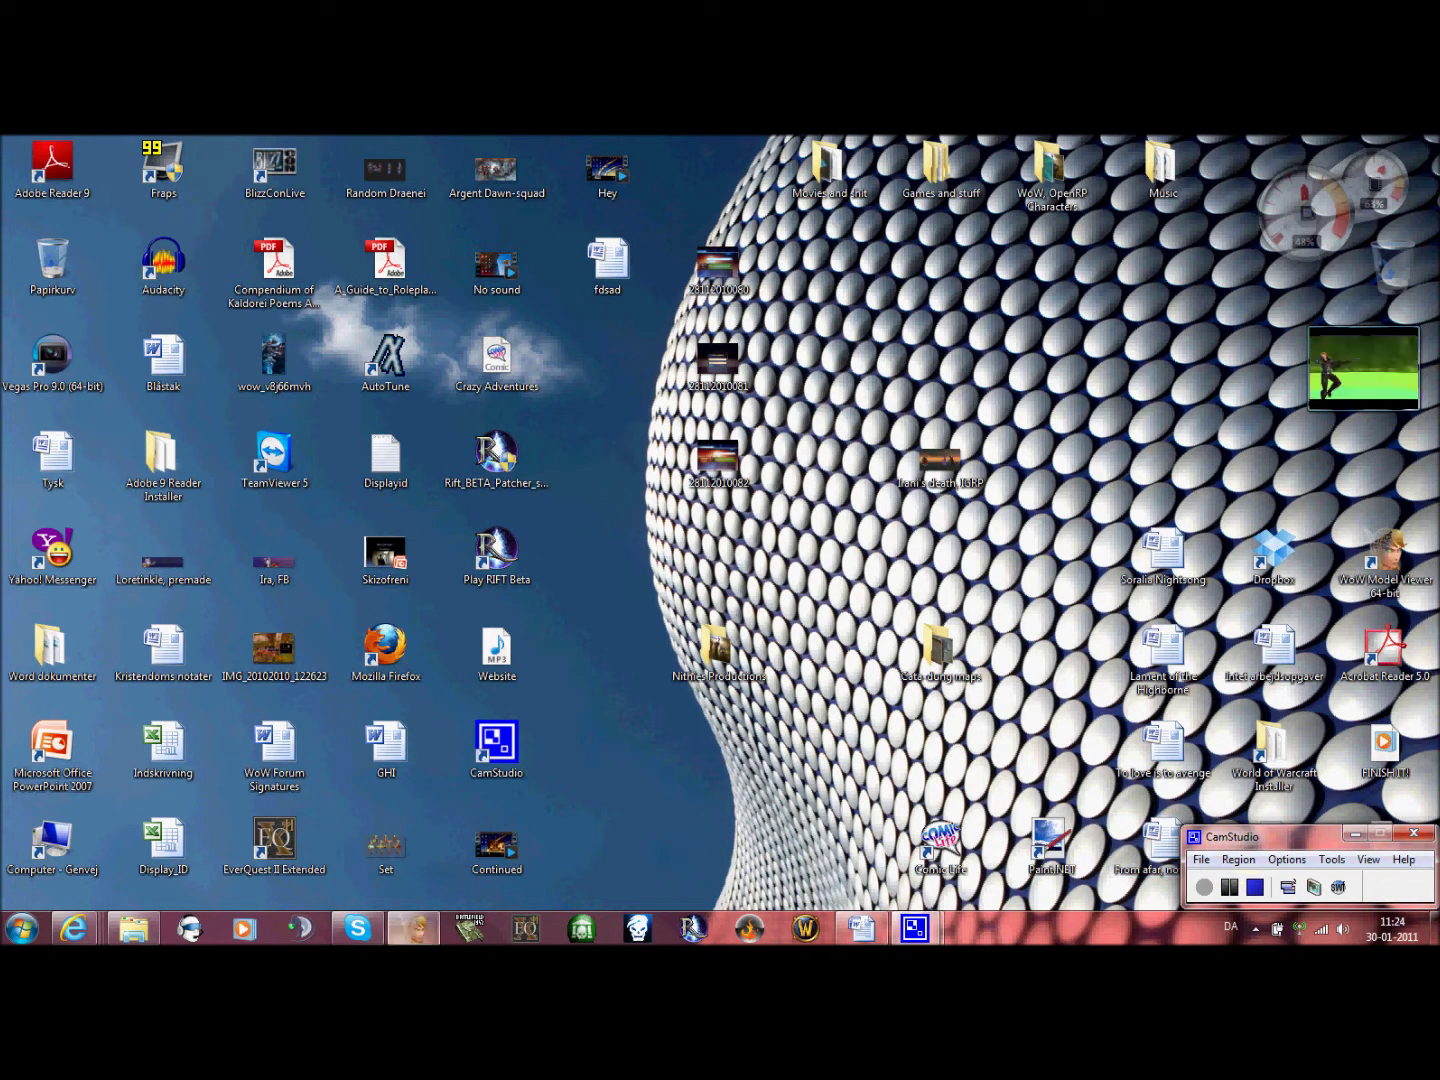
Restore the Model Viewer, rotate the elf to face right, then minimize the viewer
left_click(413, 928)
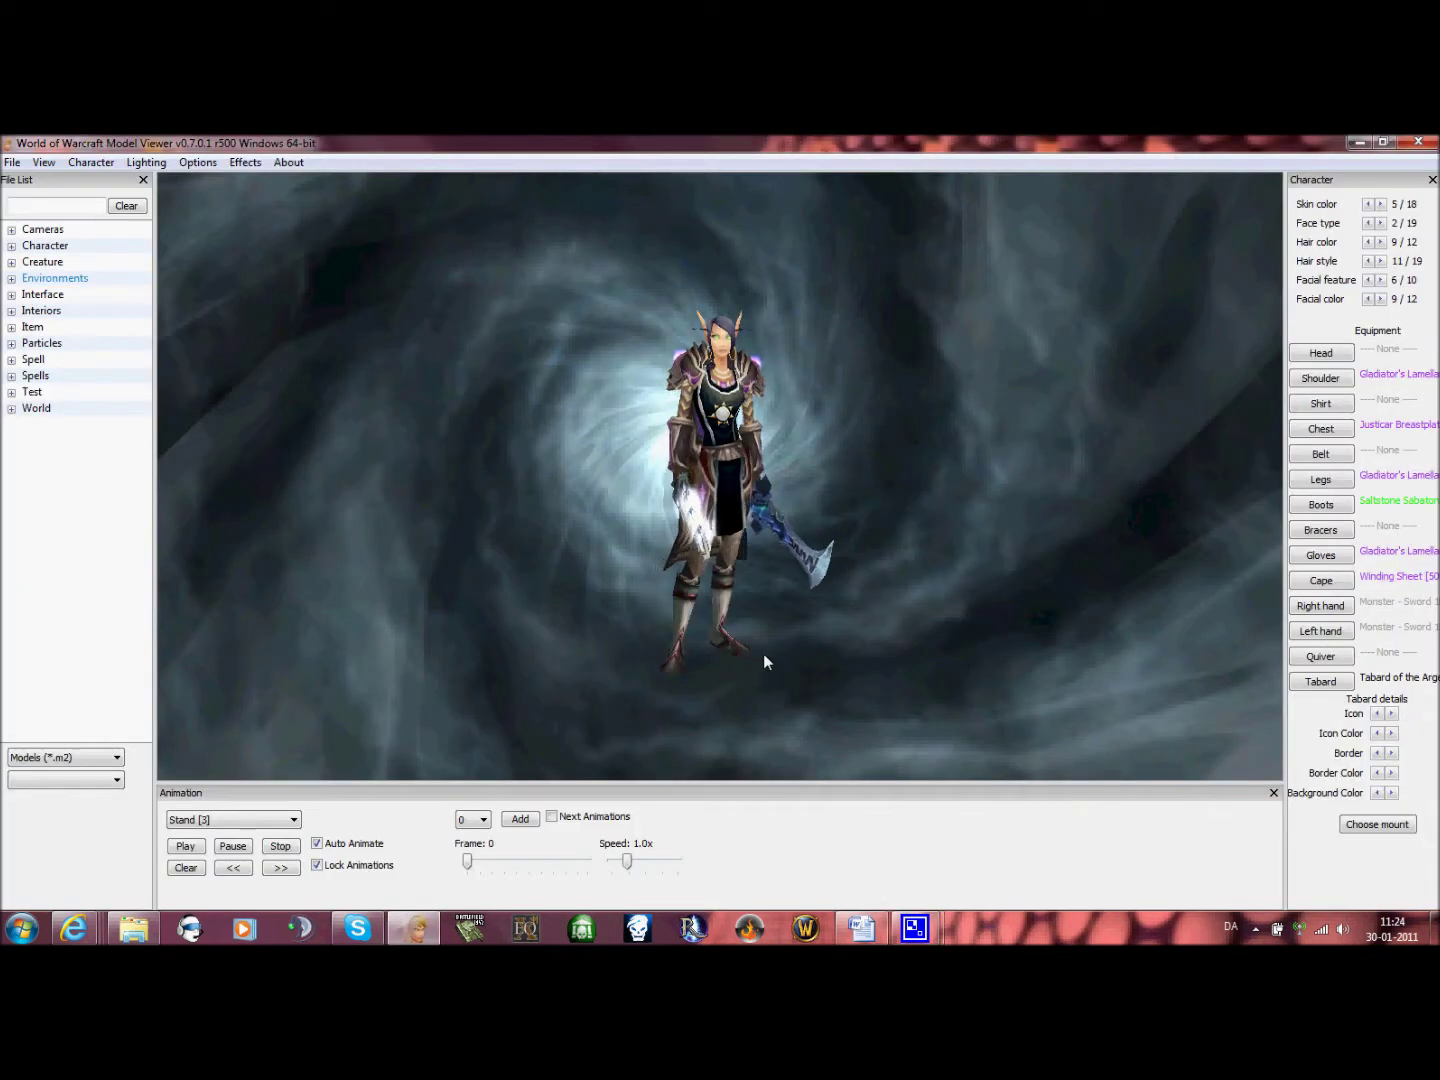
left_click_drag(595, 602, 655, 588)
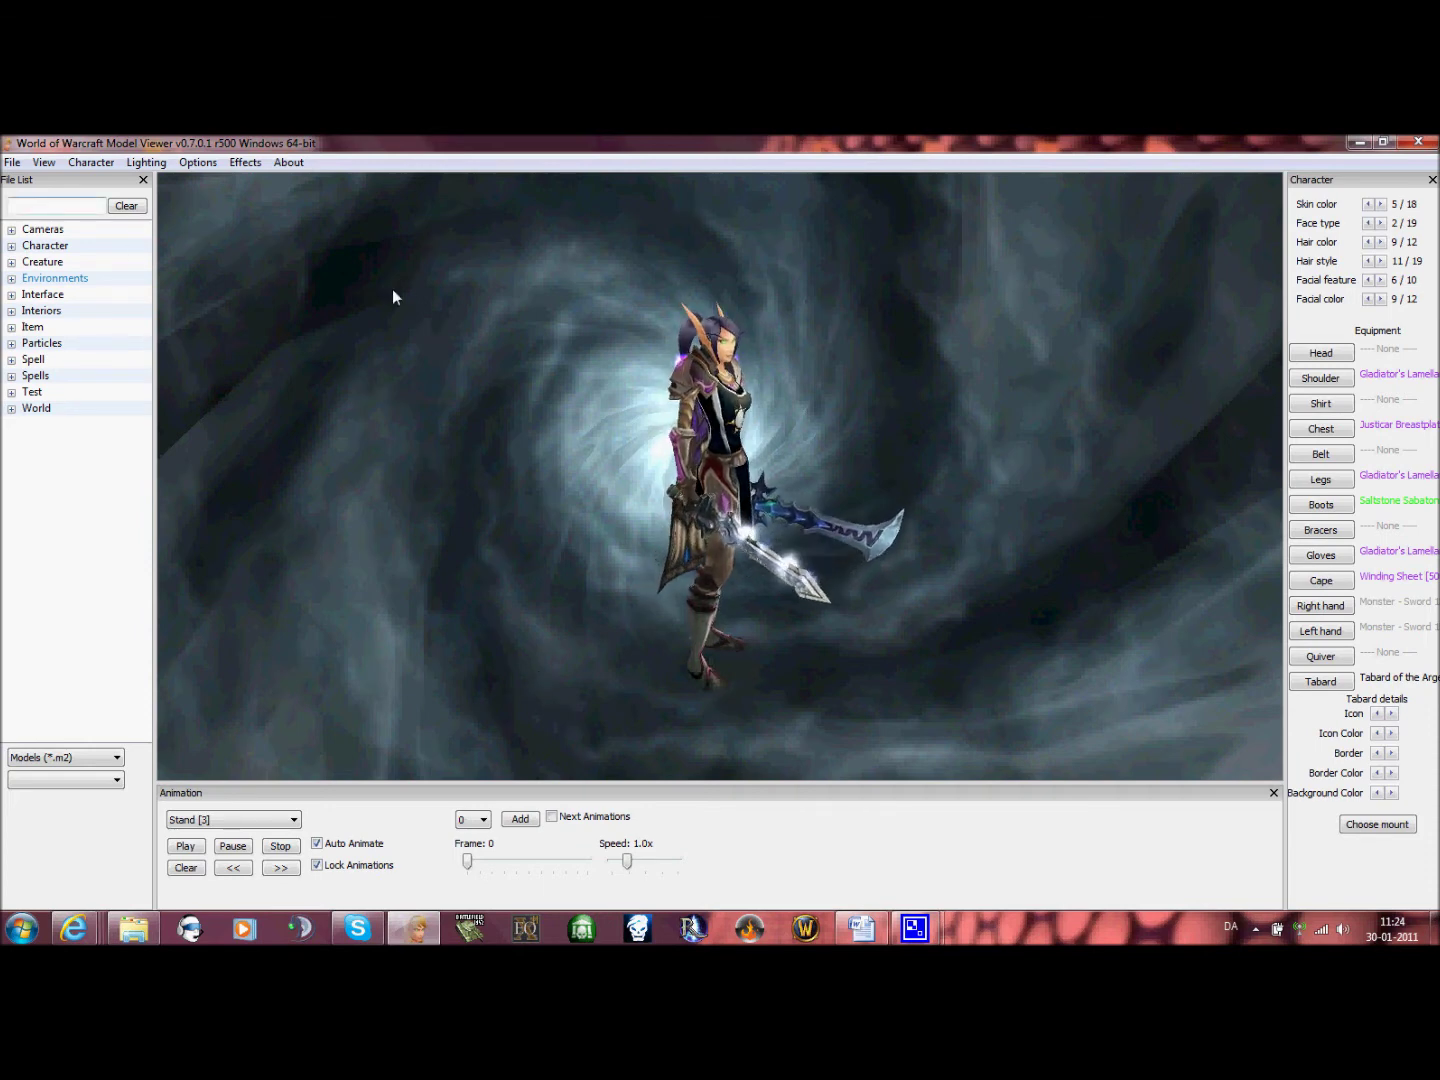
left_click(1355, 142)
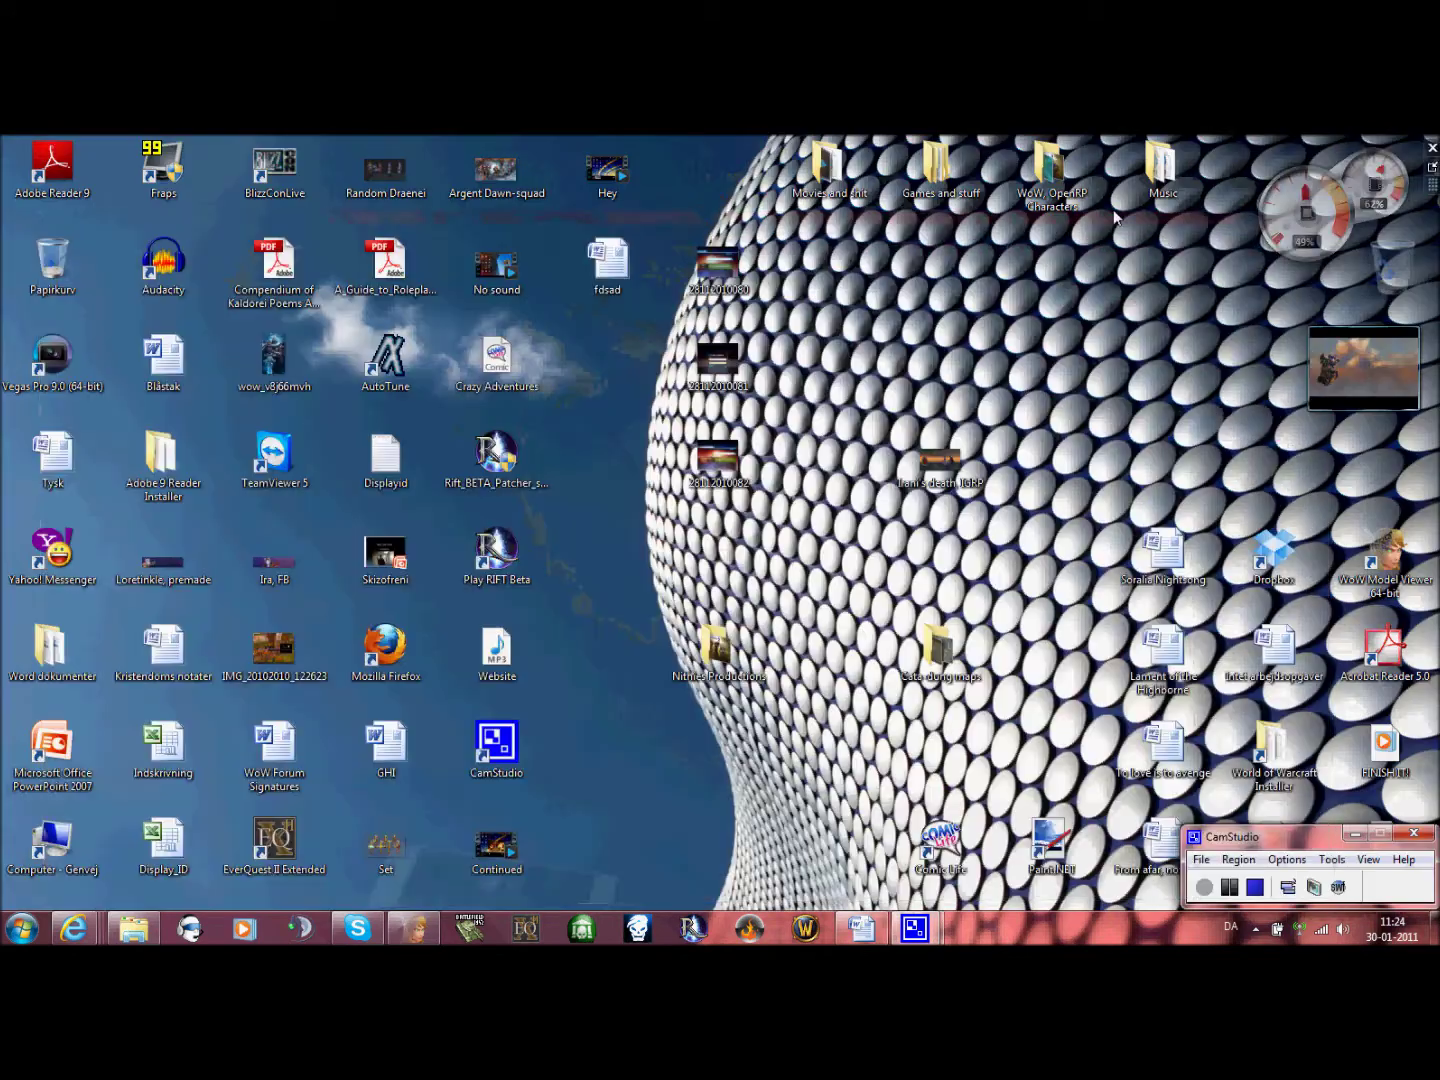
Browse the 113-item WoW, OpenRP Characters folder, then hide it and restore the Model Viewer
double_click(1048, 166)
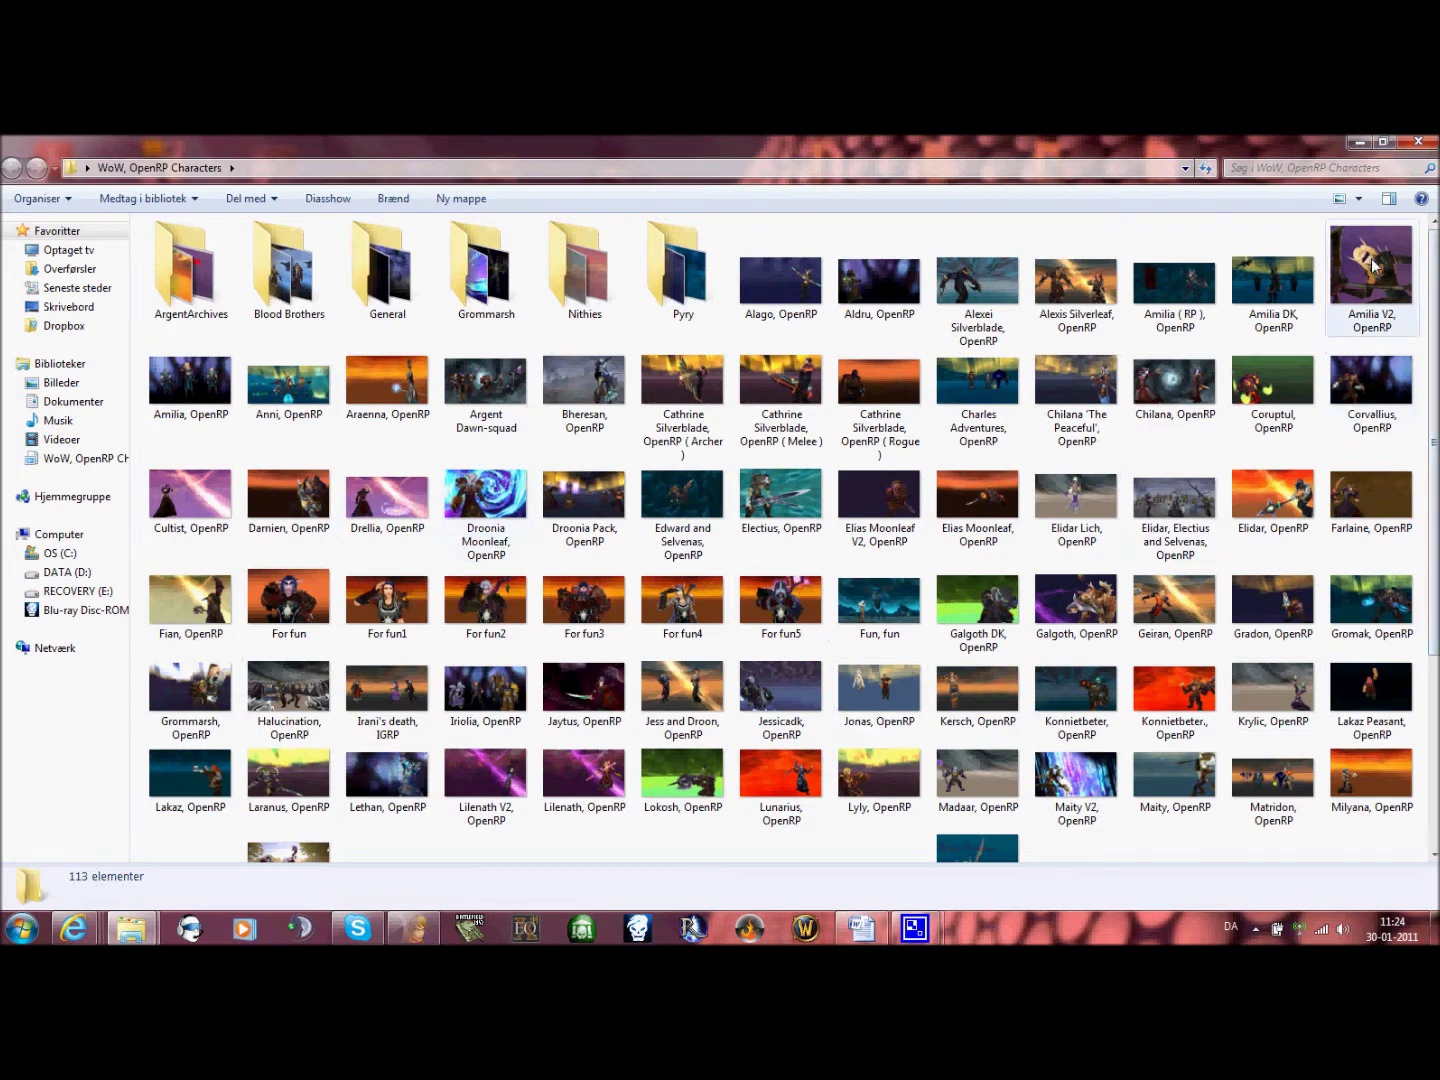
key("super+d")
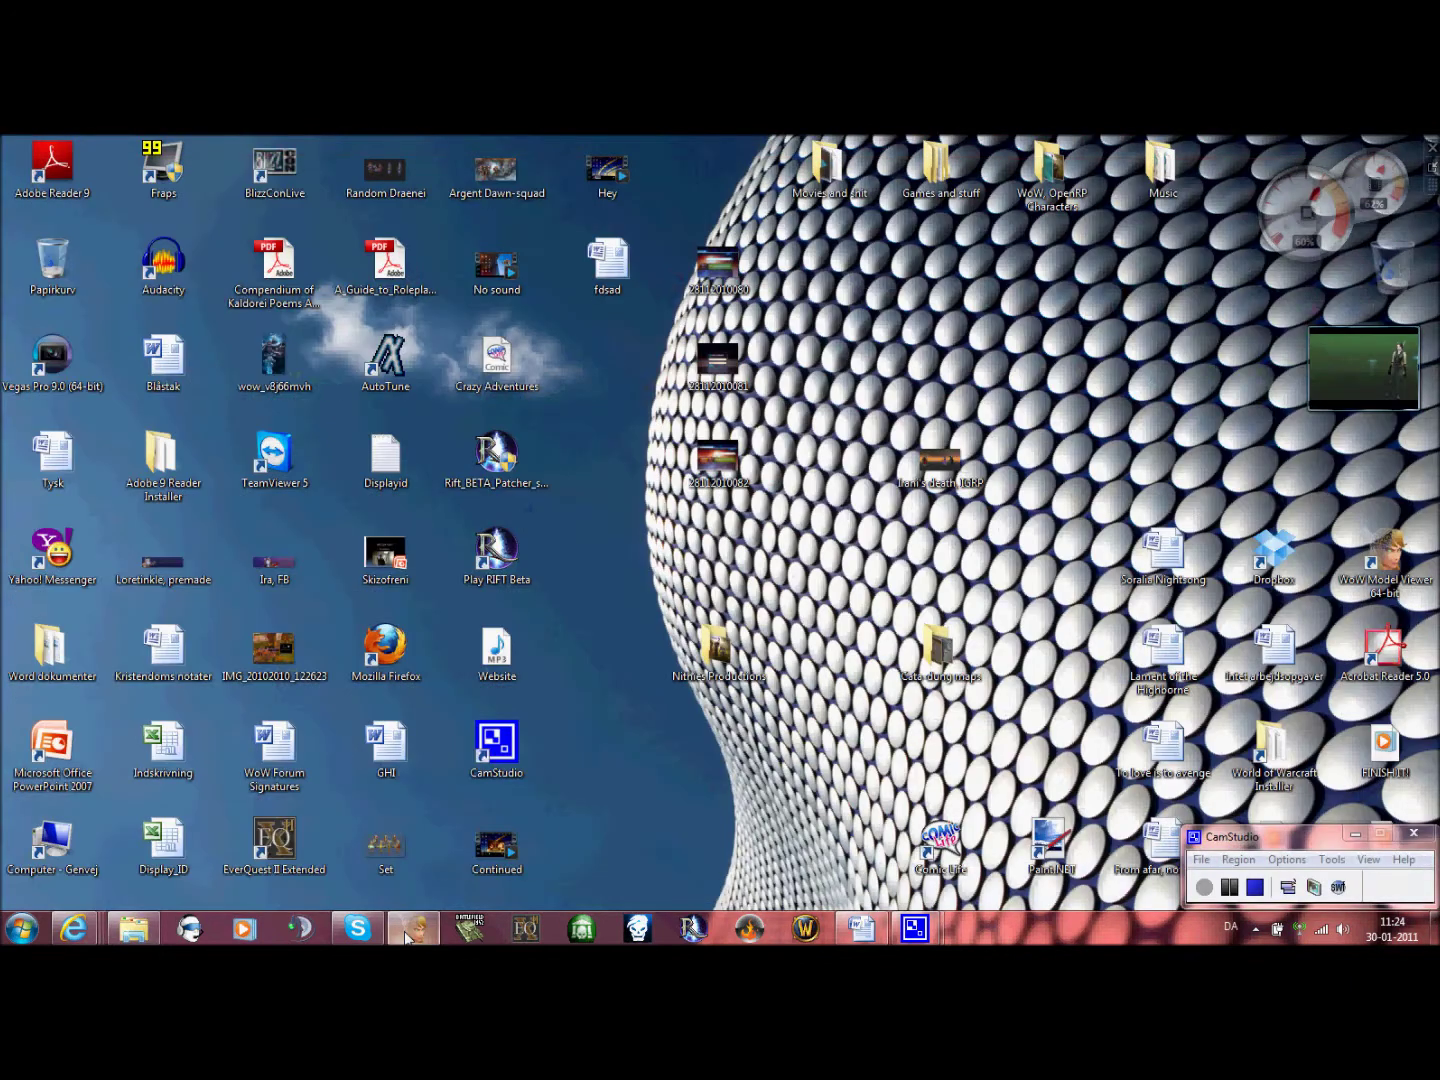
left_click(412, 930)
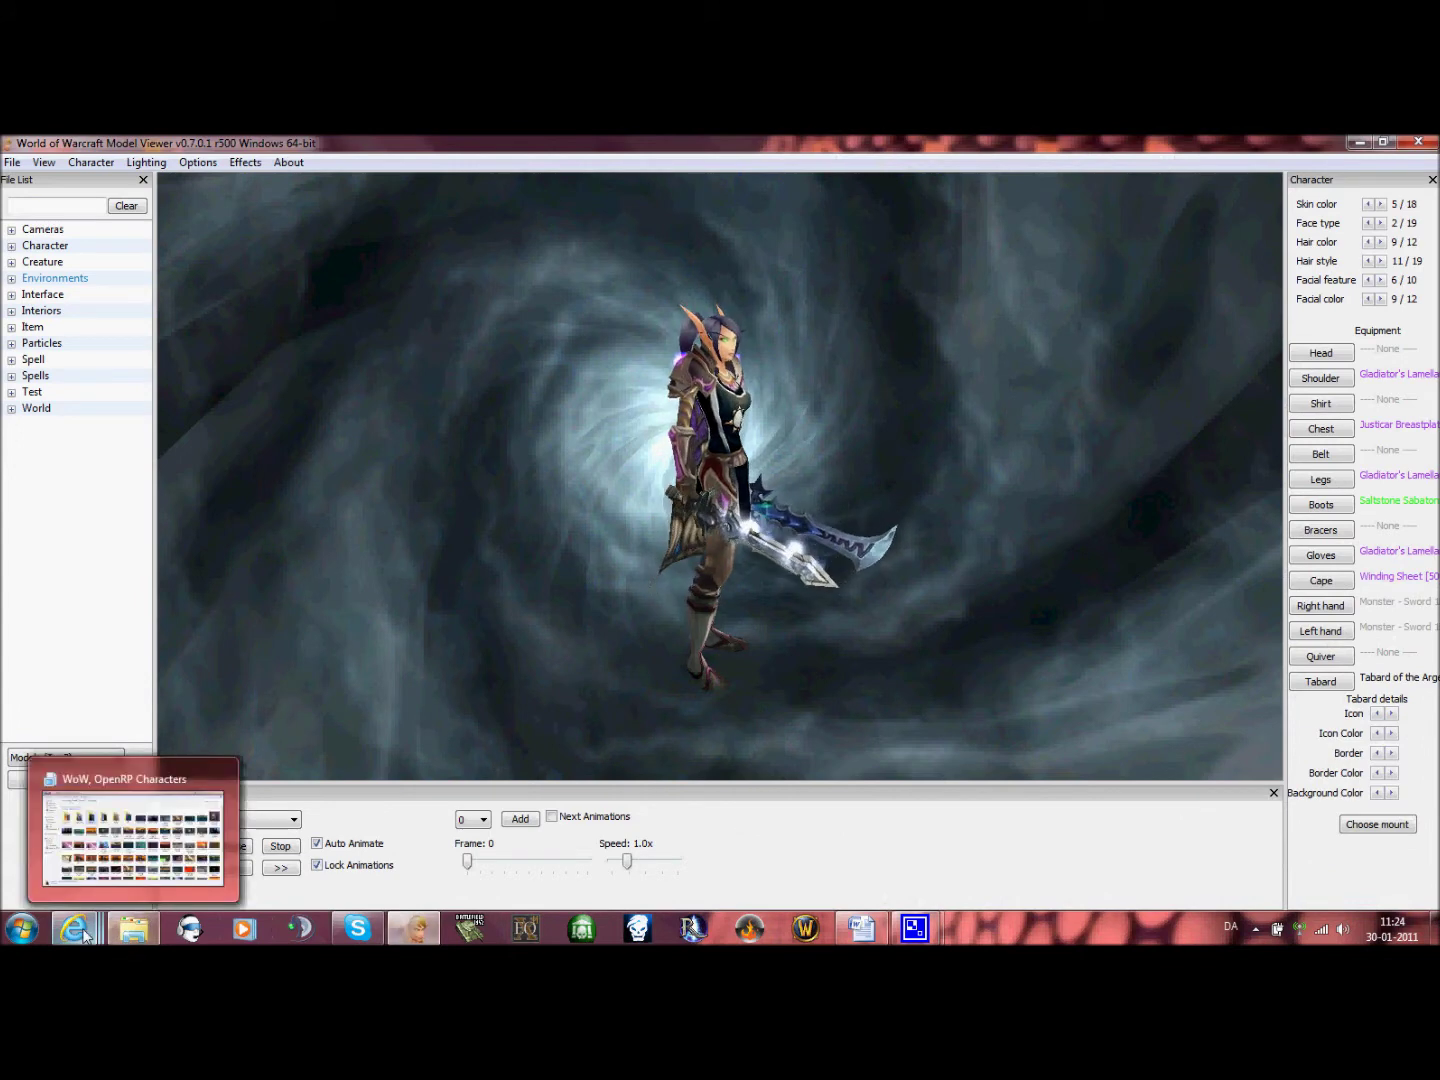
Show the wowmodelviewer downloads page, check the Word link list, then switch to the paint.net tab
mouse_move(85, 936)
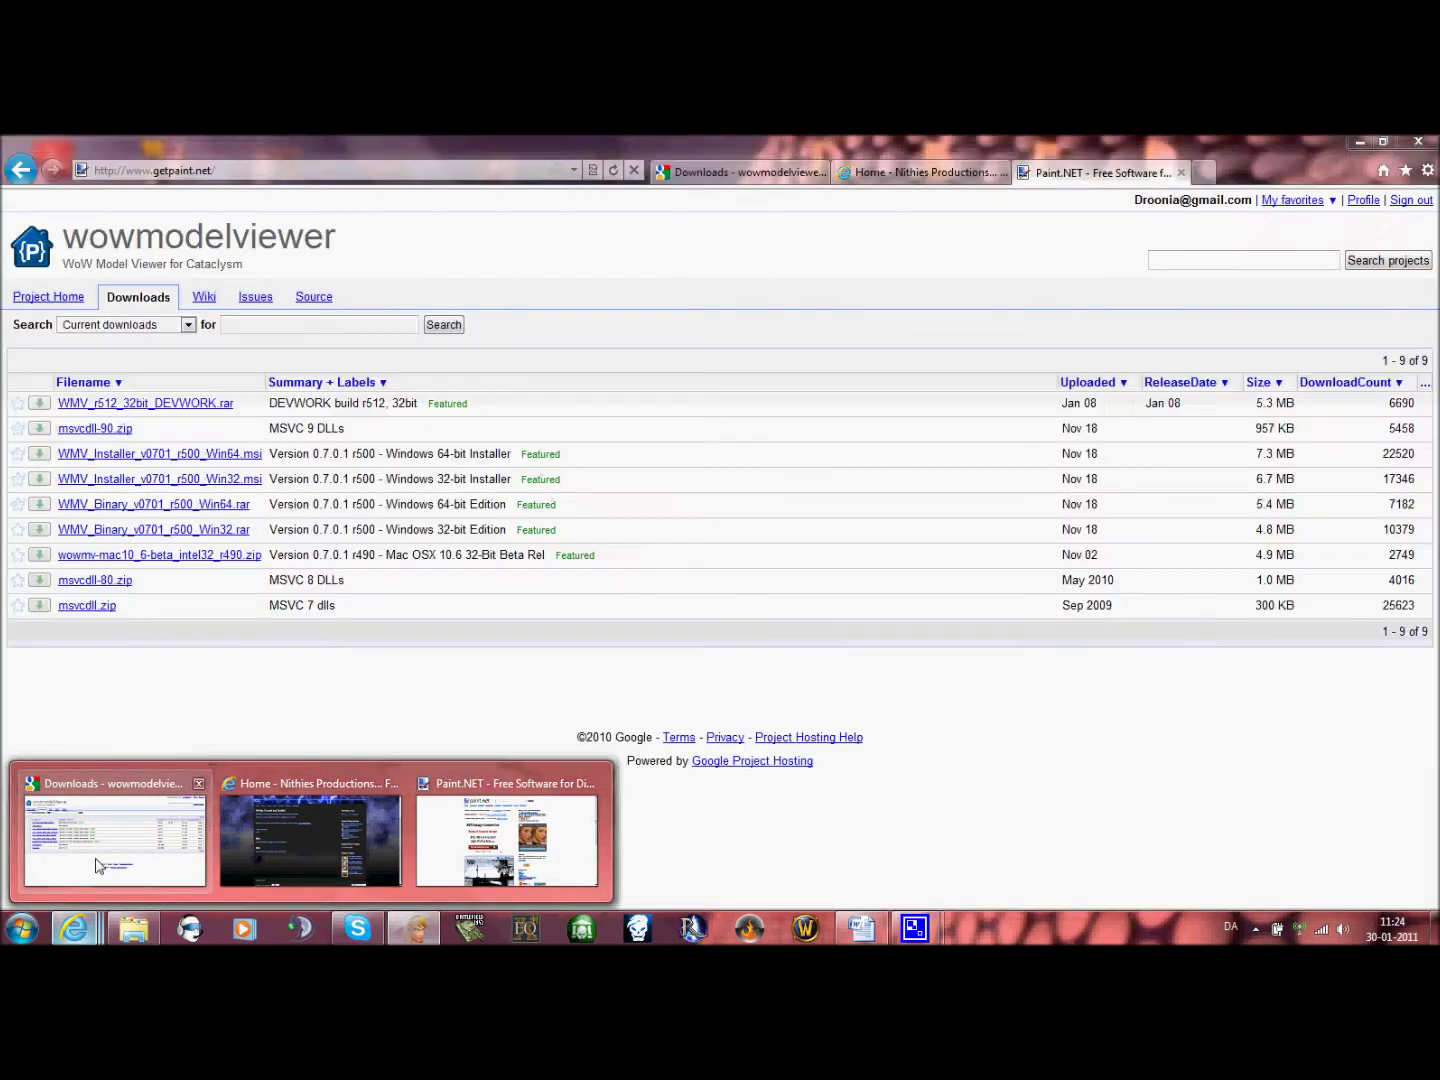
left_click(98, 866)
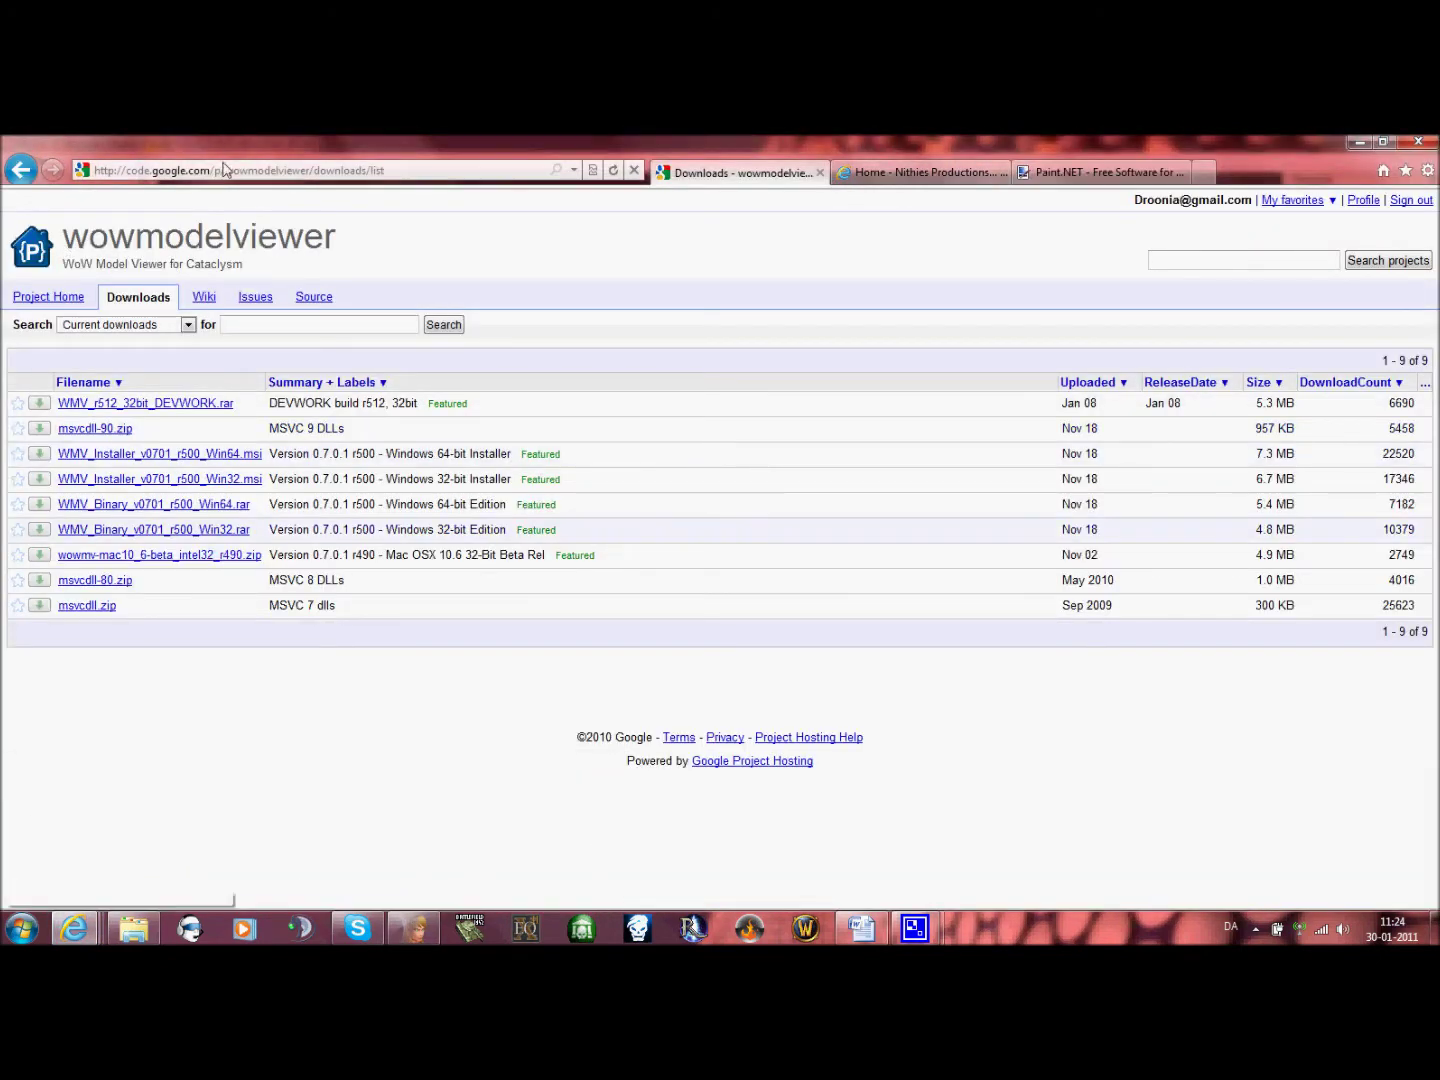
left_click(885, 931)
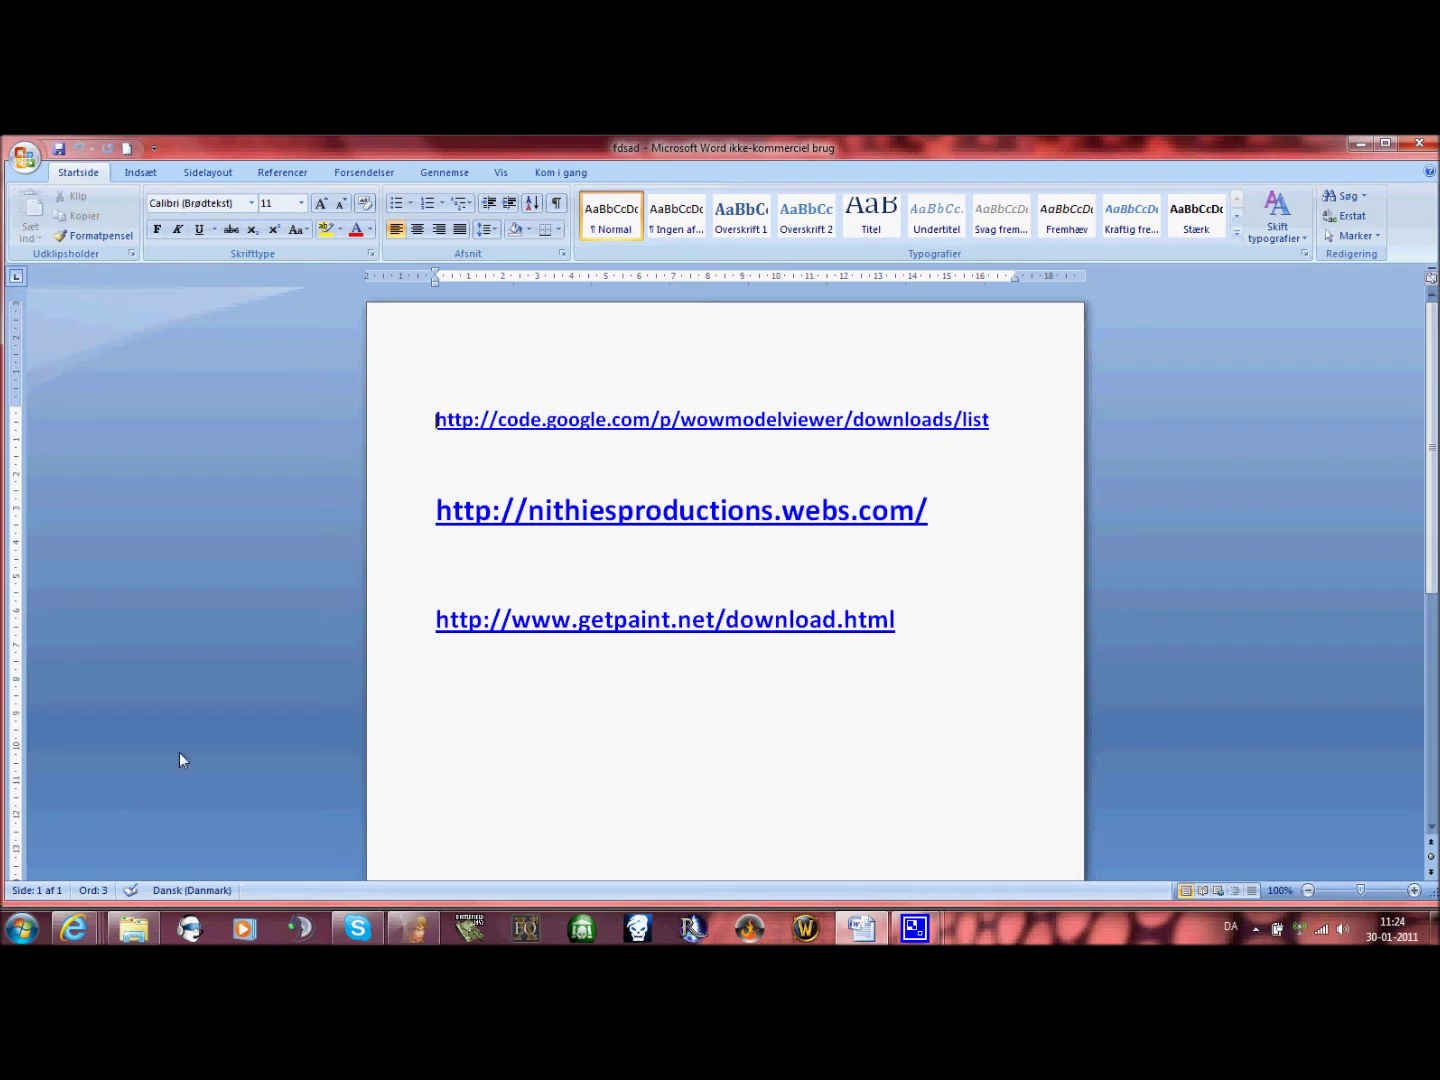
mouse_move(100, 929)
left_click(138, 830)
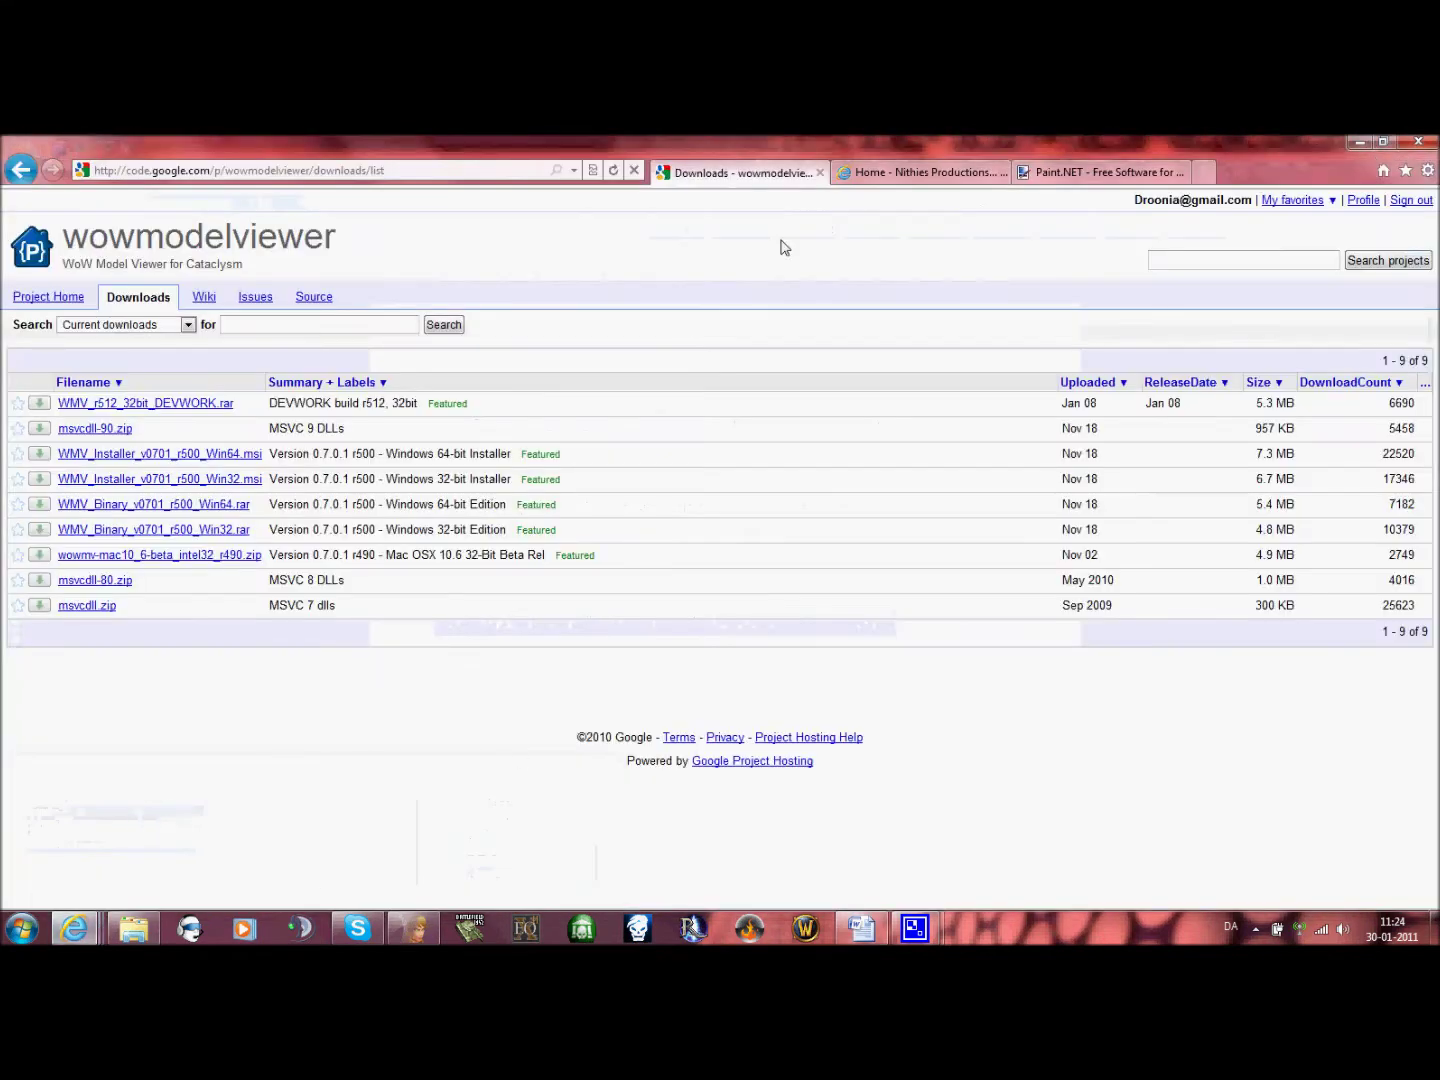
left_click(1083, 173)
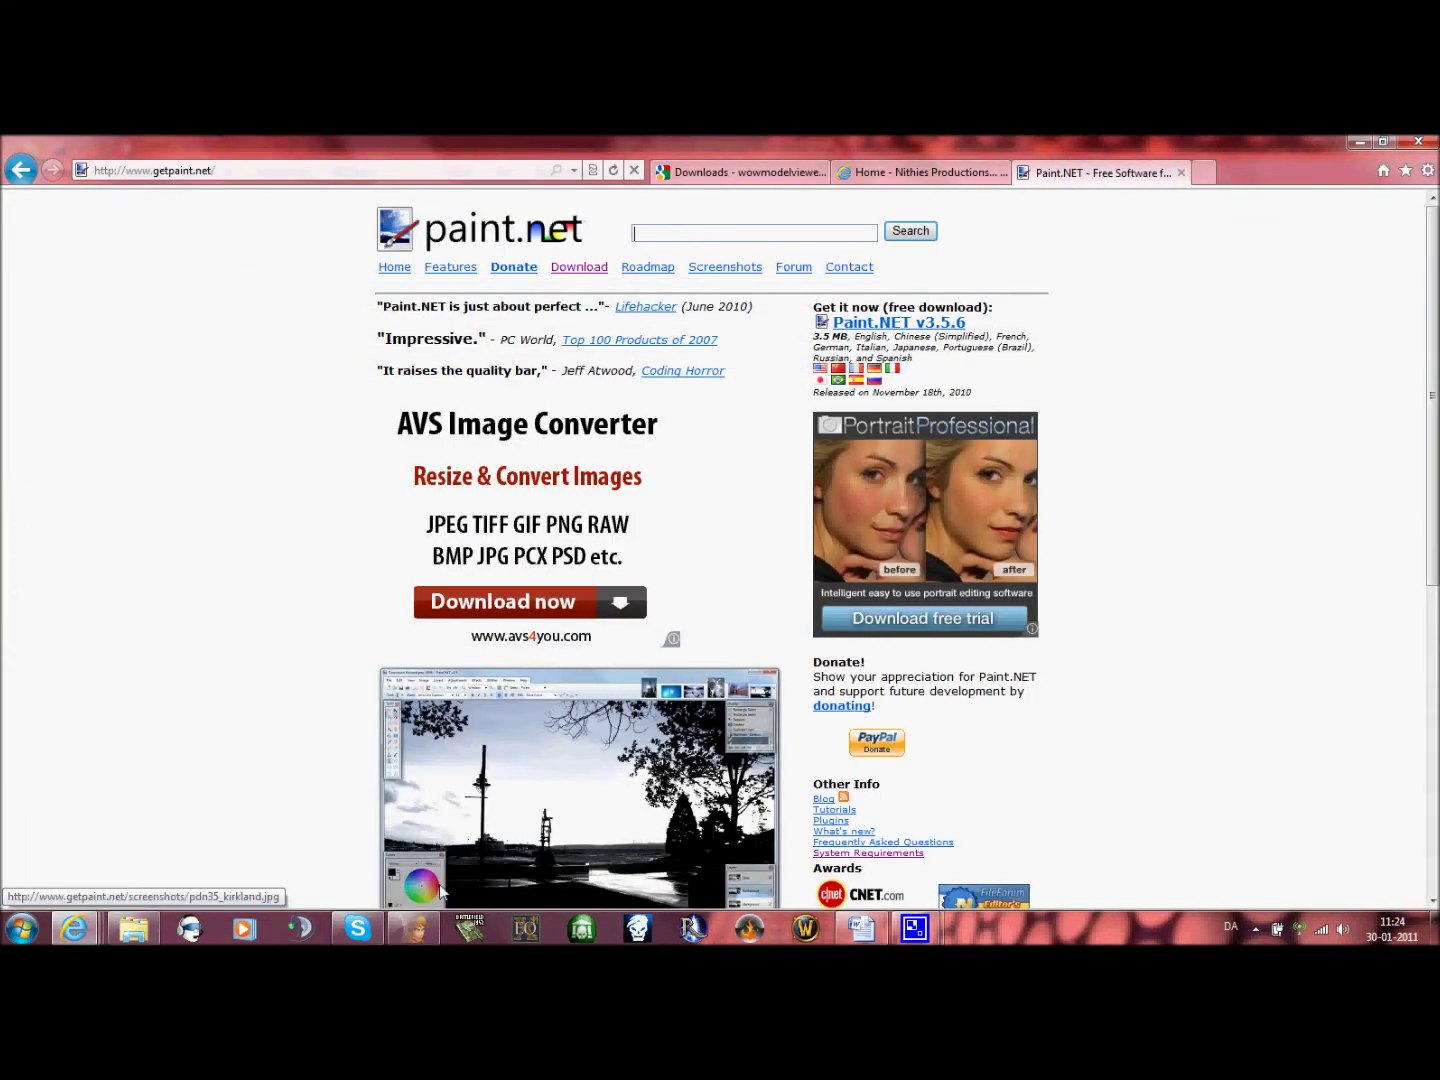
View the last character banner image in the ArgentArchives folder, then close the viewer and the folder
left_click(137, 930)
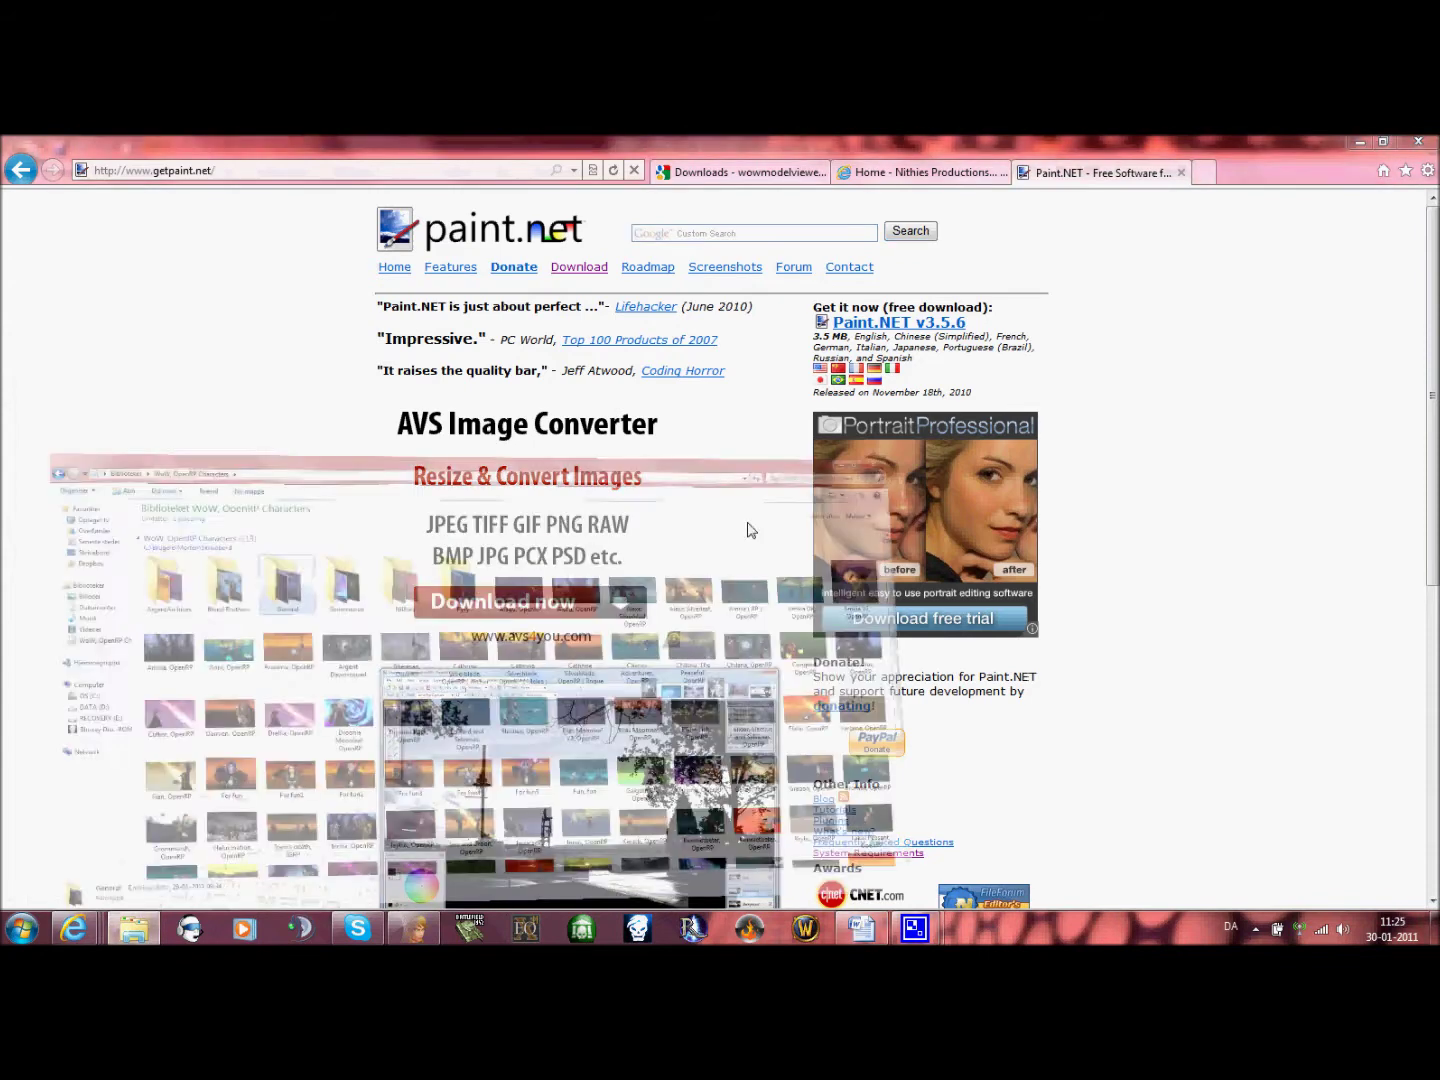
double_click(186, 395)
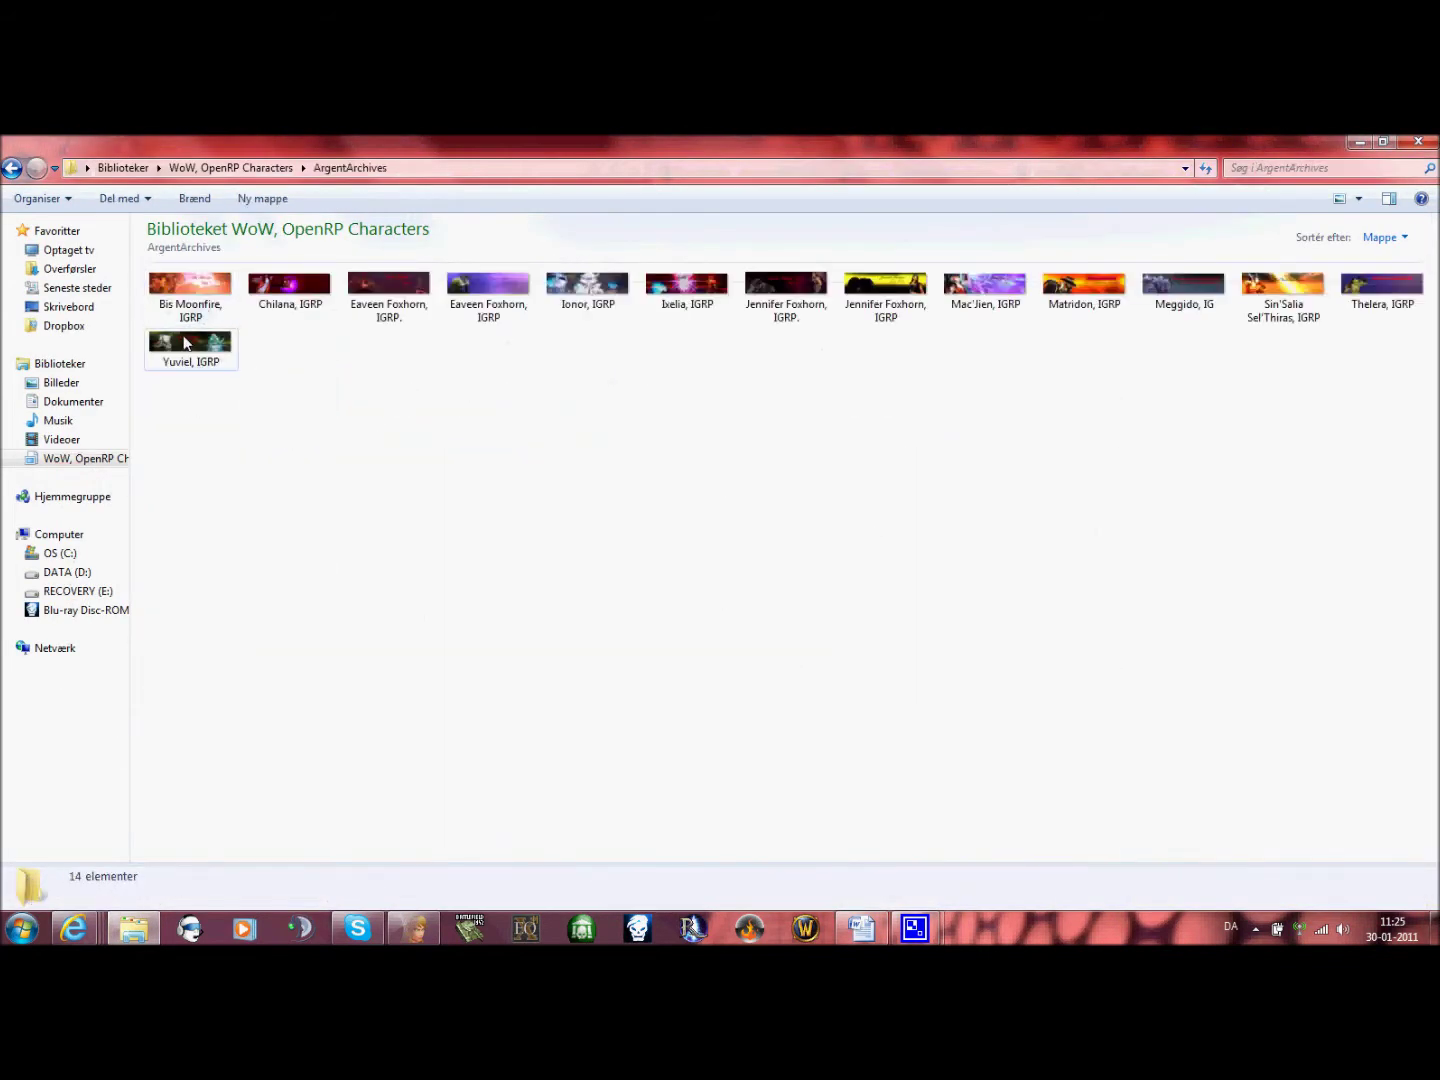
left_click(194, 366)
key("Return")
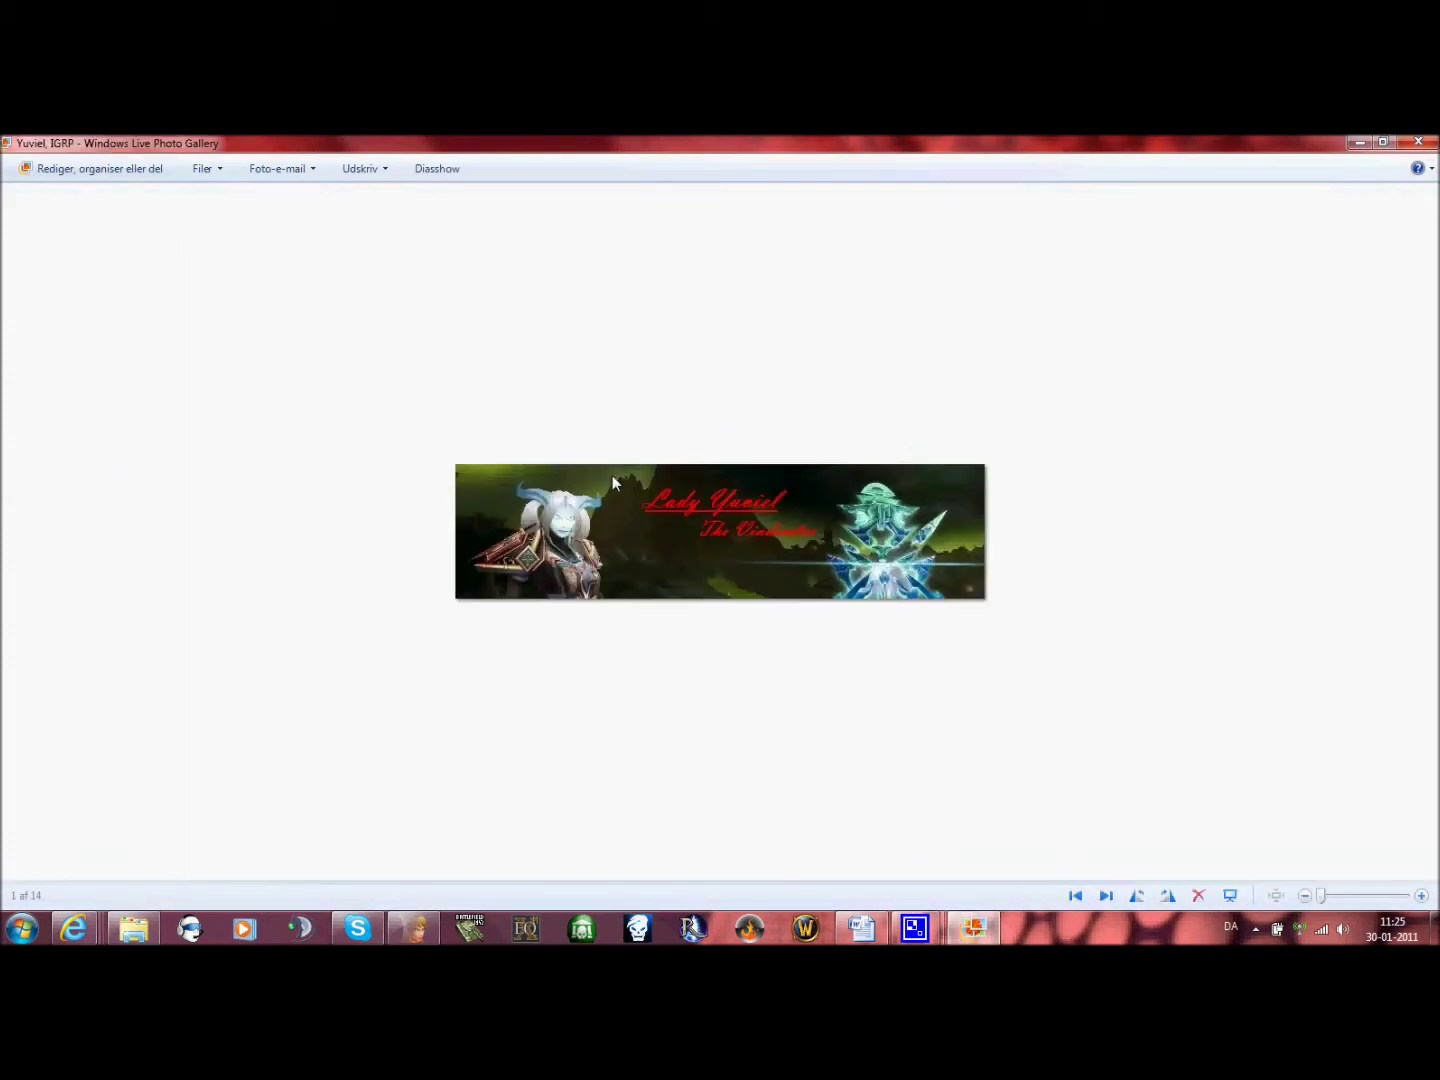
left_click(1417, 141)
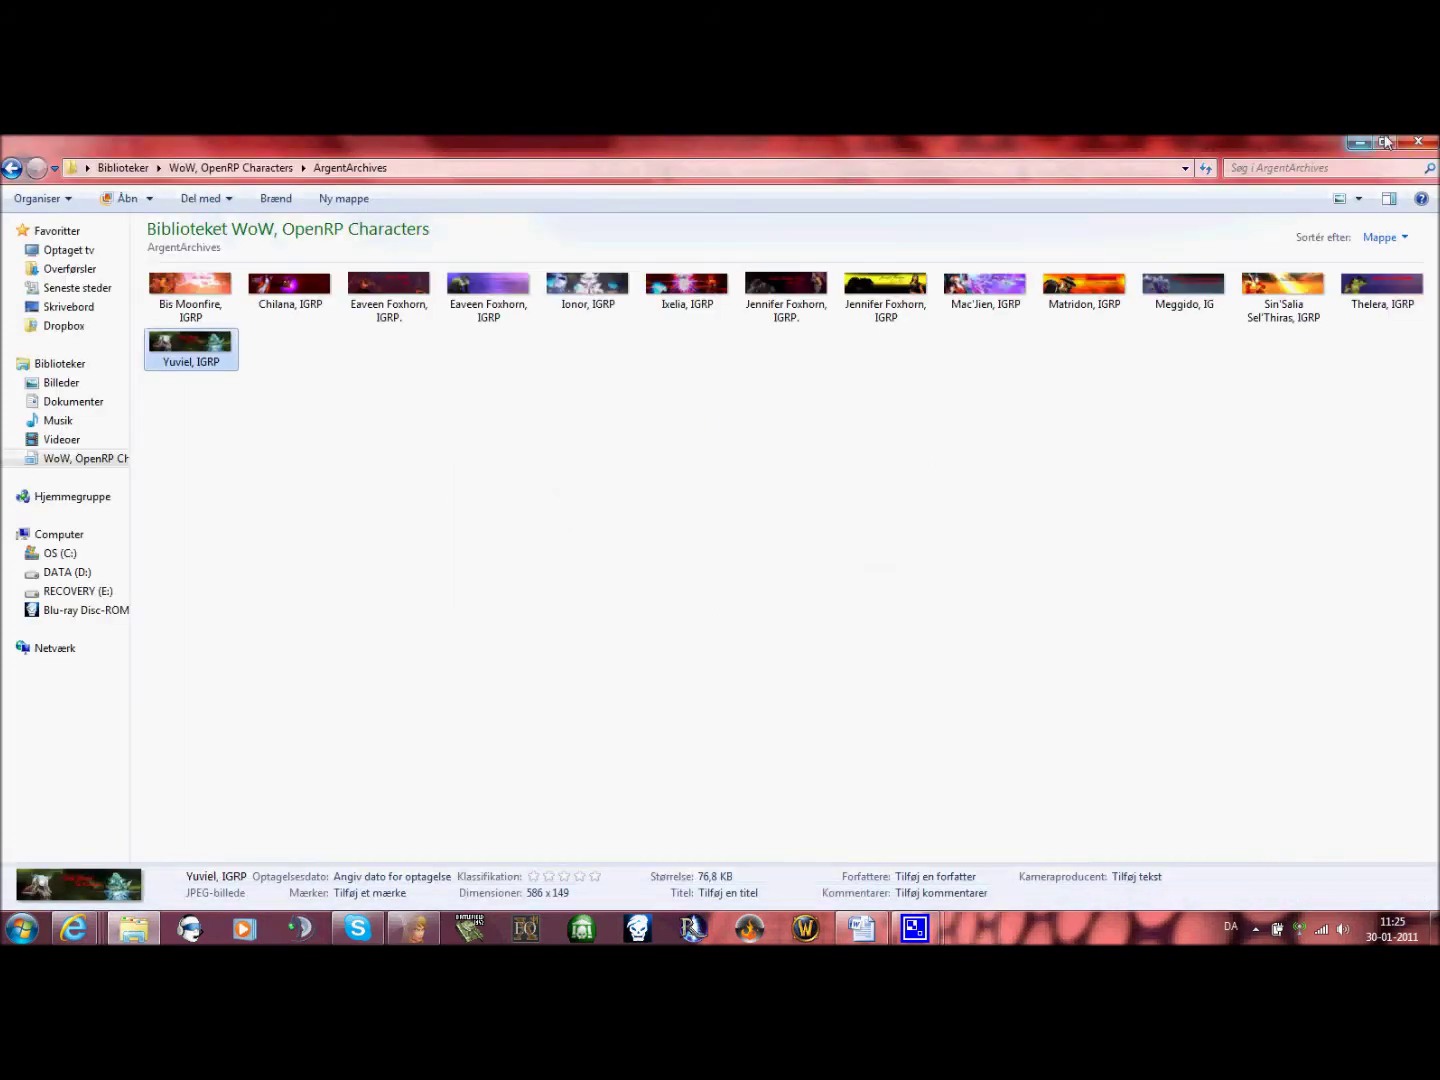
left_click(1414, 143)
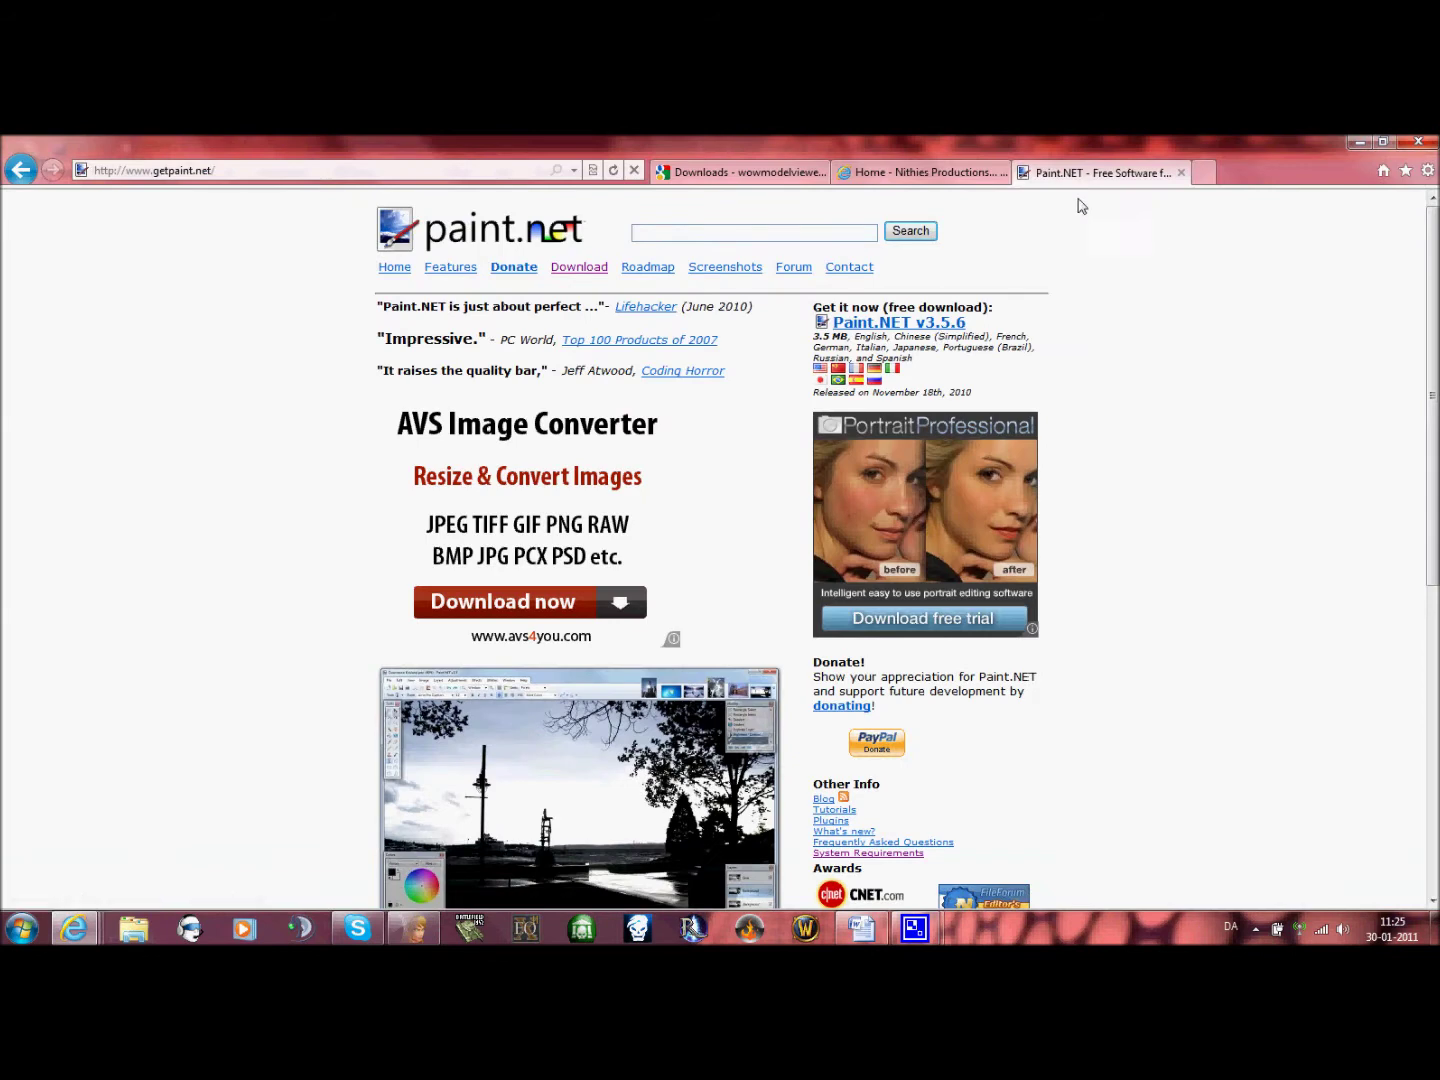
Flip between the Nithies Productions and paint.net tabs, then minimize the browser and Word
left_click(958, 177)
left_click(1094, 172)
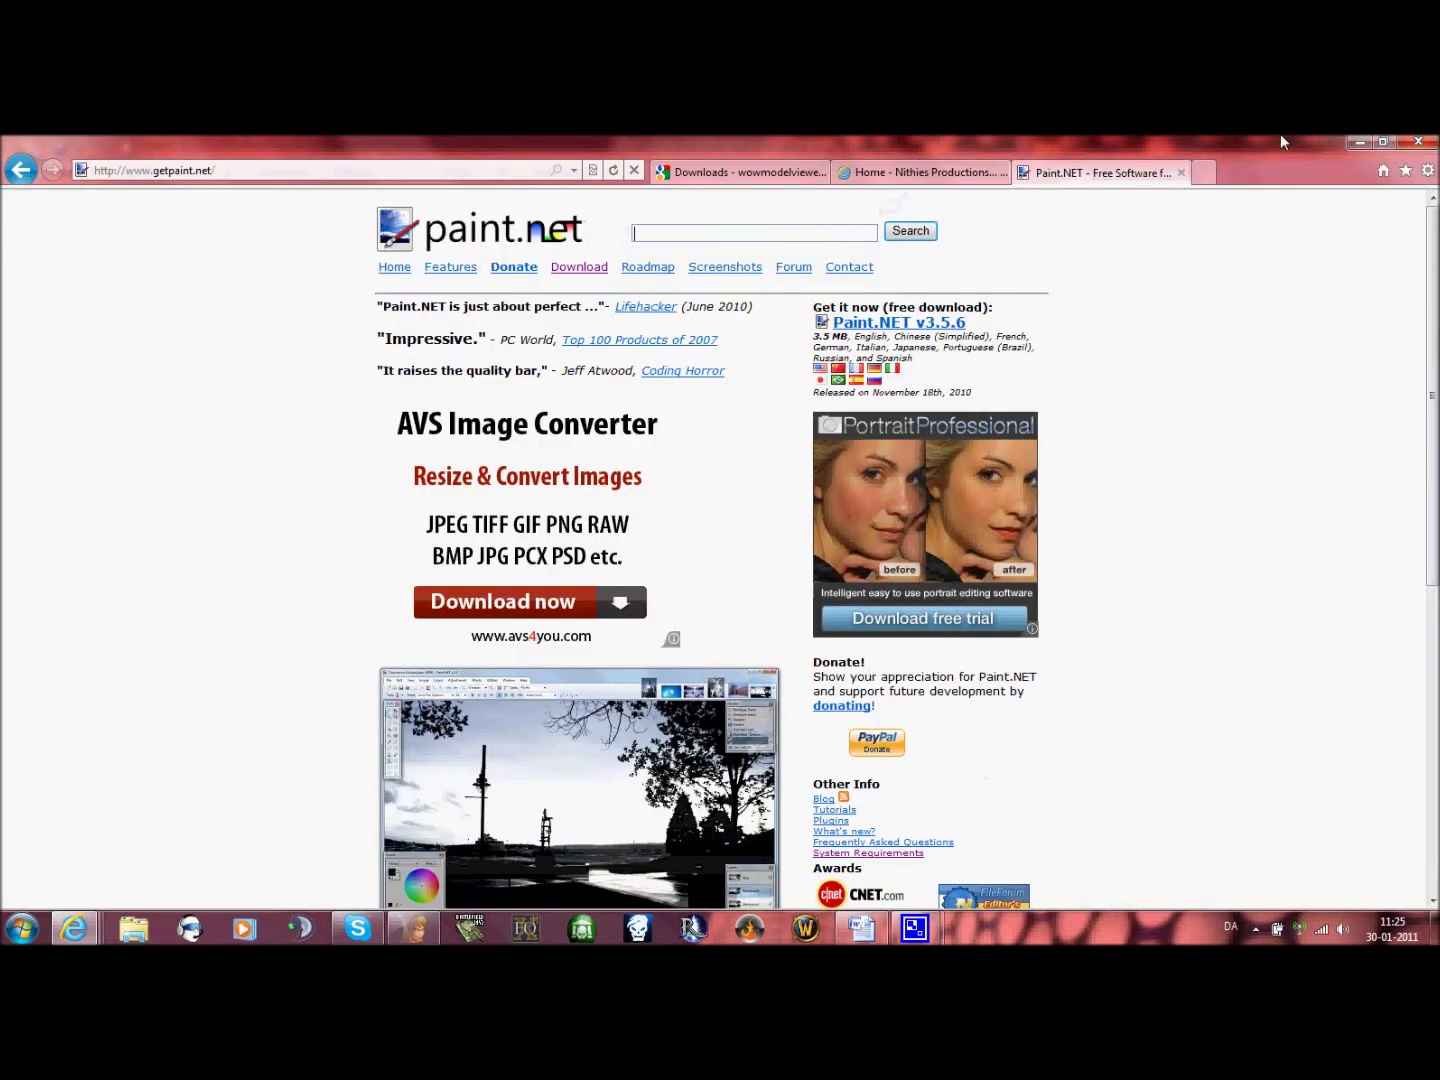
left_click(1362, 142)
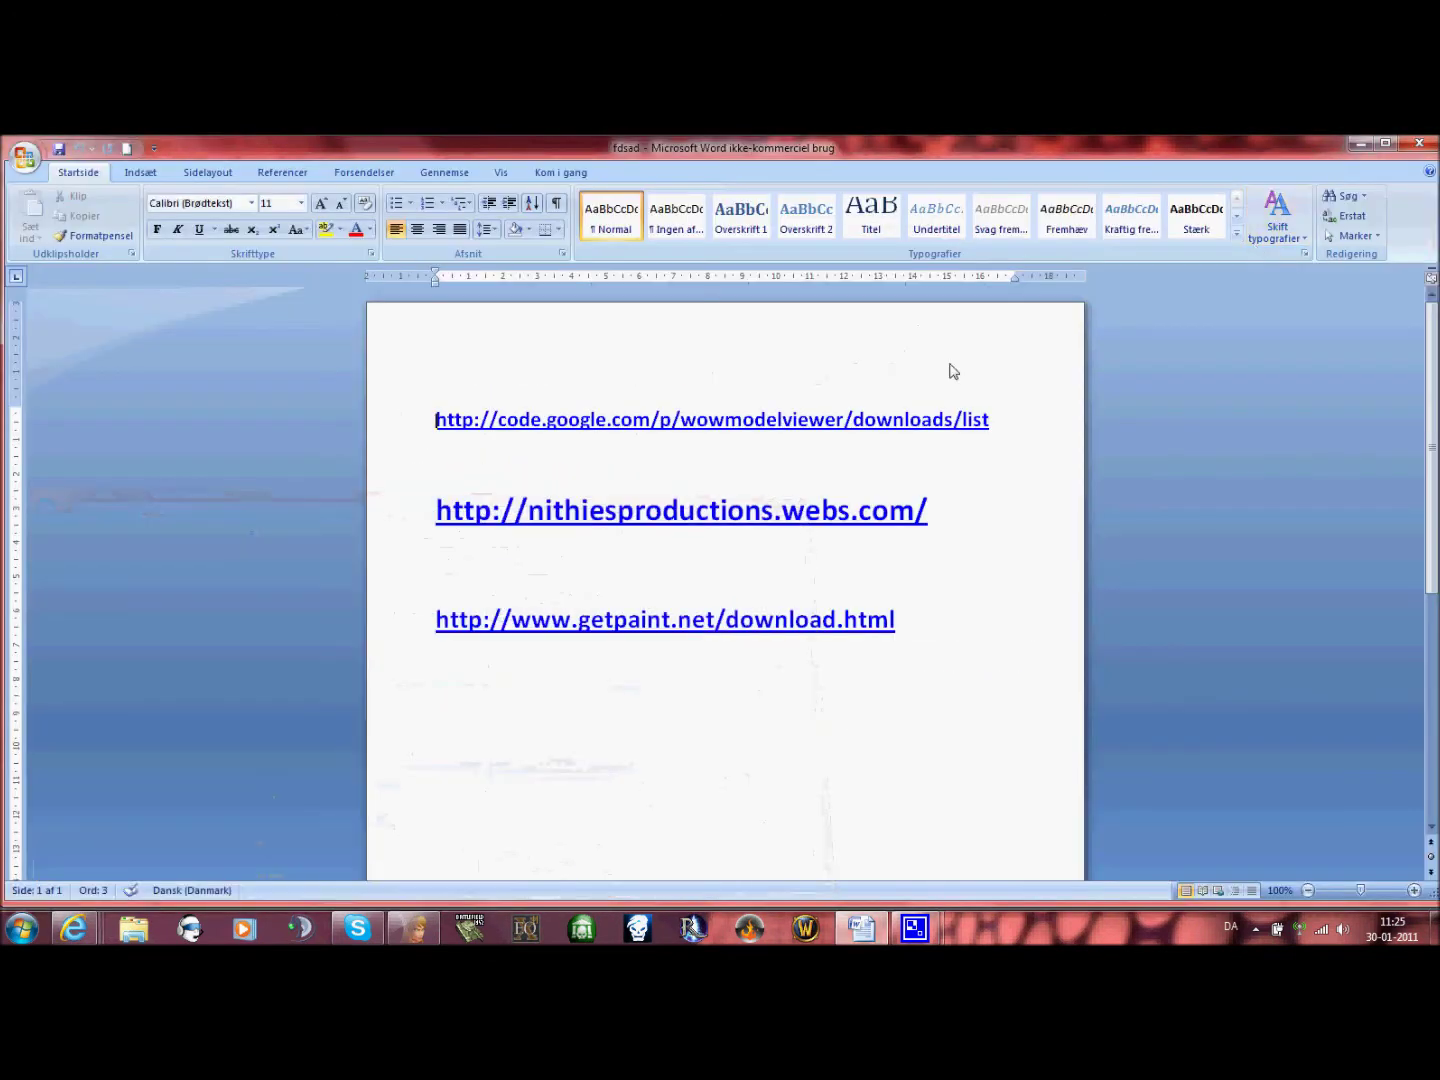
left_click(1358, 145)
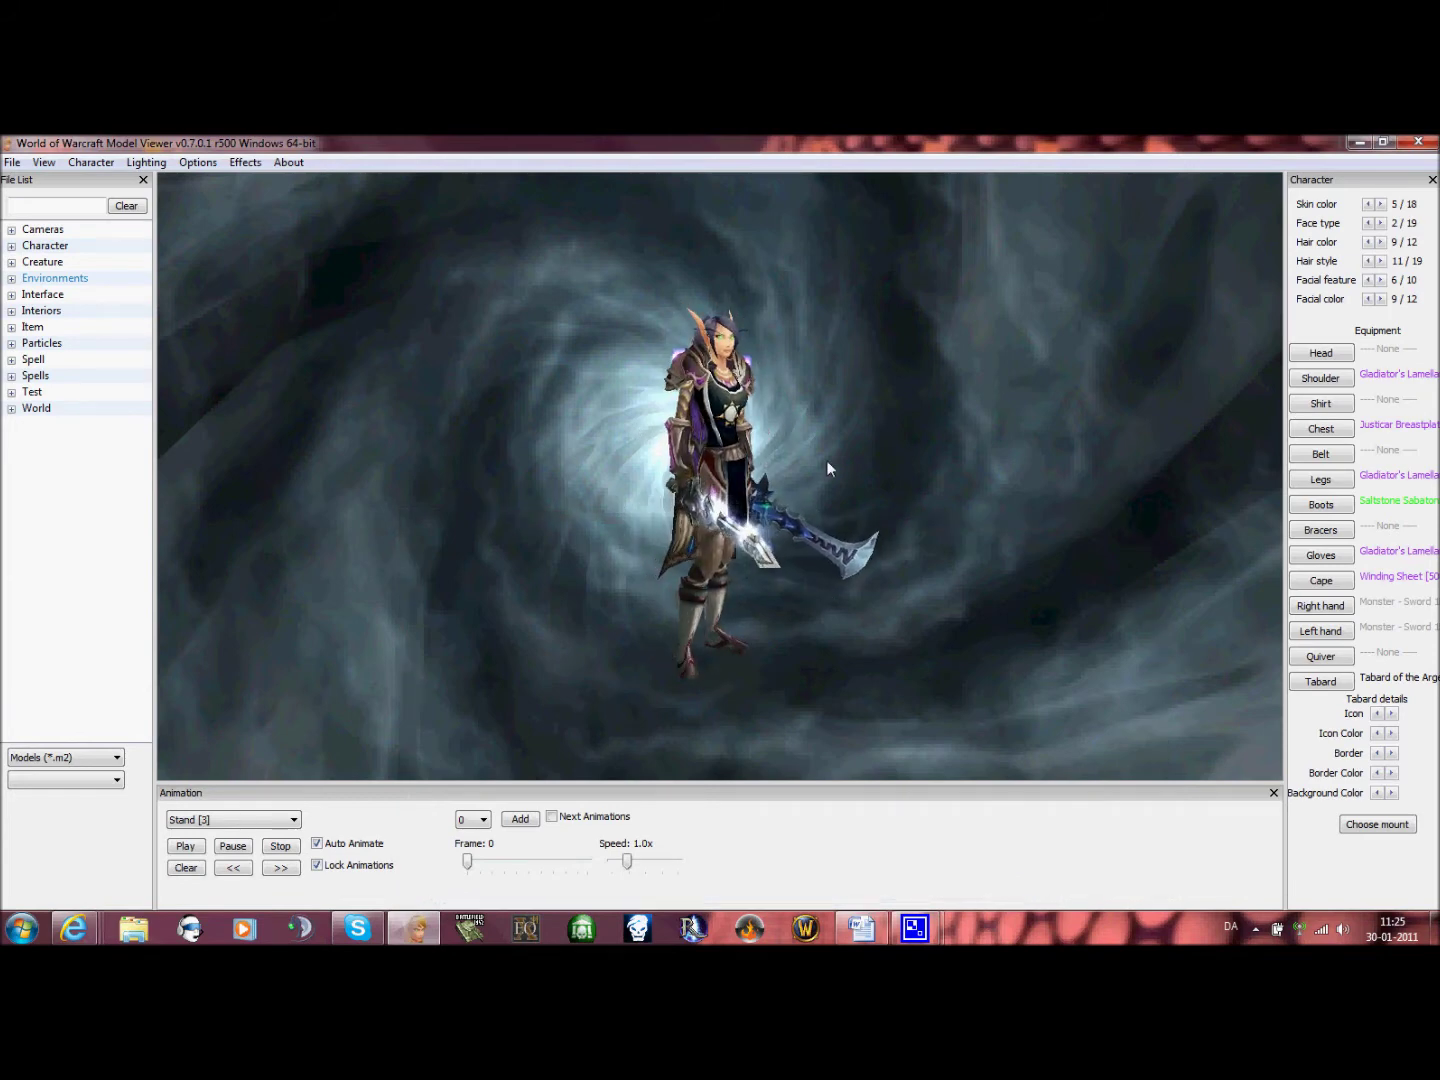
Shift the elf left, set her animation to Special1H and pause it
right_click_drag(826, 460, 722, 473)
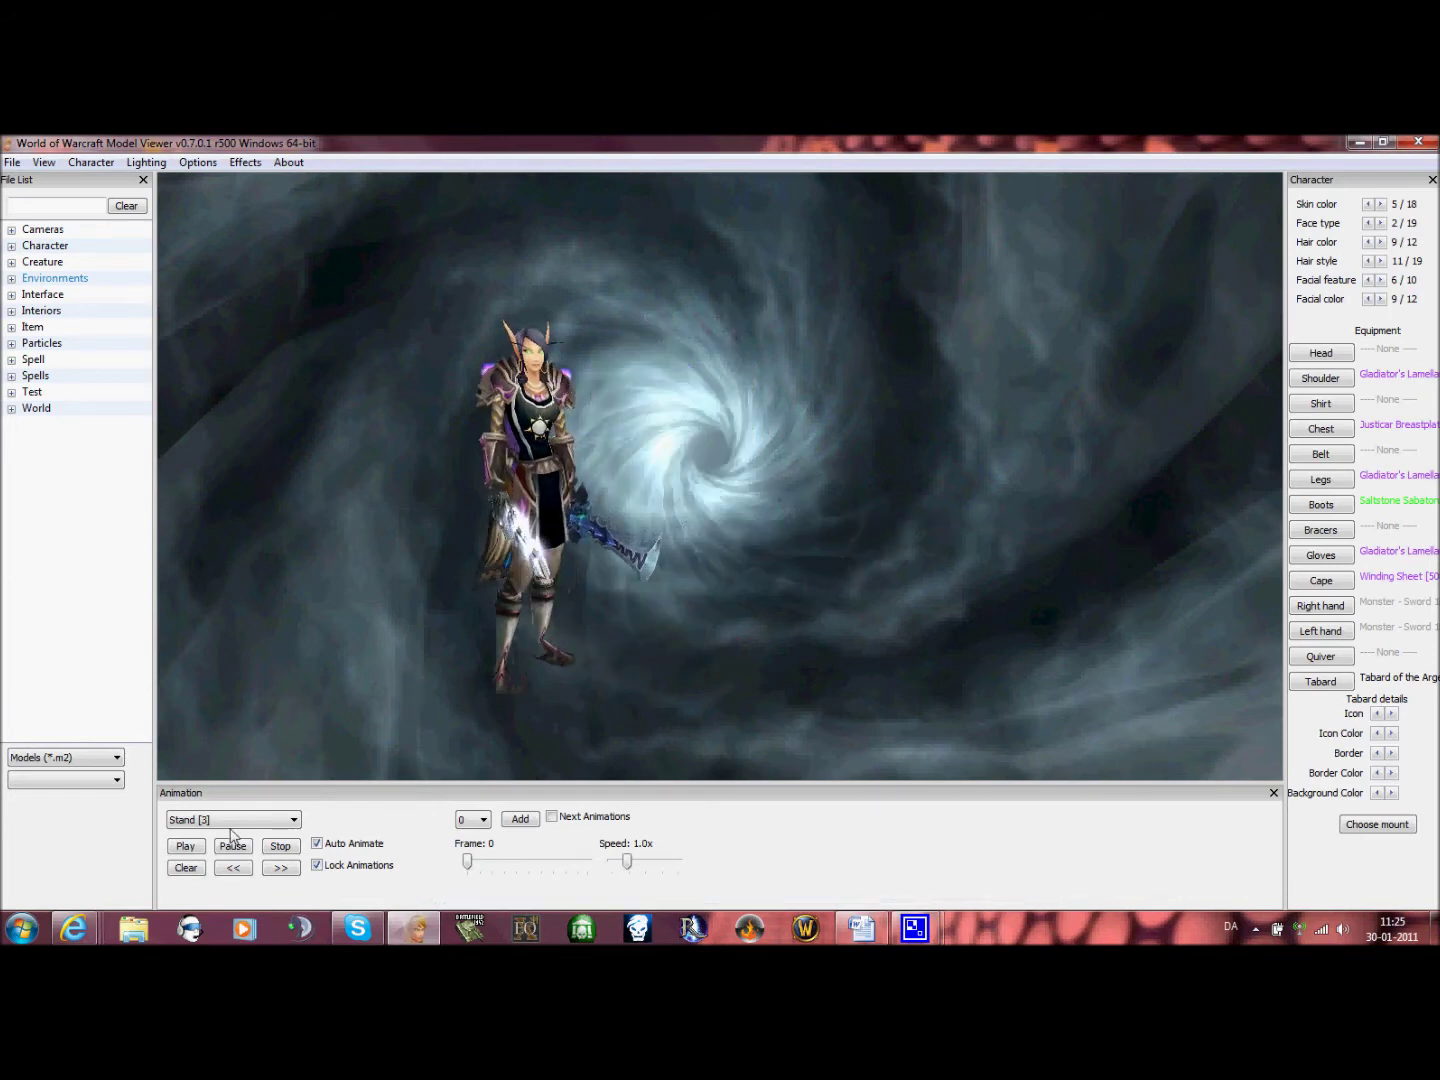
left_click(232, 821)
left_click(246, 712)
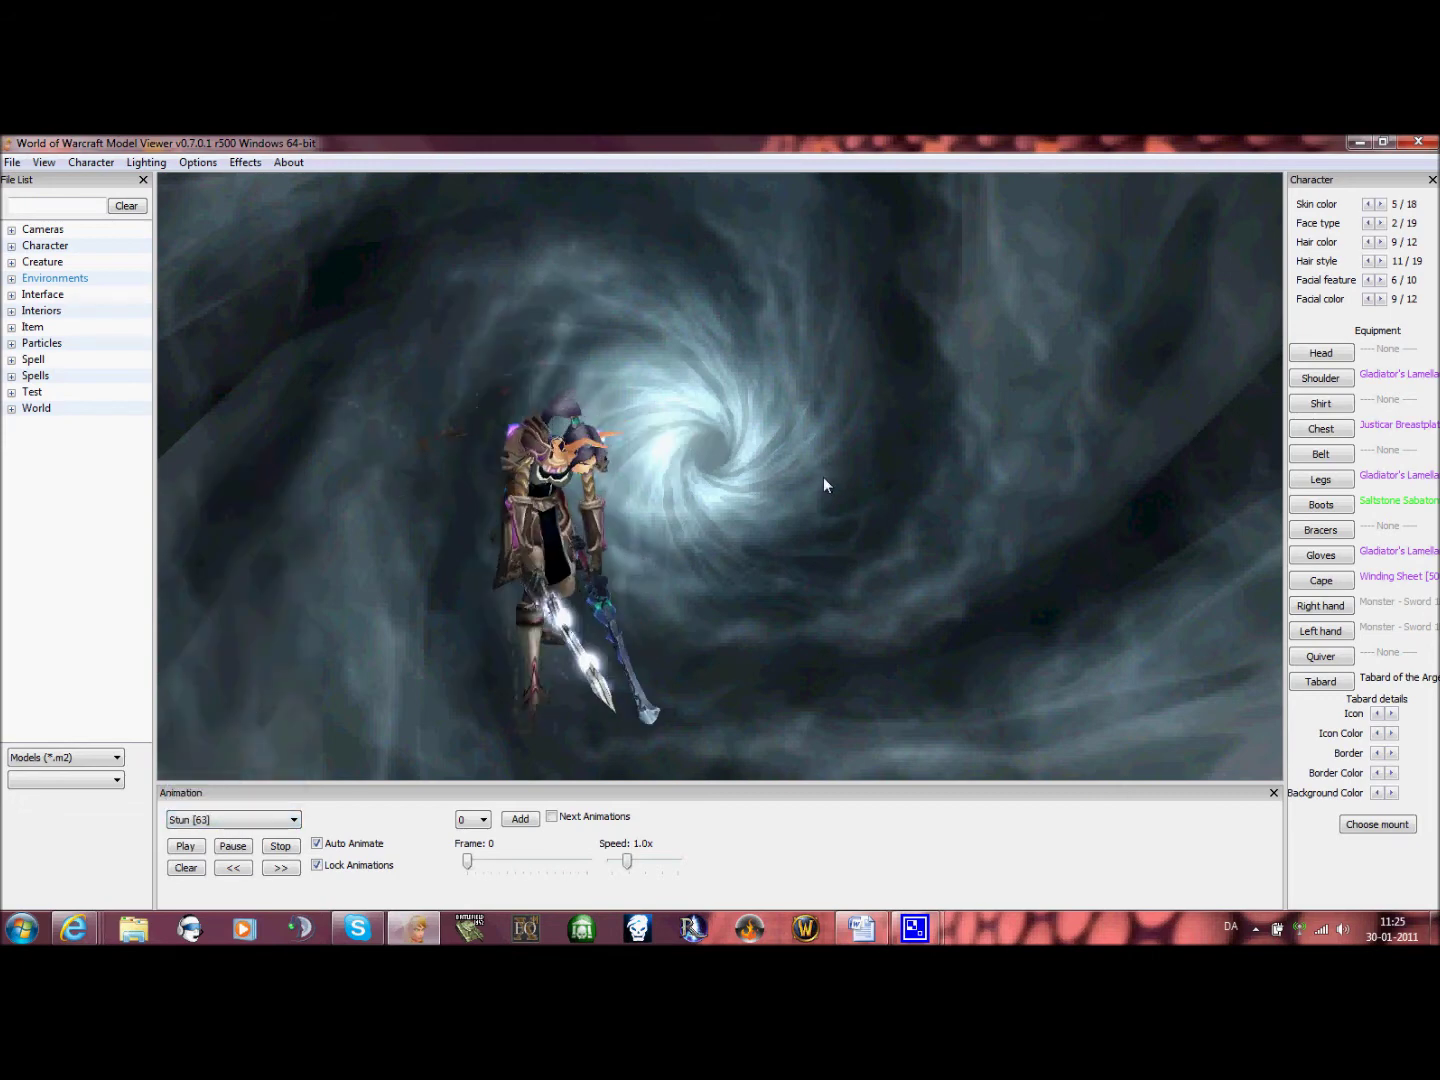
scroll(820, 480, "up", 5)
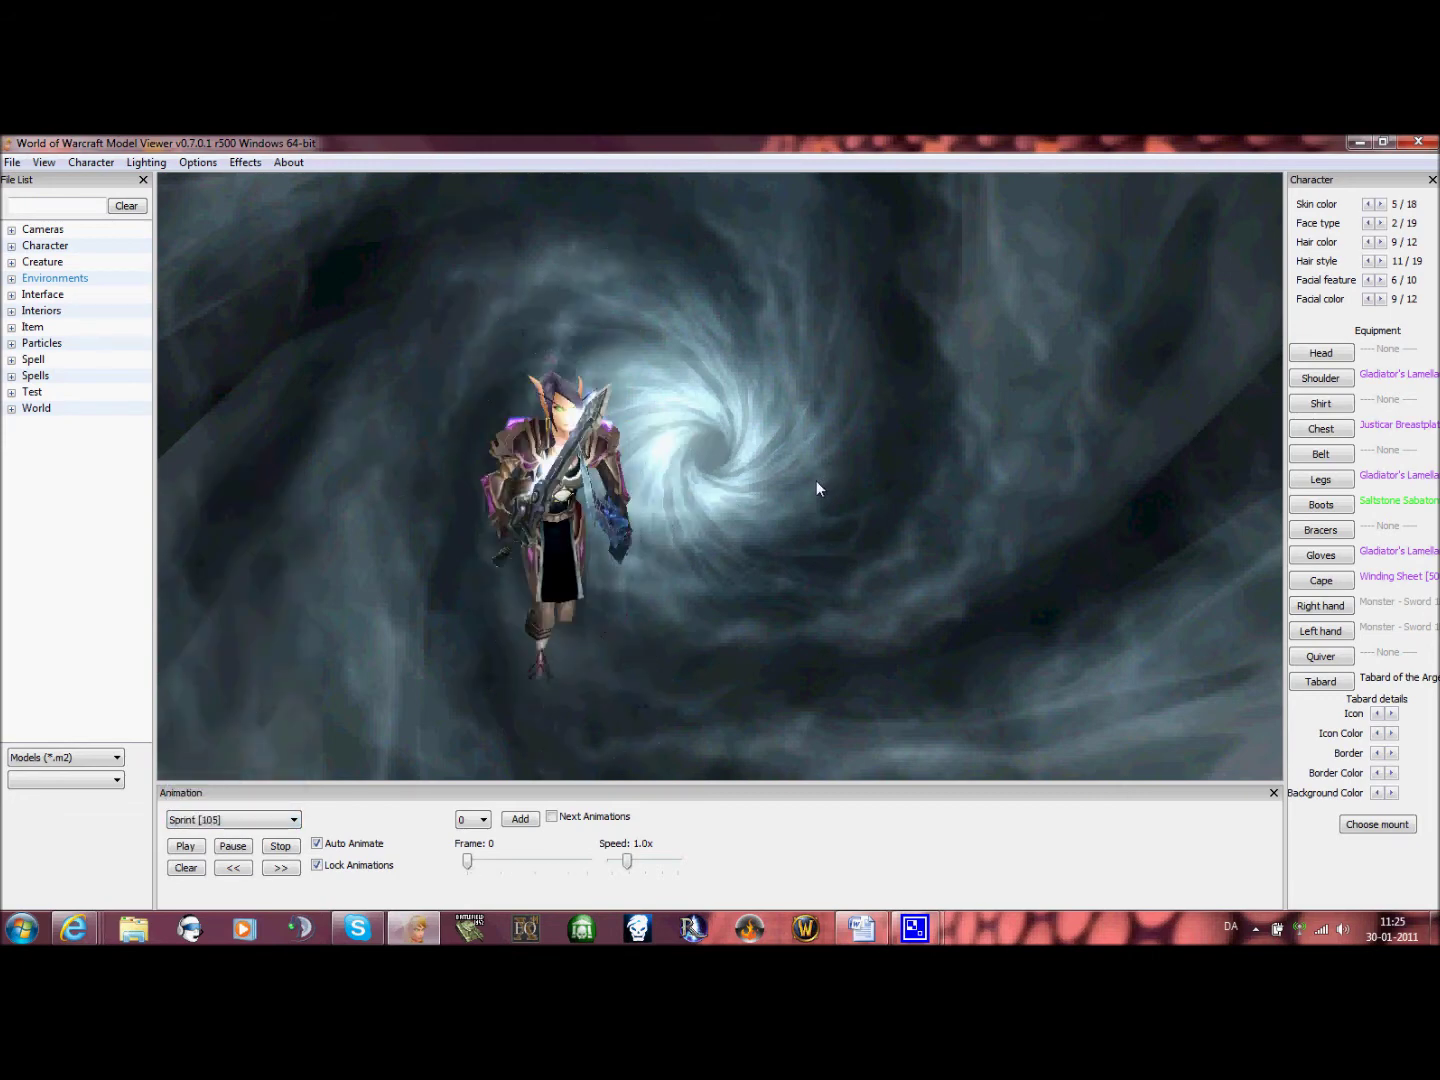
scroll(815, 480, "up", 4)
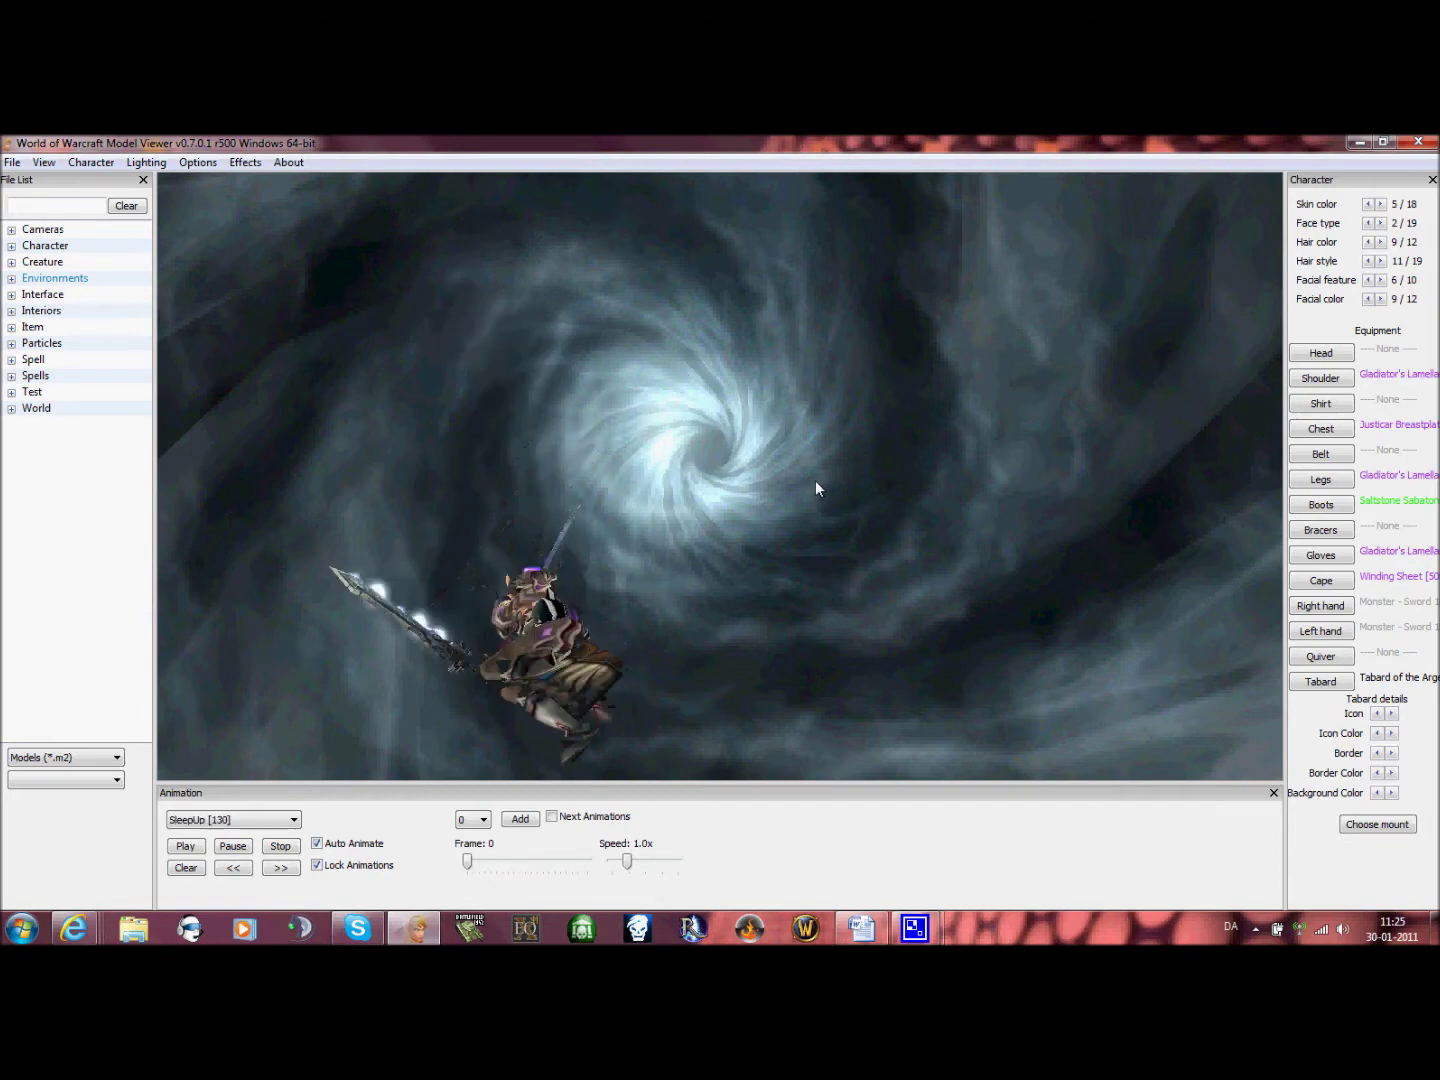
scroll(816, 488, "down", 1)
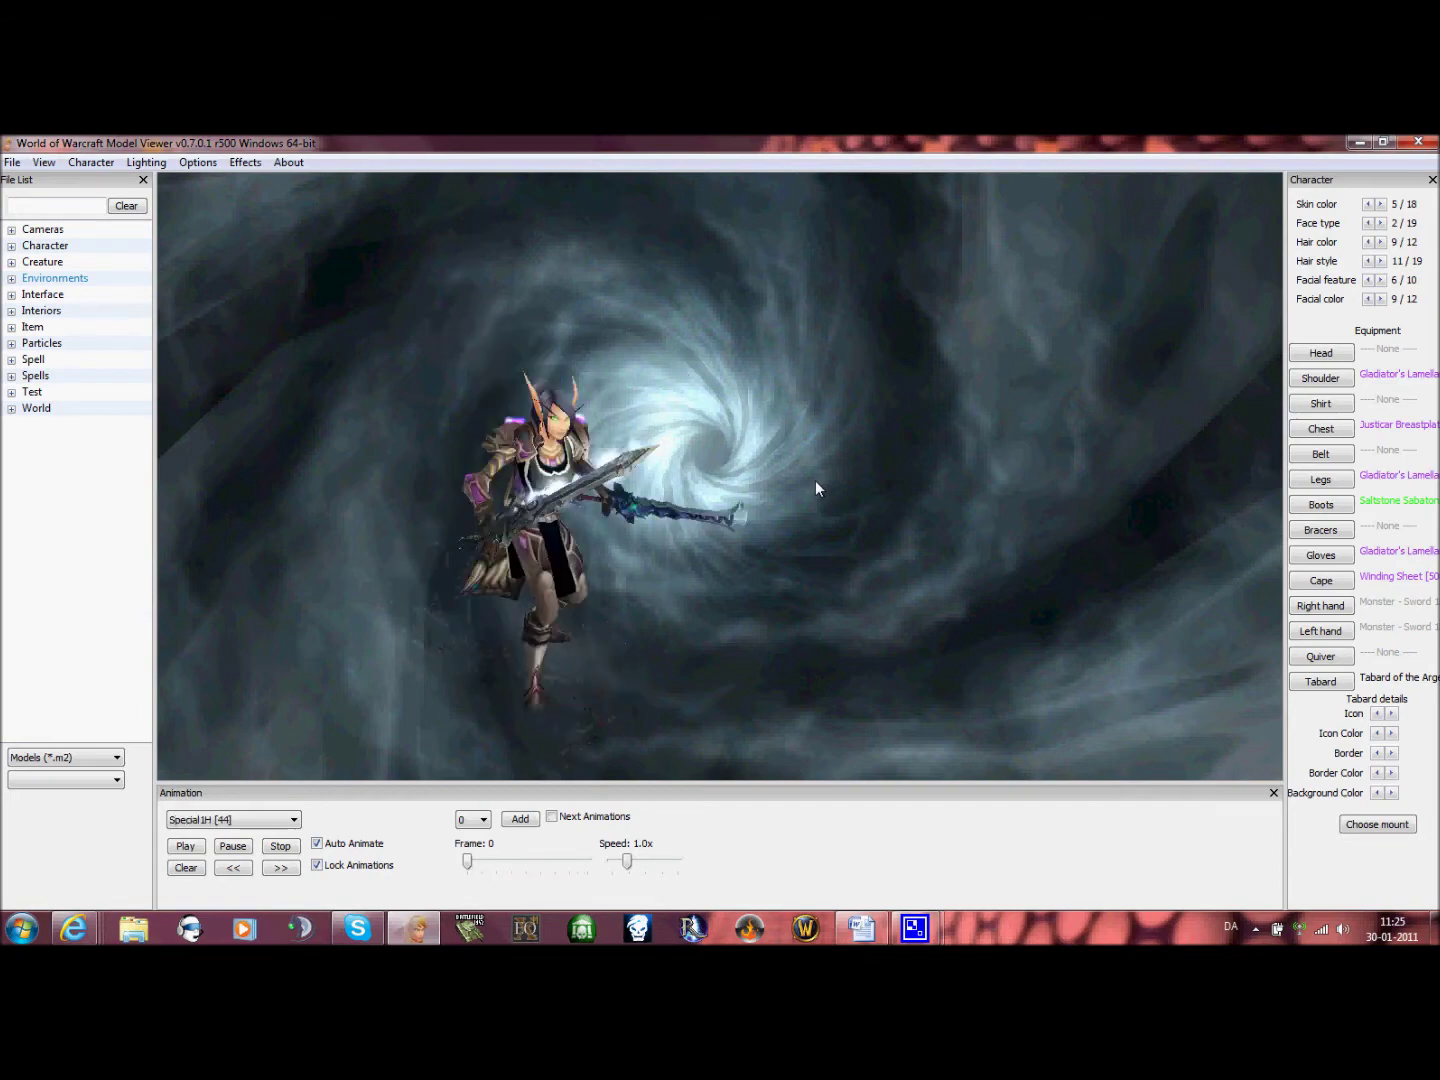
left_click(231, 848)
Slow the elf to 0.1x, scrub to frame 890, turn and enlarge her, then take a screenshot
mouse_move(468, 871)
left_mouse_down()
mouse_move(515, 872)
mouse_move(467, 884)
left_mouse_up()
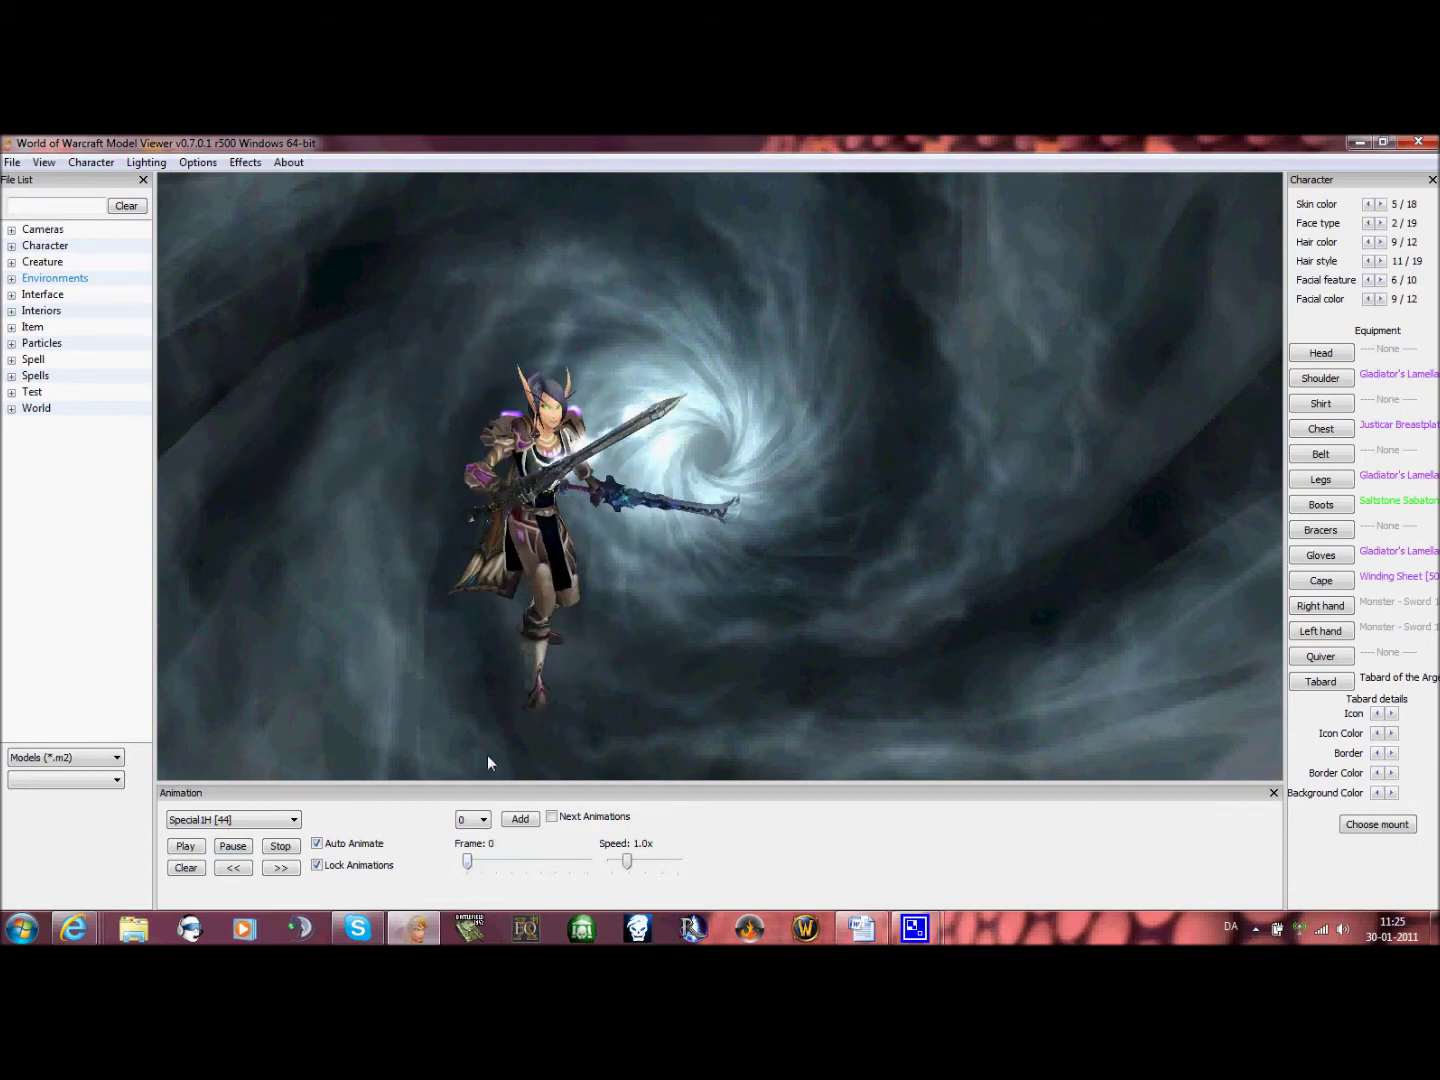
left_click_drag(467, 861, 555, 862)
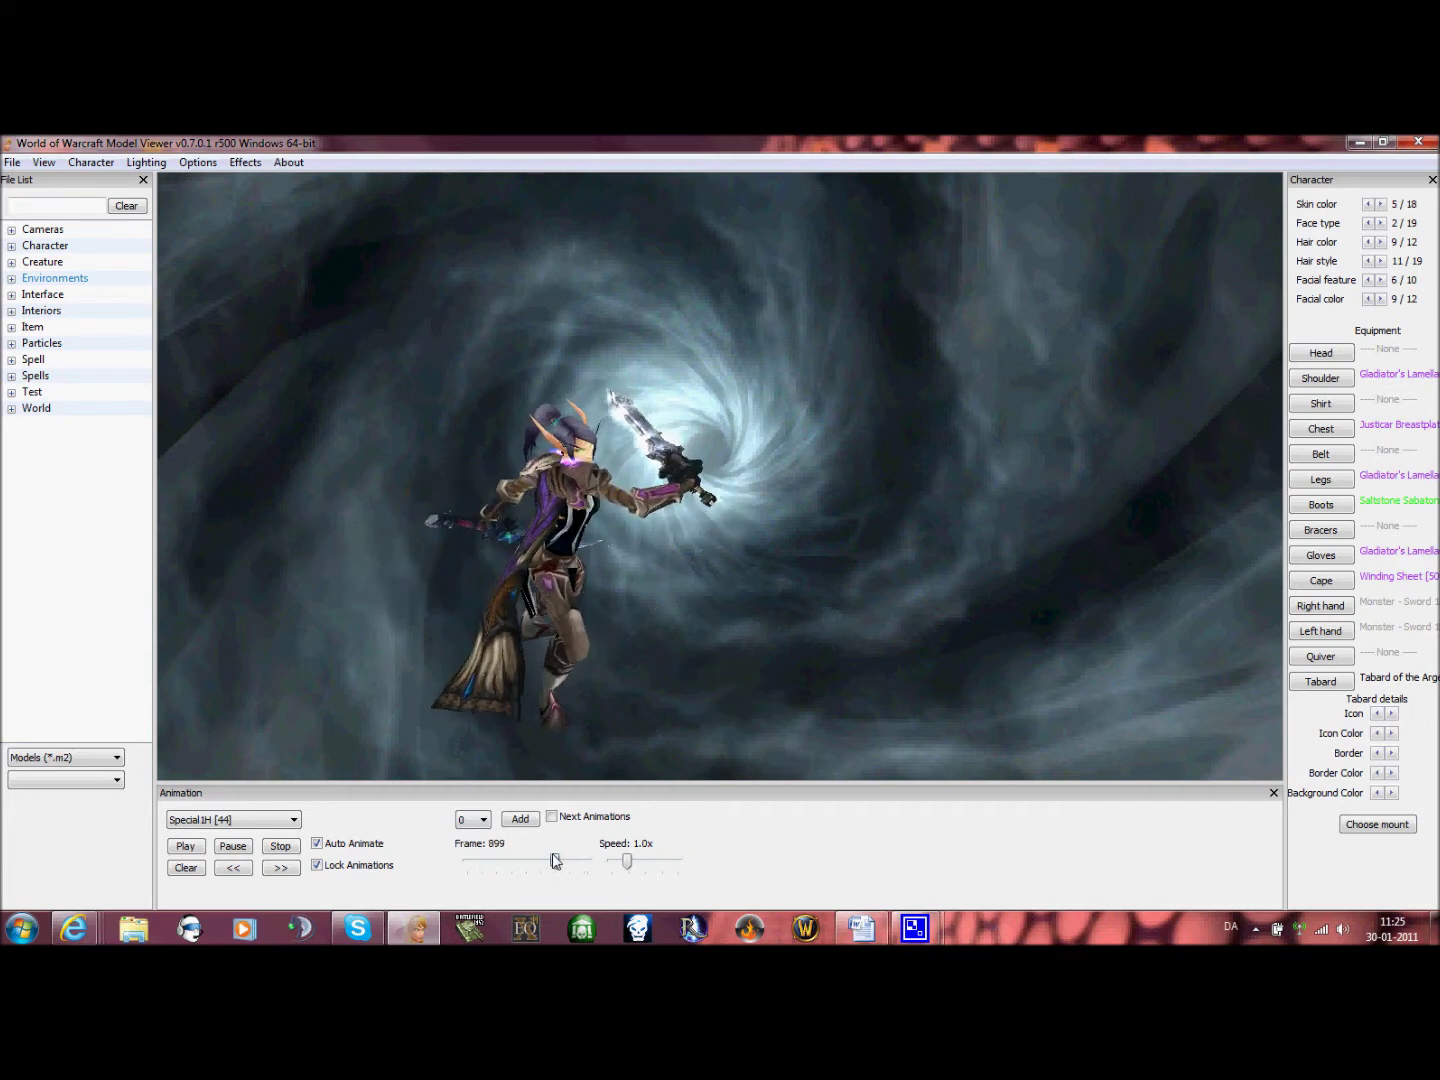
left_click_drag(558, 688, 471, 594)
scroll(468, 594, "up", 5)
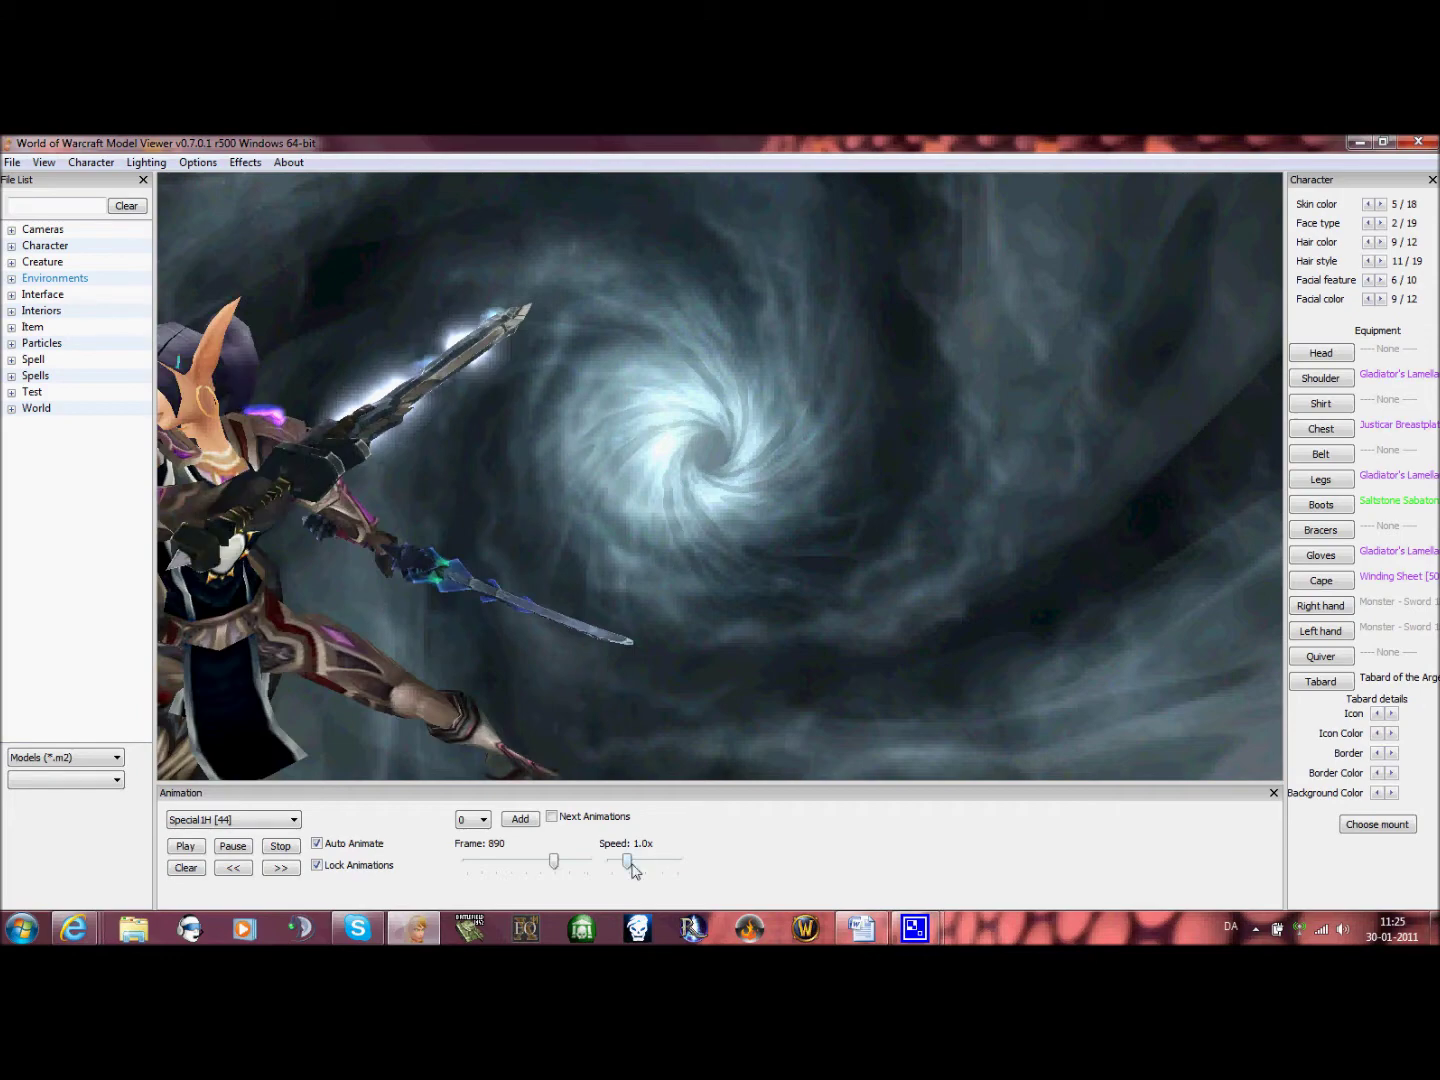
left_click_drag(588, 655, 945, 476)
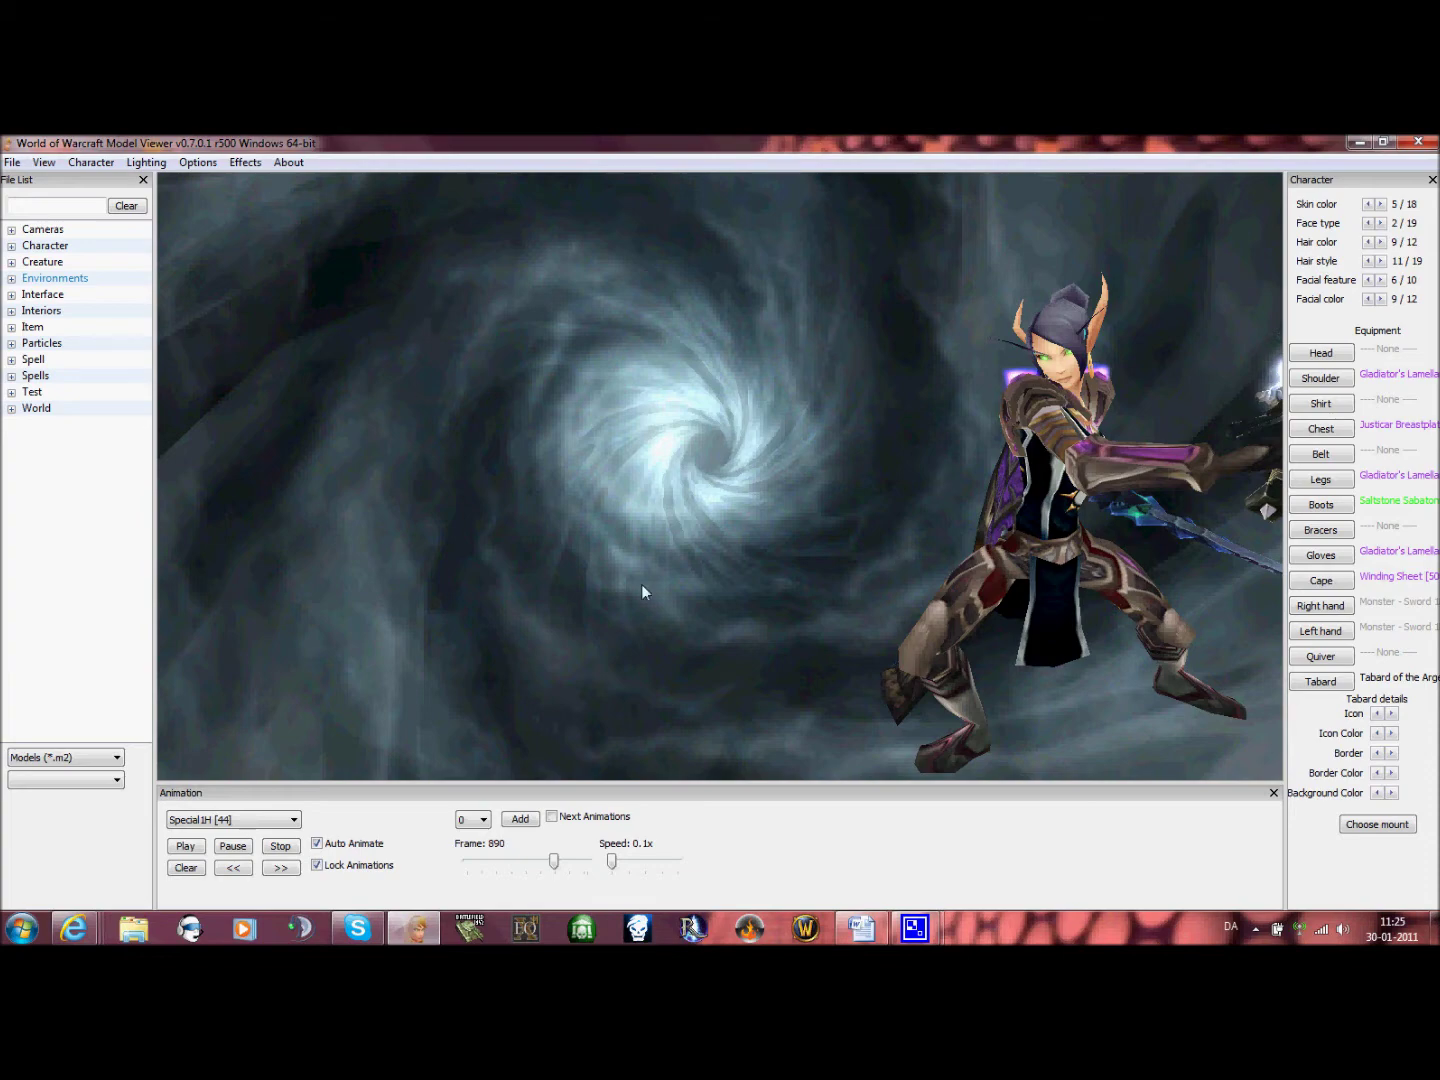
key("F12")
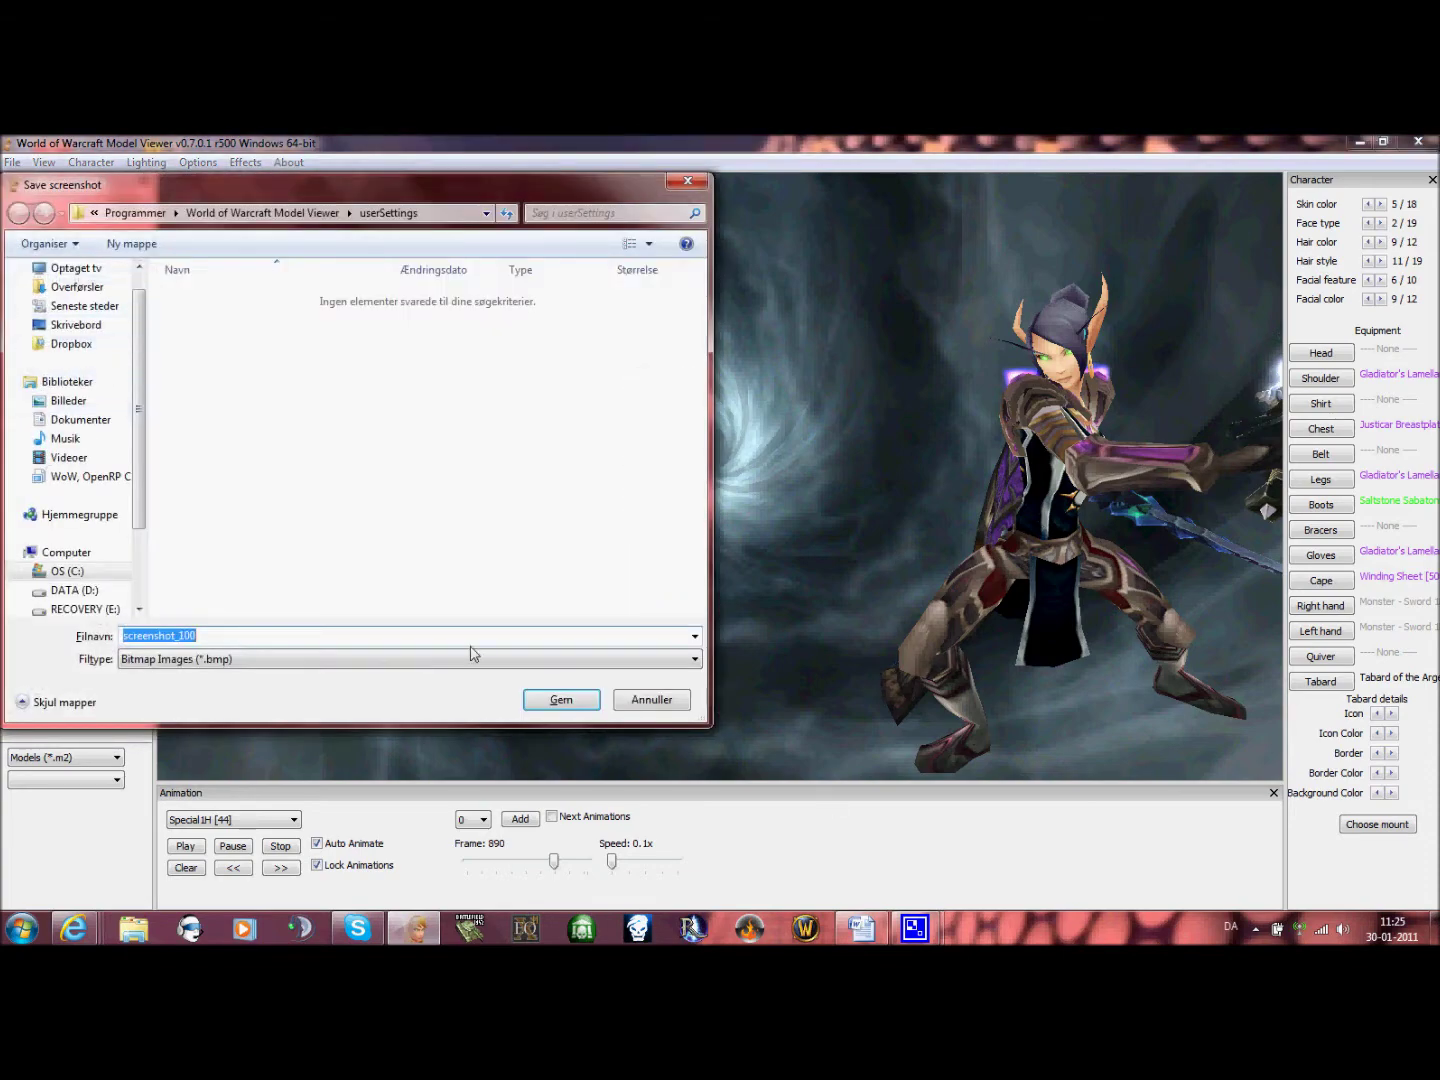
Save the screenshot as JPEG named 'Multiple' in the WoW, OpenRP Characters General folder
left_click(71, 478)
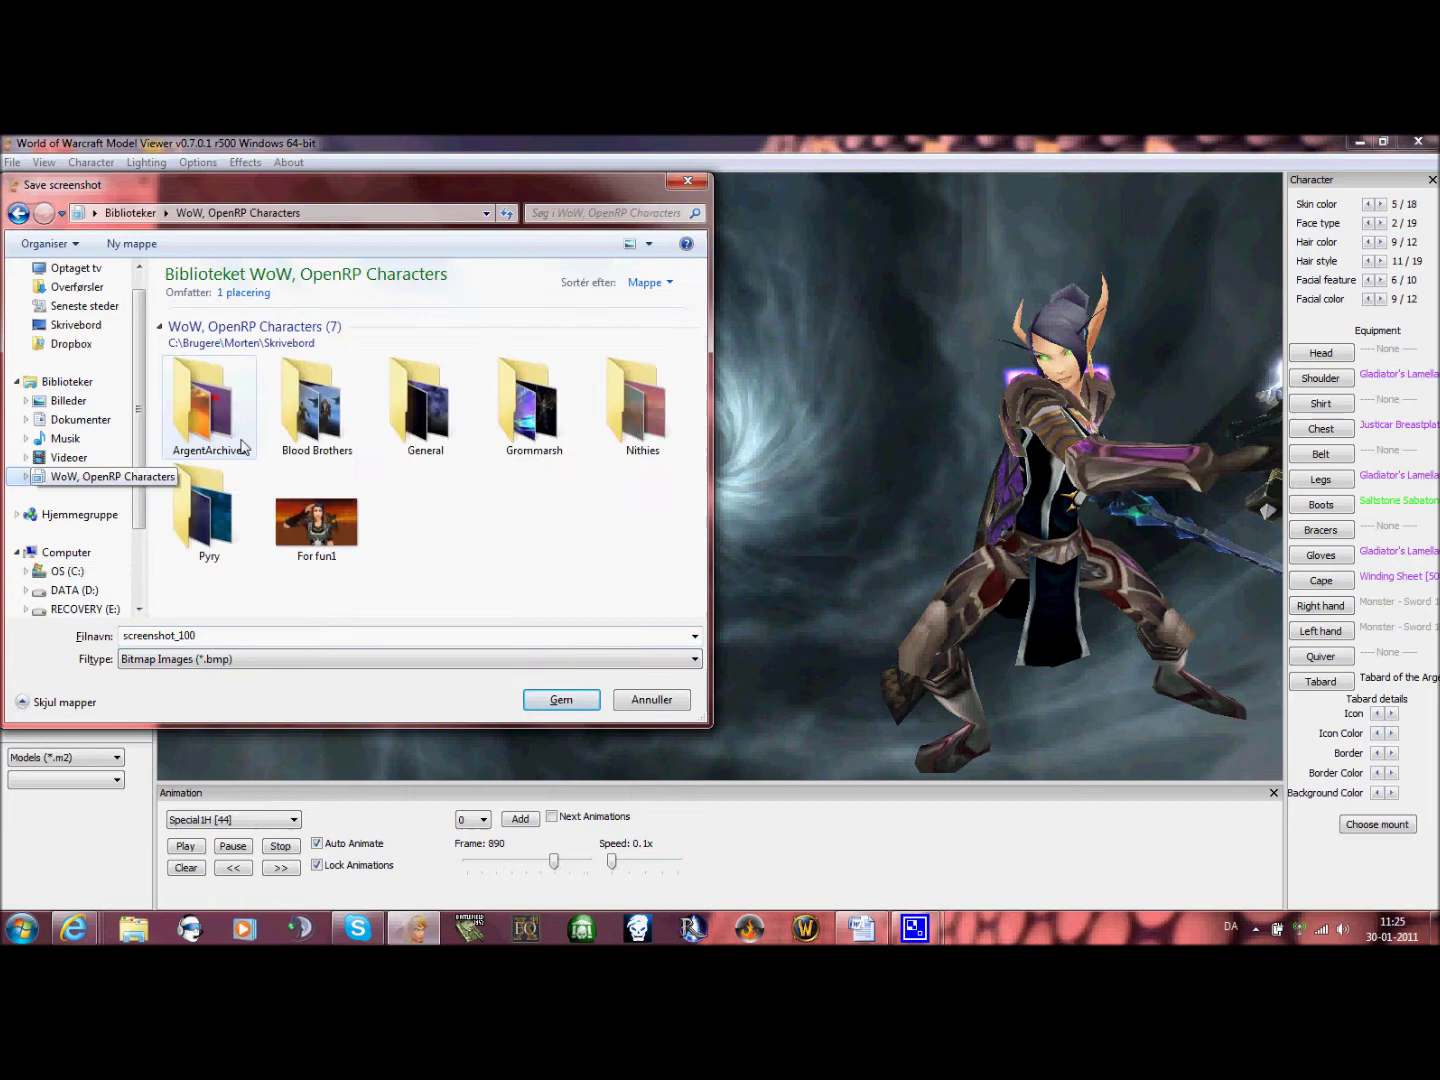
double_click(437, 436)
left_click(296, 659)
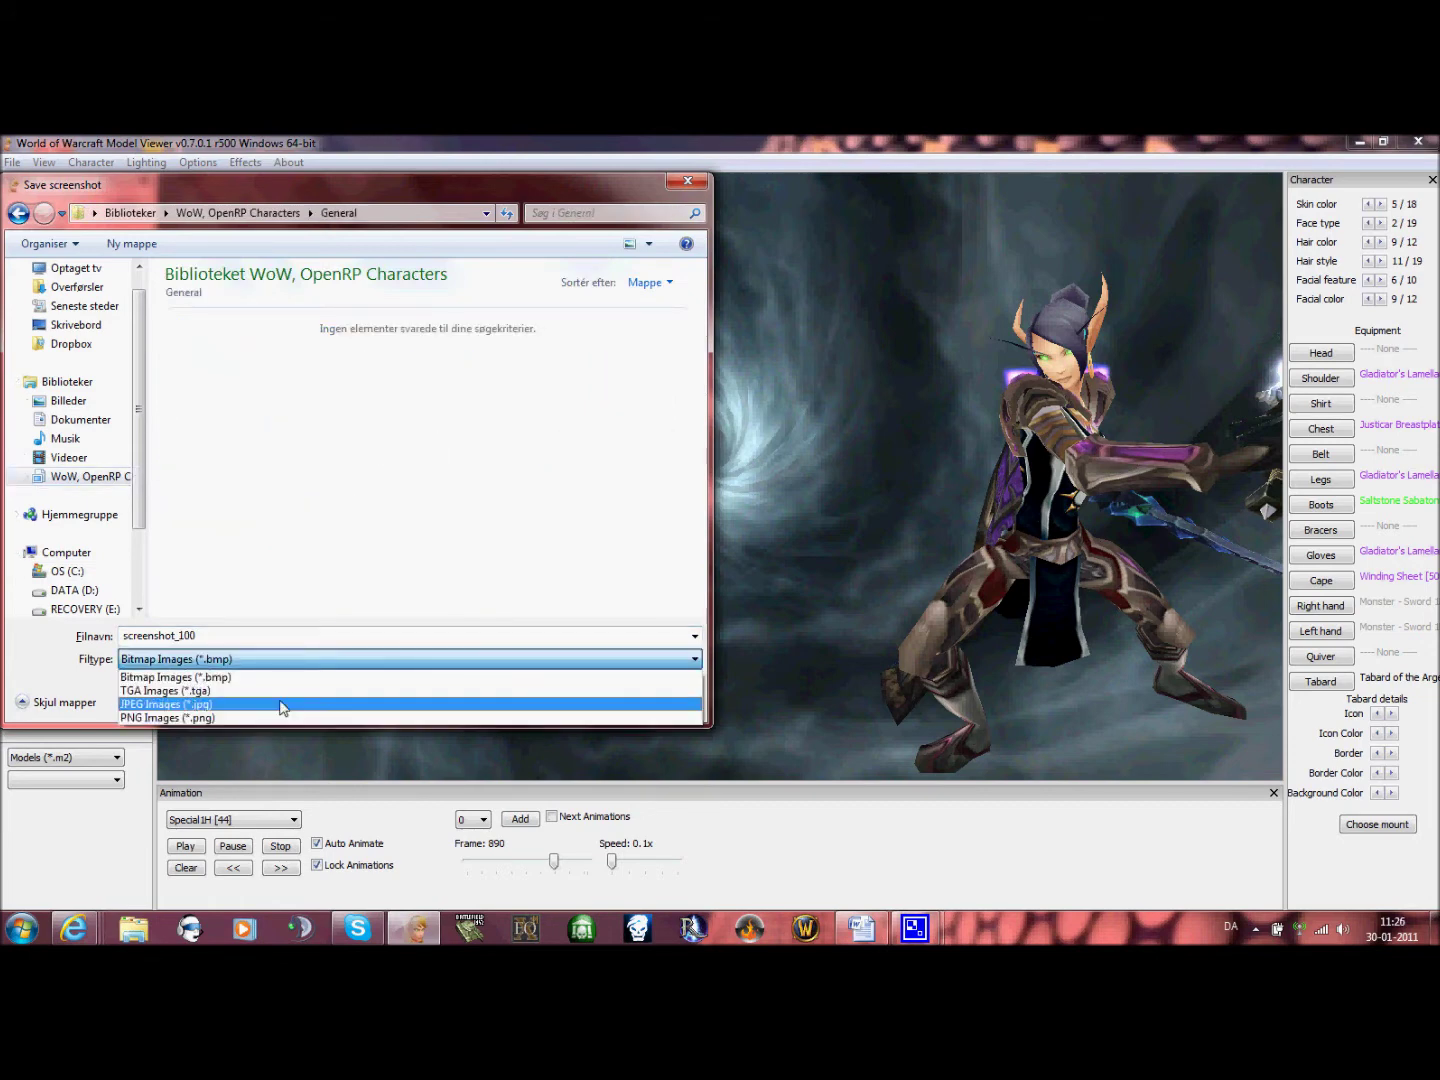
left_click(284, 700)
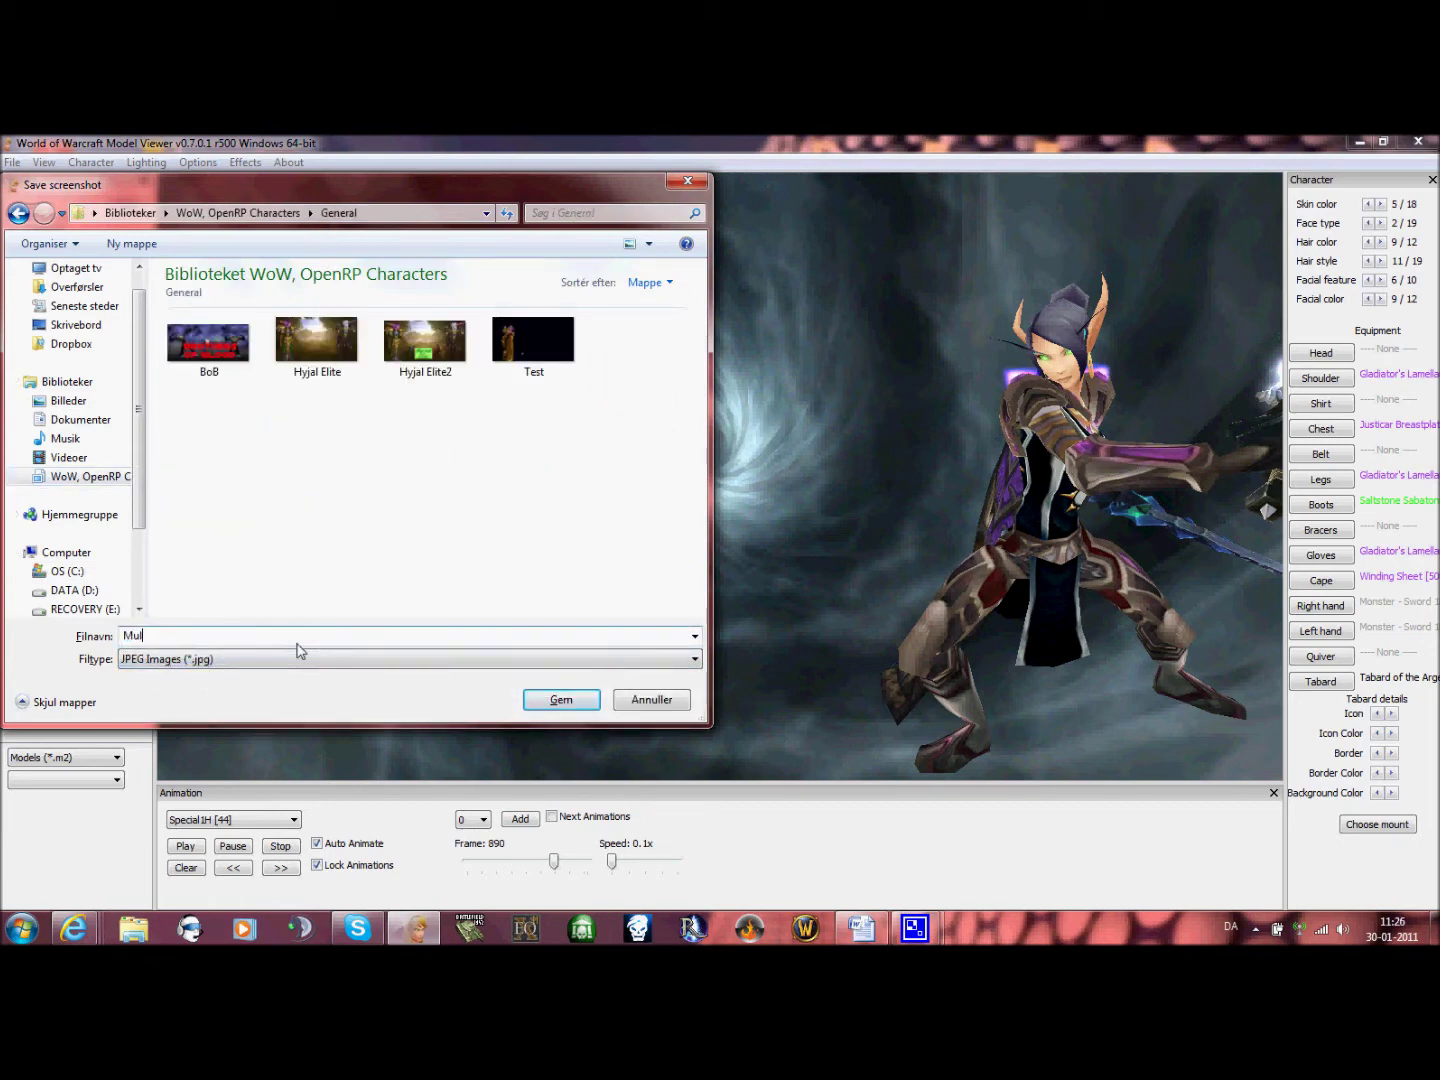
type("Multiple")
key("Return")
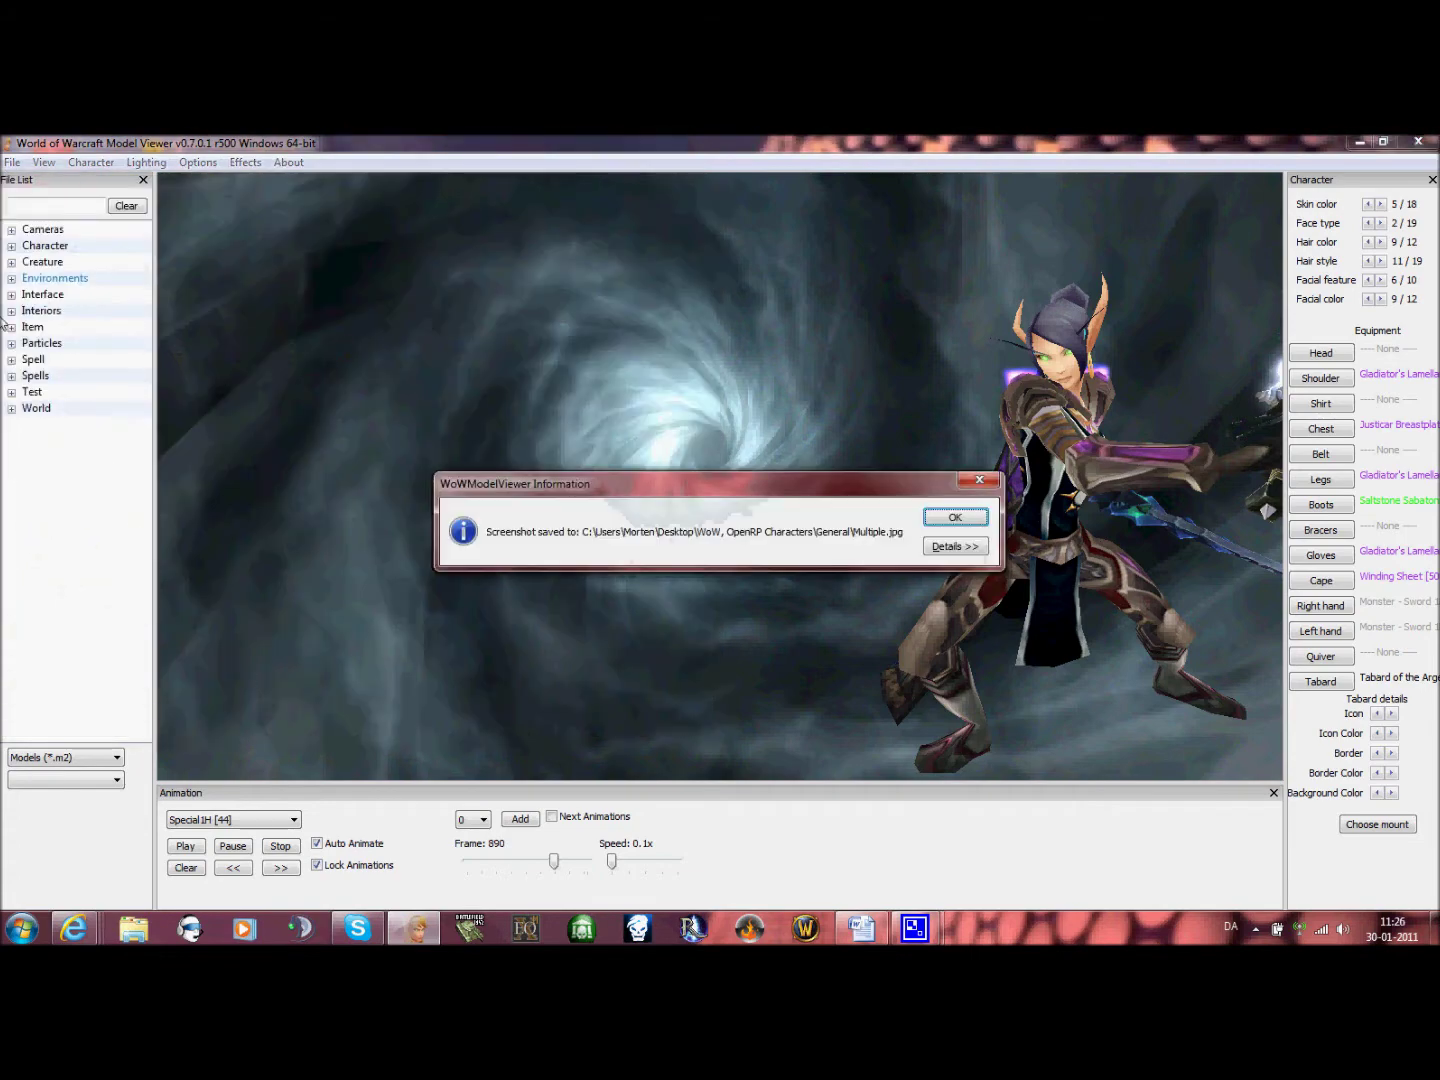
key("Return")
Load Multiple.jpg from the General folder as the viewer background via View > Load Background
left_click(43, 162)
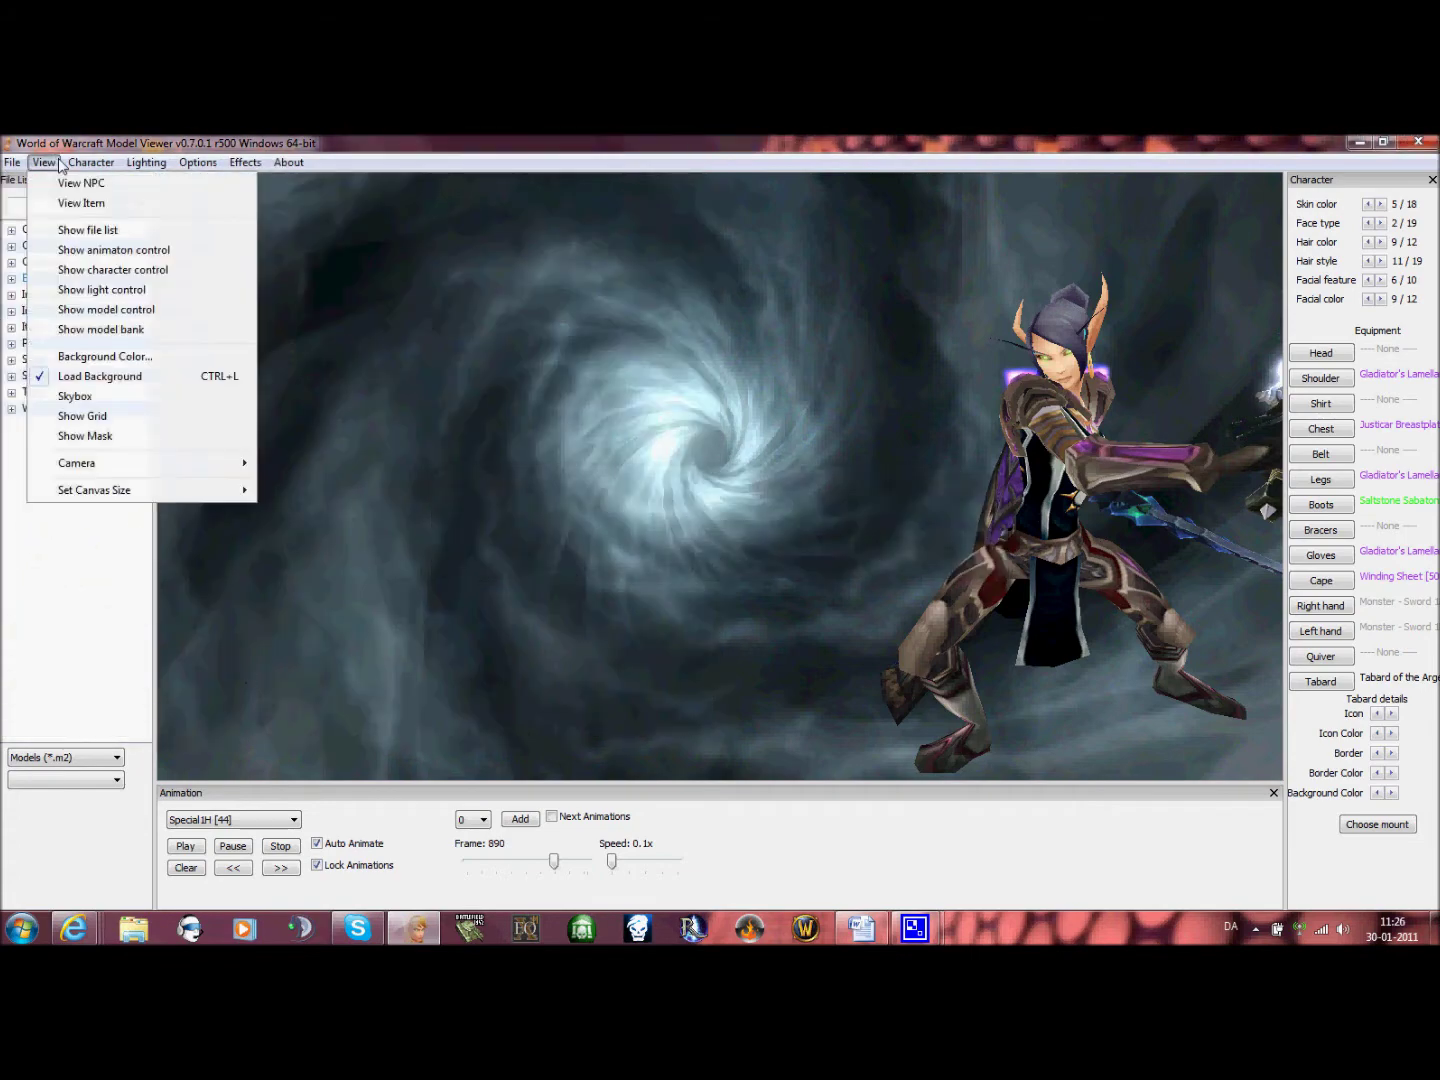
left_click(91, 382)
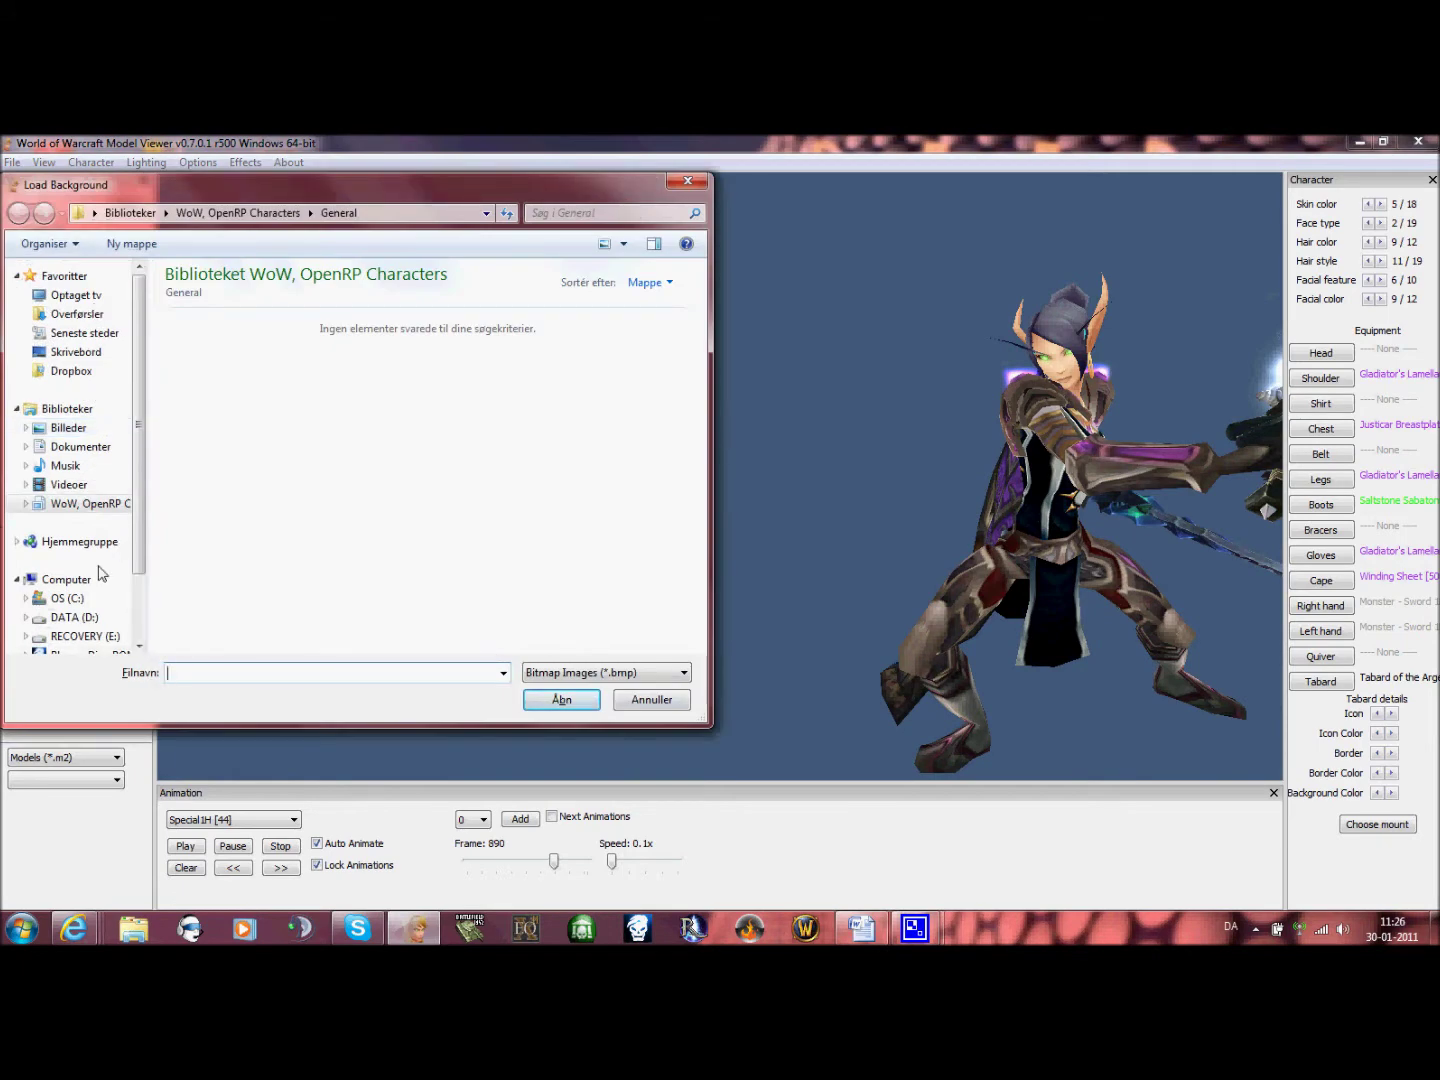
left_click(103, 504)
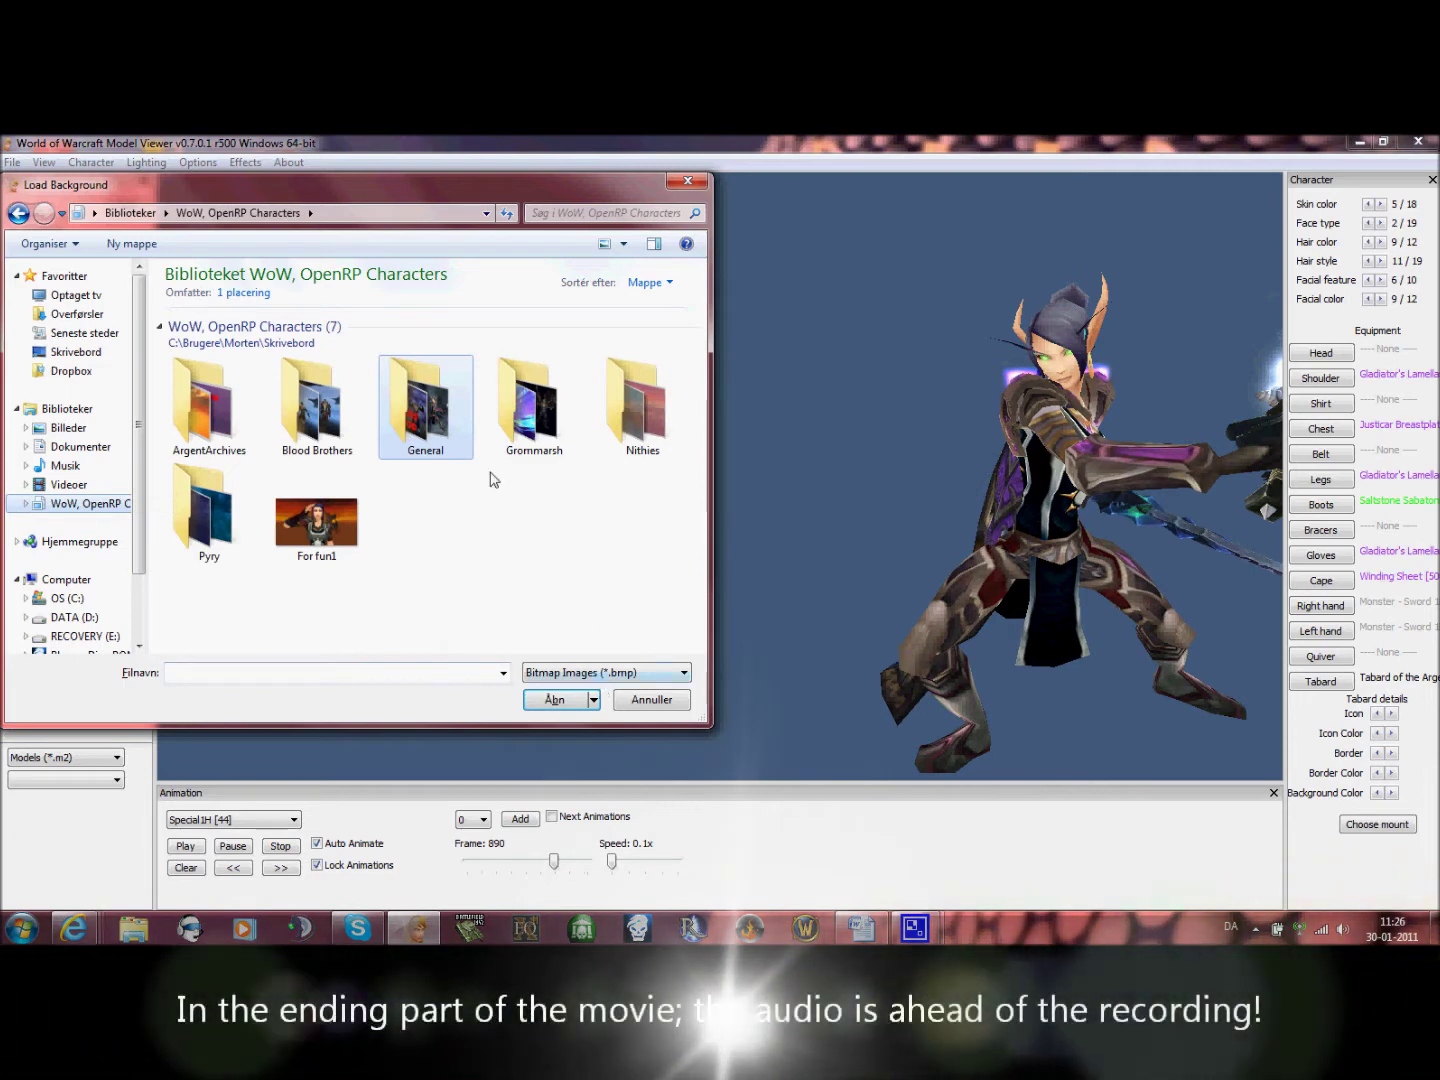
left_click(554, 699)
left_click(606, 672)
left_click(570, 698)
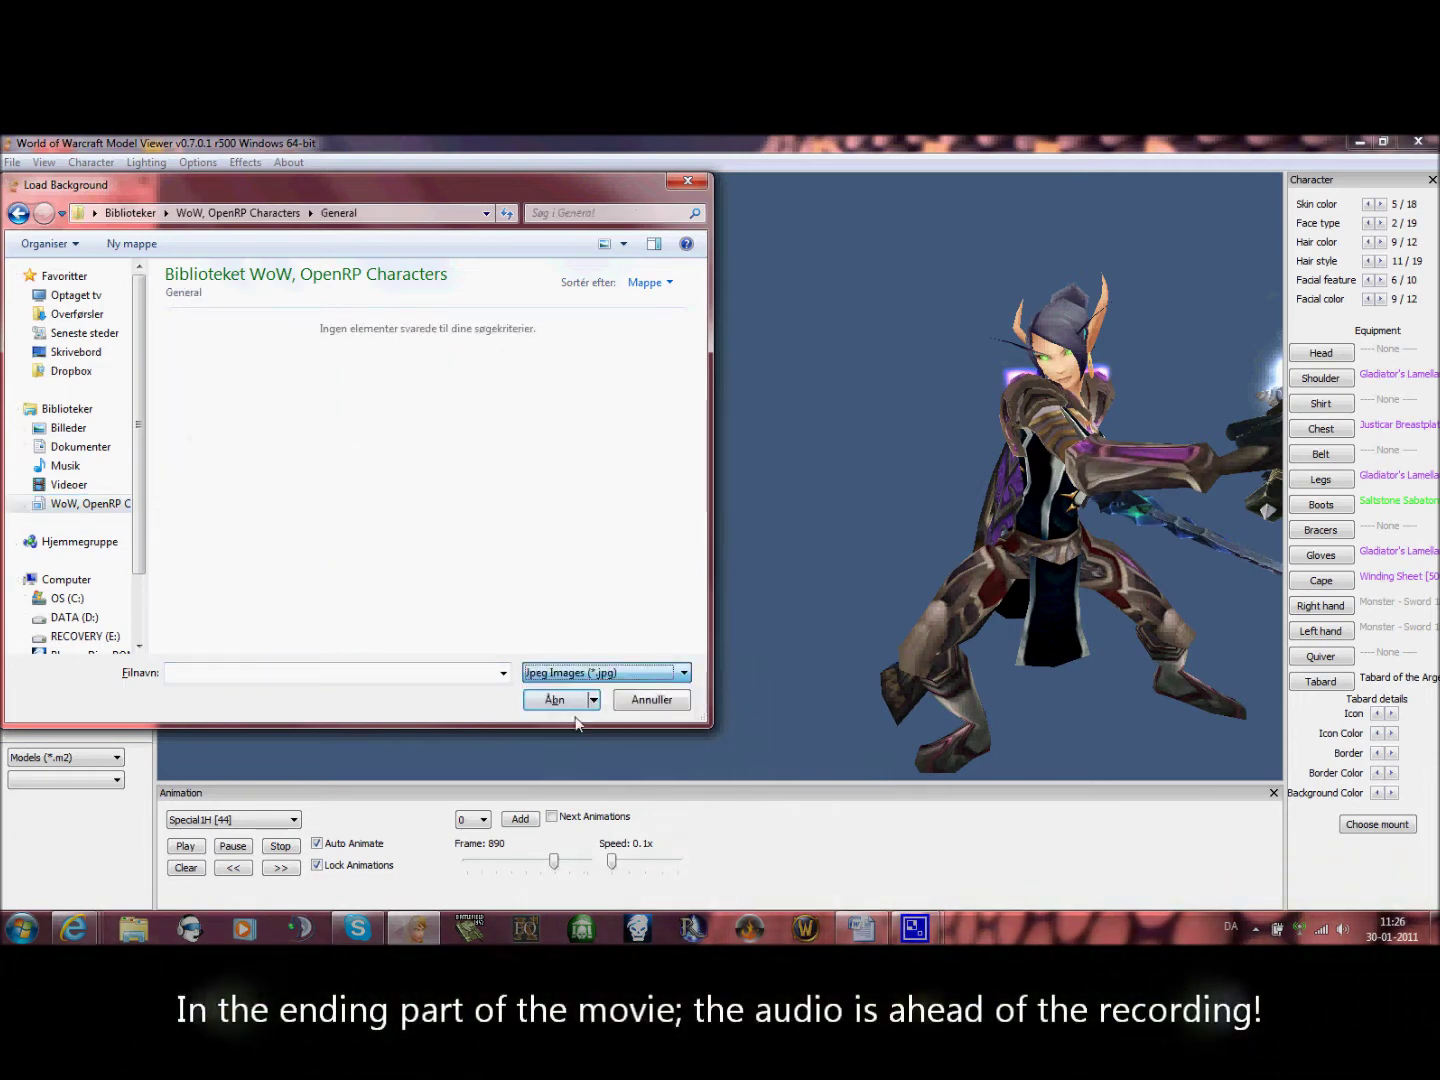
left_click(566, 380)
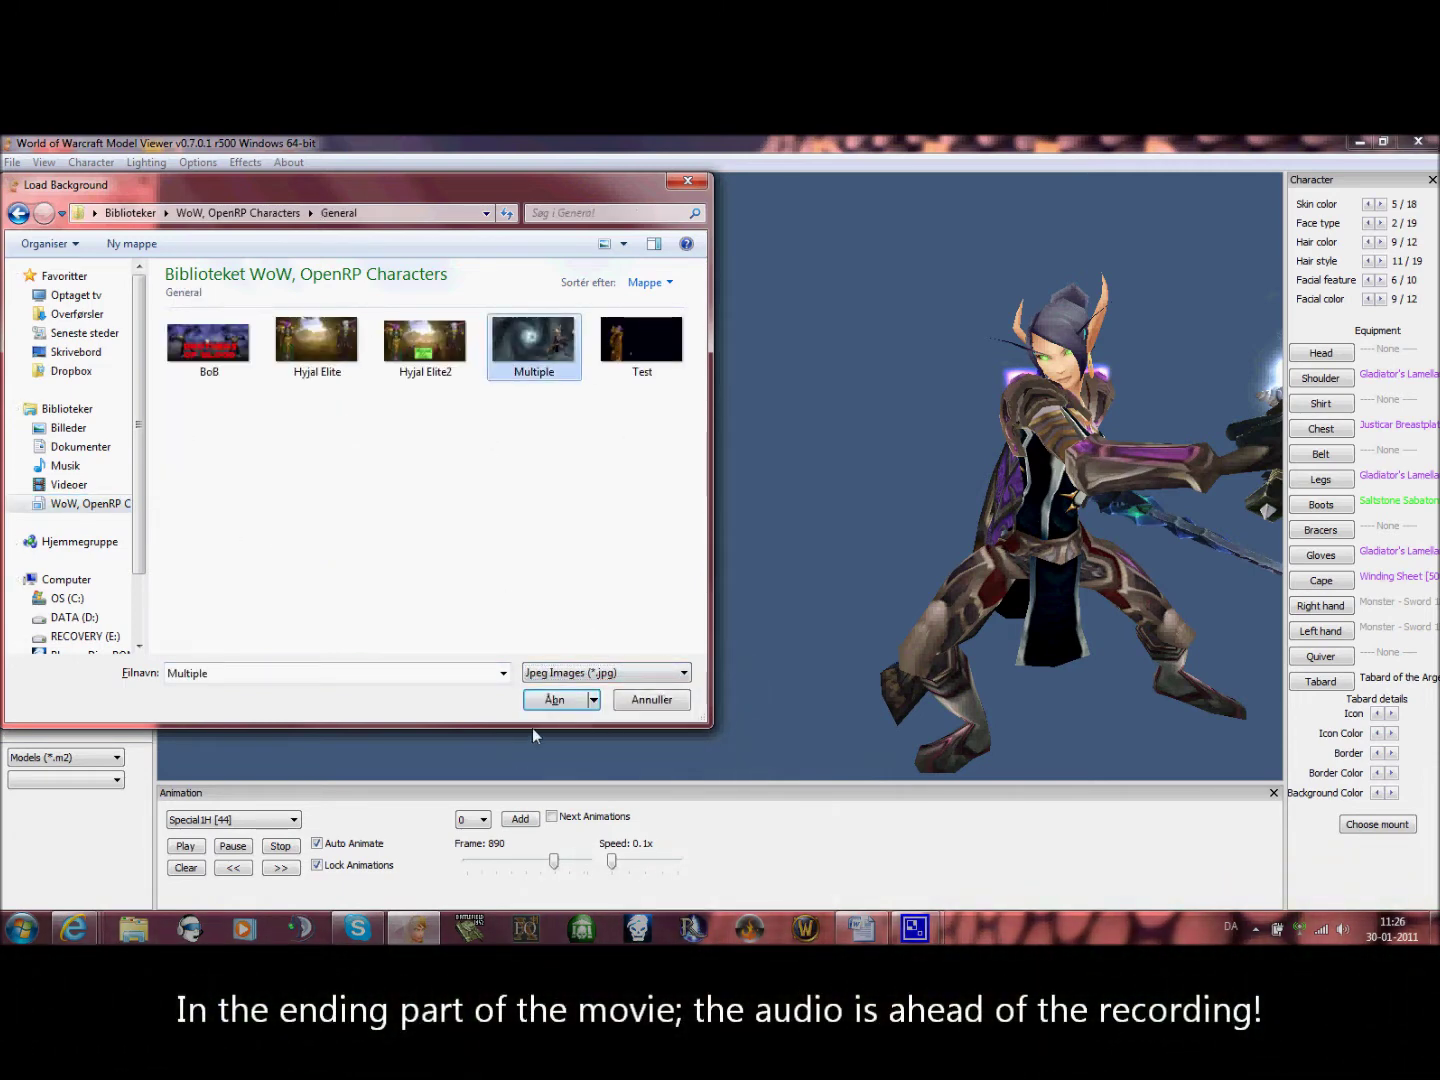
left_click(576, 699)
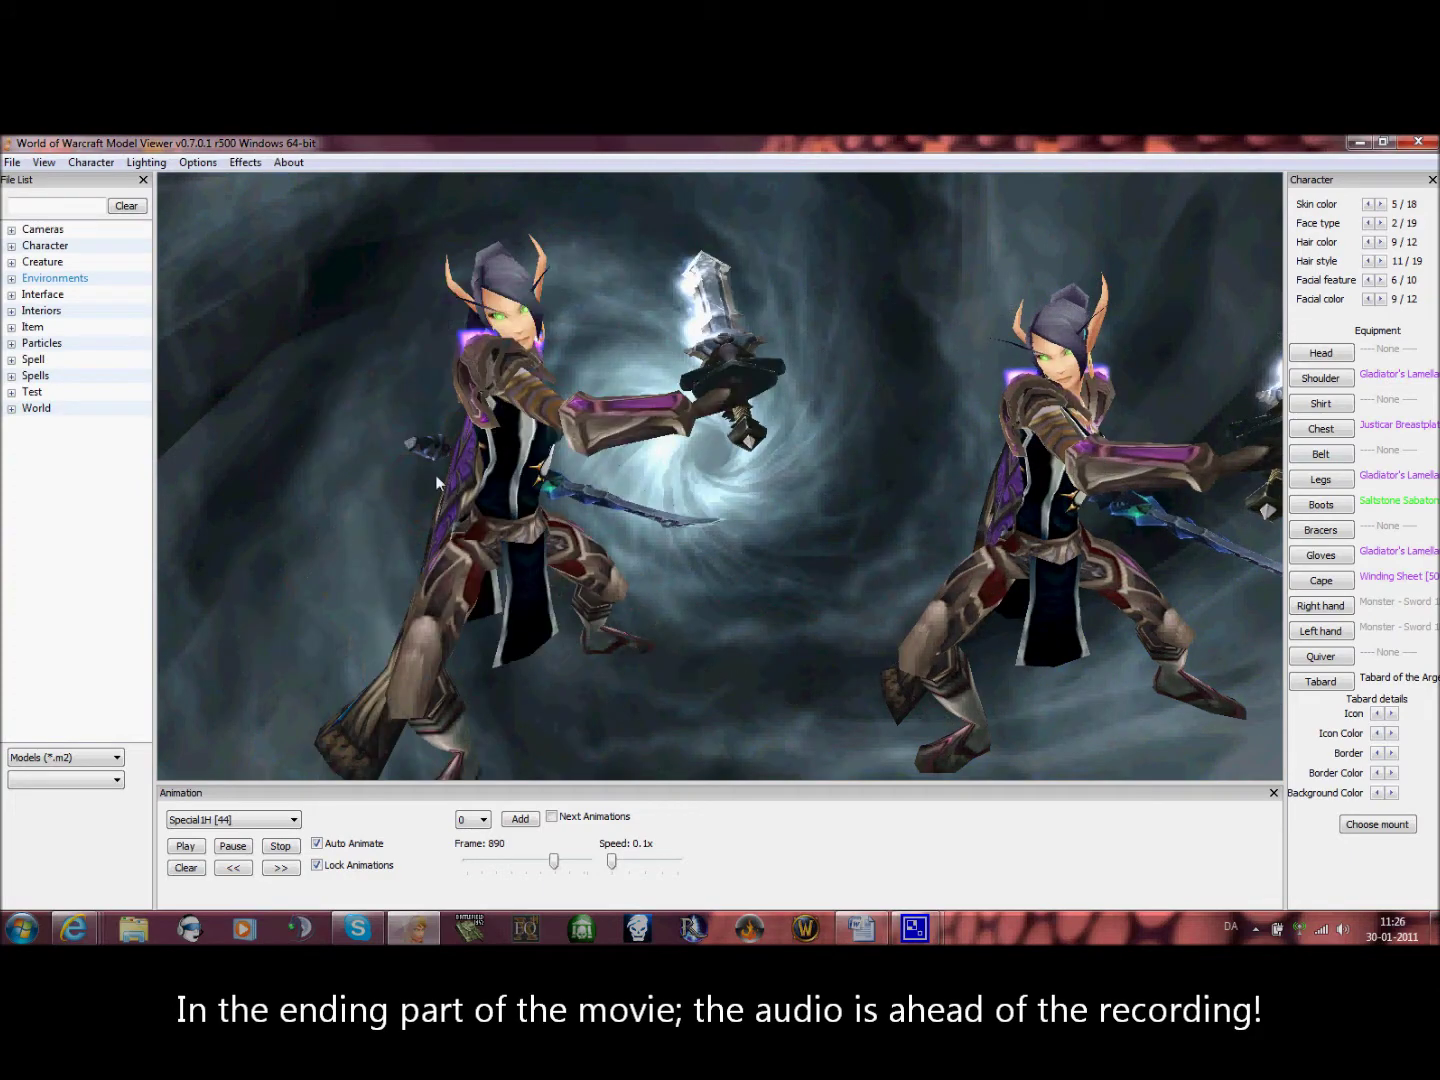
Load the red-robed character's .chr file from Documents > WoW Chars into the scene
left_click(59, 162)
left_click(115, 183)
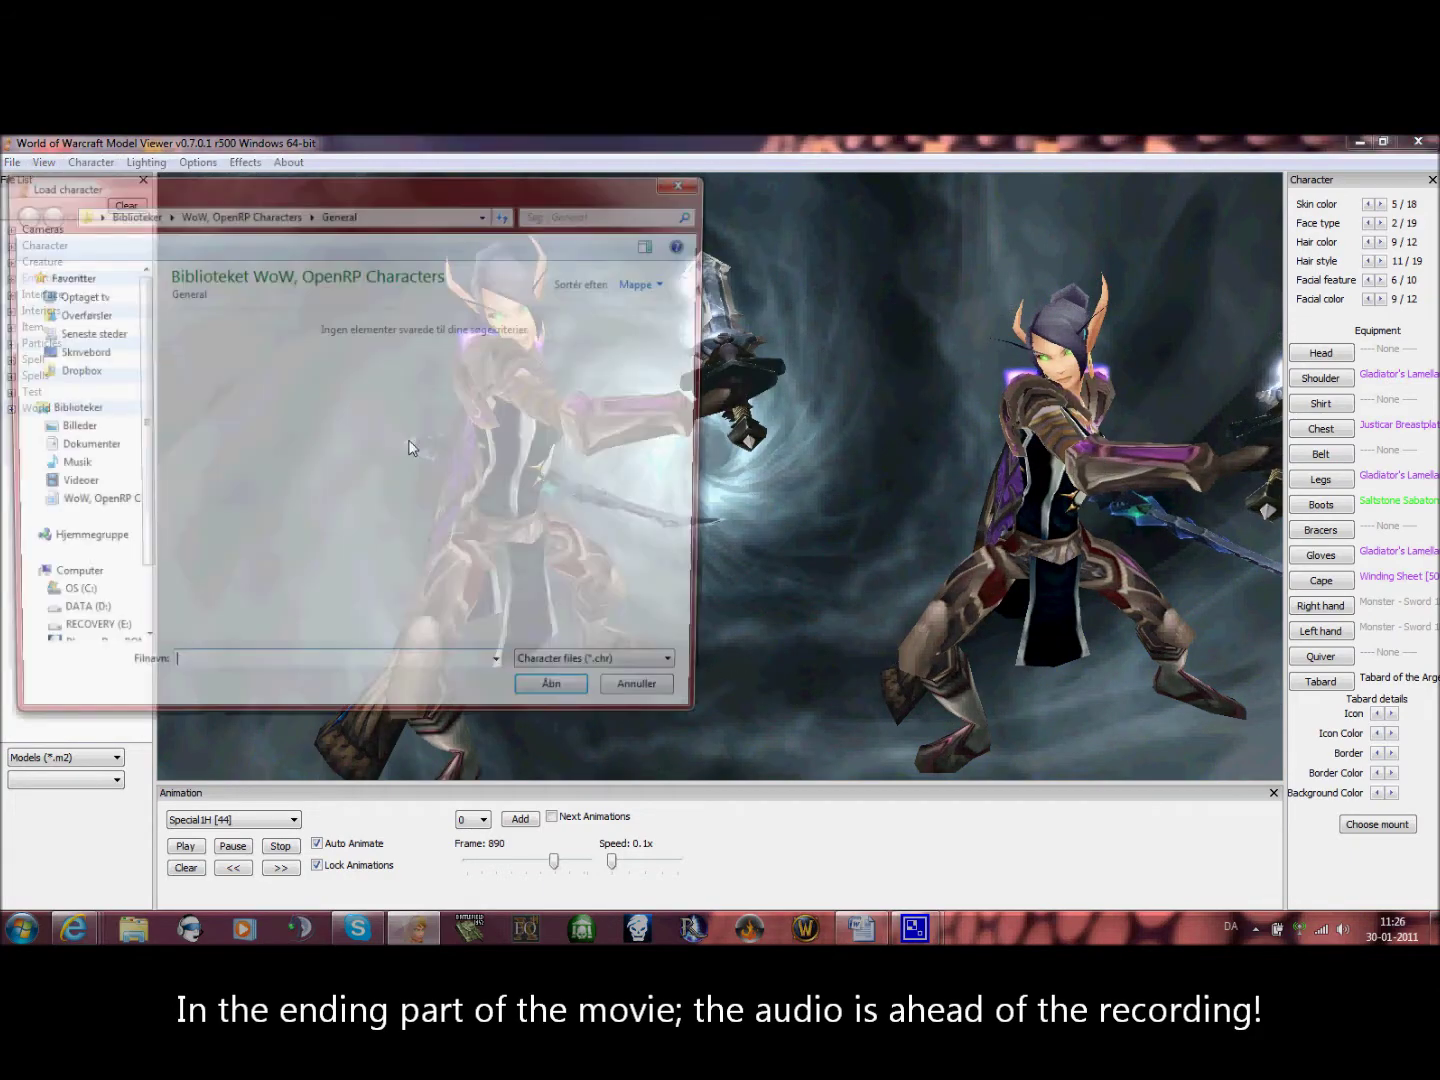
left_click(80, 446)
scroll(250, 560, "down", 3)
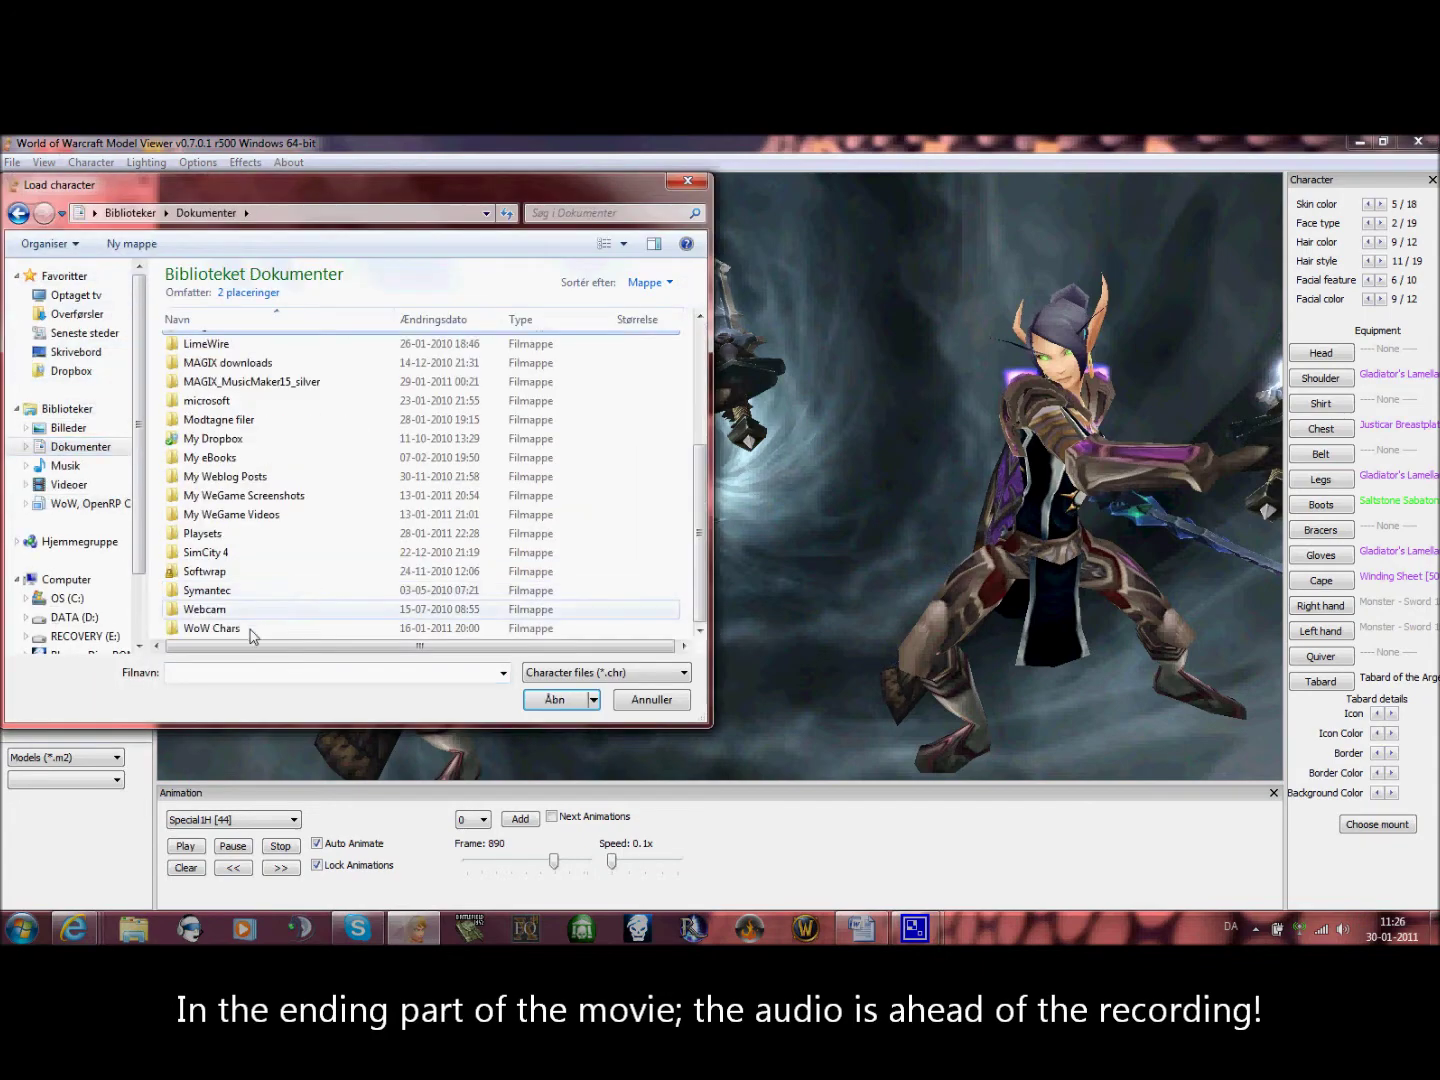
double_click(249, 632)
scroll(248, 498, "down", 3)
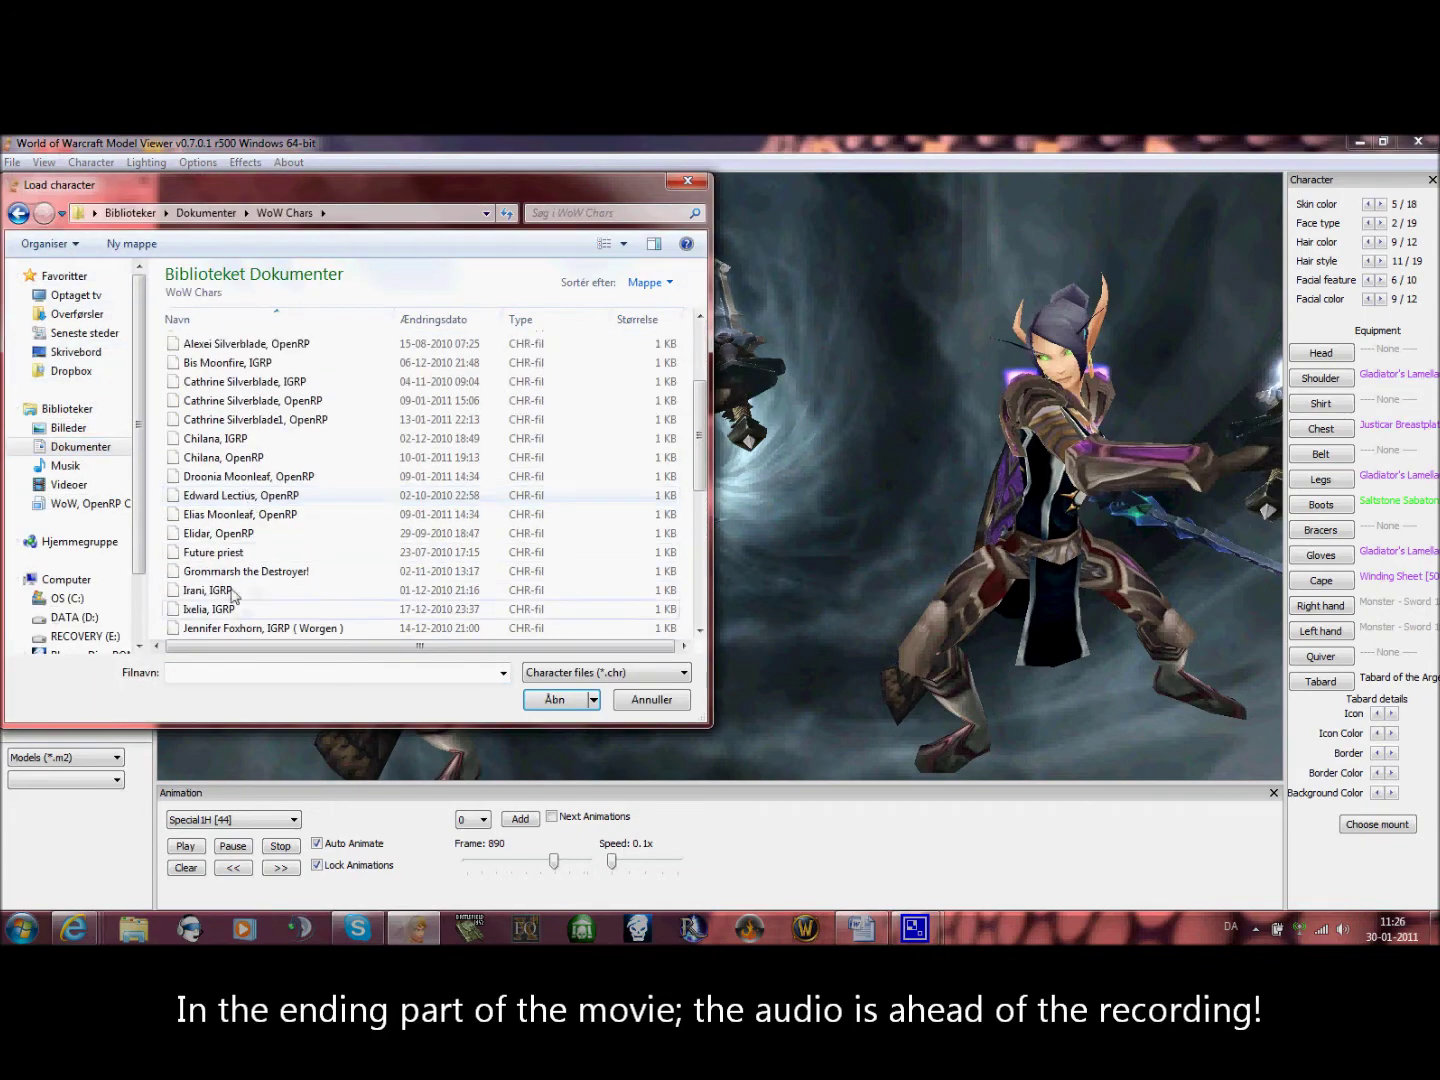
scroll(352, 479, "down", 2)
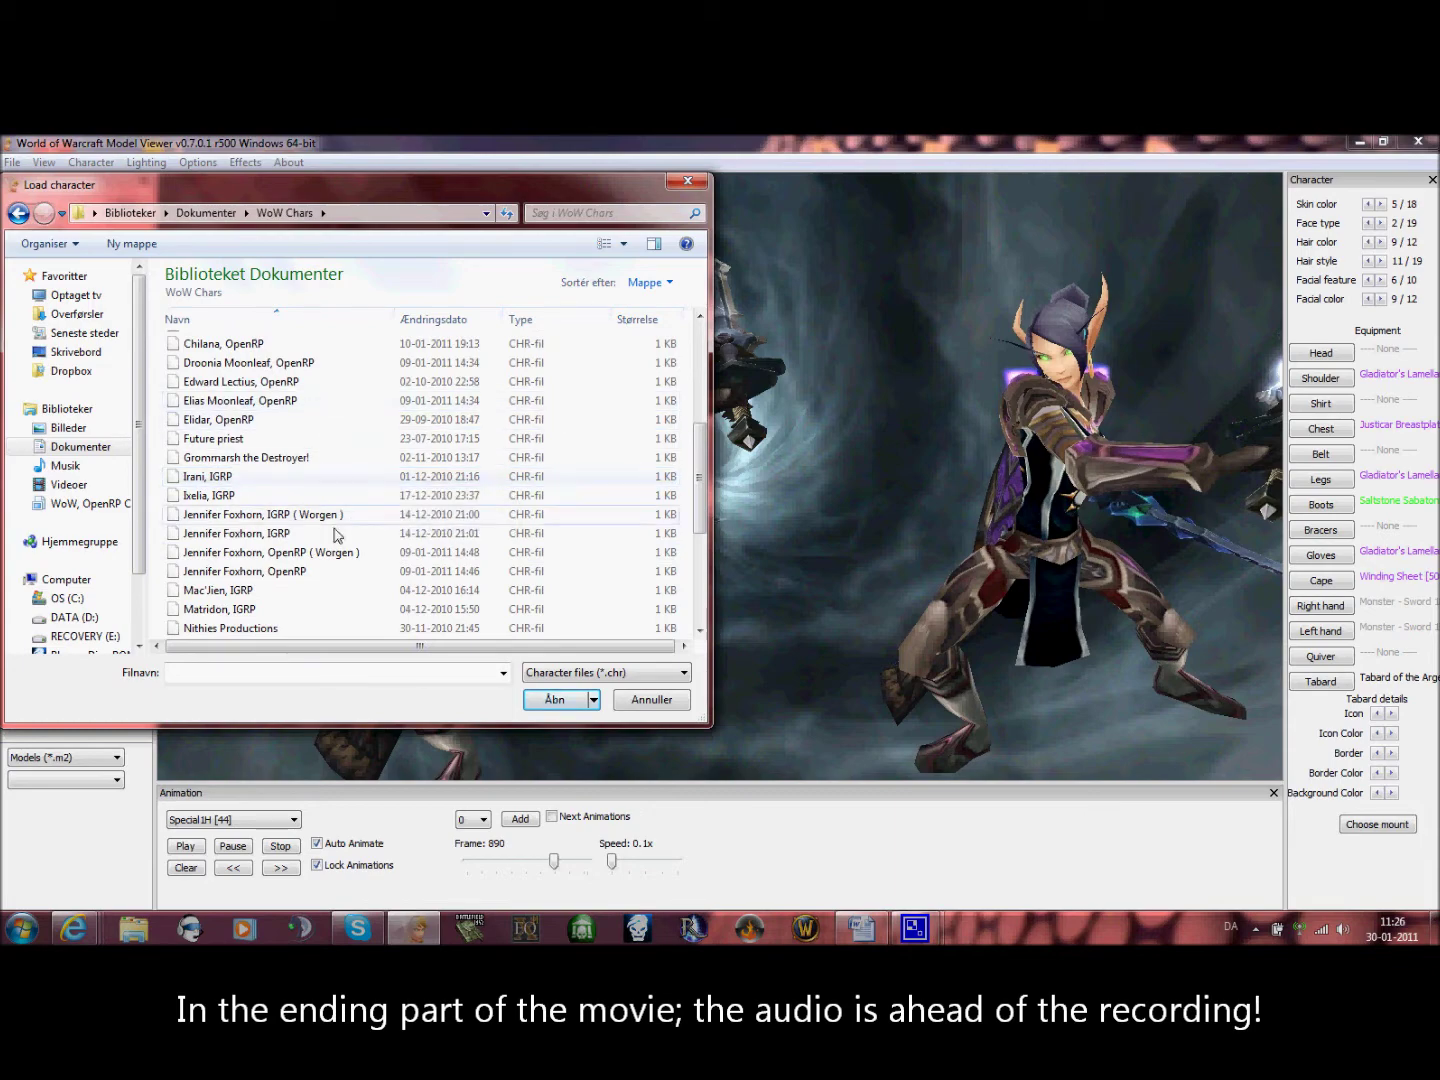
scroll(337, 535, "down", 3)
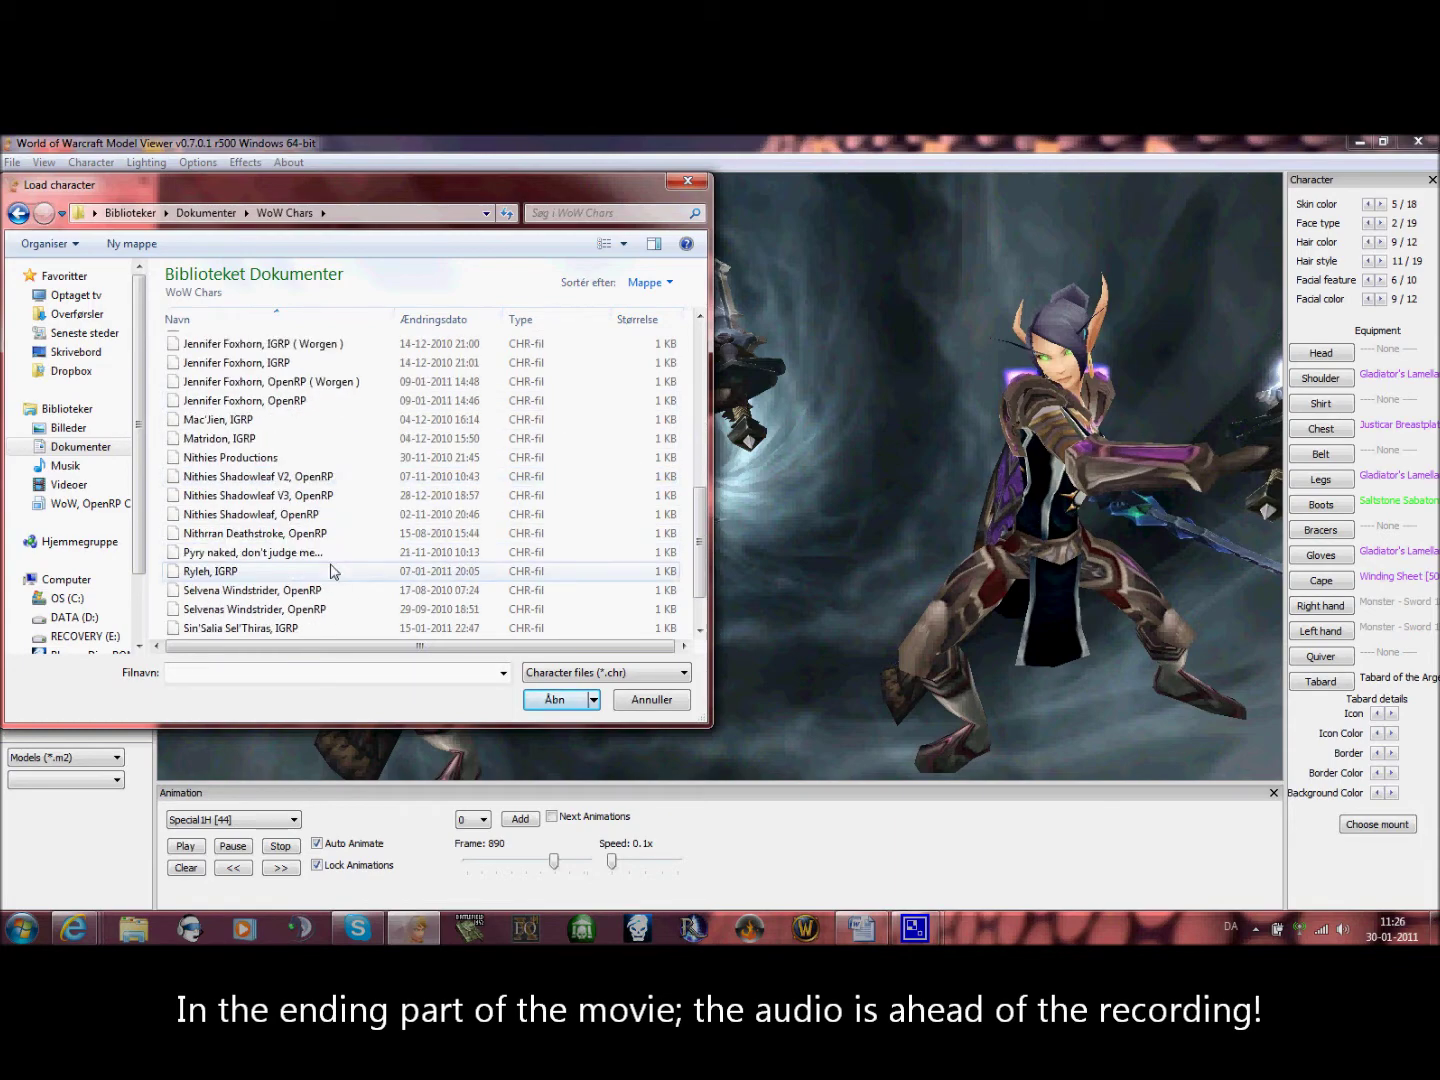
left_click(336, 422)
left_click(544, 699)
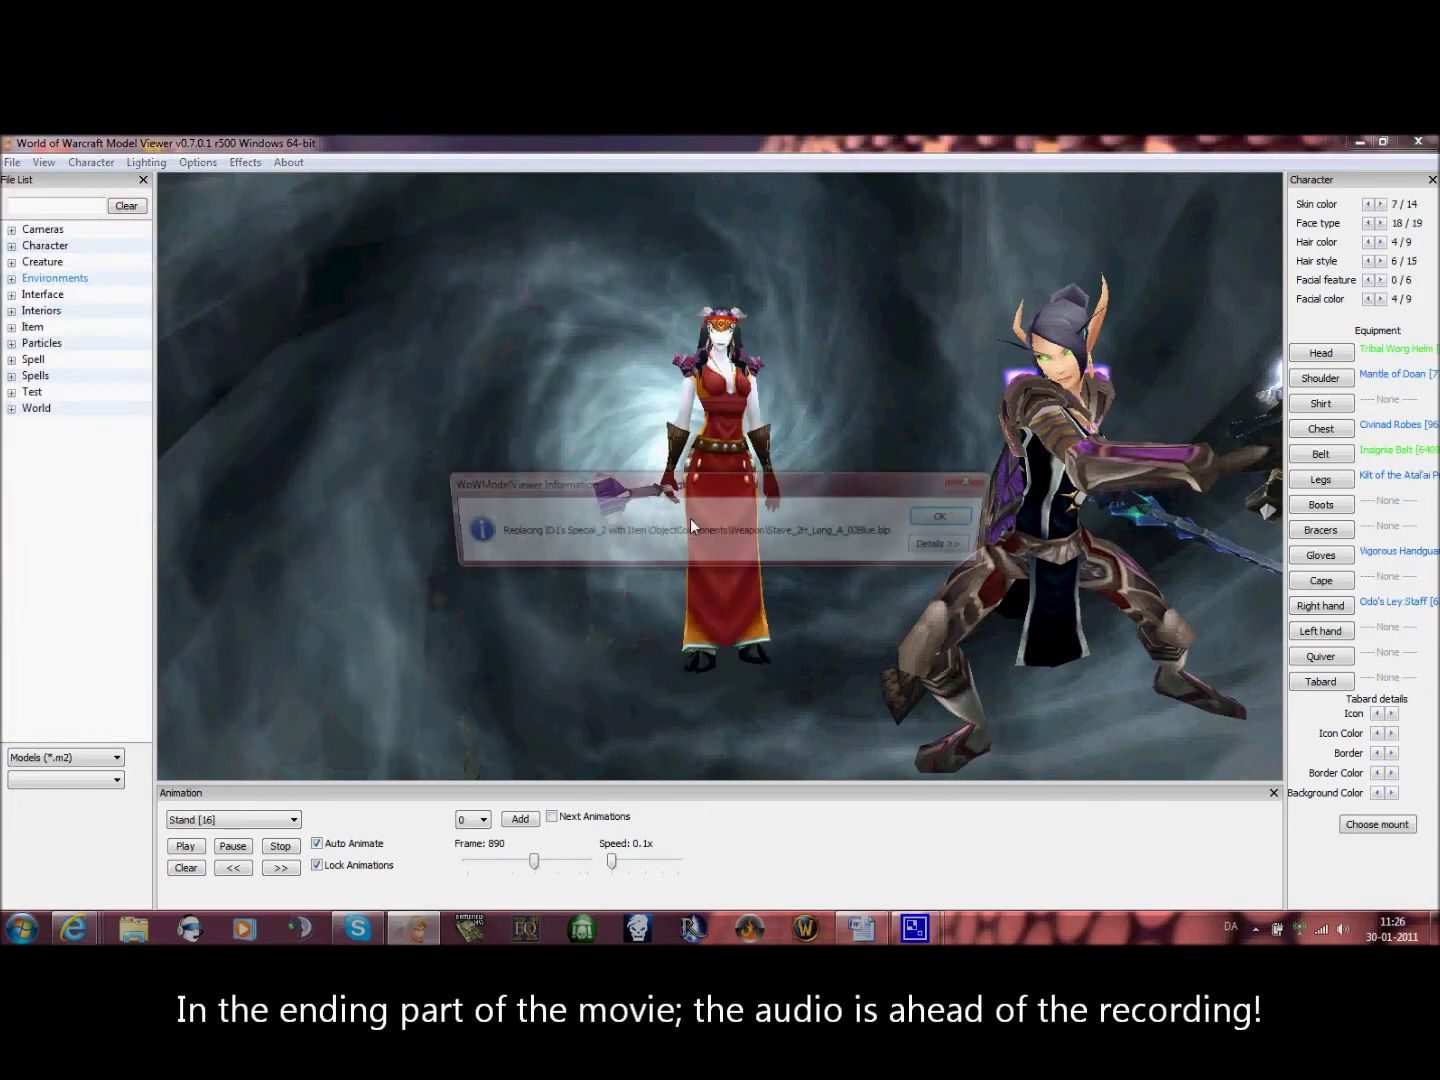
key("Return")
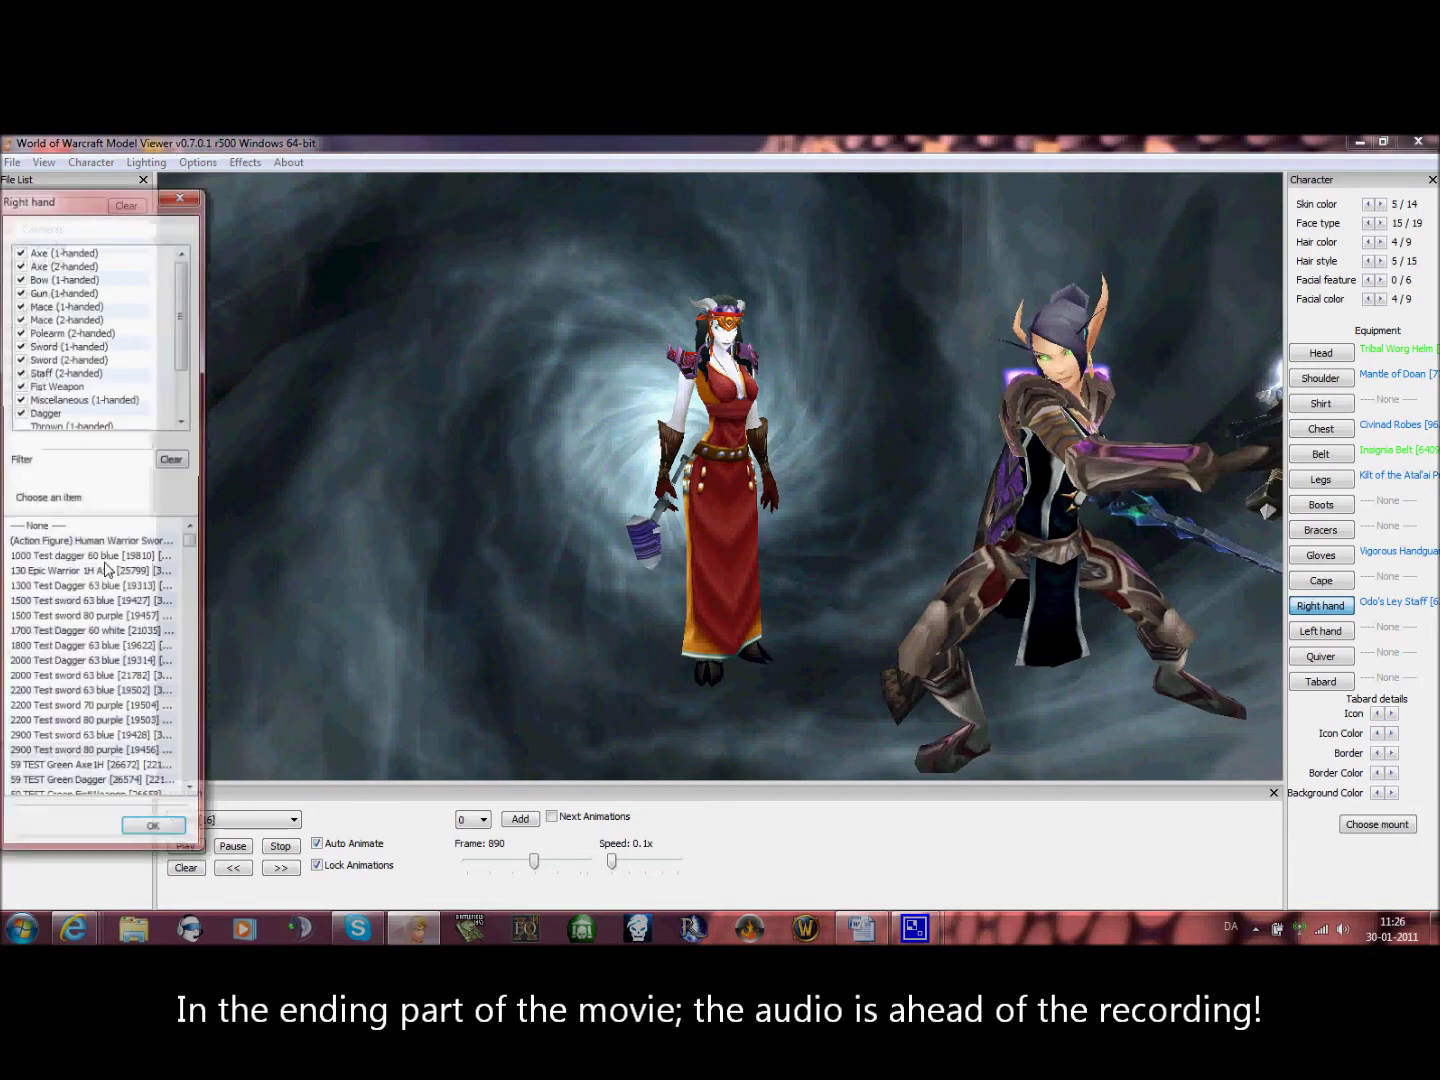
Set the character's right hand to None and move her left of the background elf
left_click(87, 526)
key("Return")
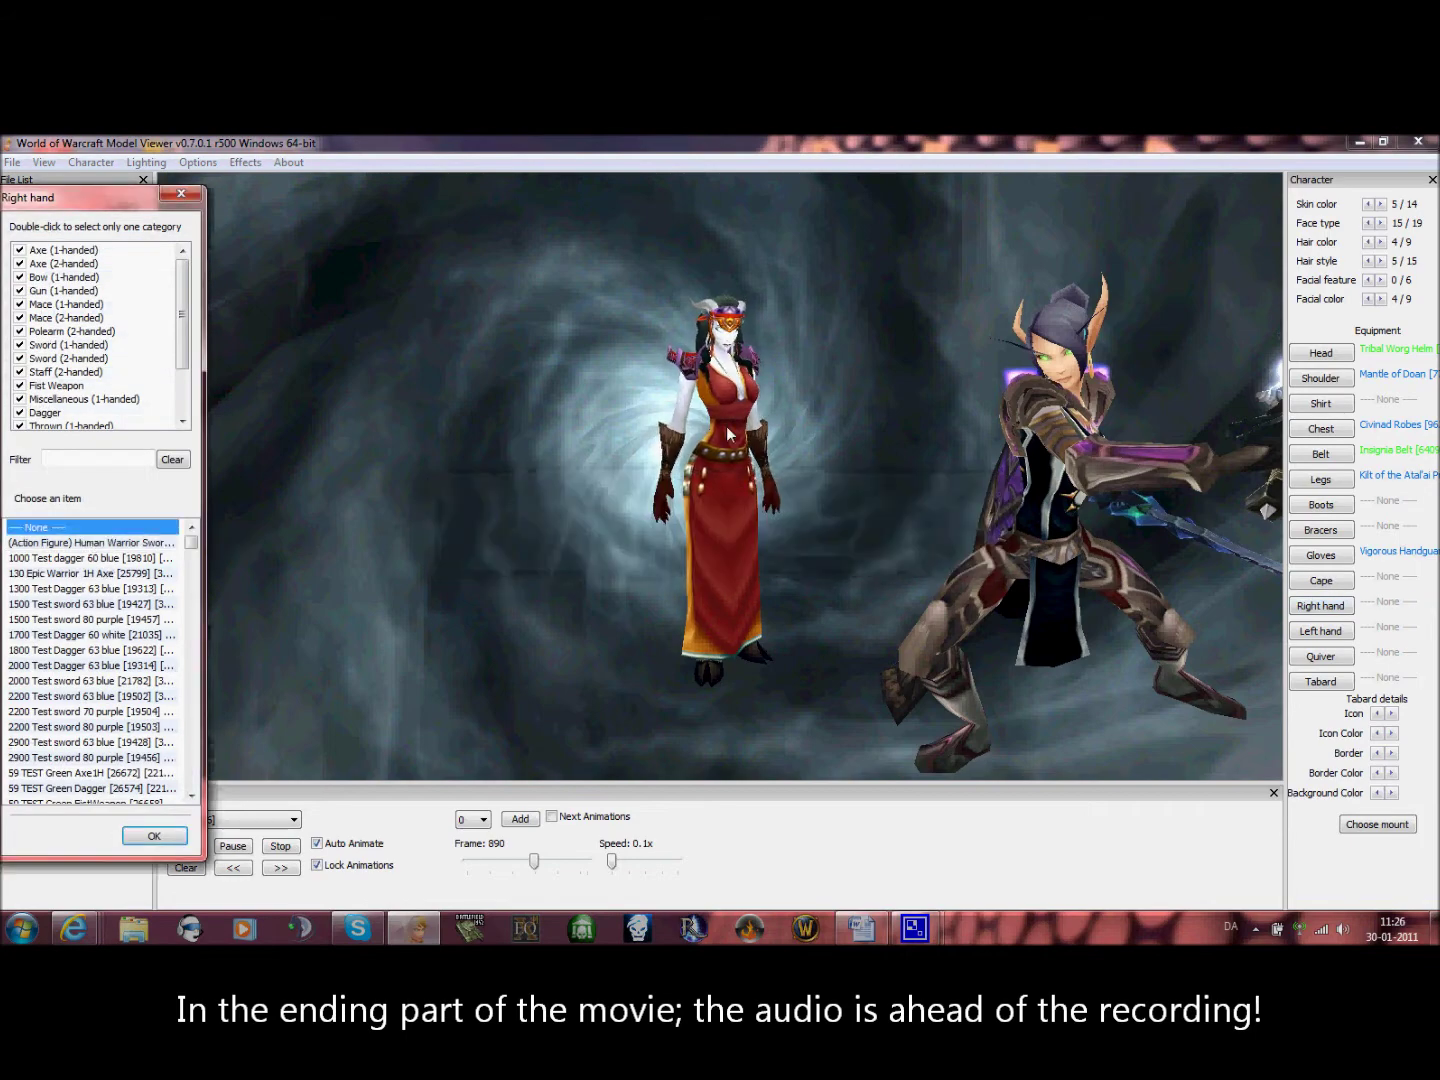
right_click_drag(595, 311, 537, 384)
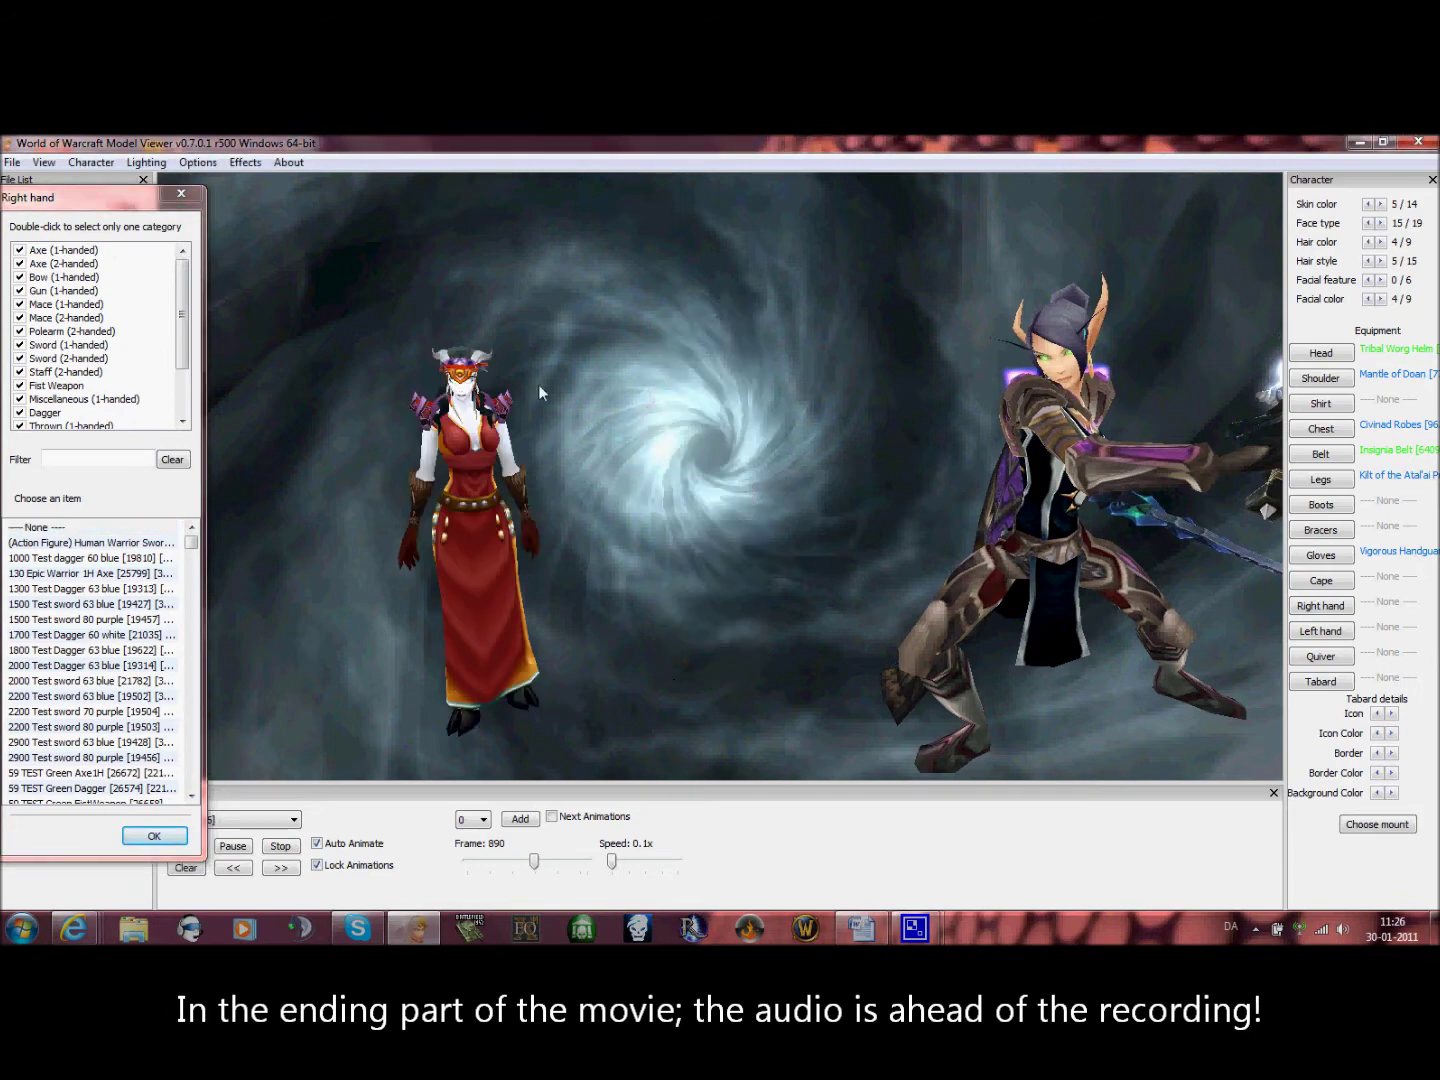
key("Return")
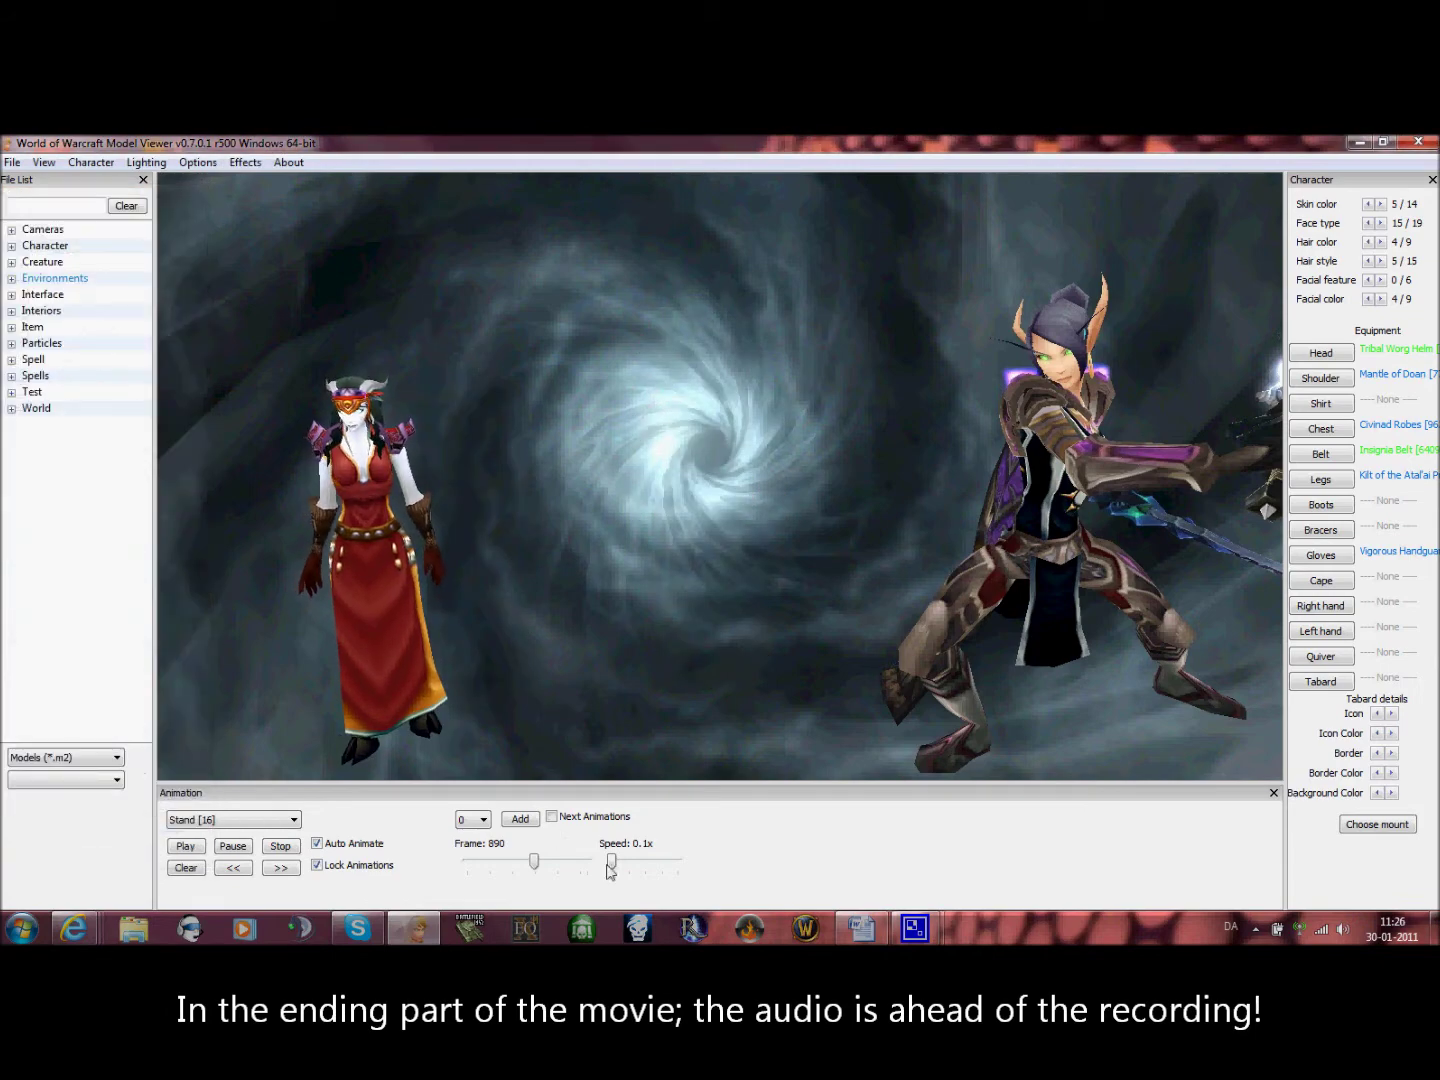
Switch the red-robed character to ChannelCastOmni [44], pause, zoom in, and scrub to frame 752
left_click(252, 822)
left_click(340, 642)
scroll(340, 642, "down", 8)
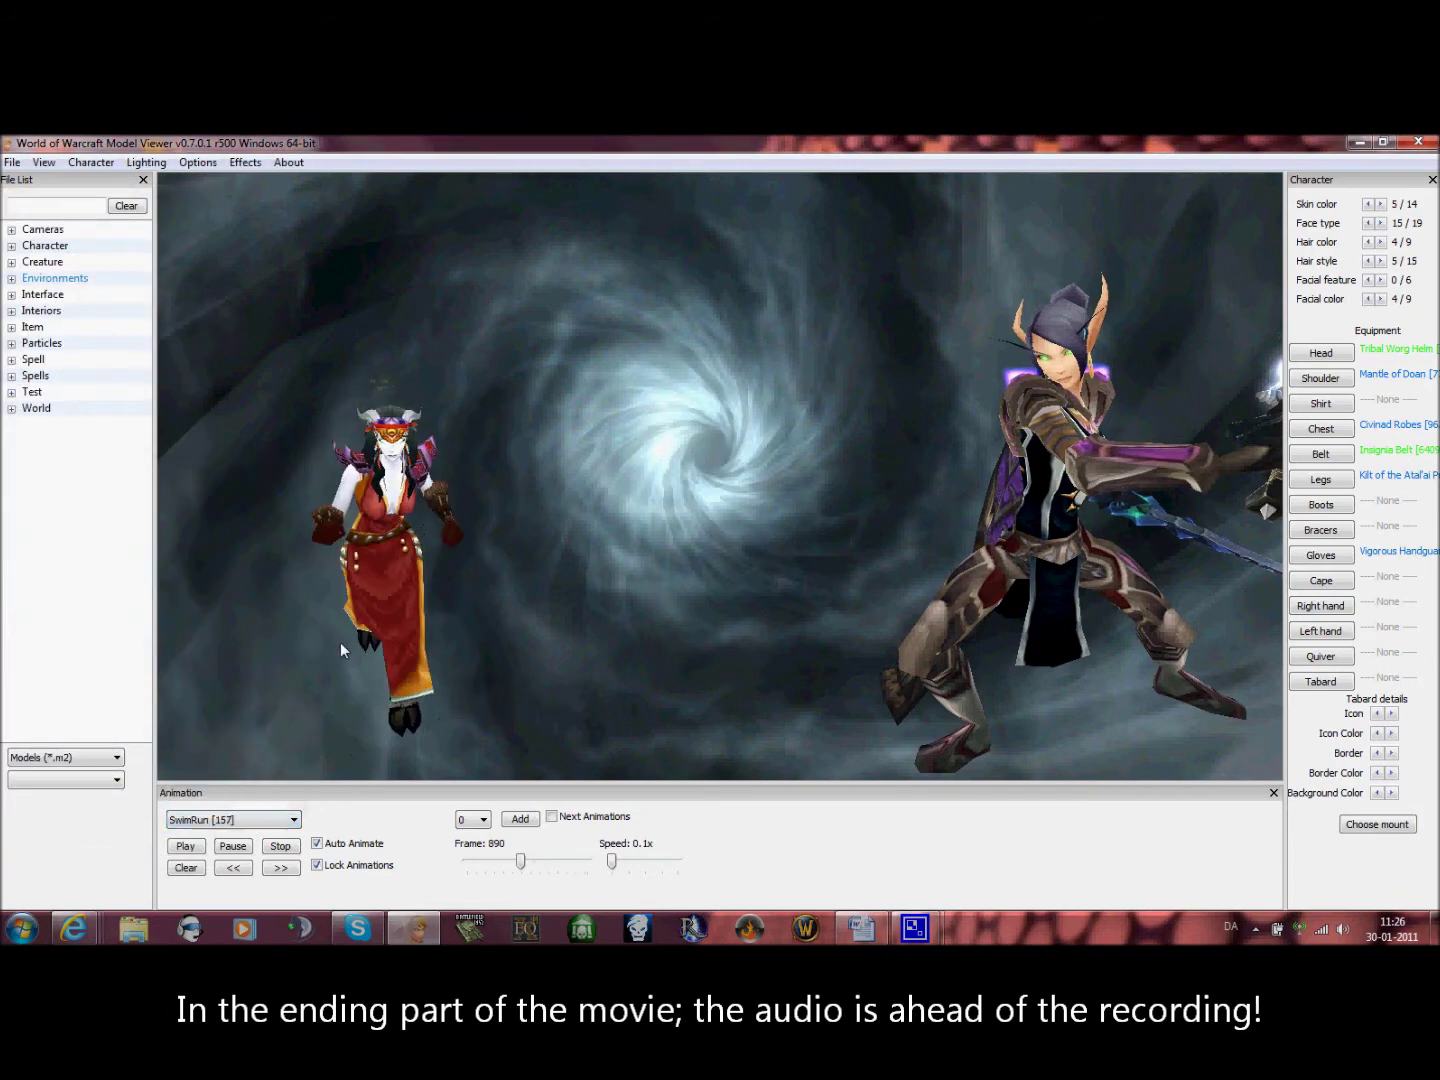
scroll(343, 640, "up", 8)
scroll(343, 640, "up", 5)
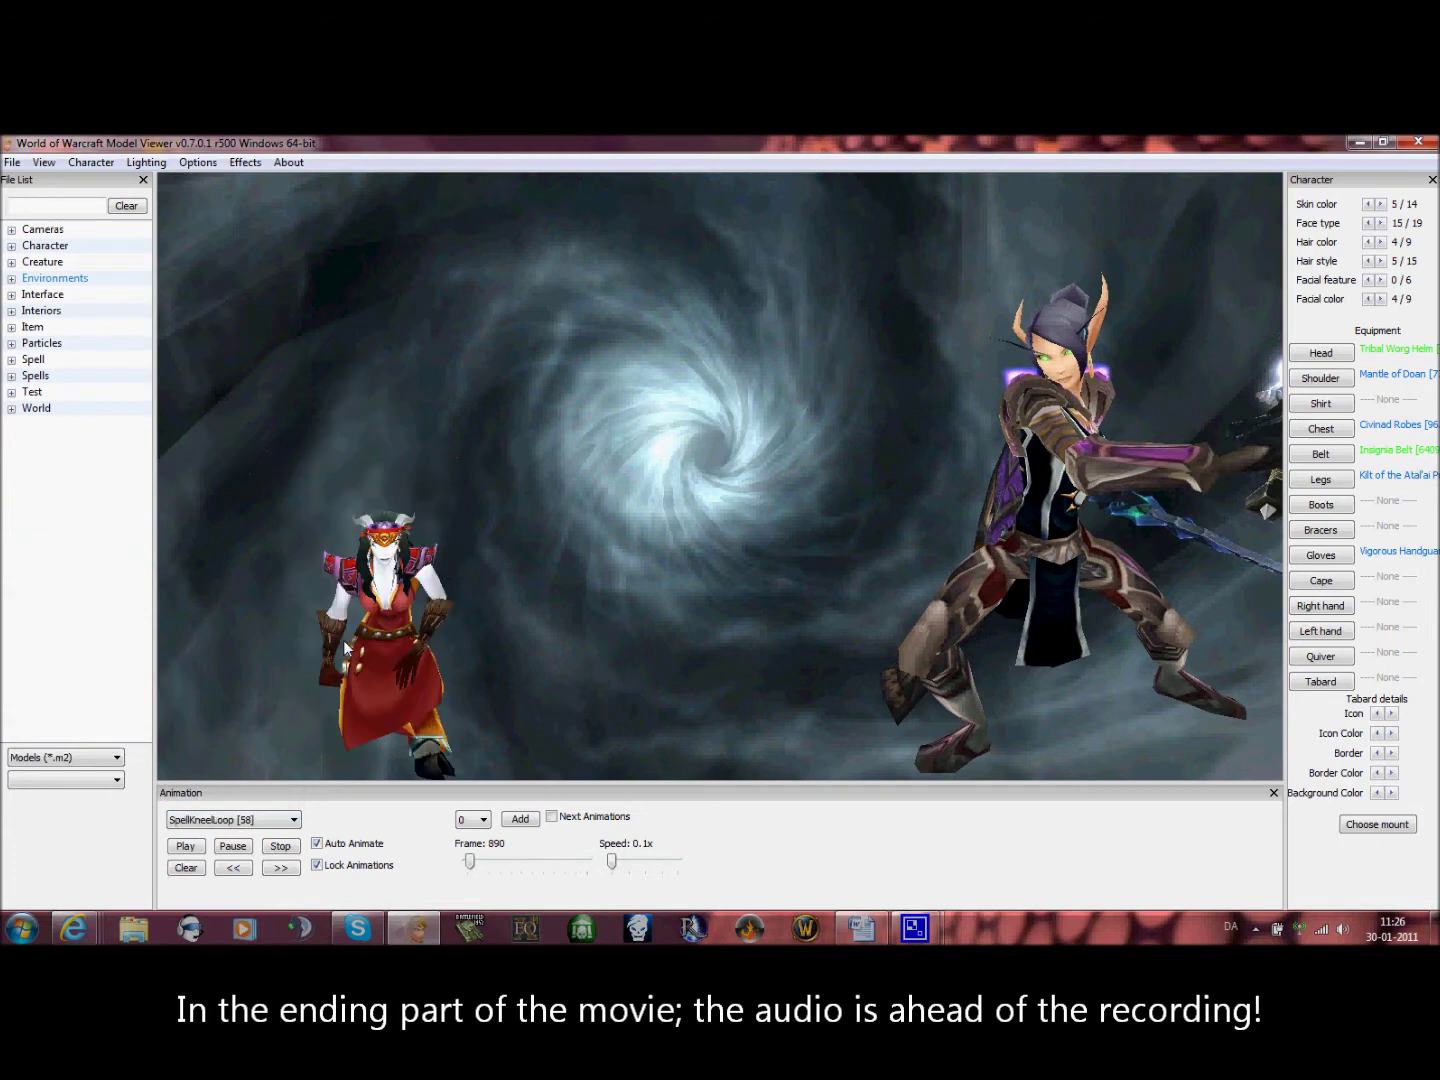
scroll(343, 640, "up", 4)
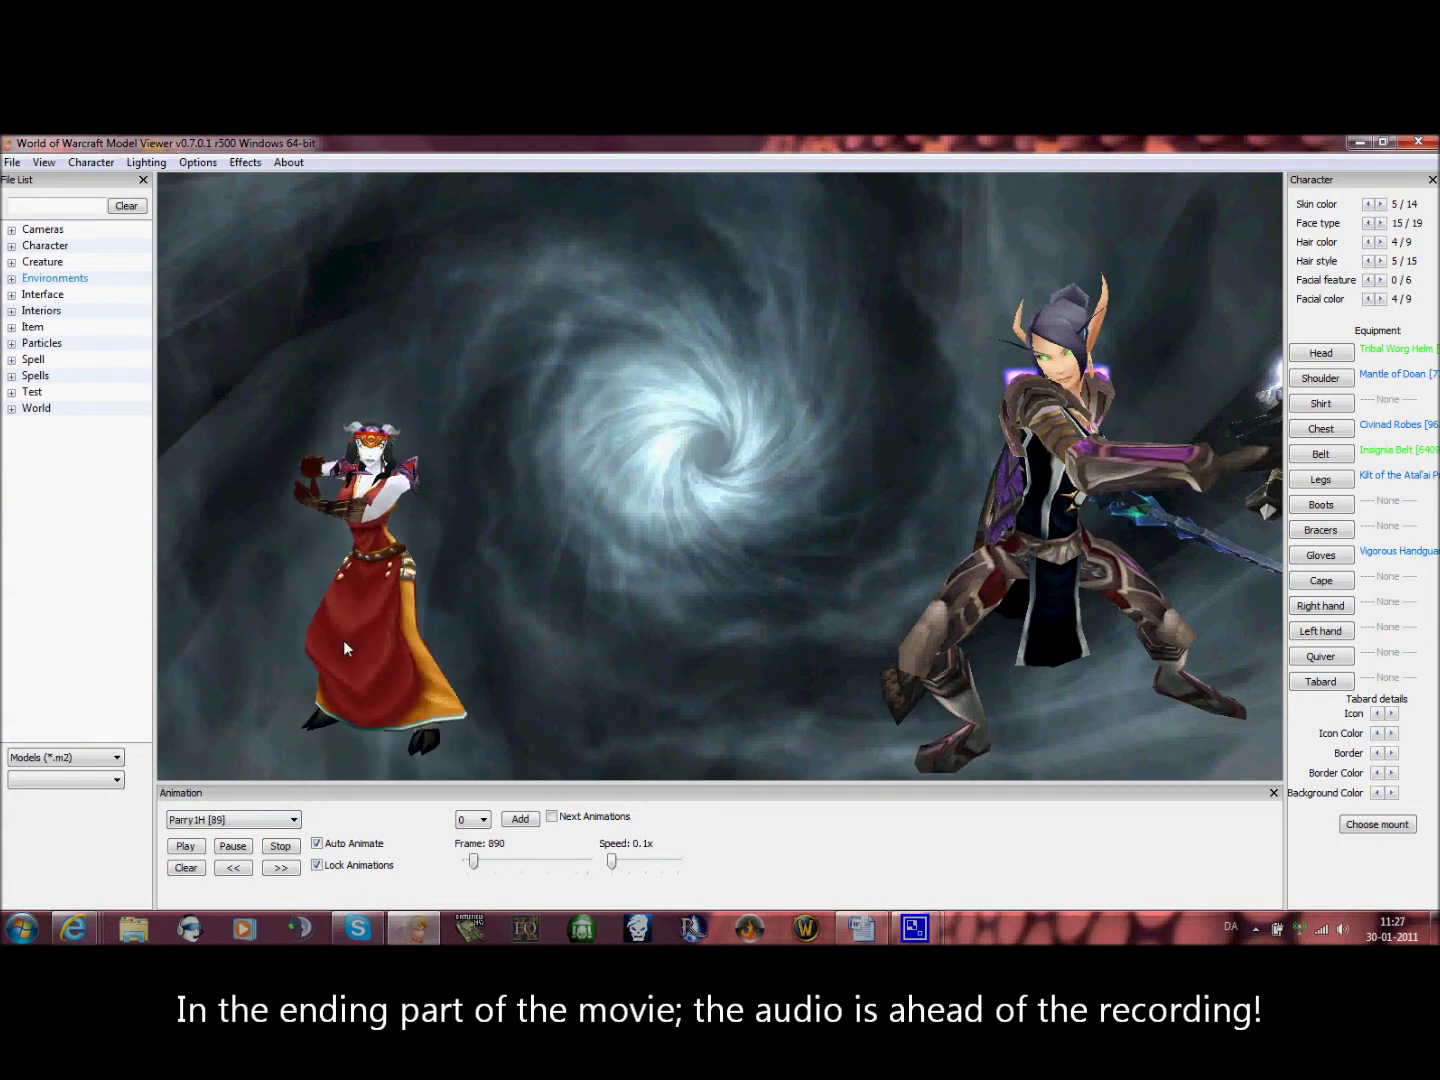
scroll(344, 640, "up", 3)
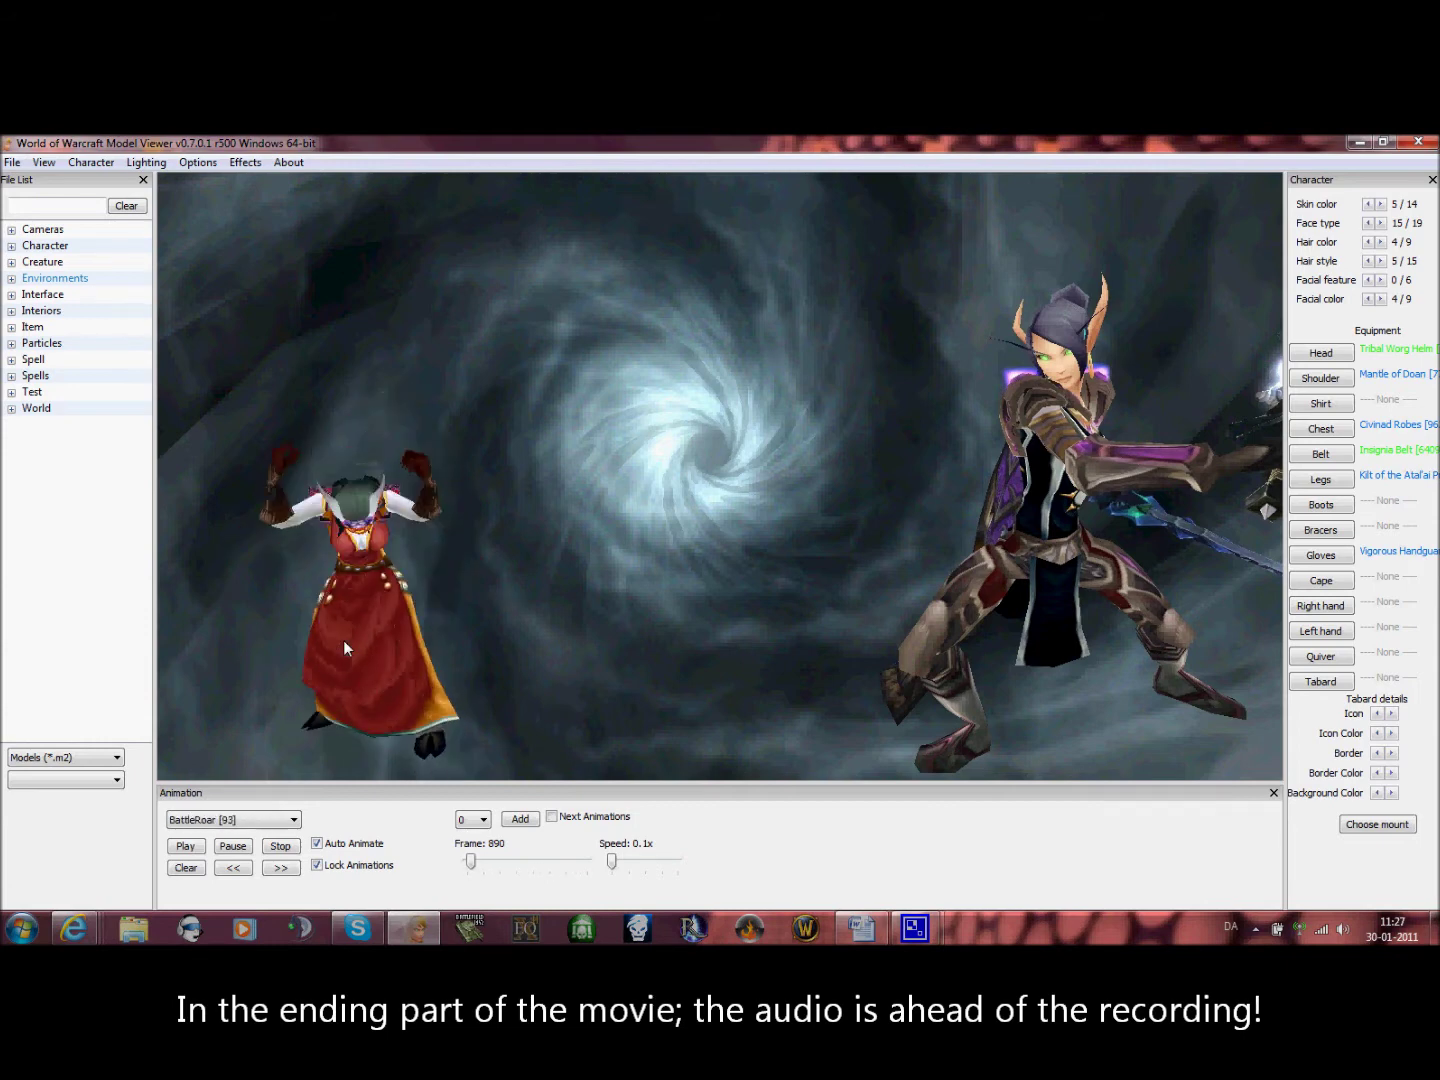
key("Down")
key("Down")
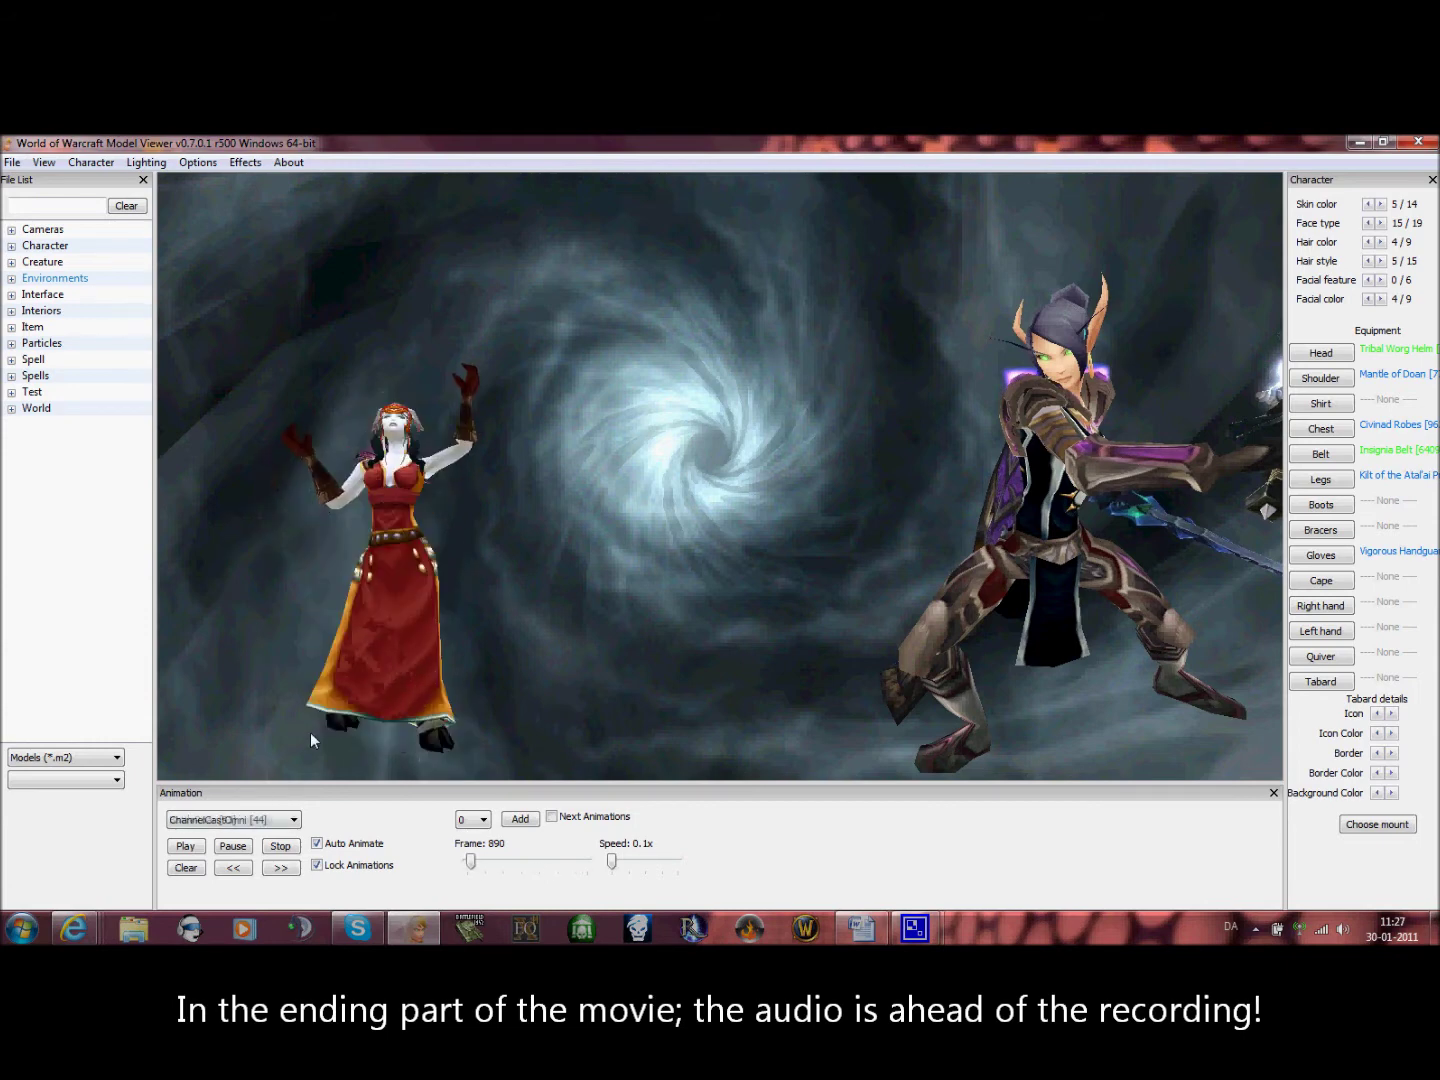
left_click(231, 846)
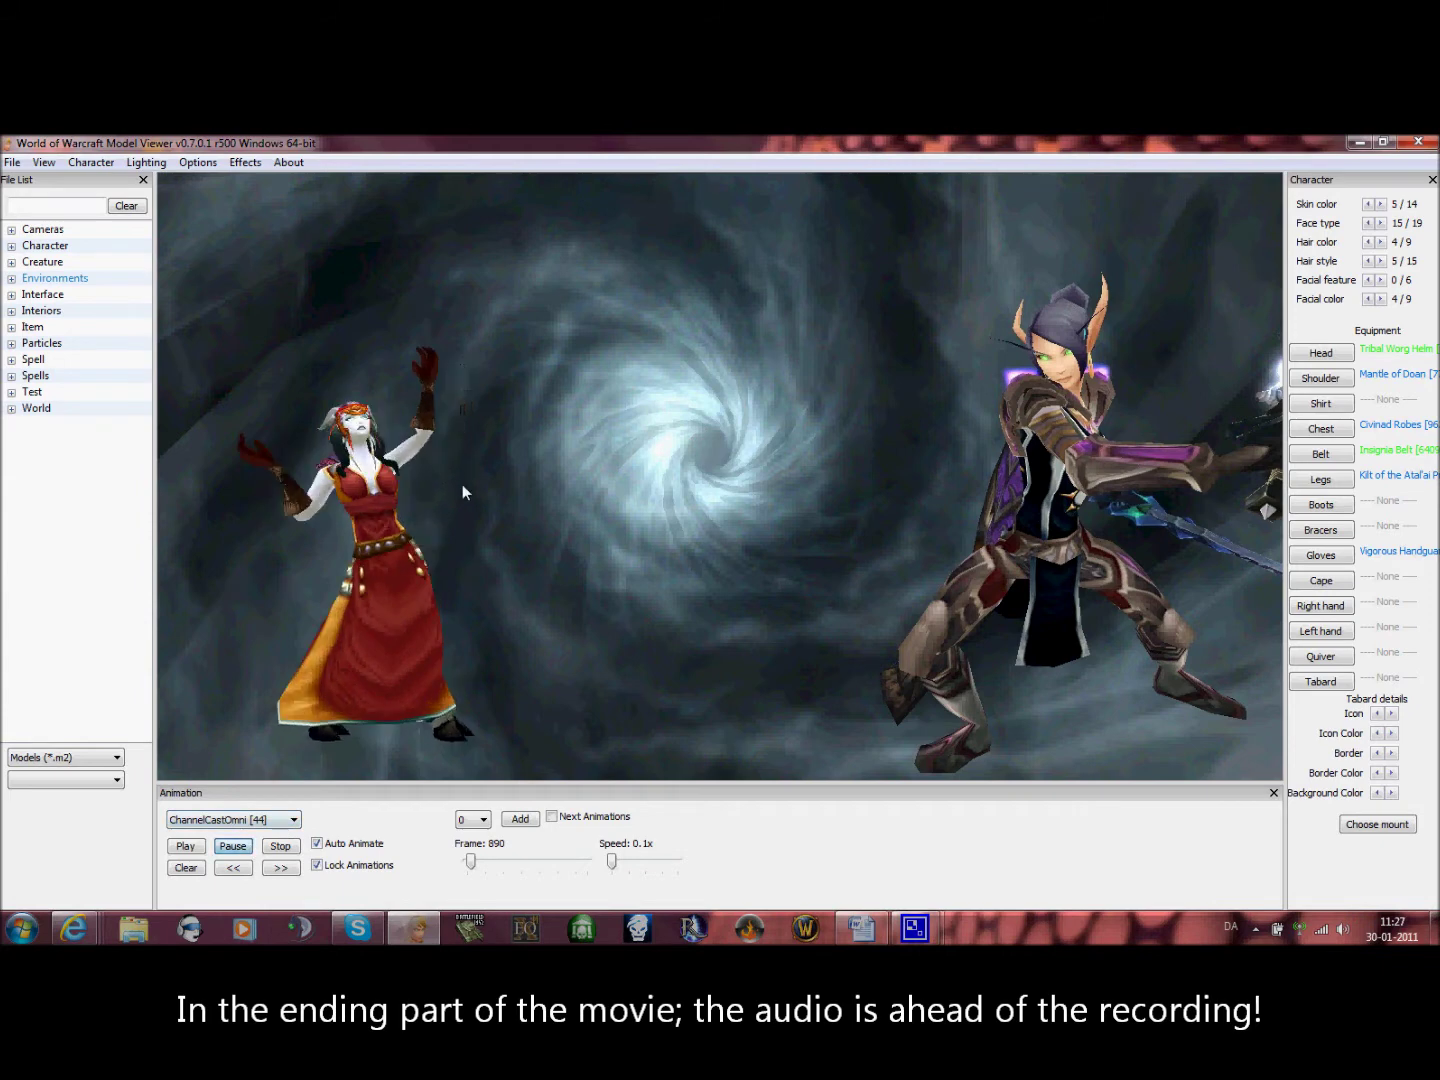
scroll(460, 514, "up", 2)
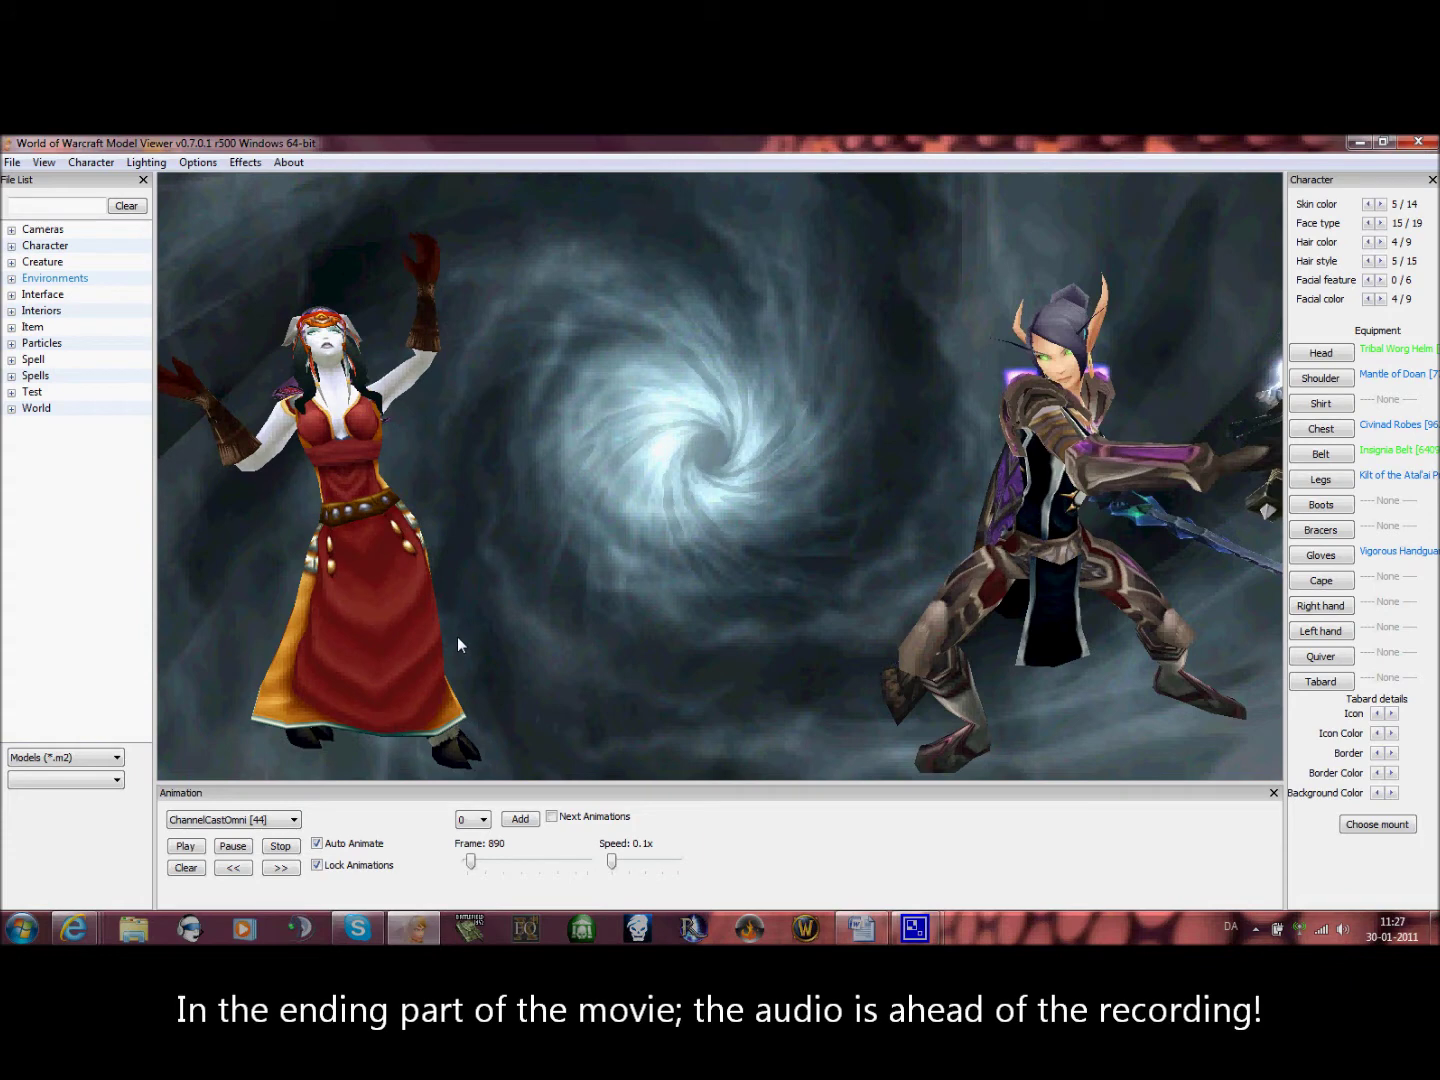
left_click_drag(470, 862, 566, 869)
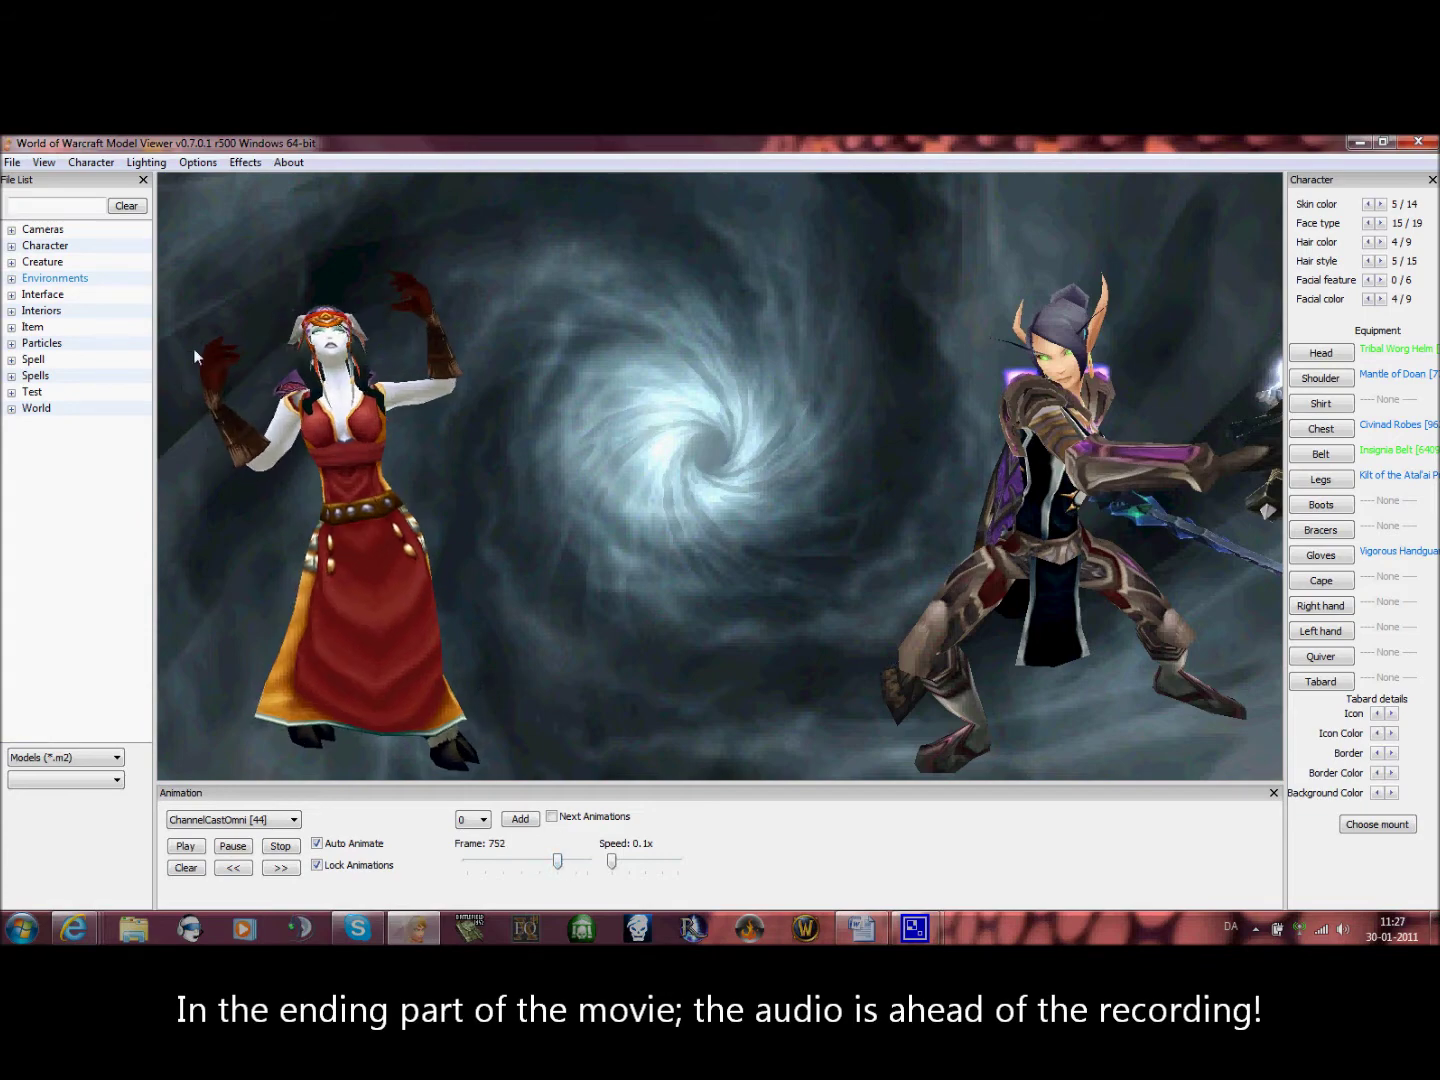
Take an F12 screenshot overwriting Multiple.jpg in the General folder, then minimize the viewer
key("F12")
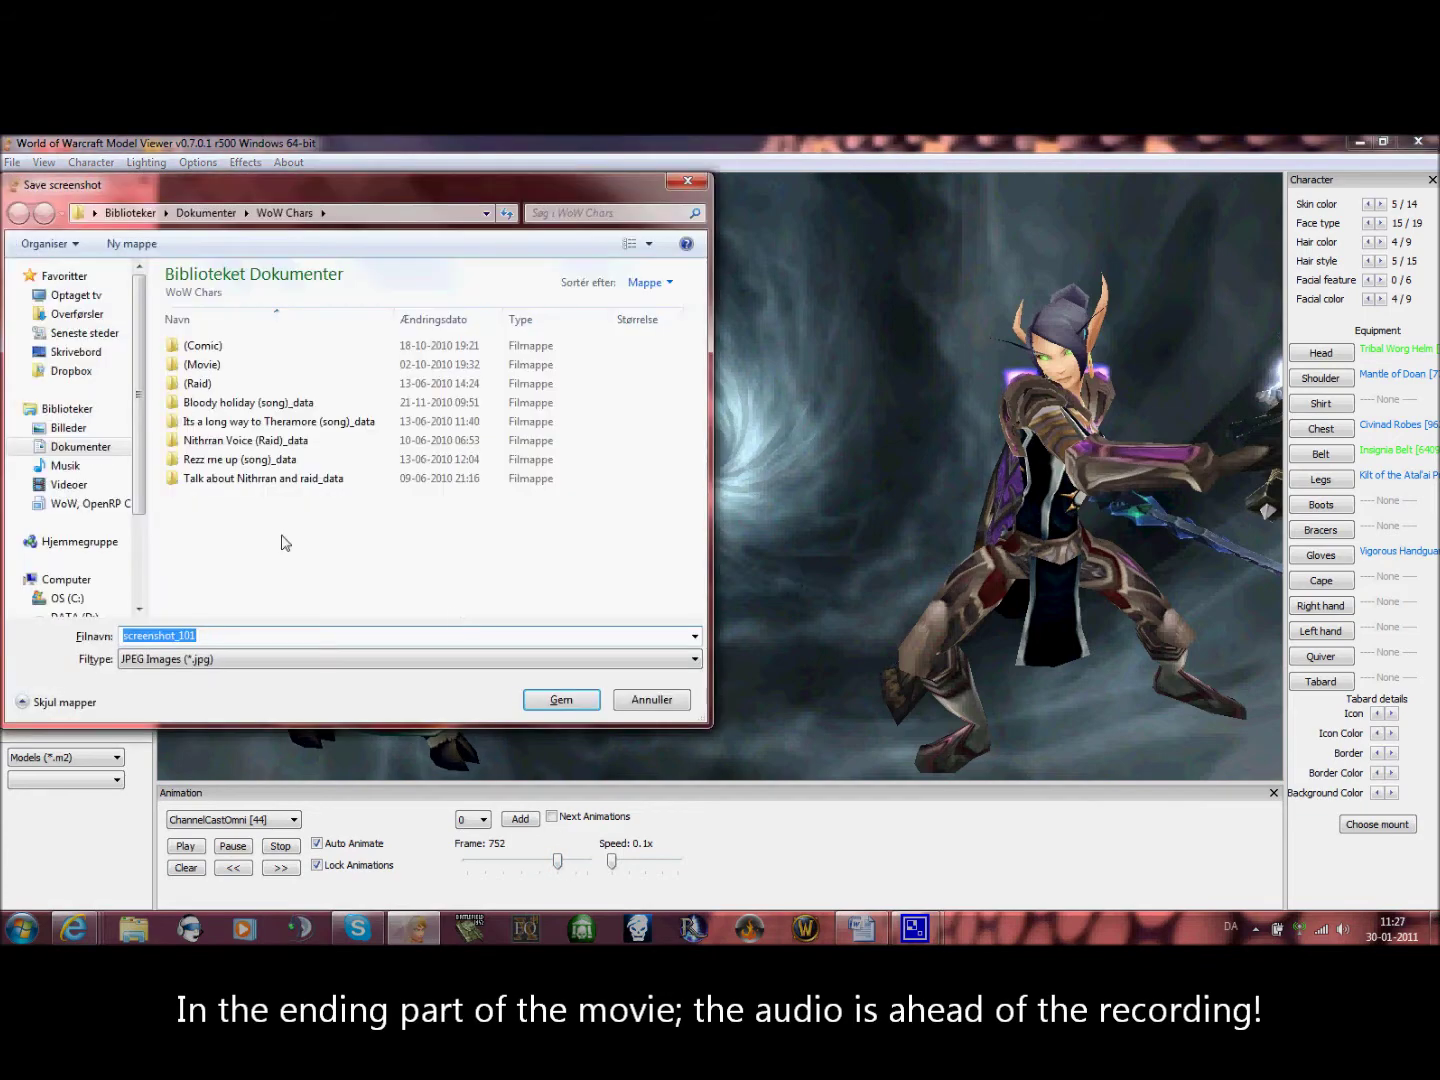
left_click(90, 503)
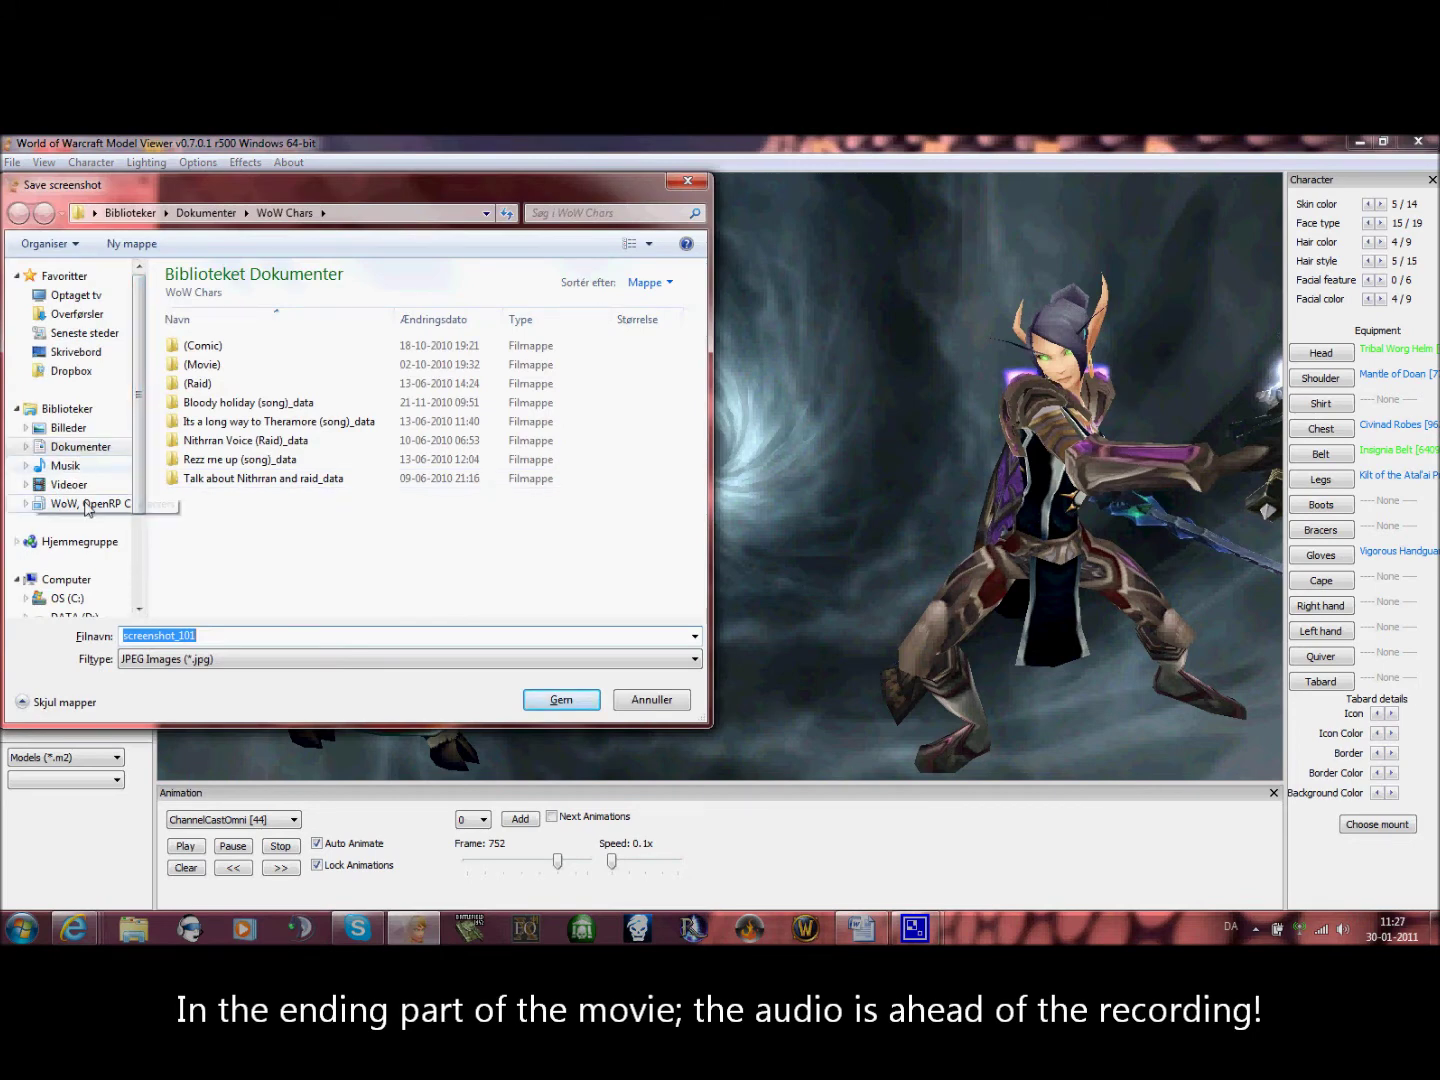
double_click(420, 405)
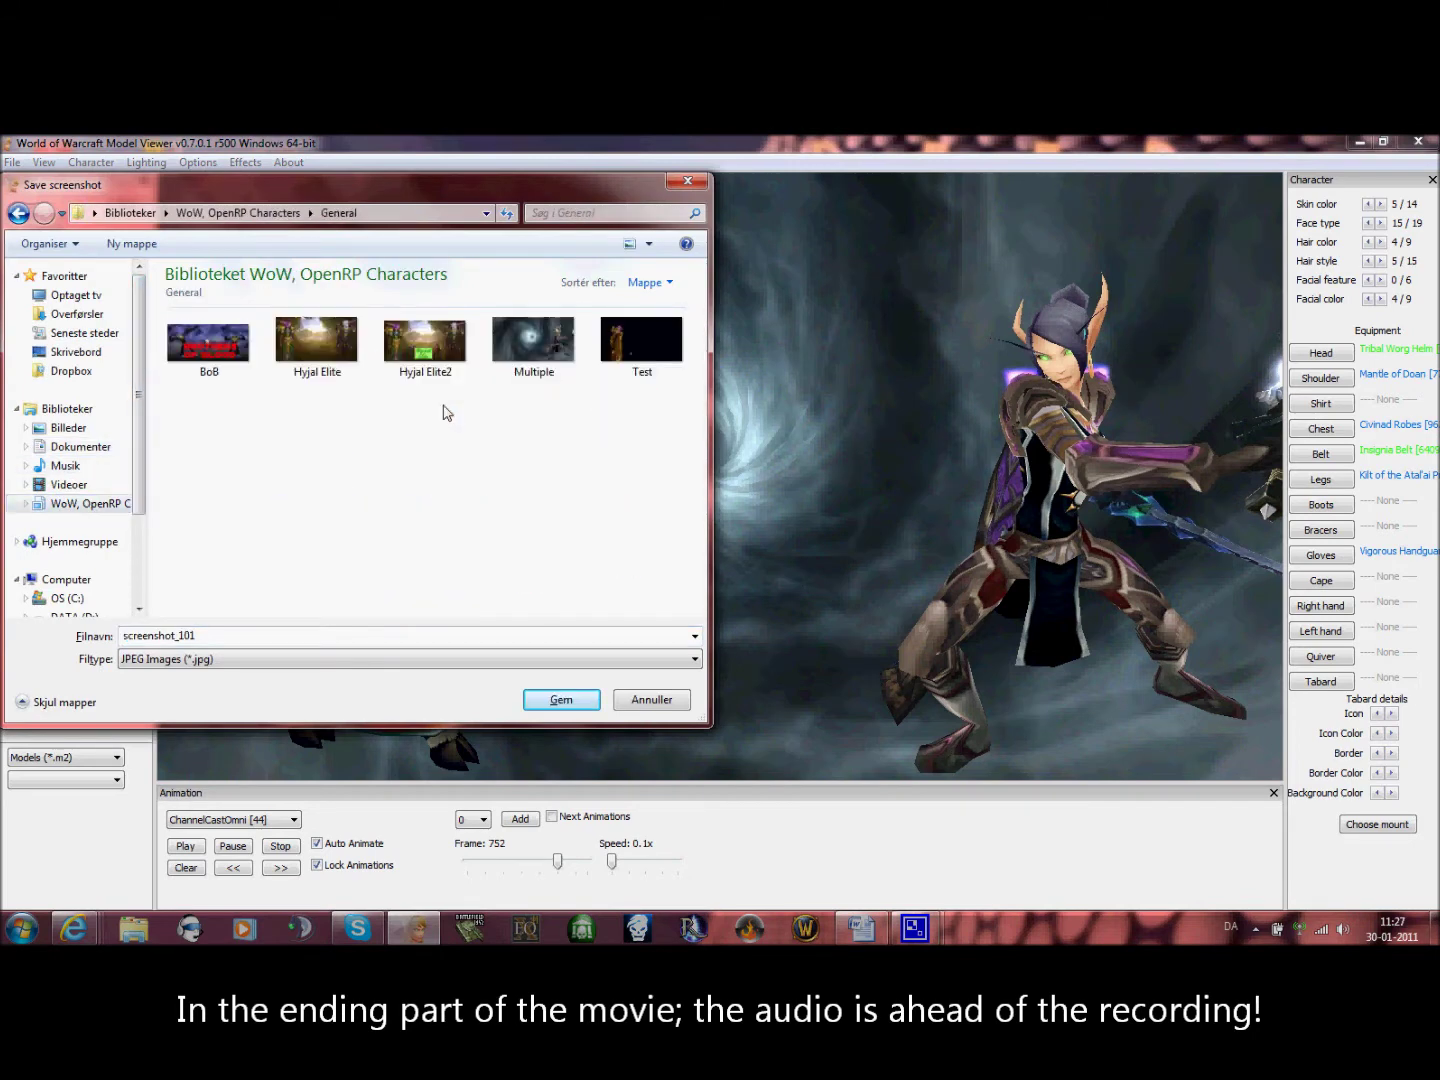
left_click(533, 345)
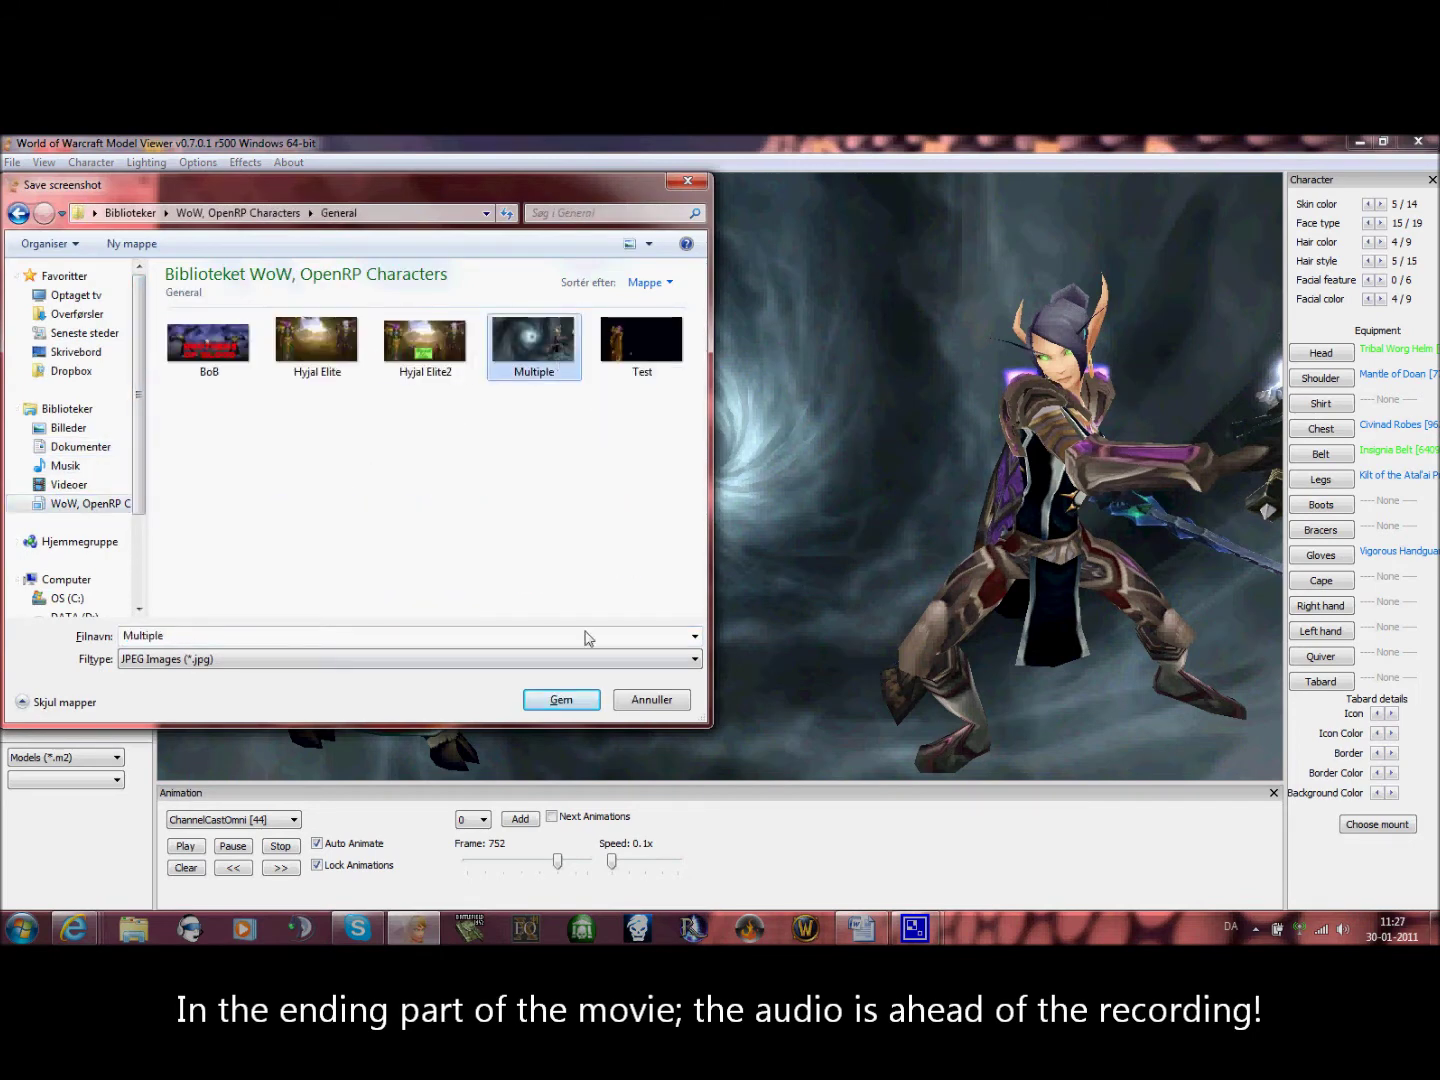
left_click(562, 700)
left_click(769, 537)
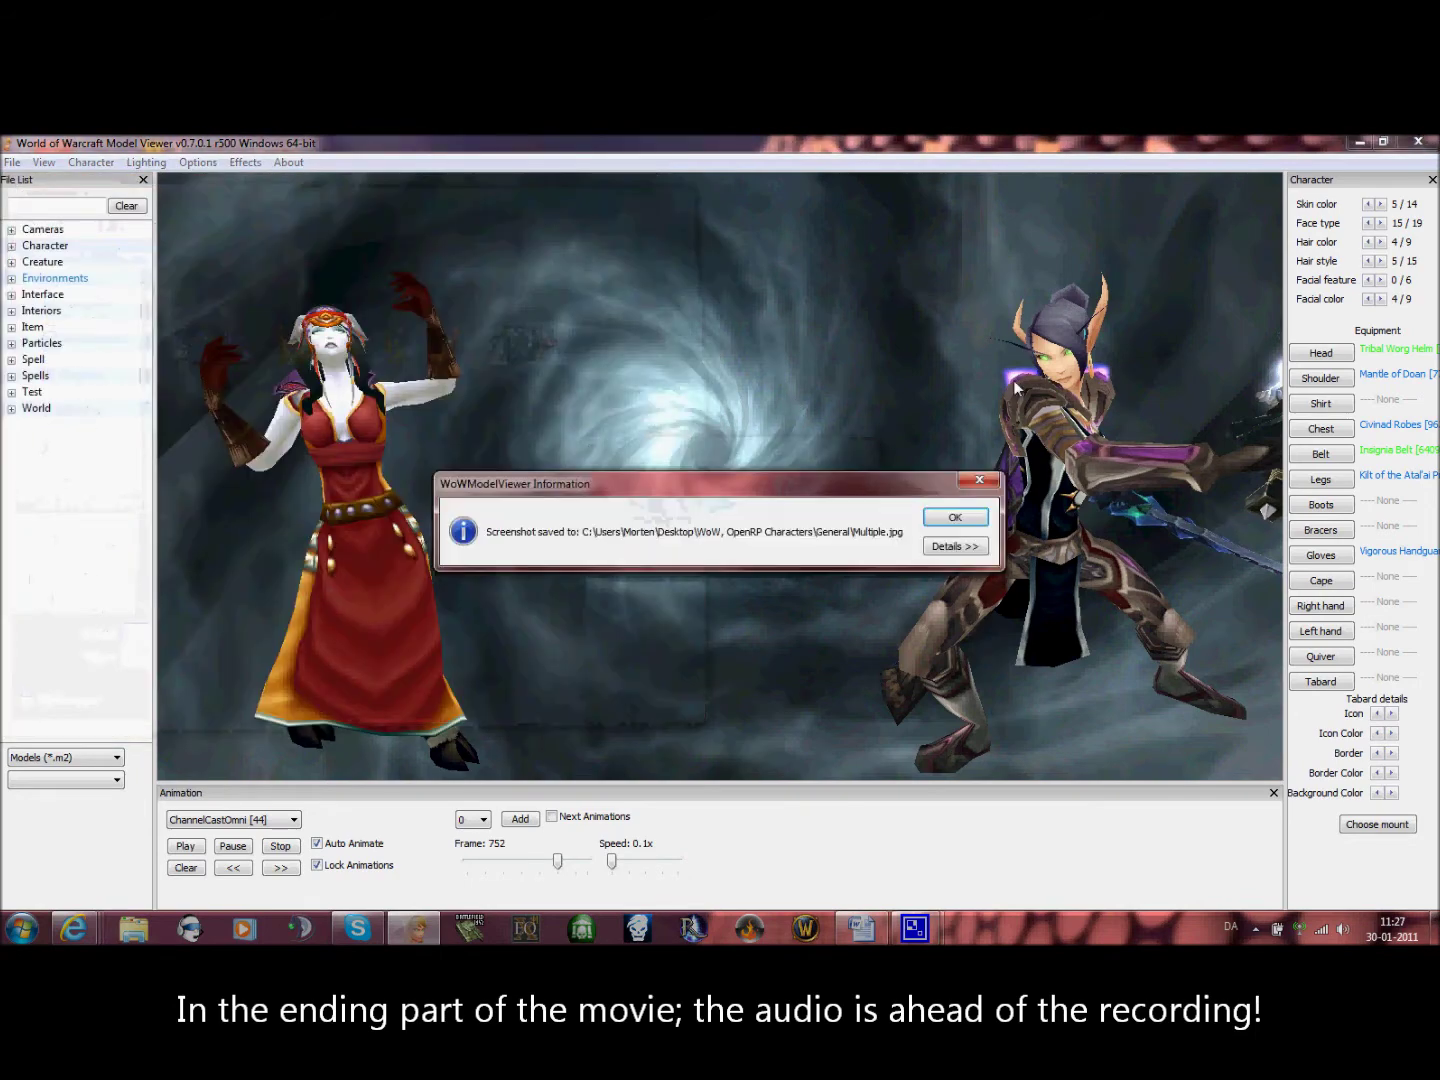
left_click(955, 518)
left_click(1360, 142)
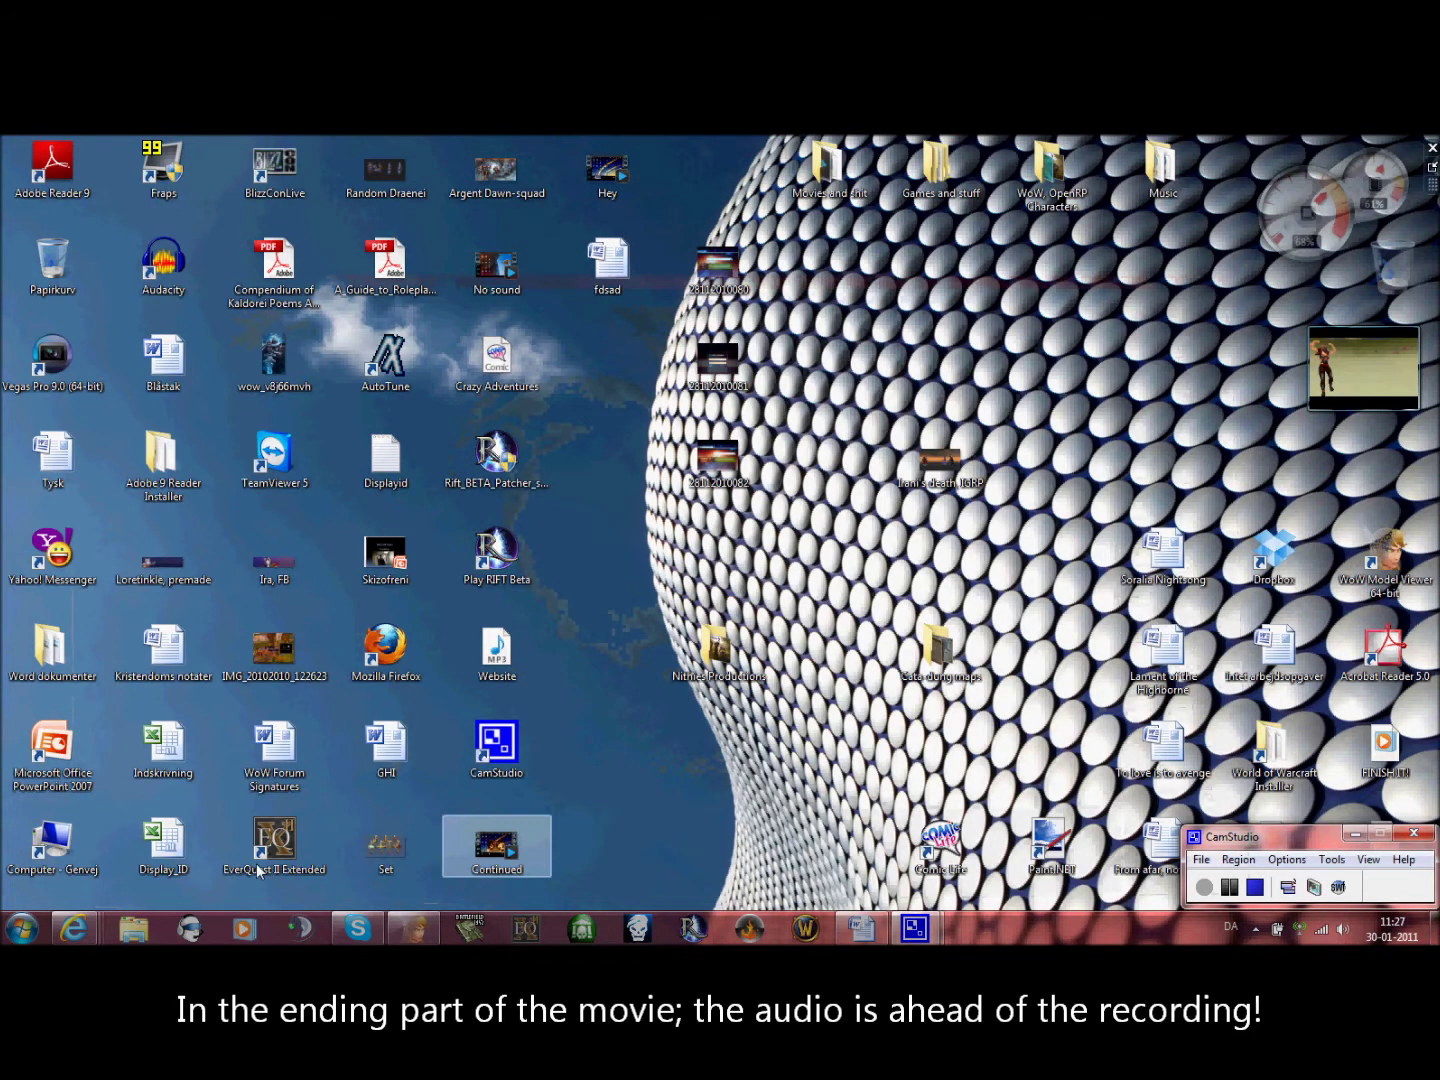
Browse to Libraries > WoW, OpenRP Characters > General and preview the Multiple image full size
left_click(133, 929)
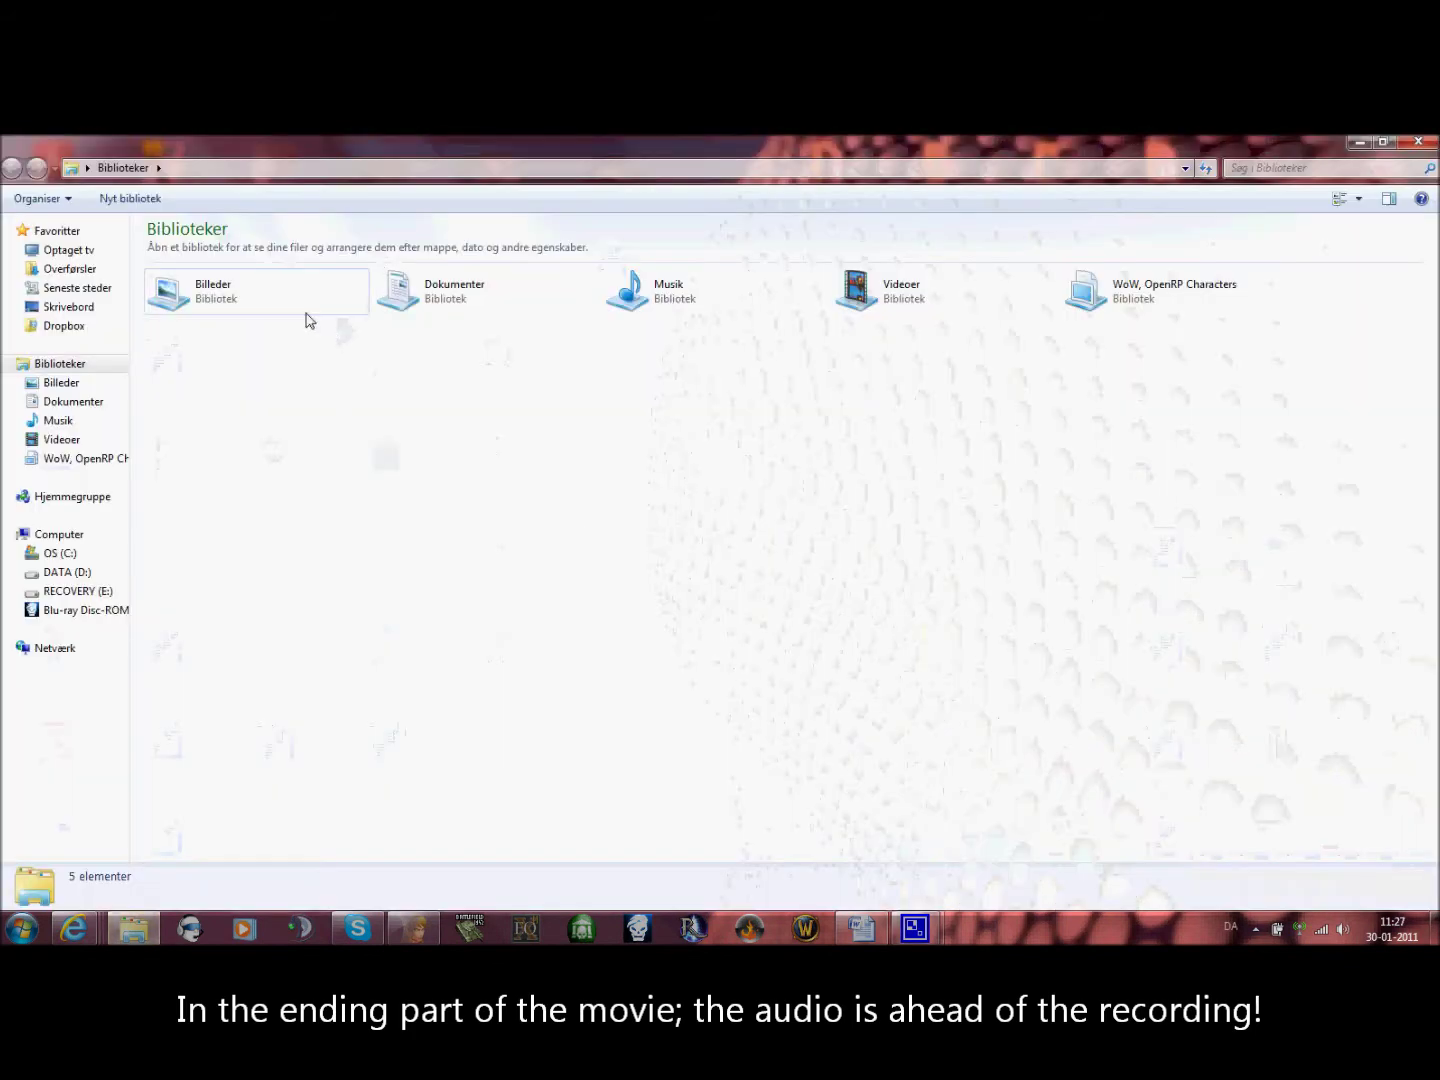
double_click(1115, 312)
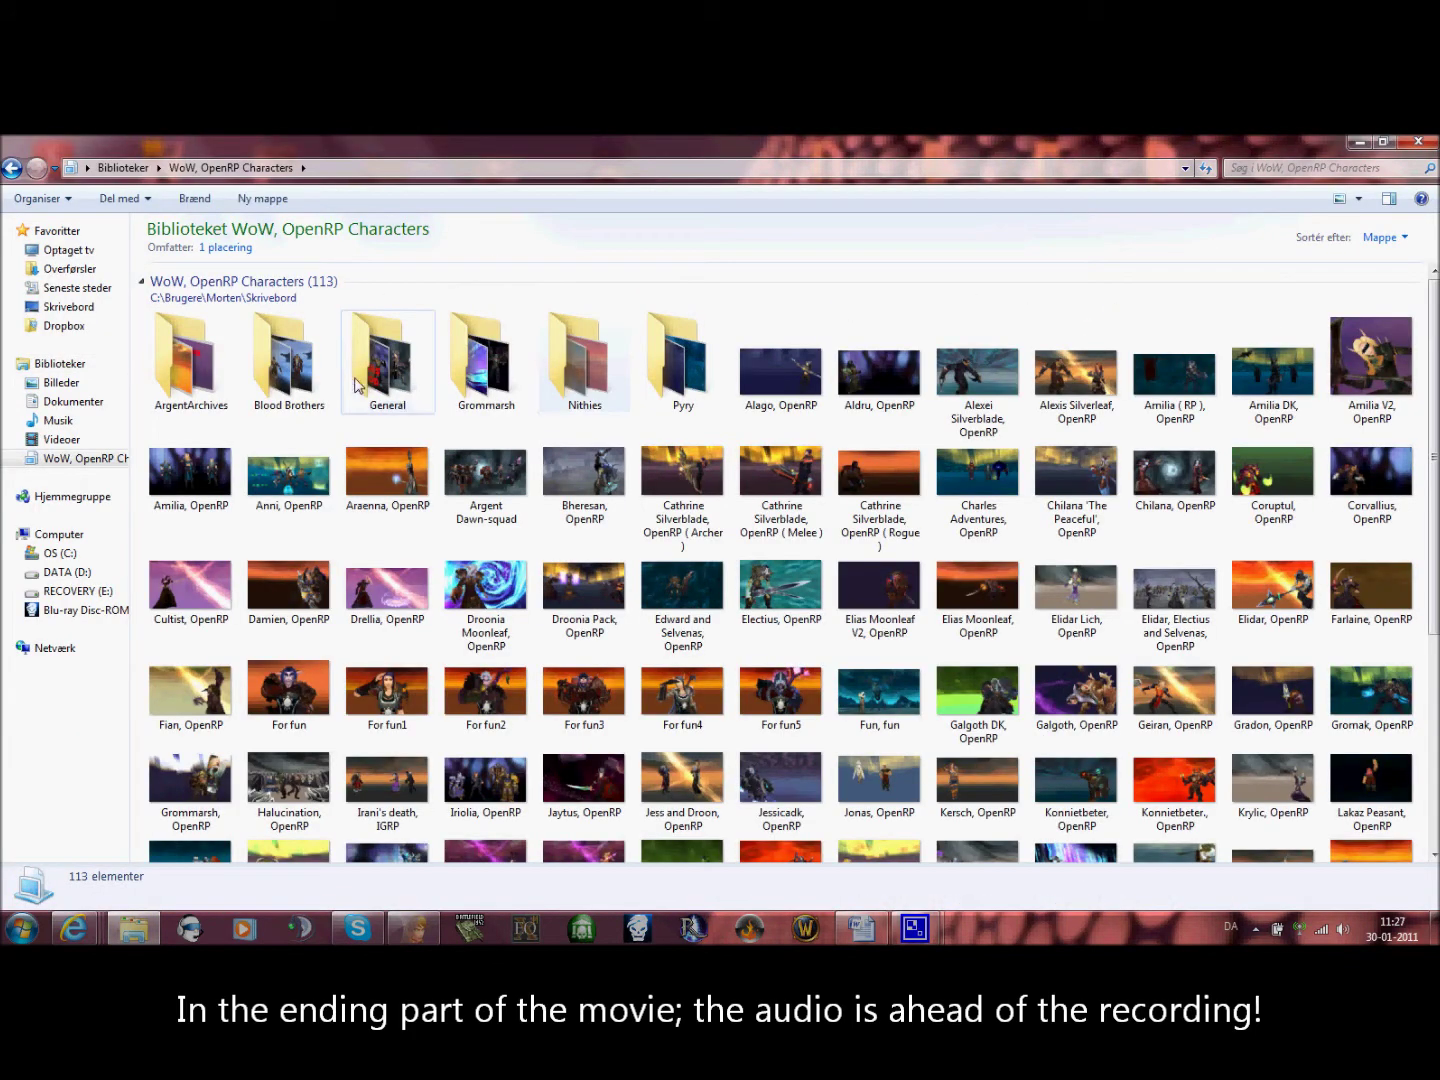
double_click(381, 370)
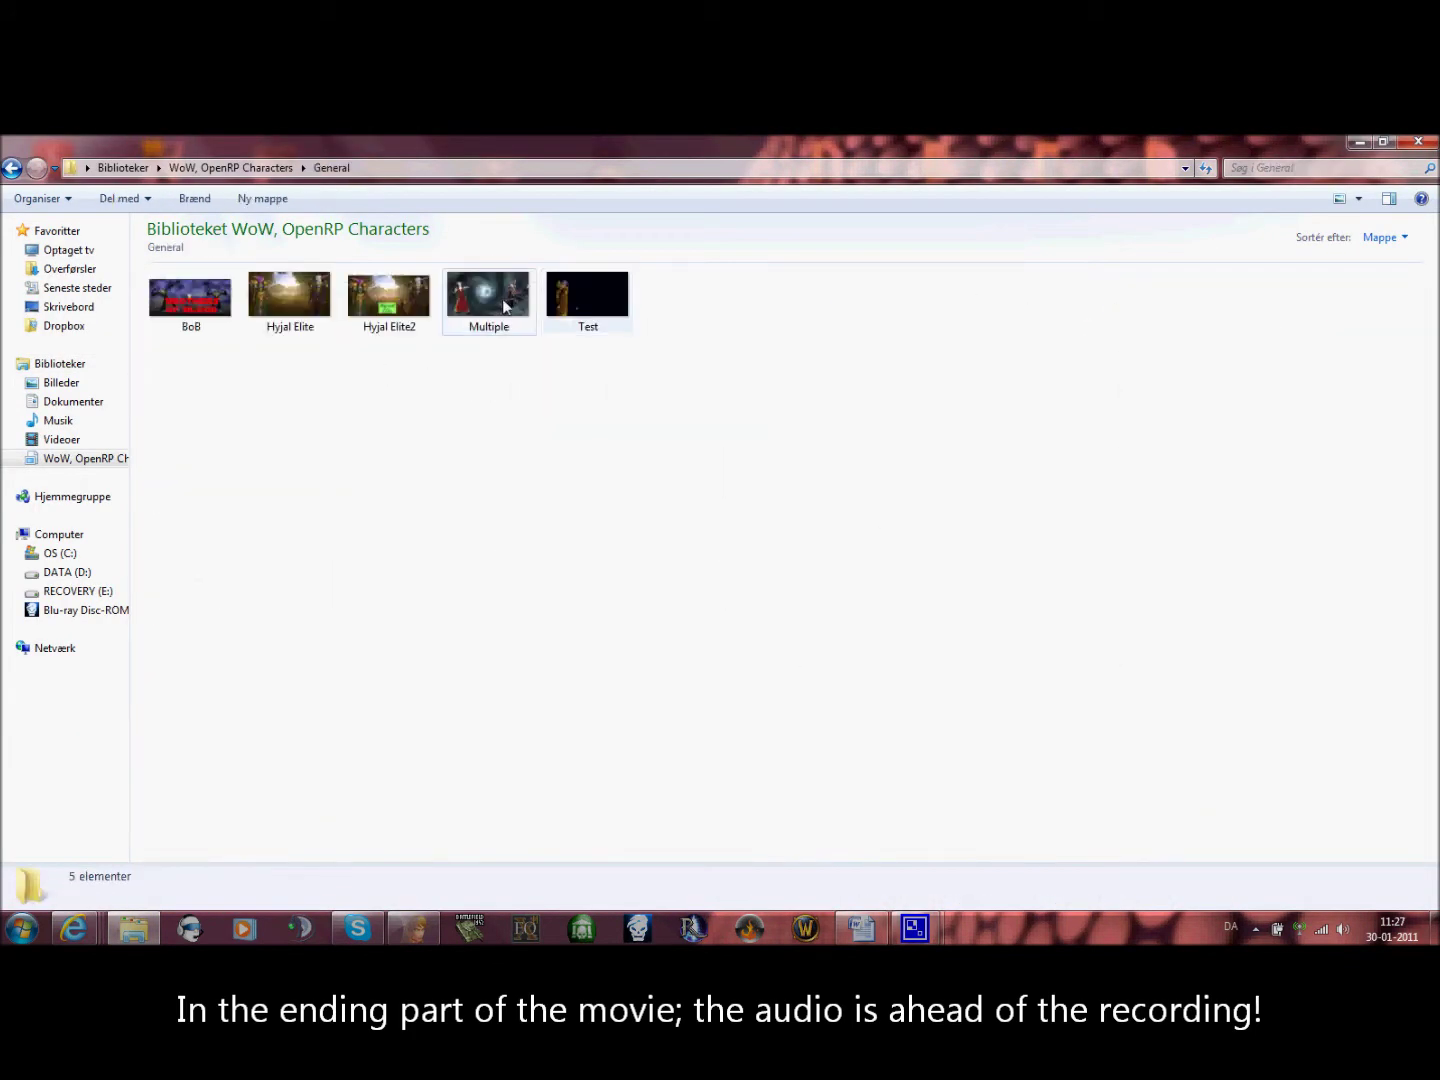
double_click(488, 295)
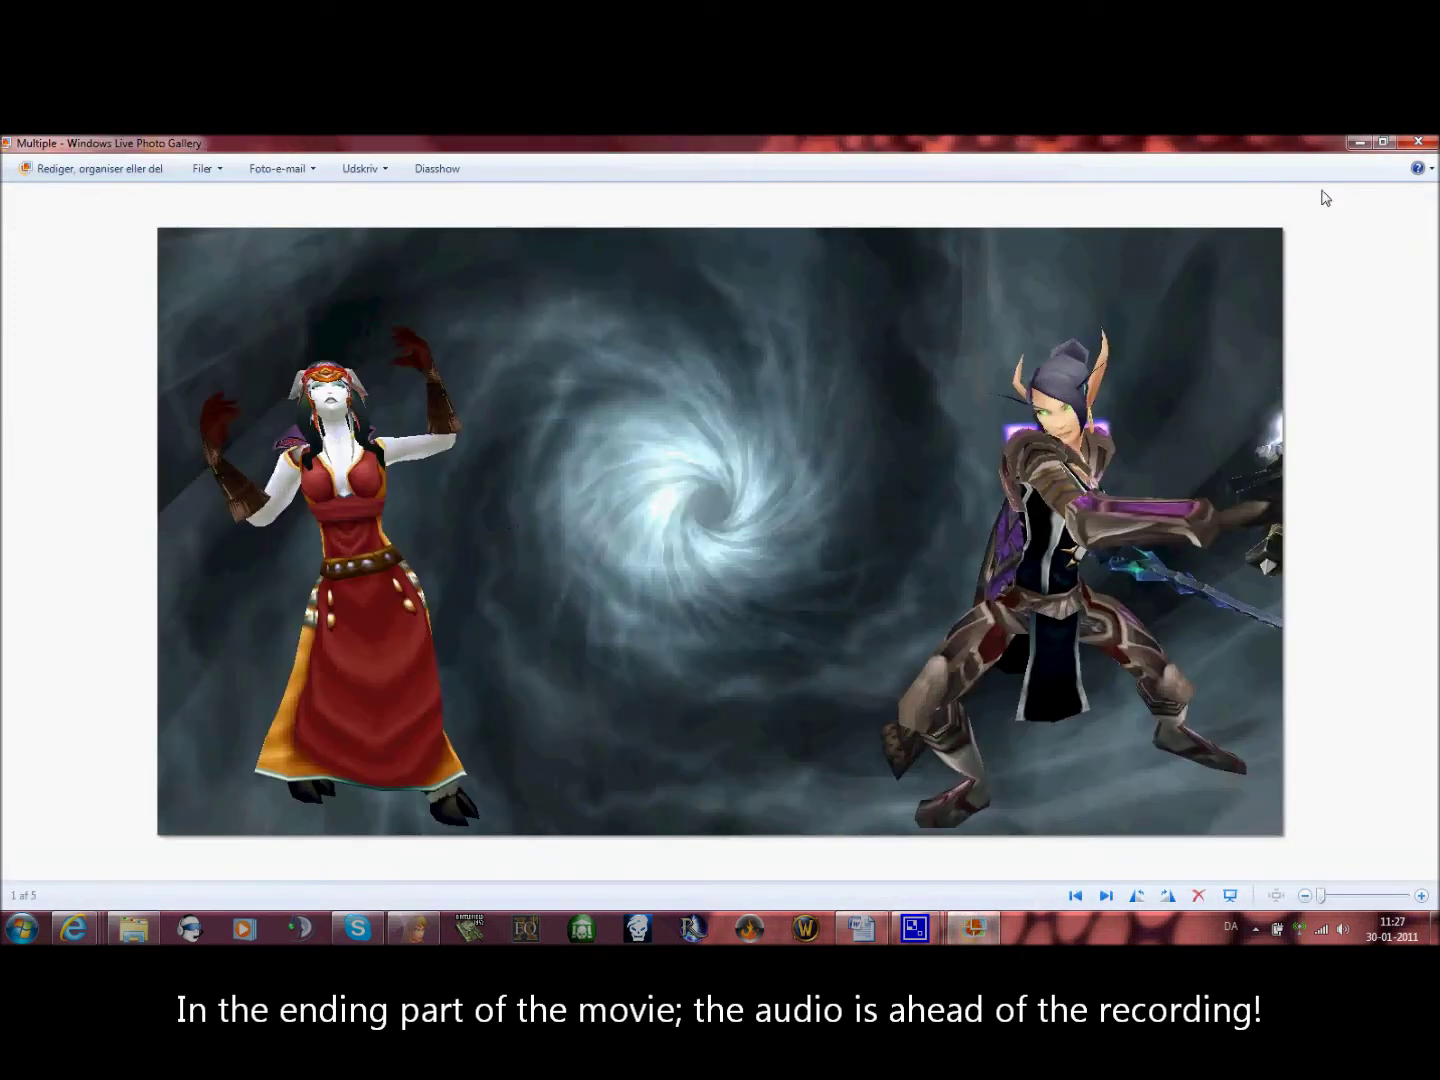
key("alt+F4")
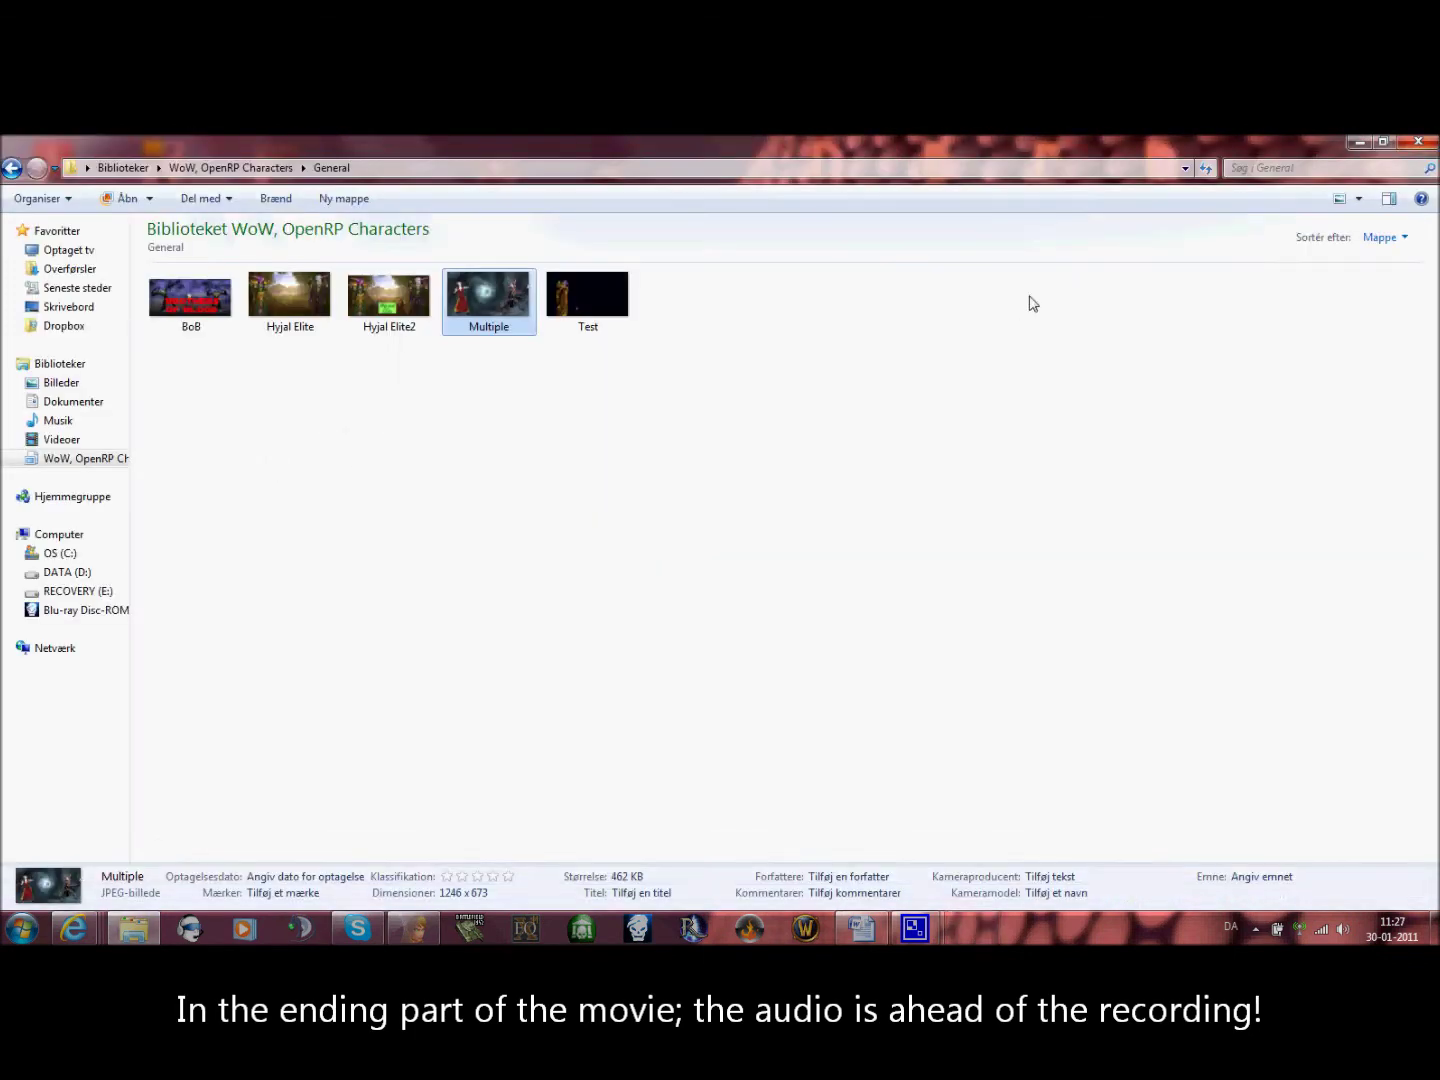
left_click(1362, 145)
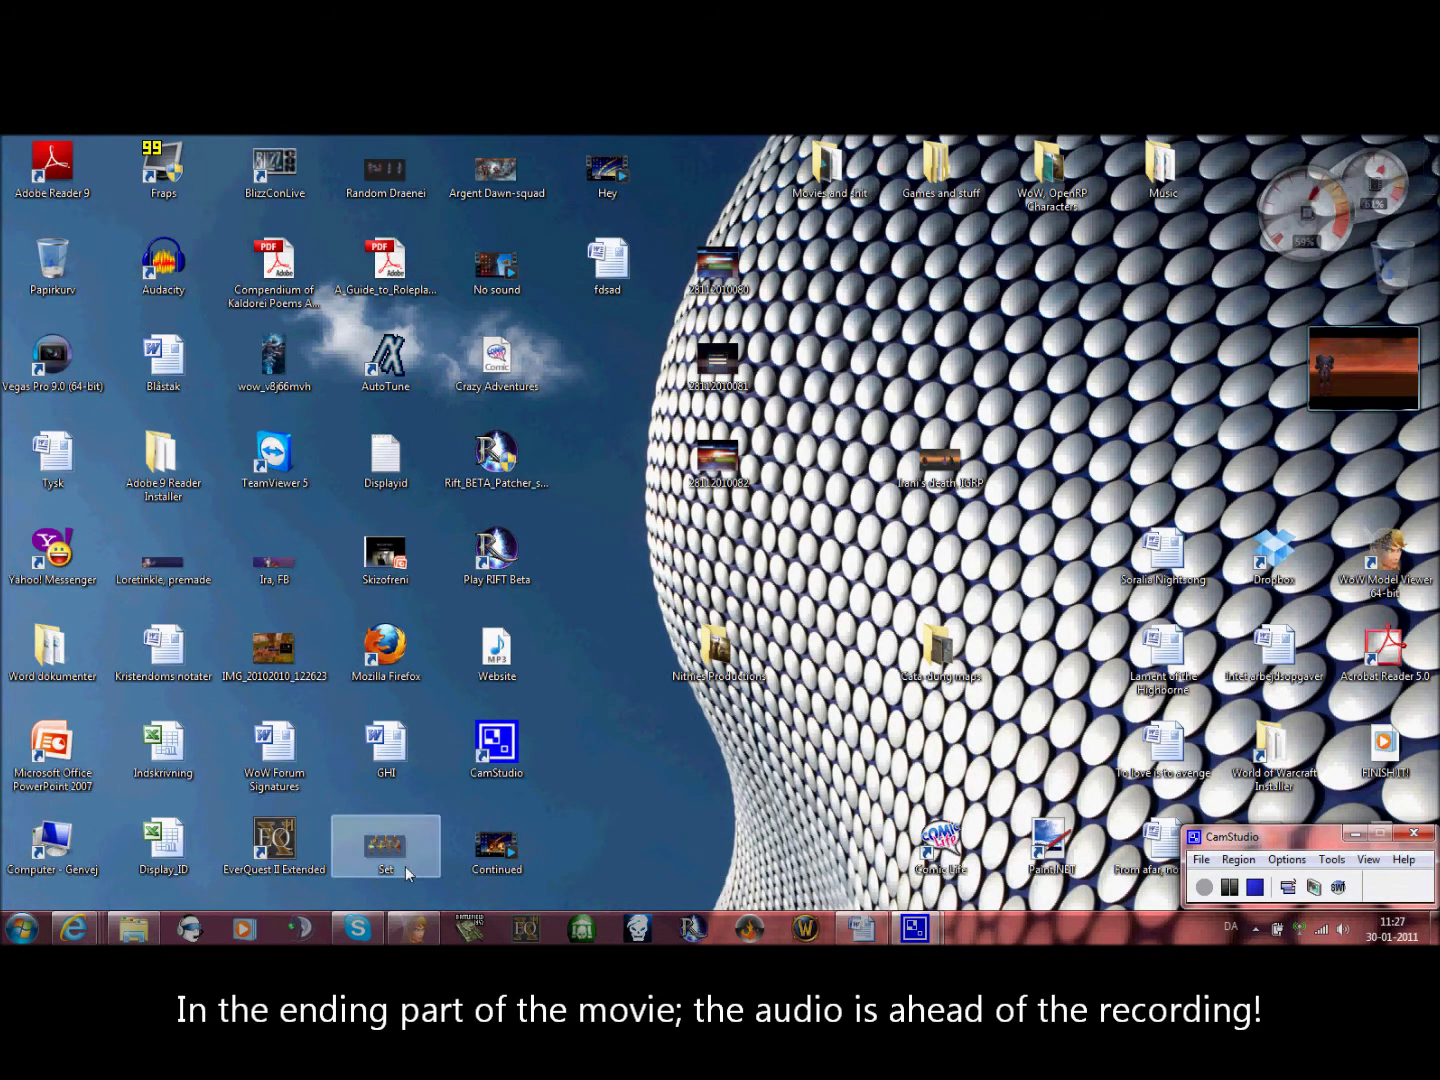
Open Multiple.jpg in Paint.NET from its right-click Åbn med menu
left_click(133, 930)
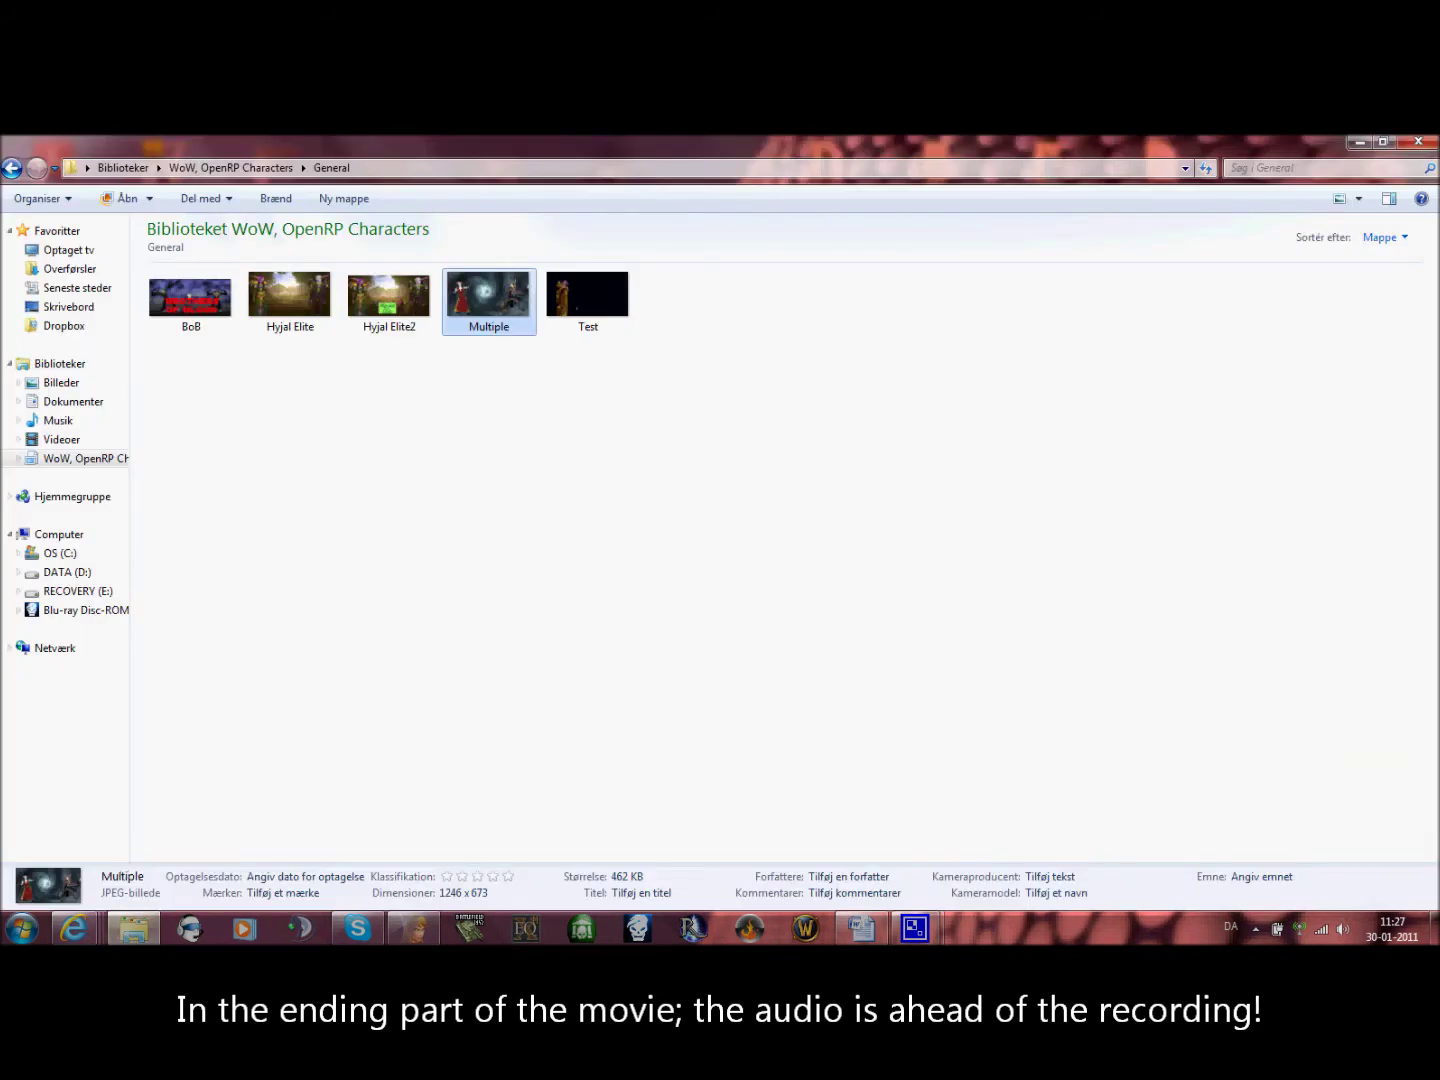
right_click(470, 301)
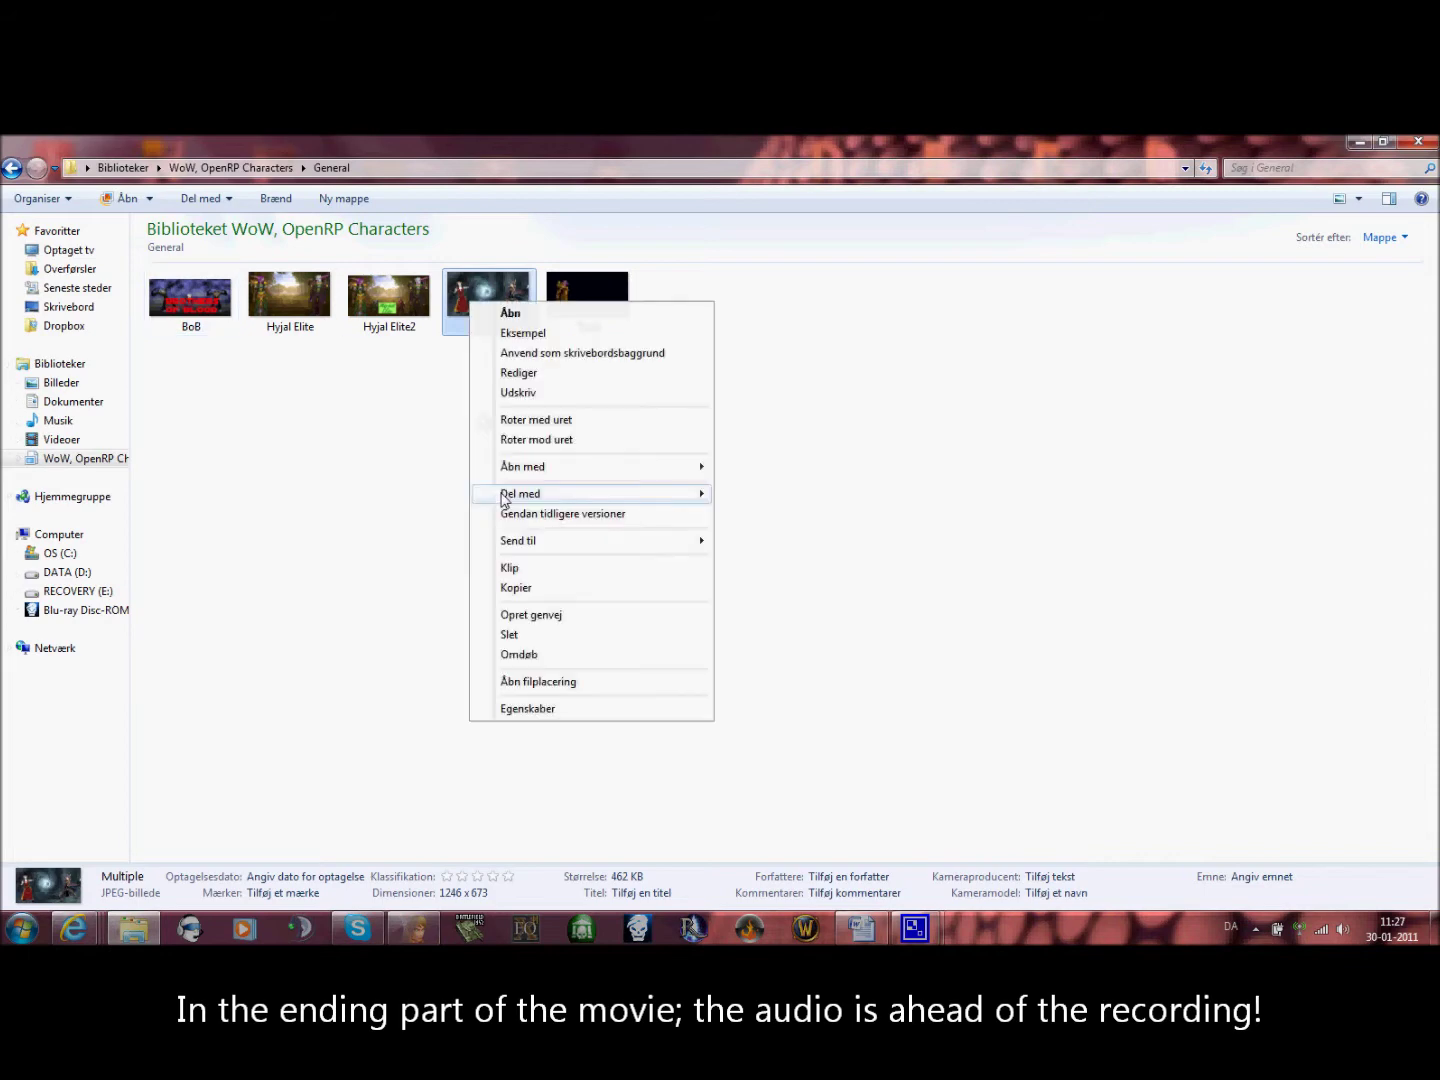
mouse_move(583, 467)
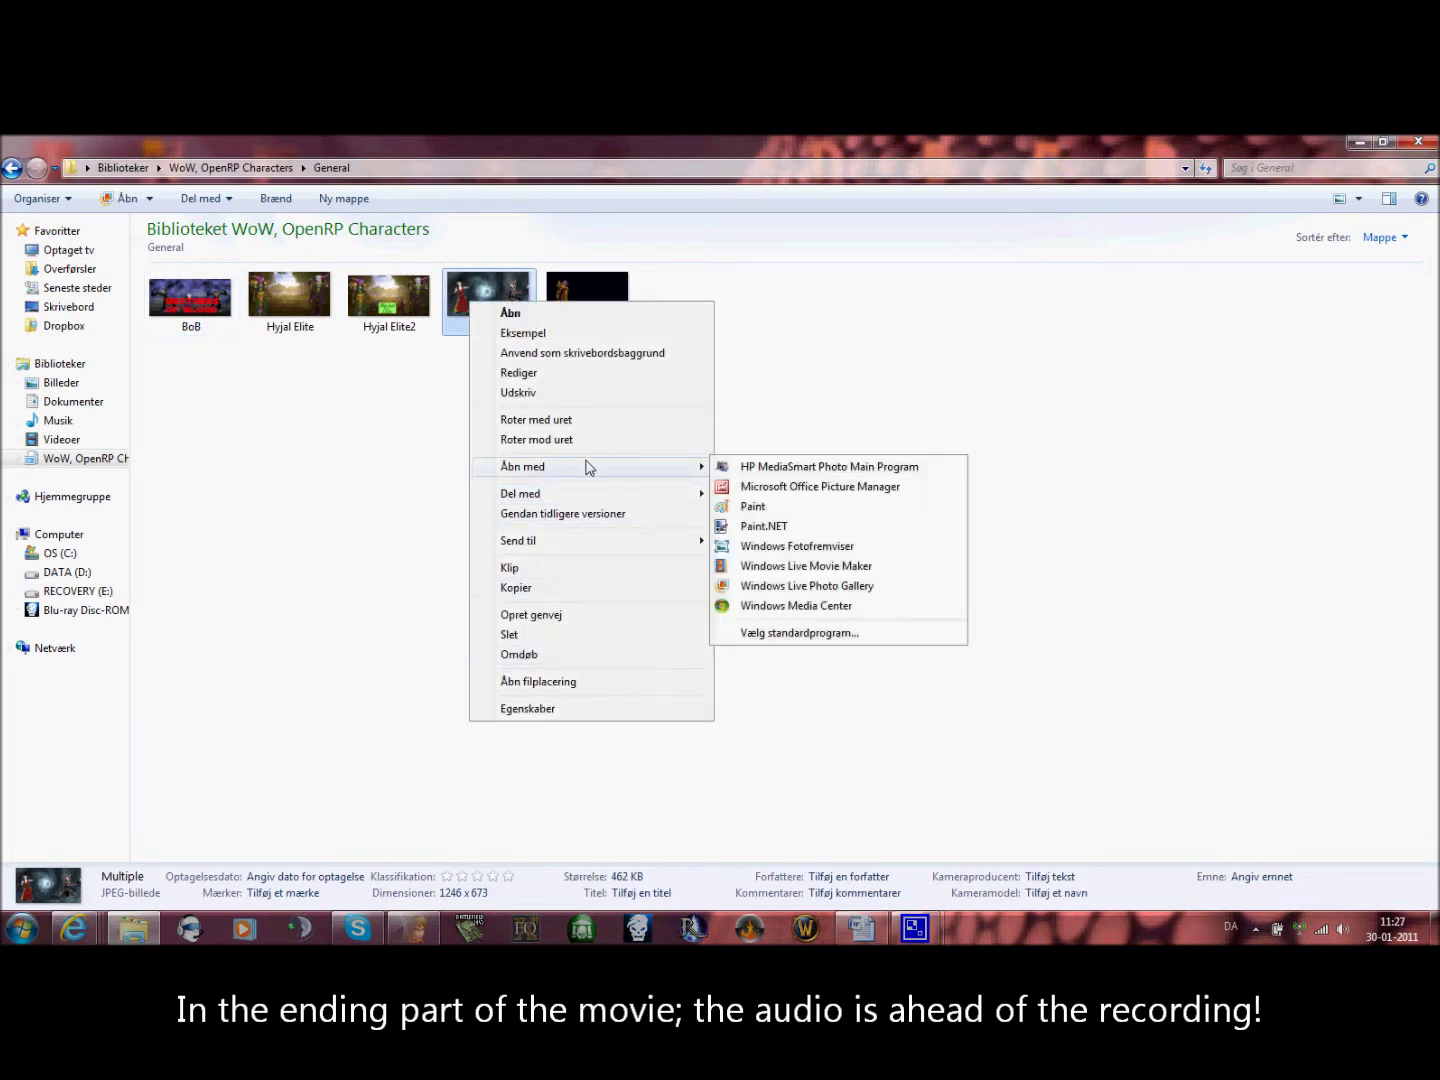
left_click(763, 527)
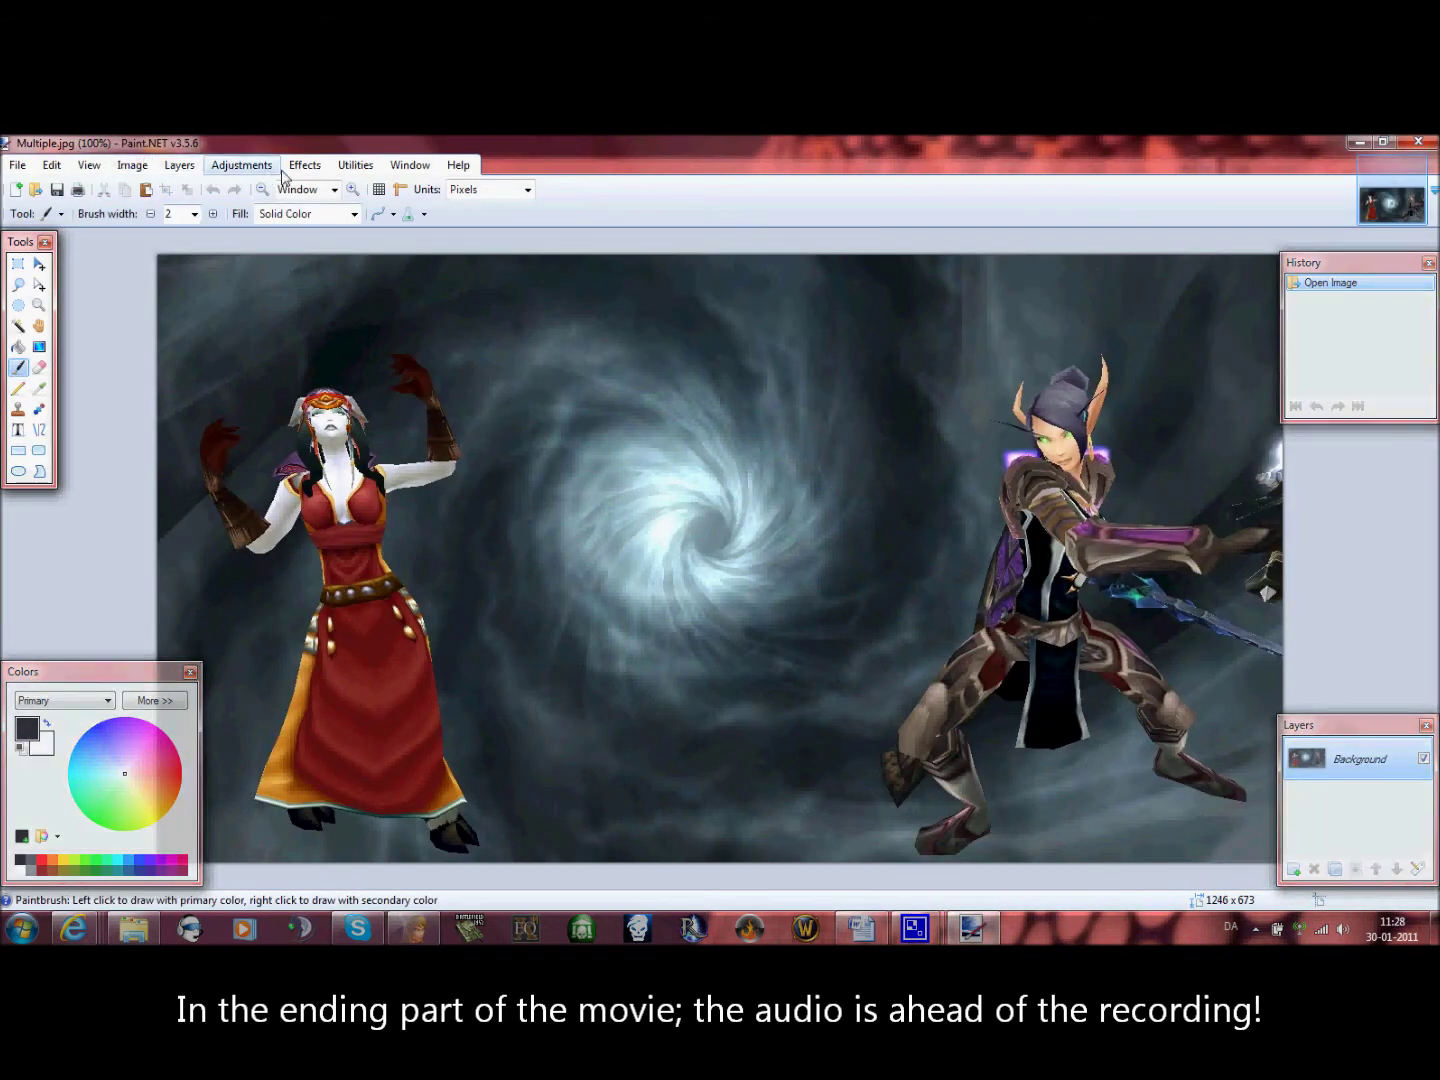
Apply Render > Clouds over the vortex image with Overlay blending, scale 658 and roughness 0.24
left_click(304, 166)
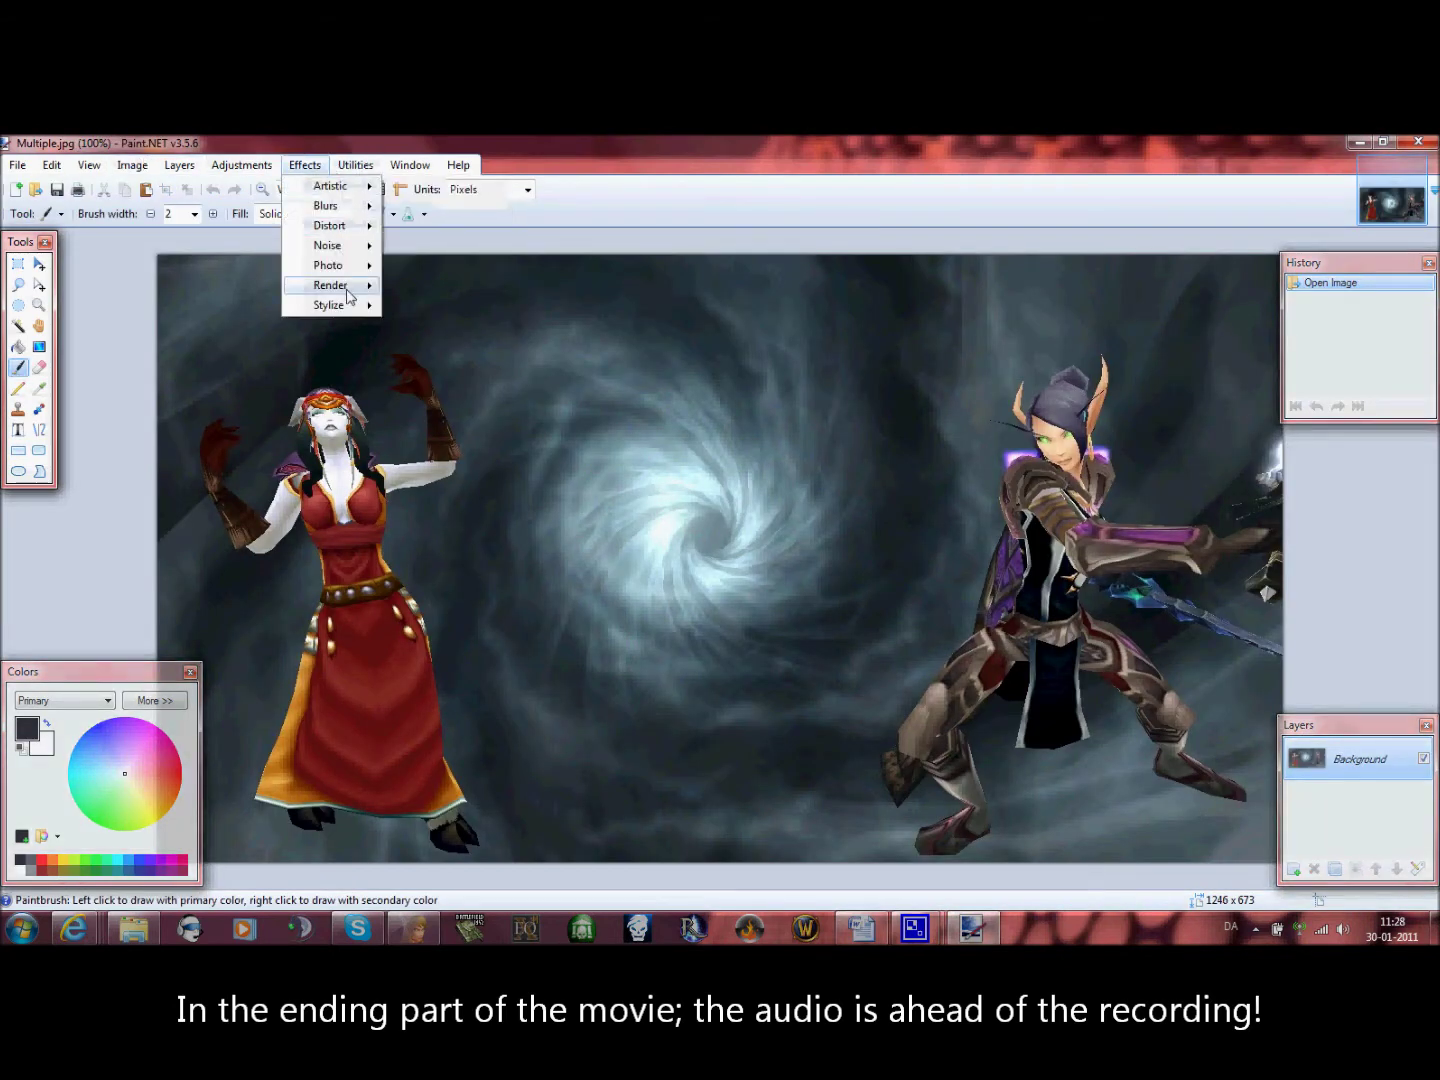
mouse_move(349, 290)
left_click(409, 283)
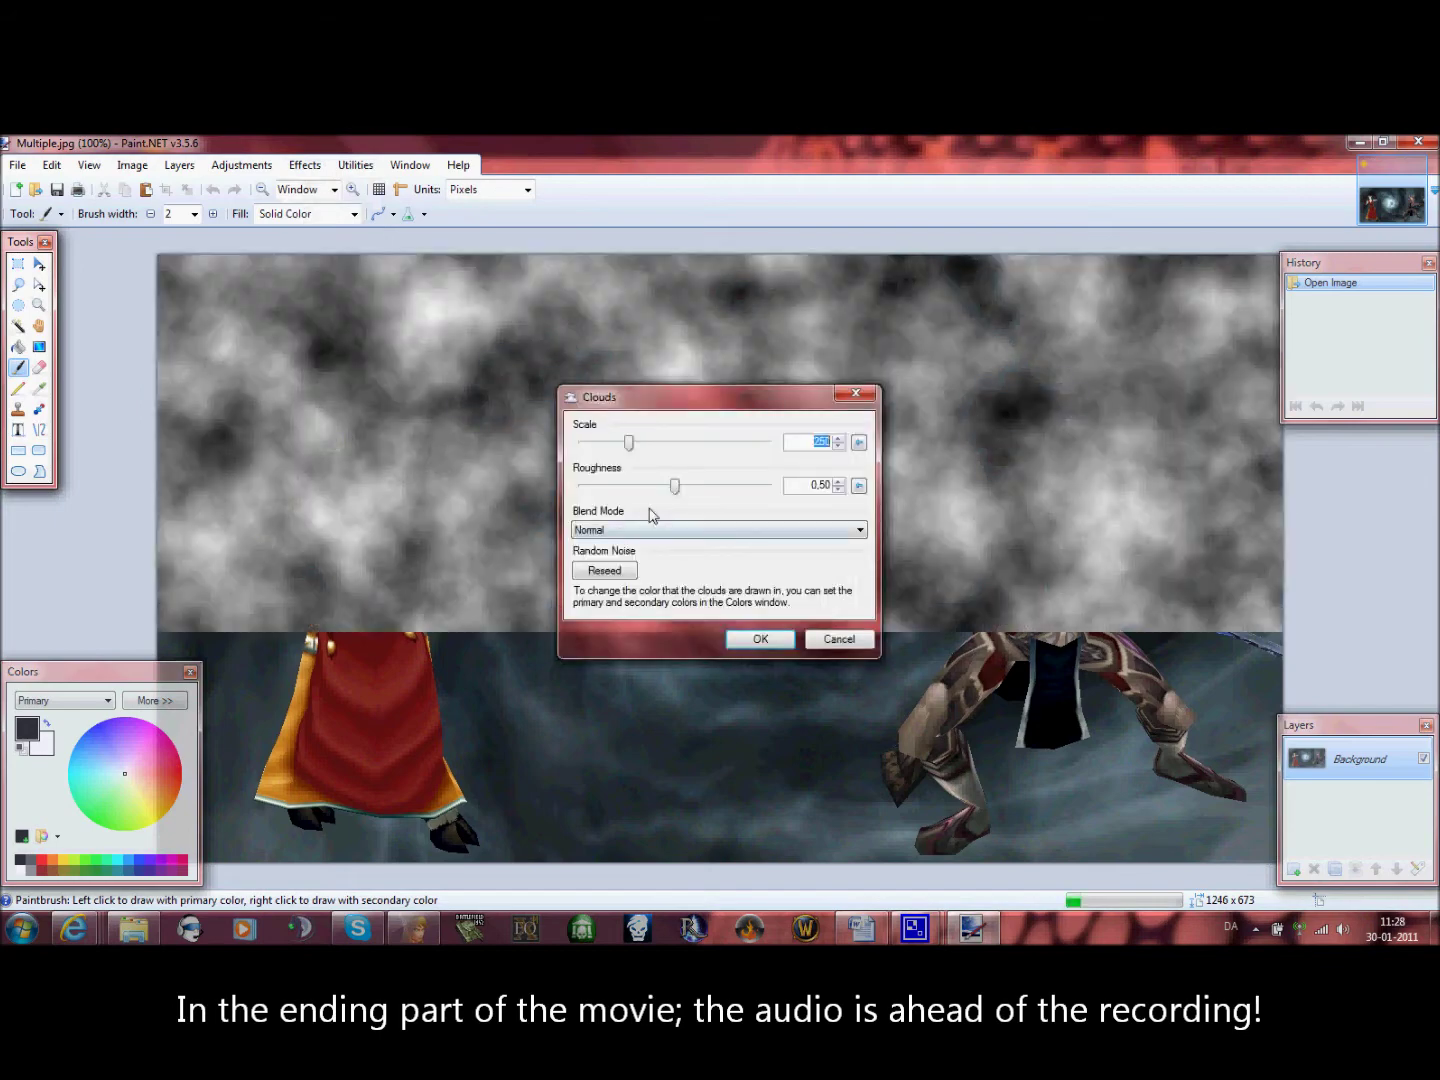
left_click(640, 529)
left_click(699, 599)
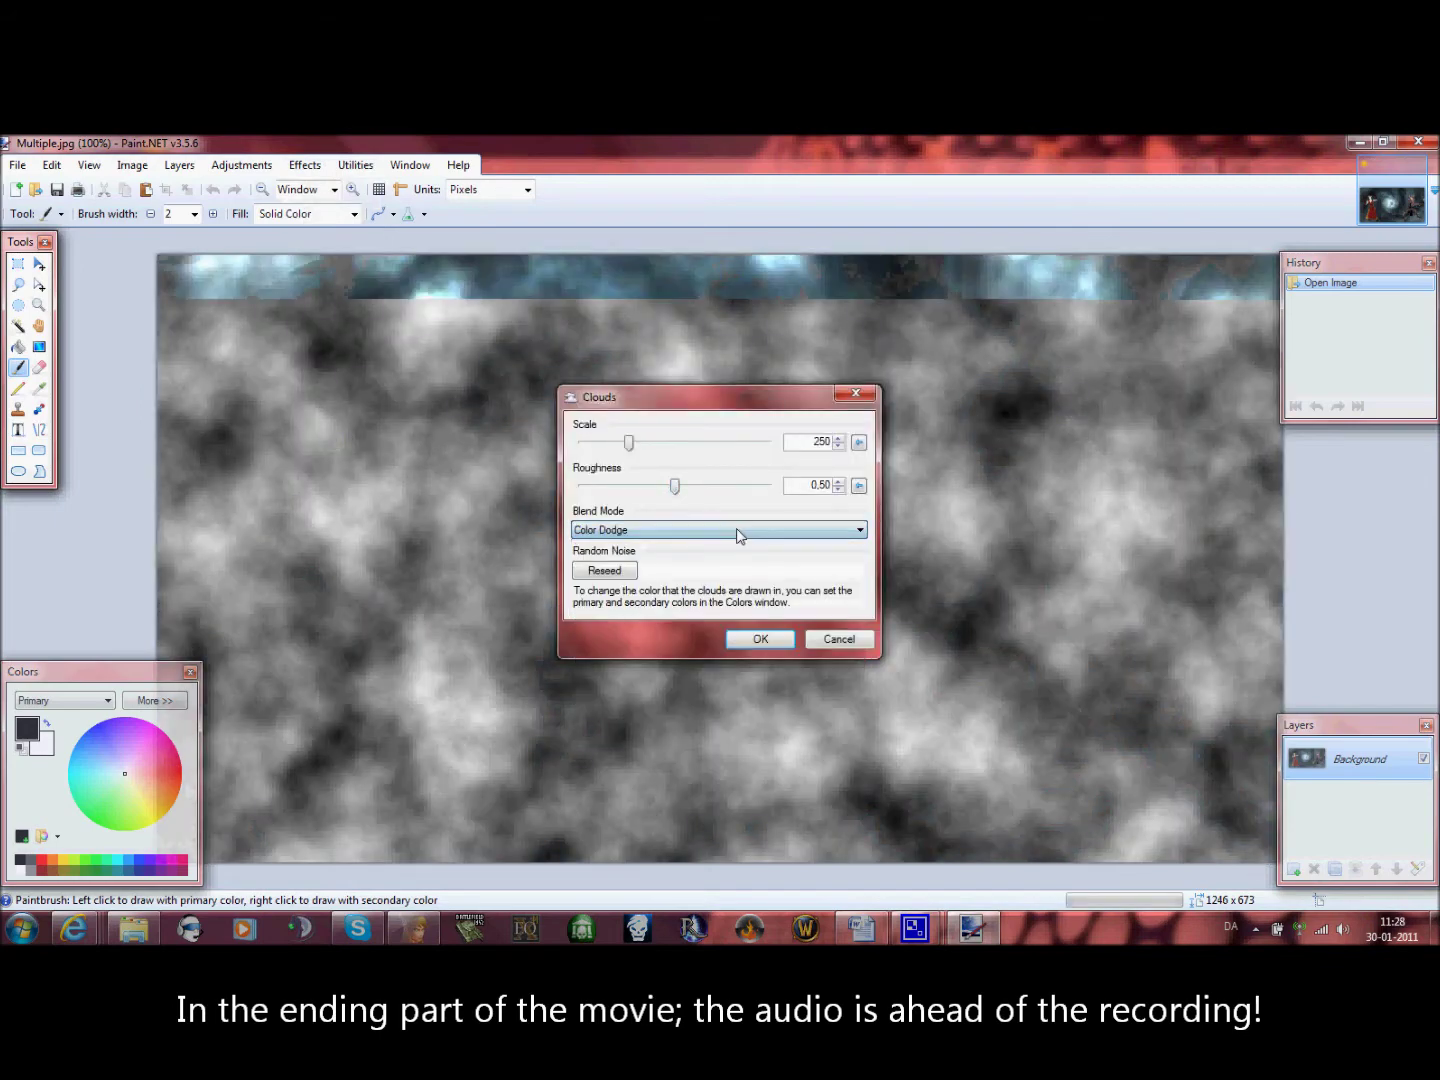
scroll(737, 540, "down", 1)
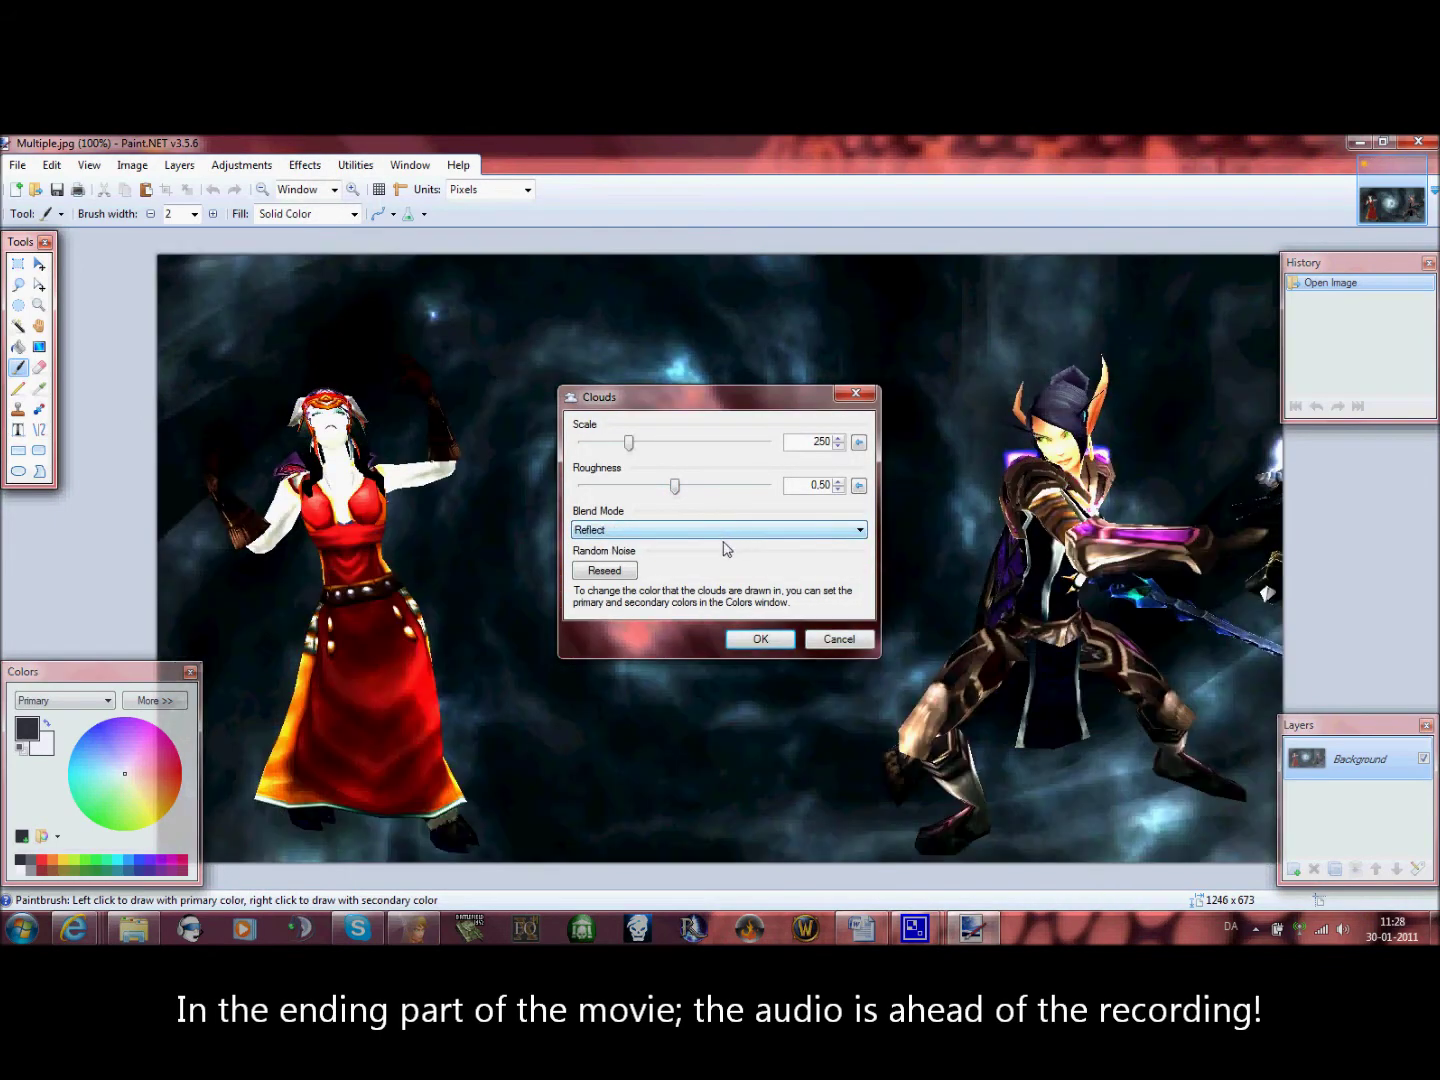
scroll(710, 551, "down", 1)
scroll(707, 554, "down", 1)
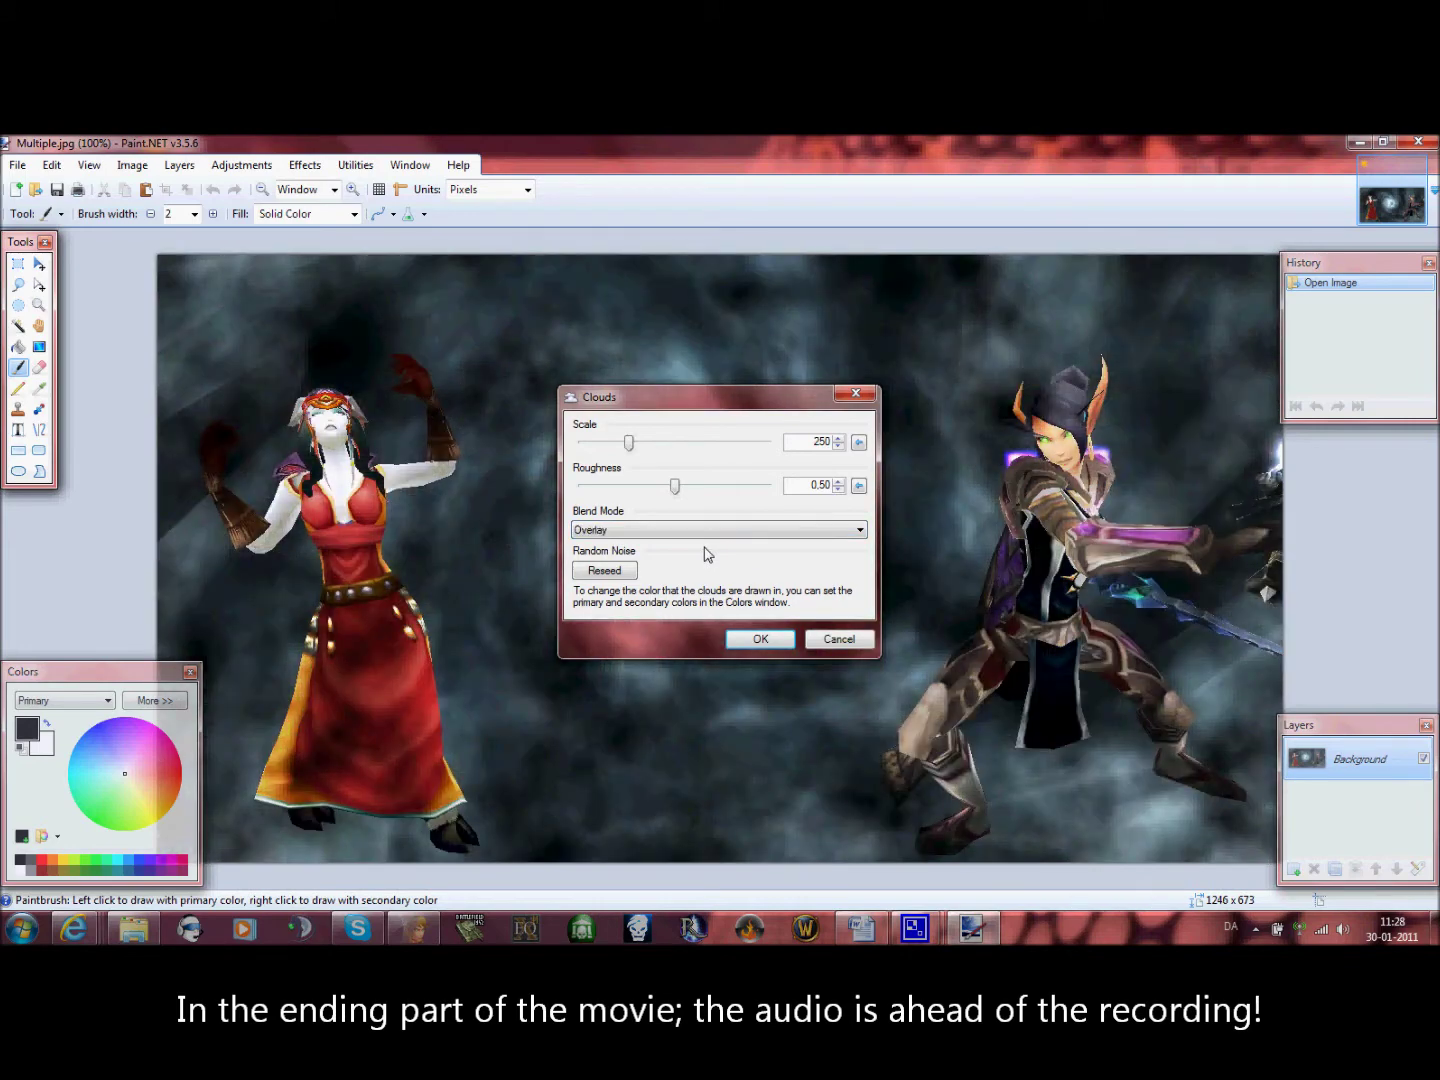
left_click_drag(676, 491, 705, 442)
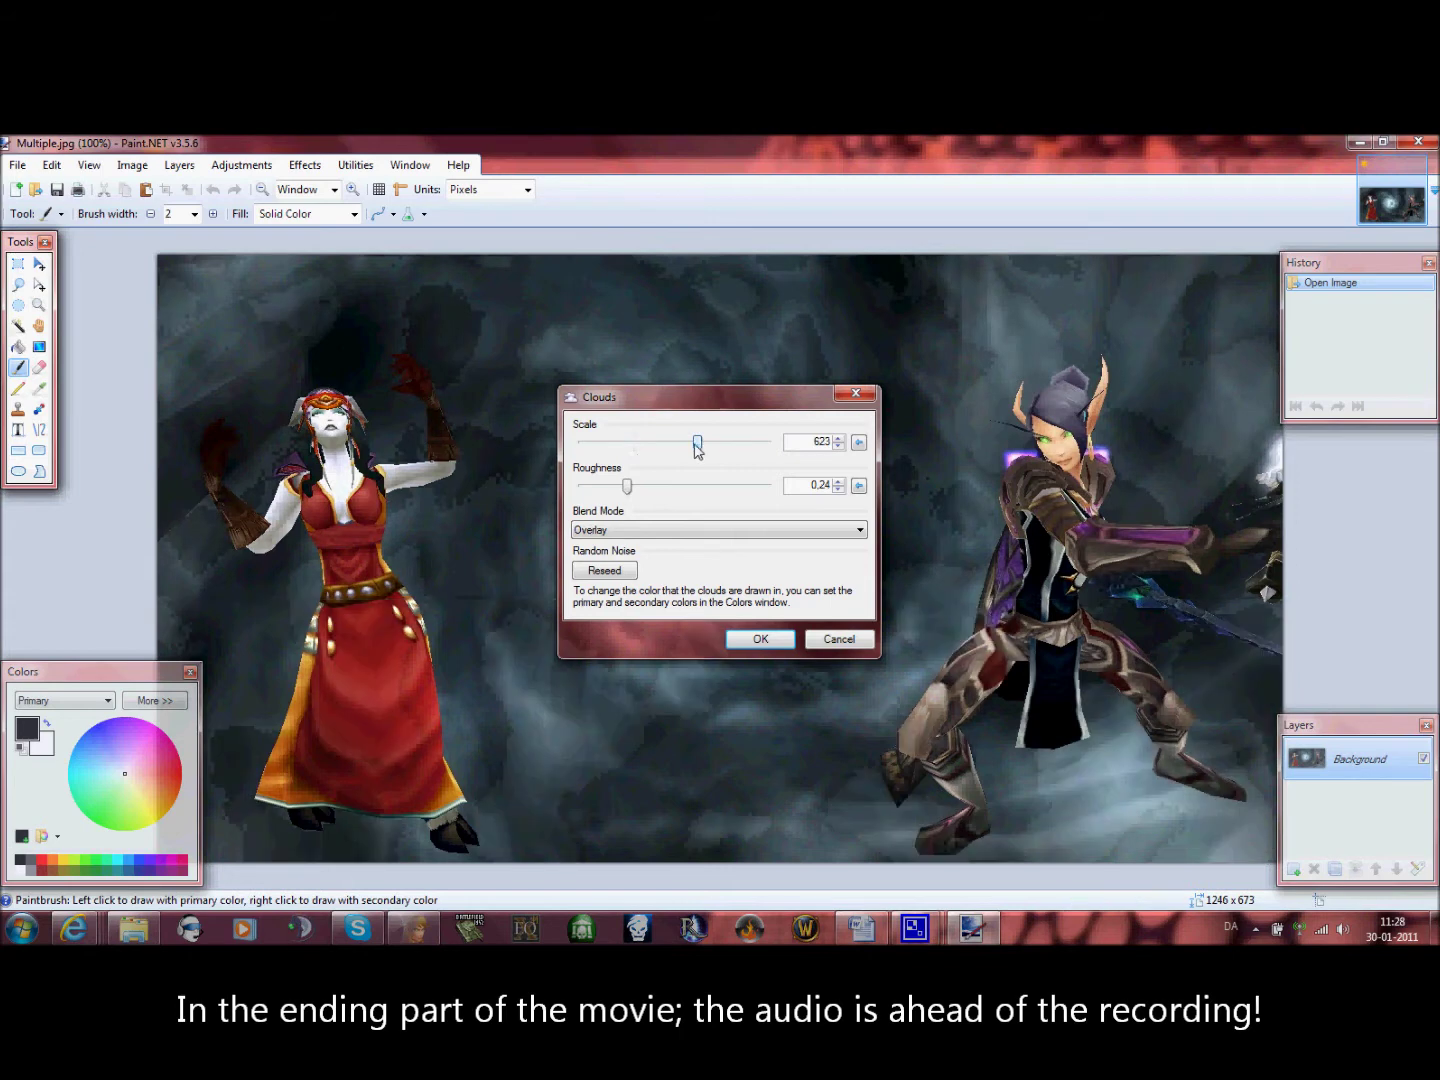
left_click(752, 638)
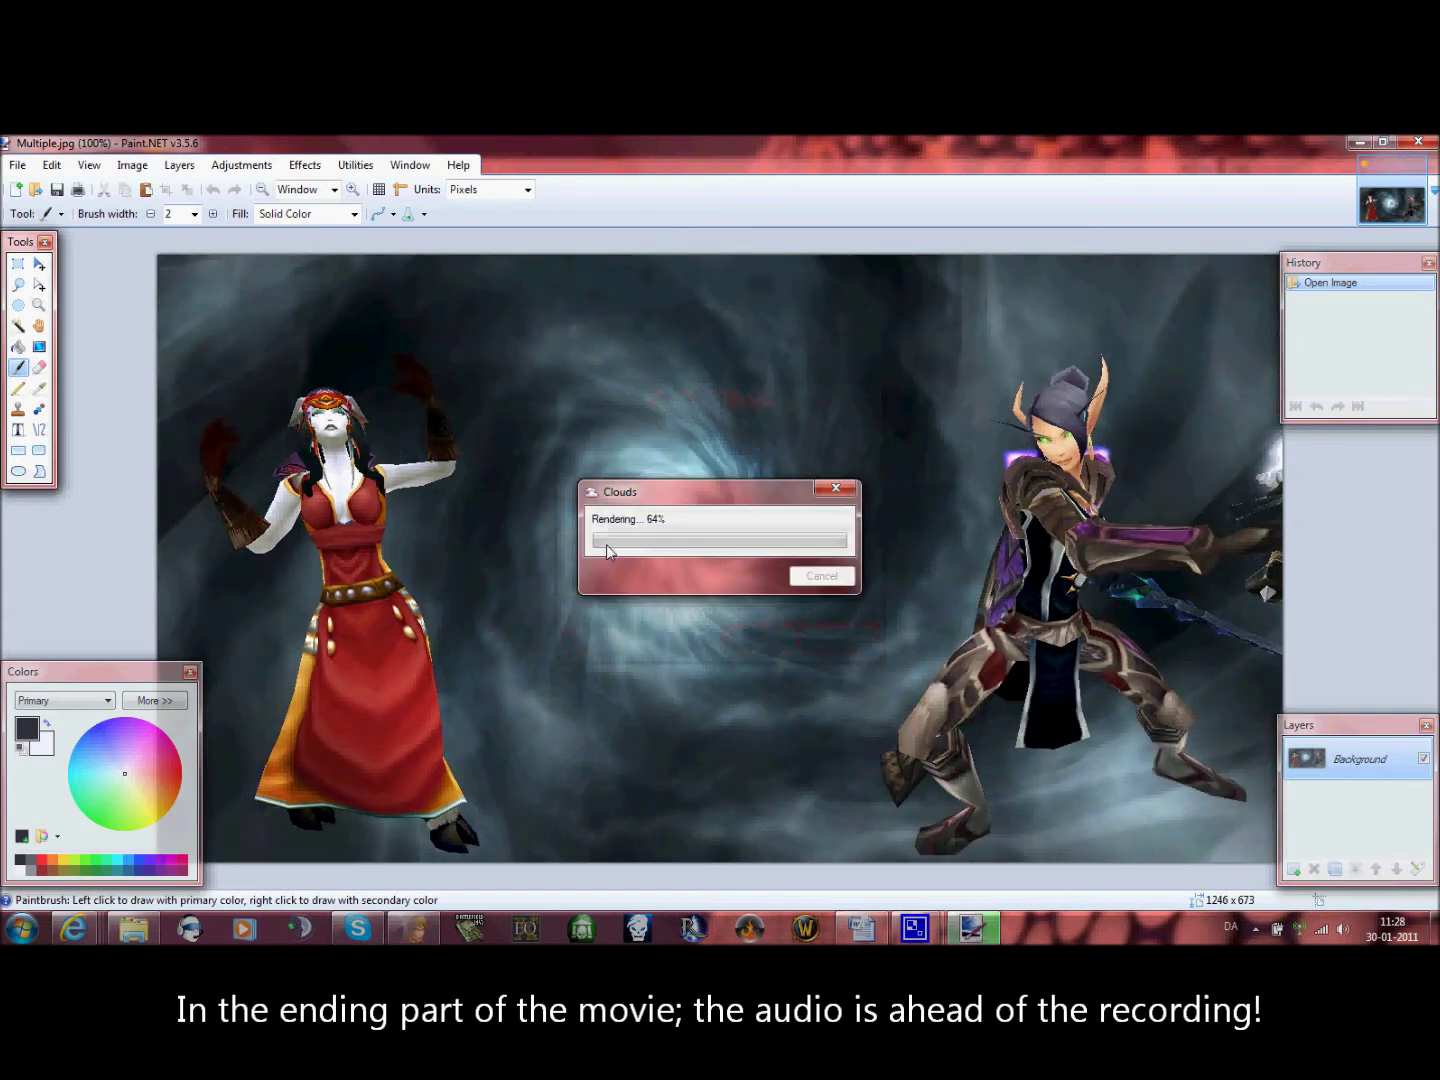
Place a text caption on the image in BN Jinx font, size 18, coloured red
left_click(18, 429)
left_click(546, 360)
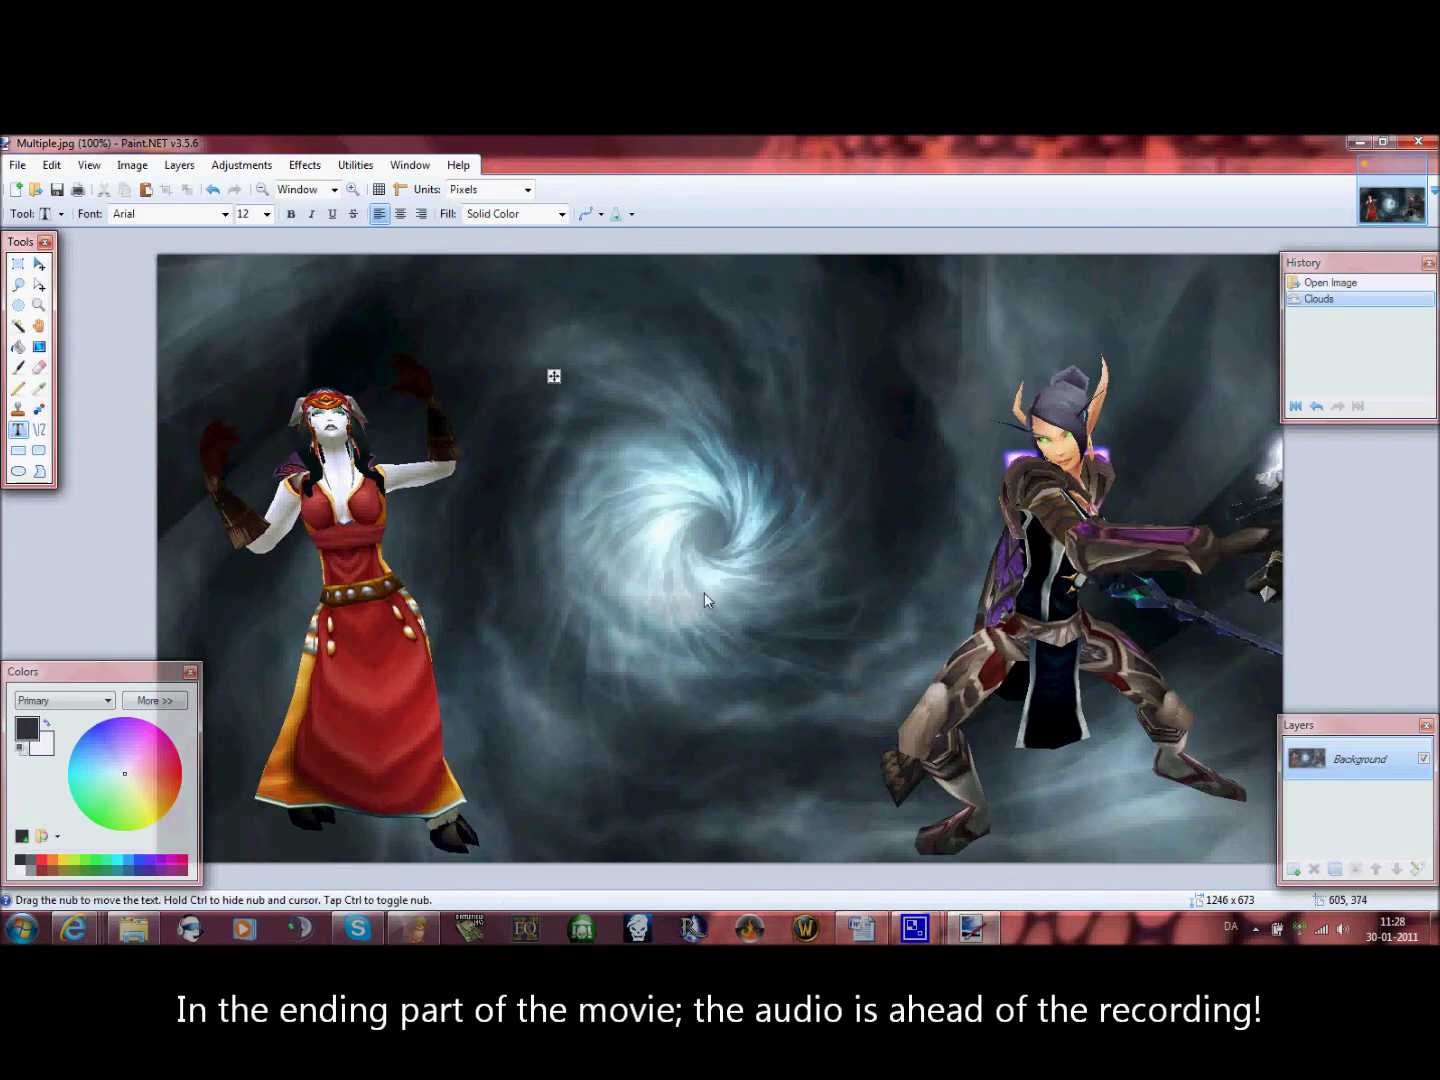
left_click(225, 214)
scroll(241, 500, "down", 8)
scroll(241, 498, "up", 3)
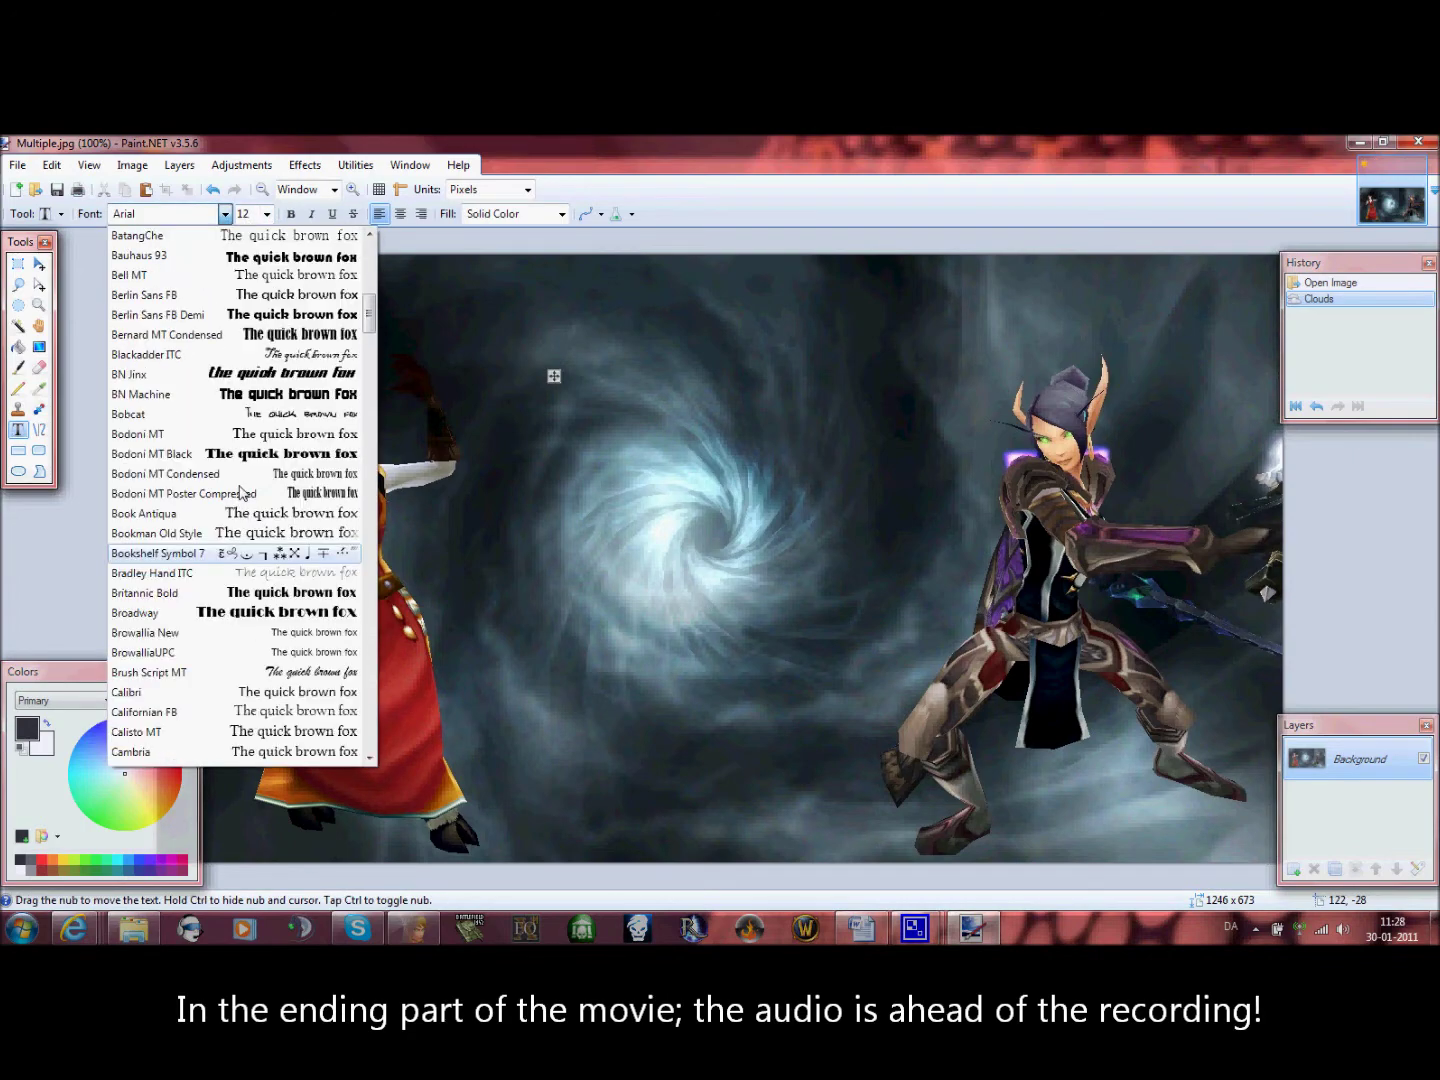
left_click(258, 372)
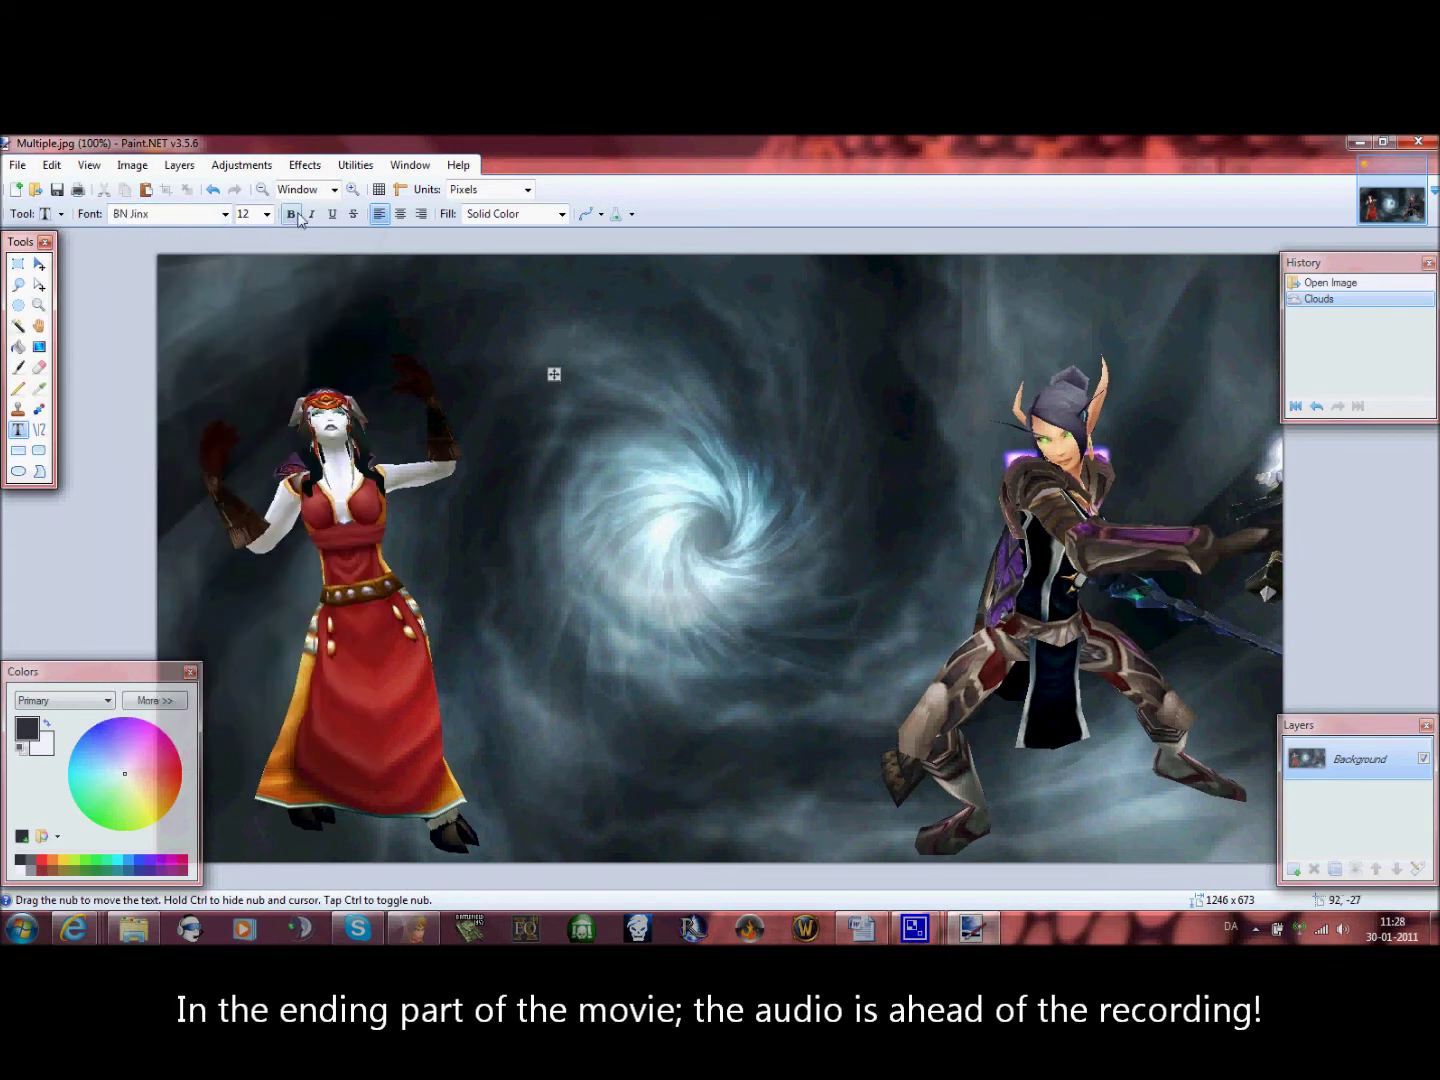
left_click(266, 214)
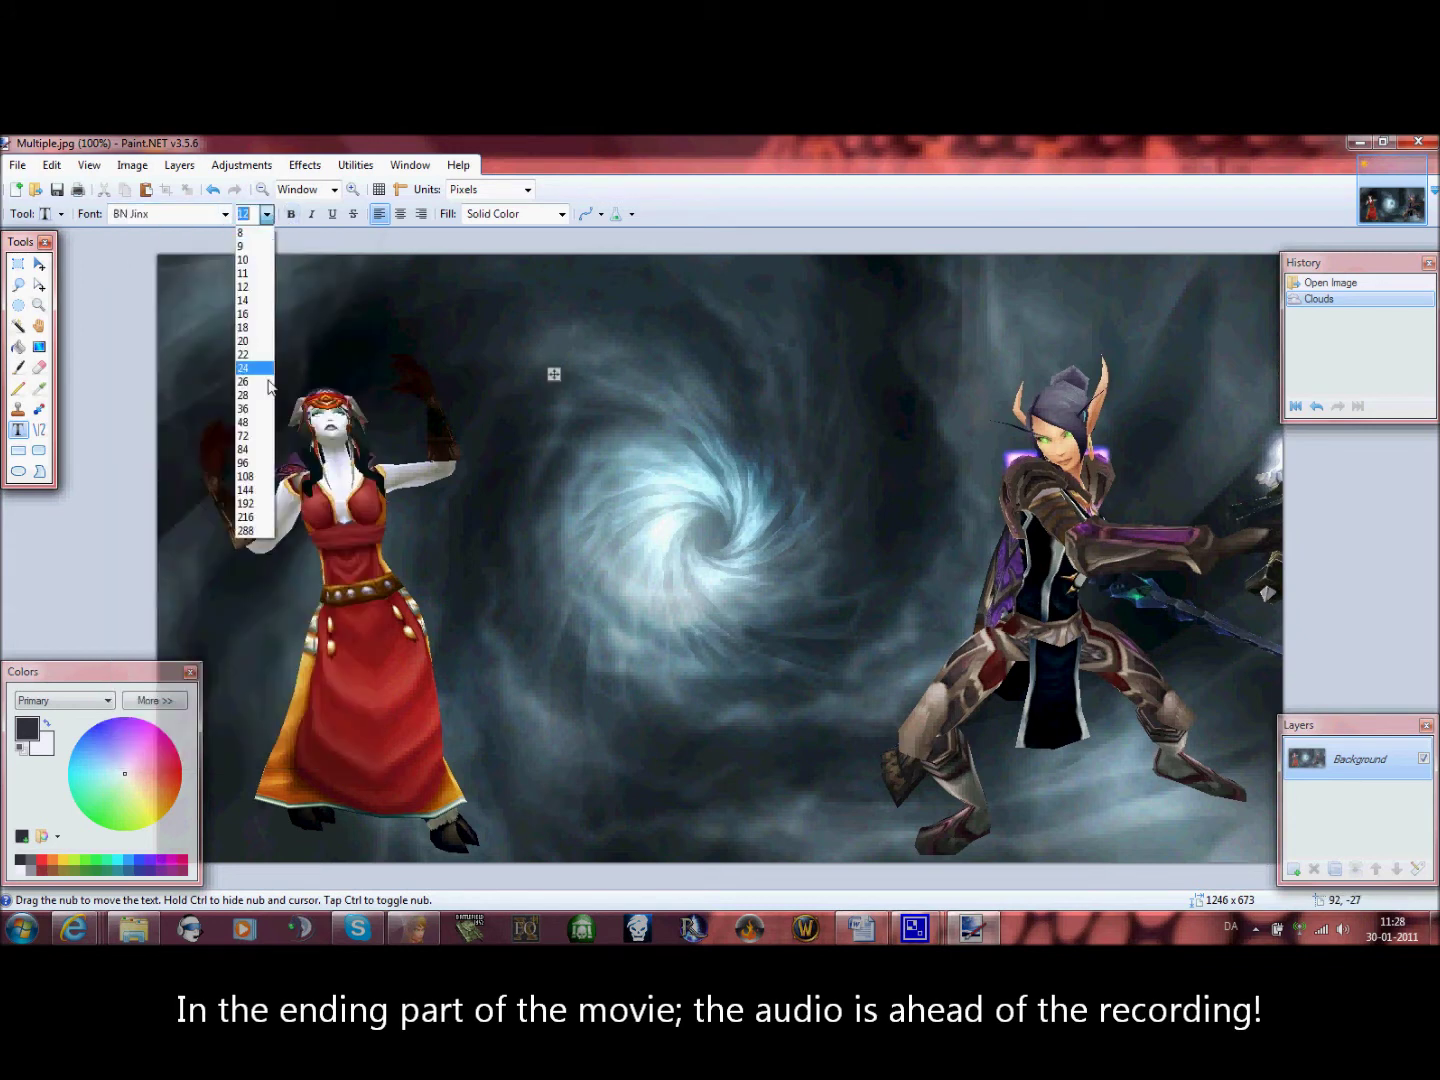
left_click(248, 328)
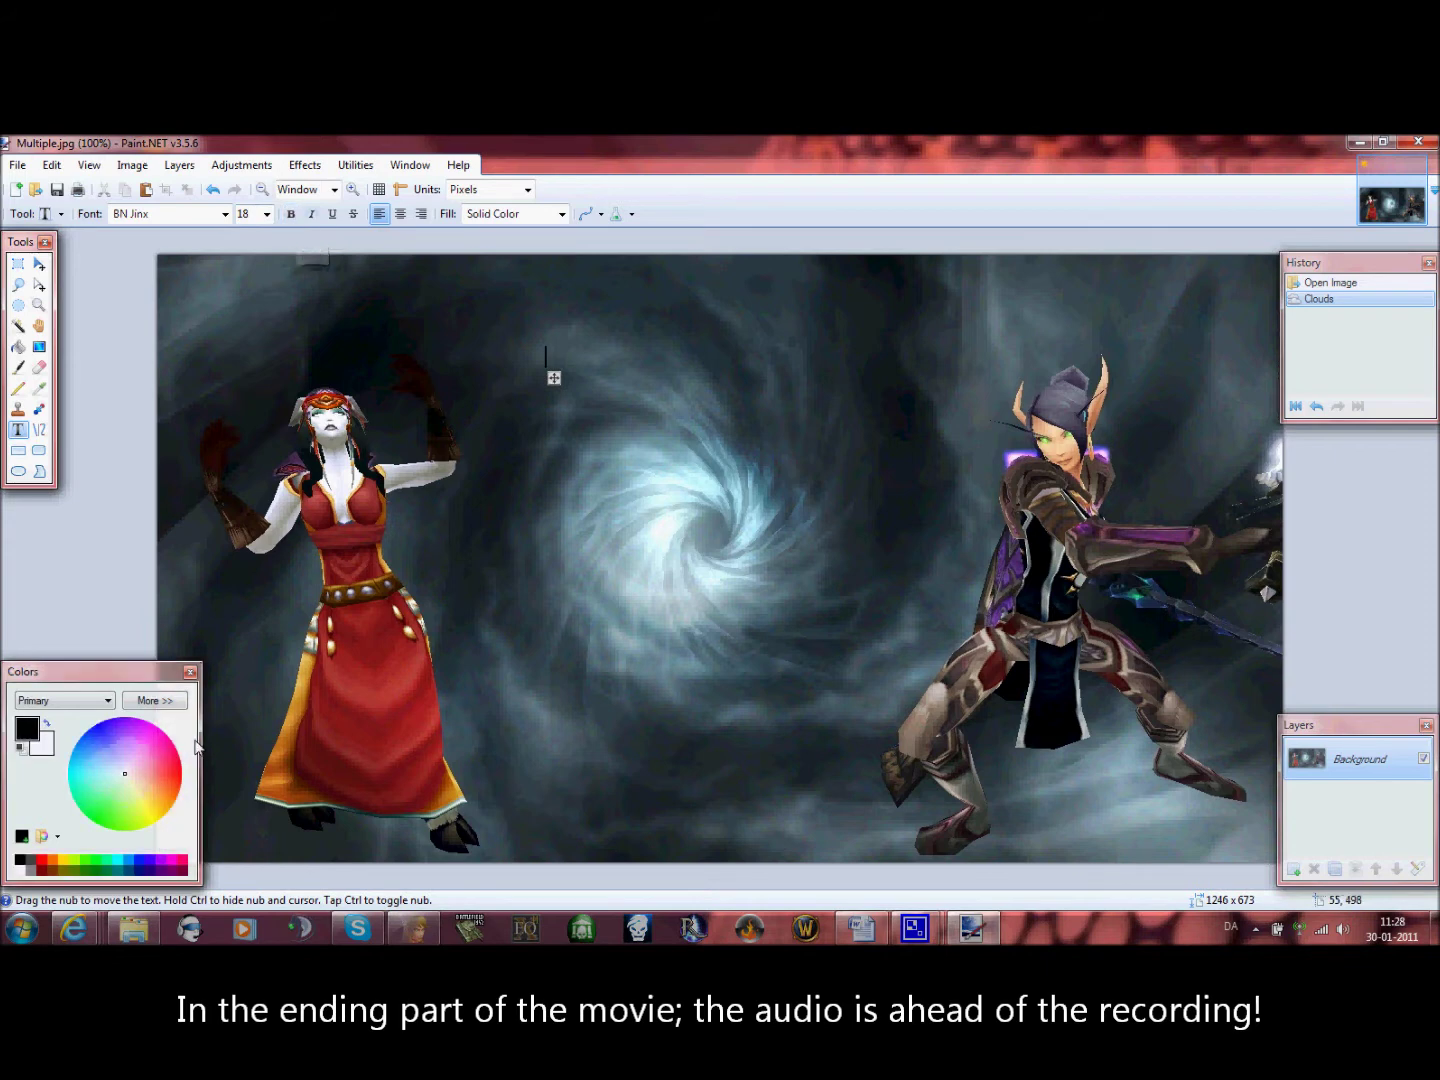
left_click_drag(120, 783, 183, 765)
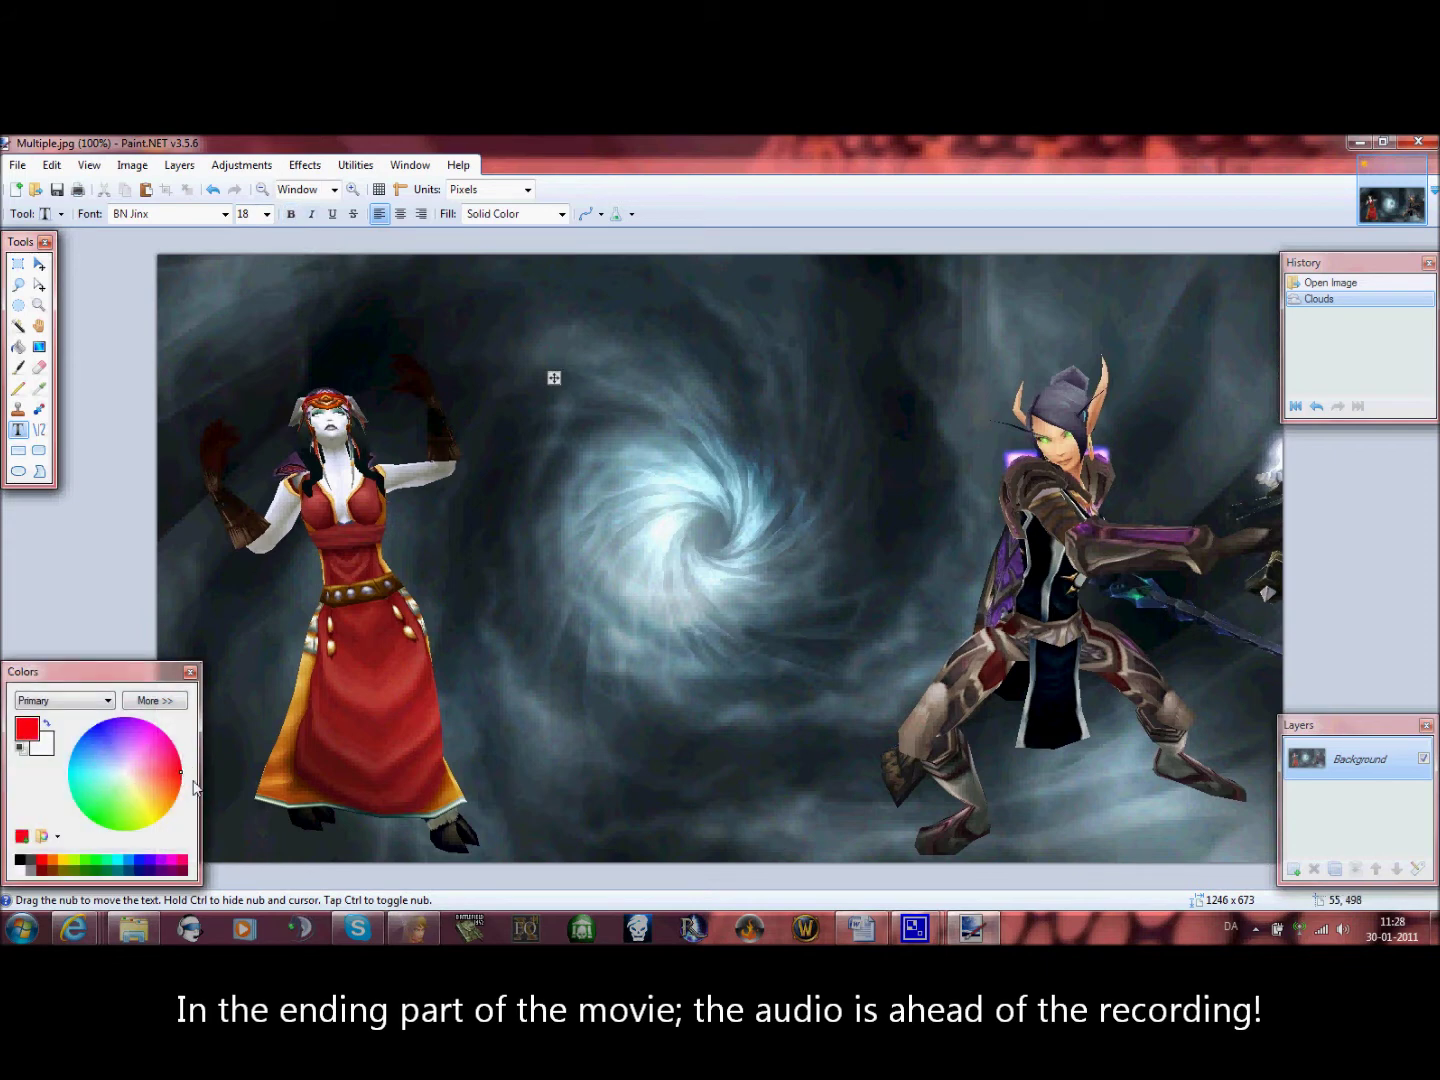
Type the caption 'test subject!', enlarge it to size 36 and move it toward the centre
type("Lu")
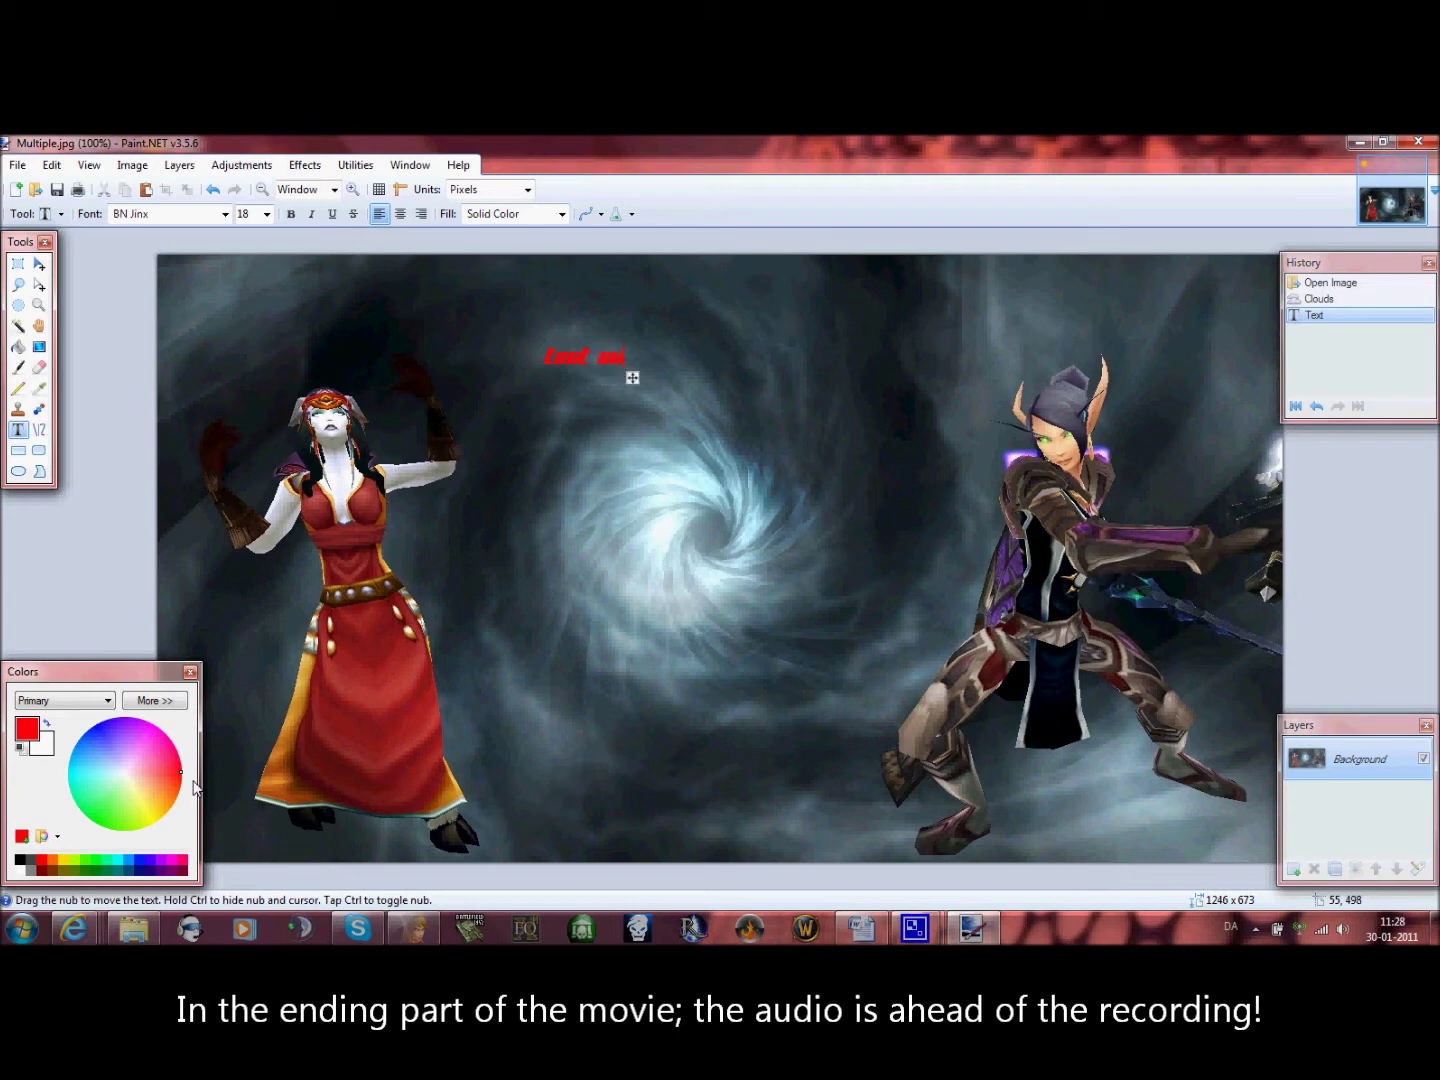
type("tles!")
left_click(265, 213)
left_click(265, 409)
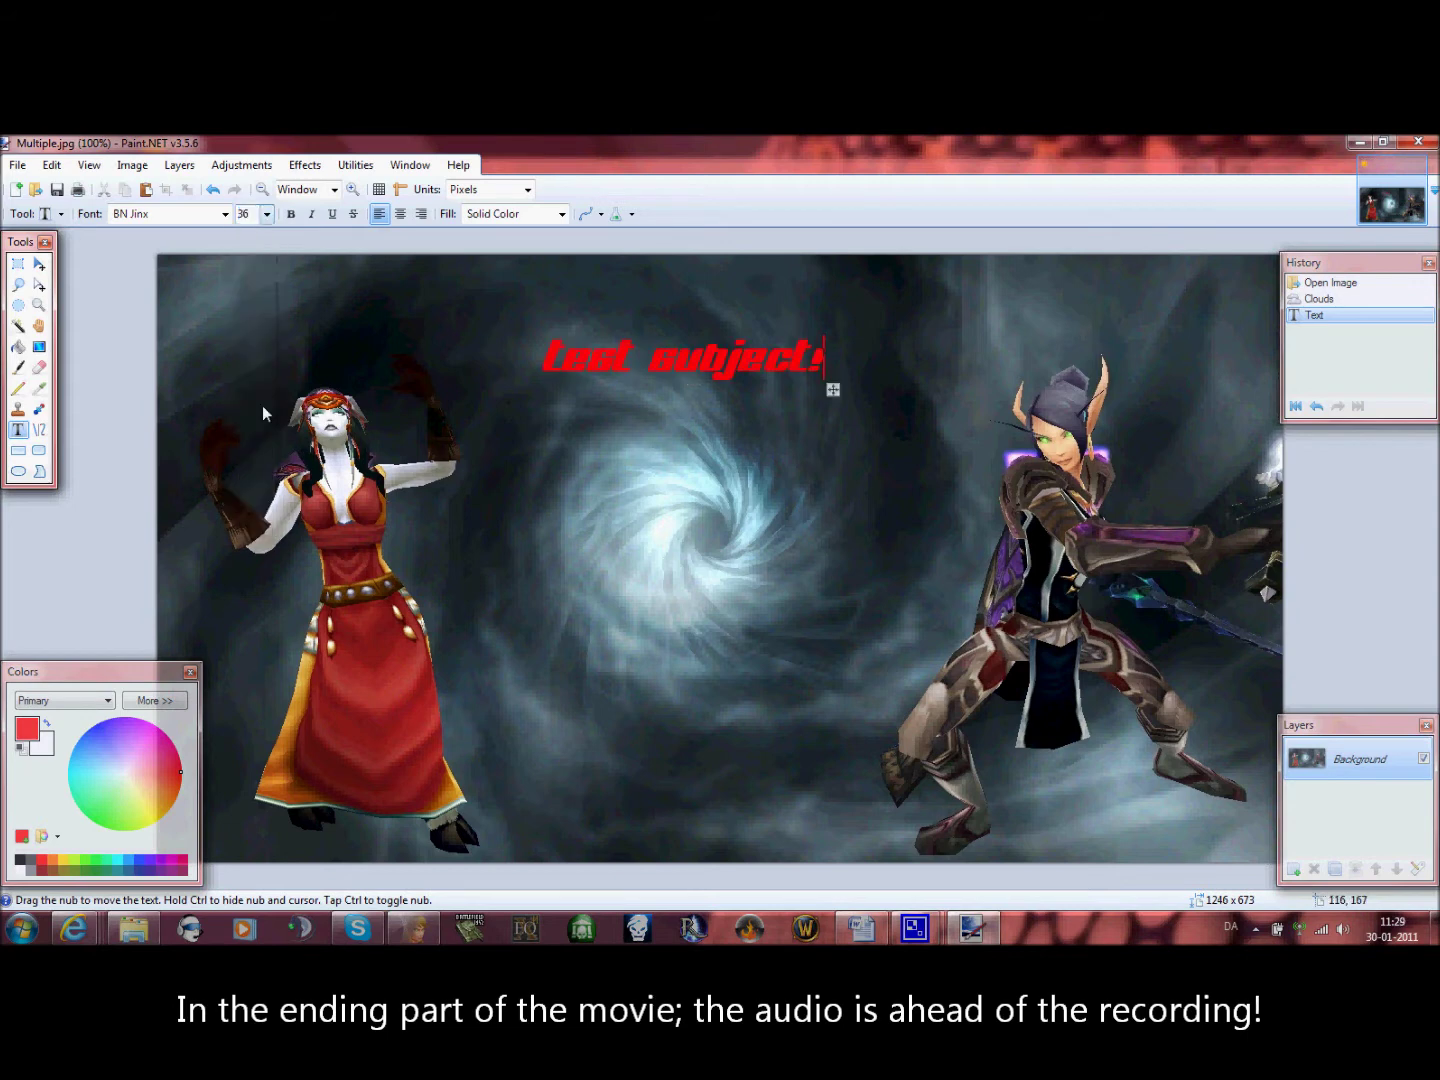
left_click_drag(826, 395, 843, 509)
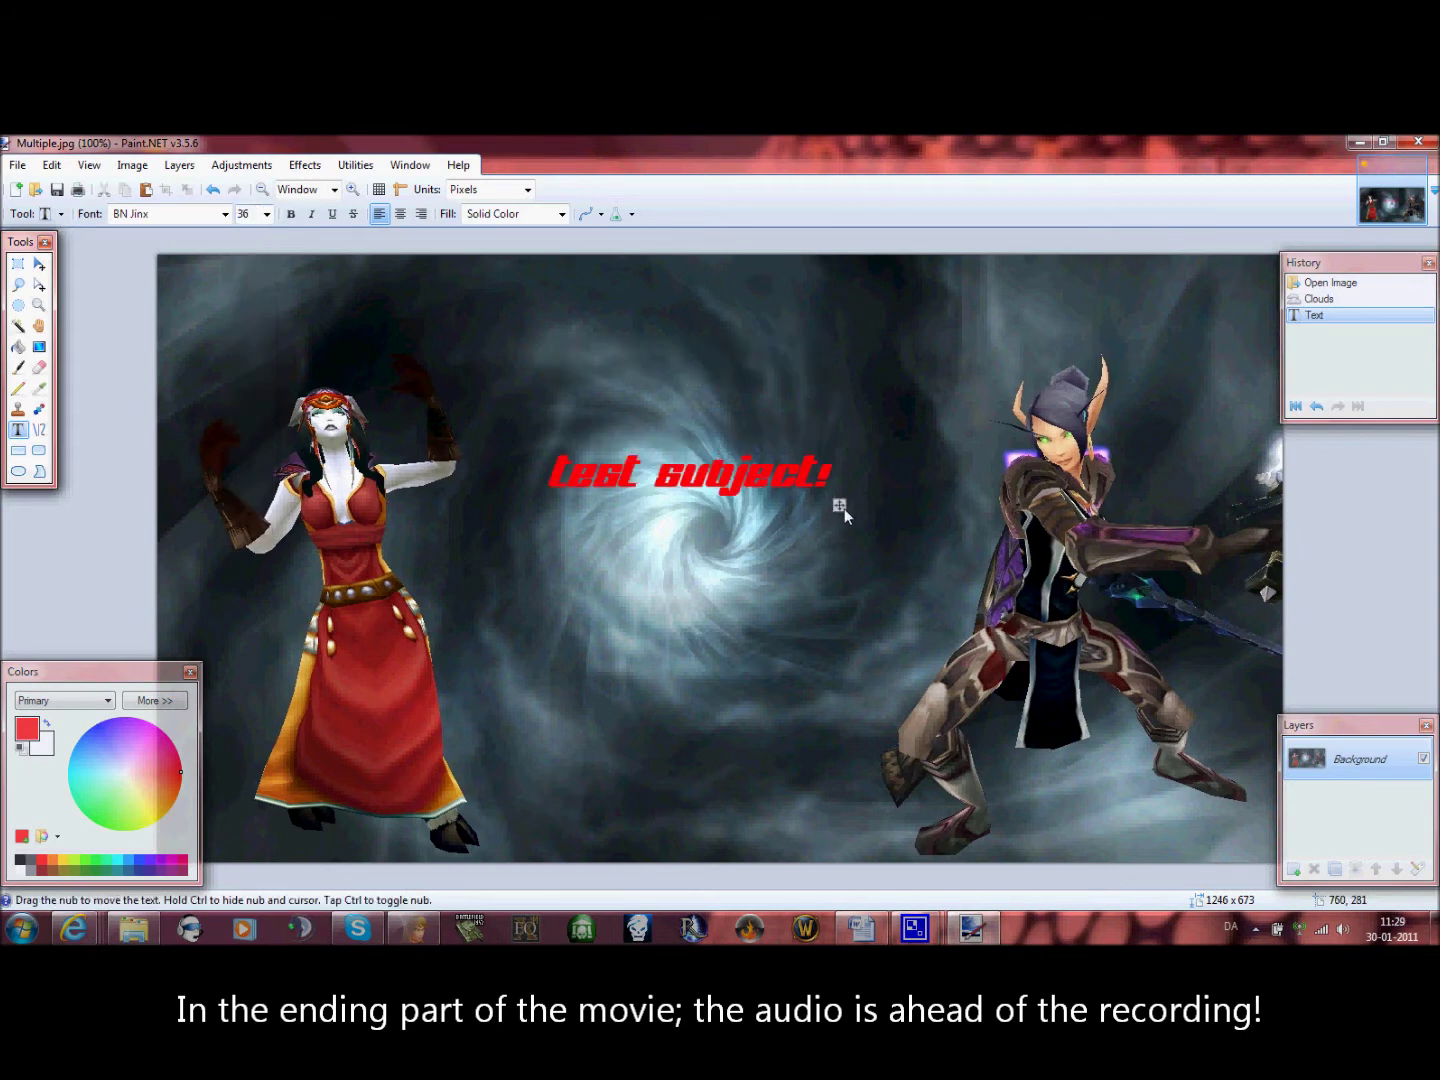
left_click(57, 190)
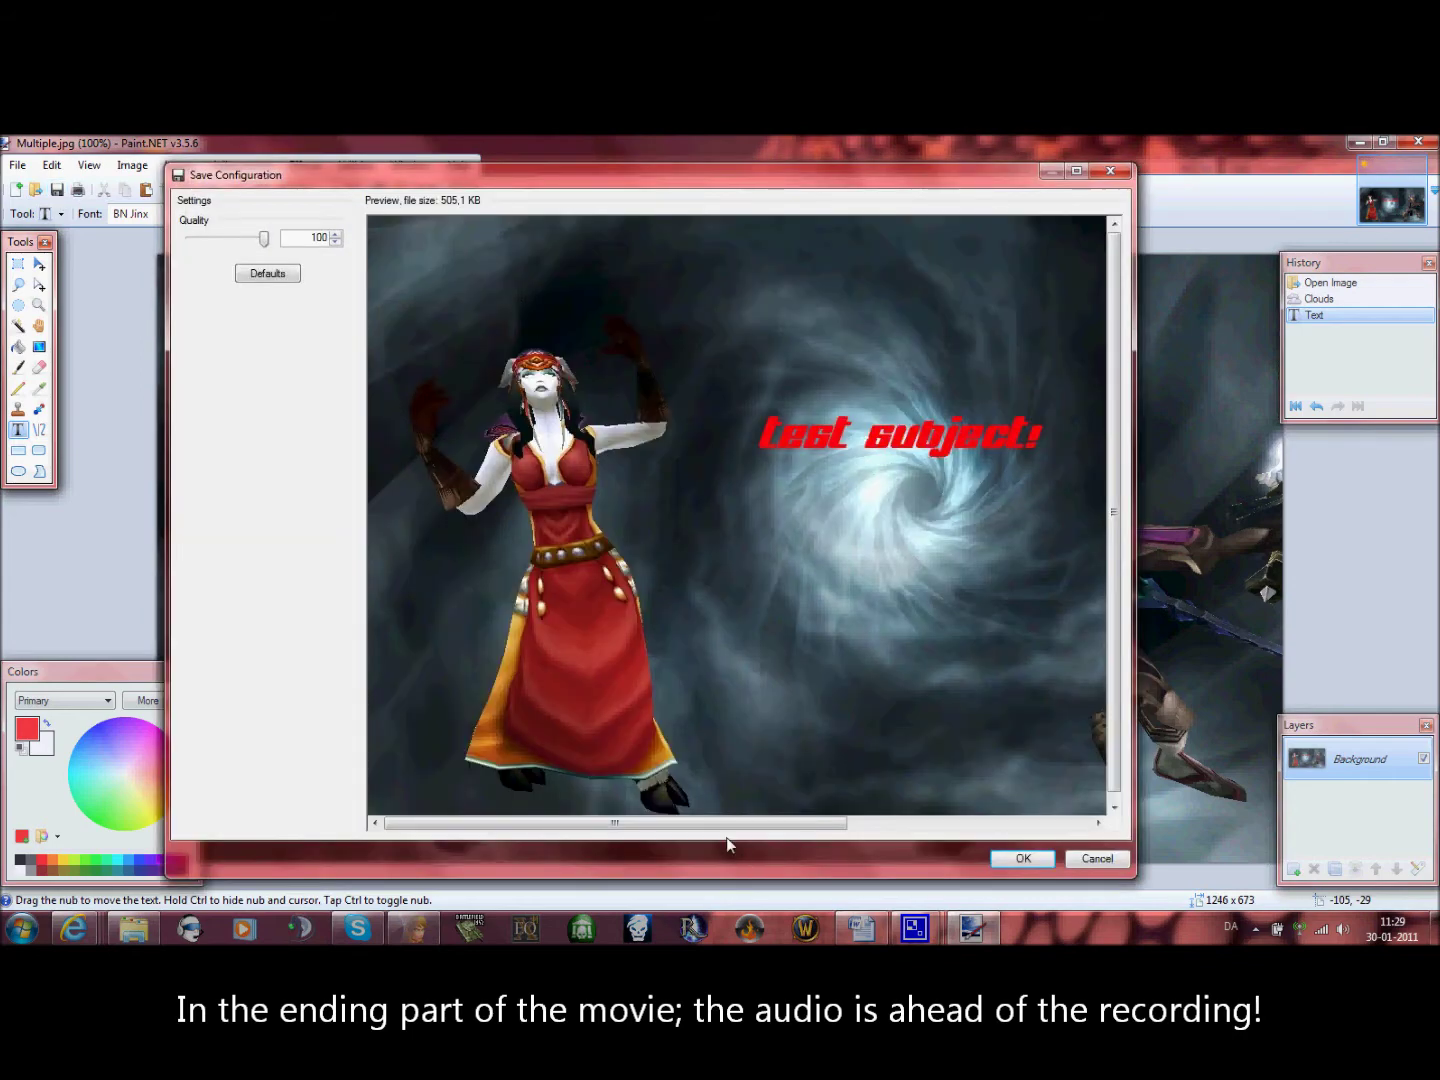
Save the captioned image as Multiple.jpg at JPEG quality 29 and close Paint.NET
mouse_move(696, 822)
left_mouse_down()
mouse_move(900, 813)
mouse_move(712, 824)
left_mouse_up()
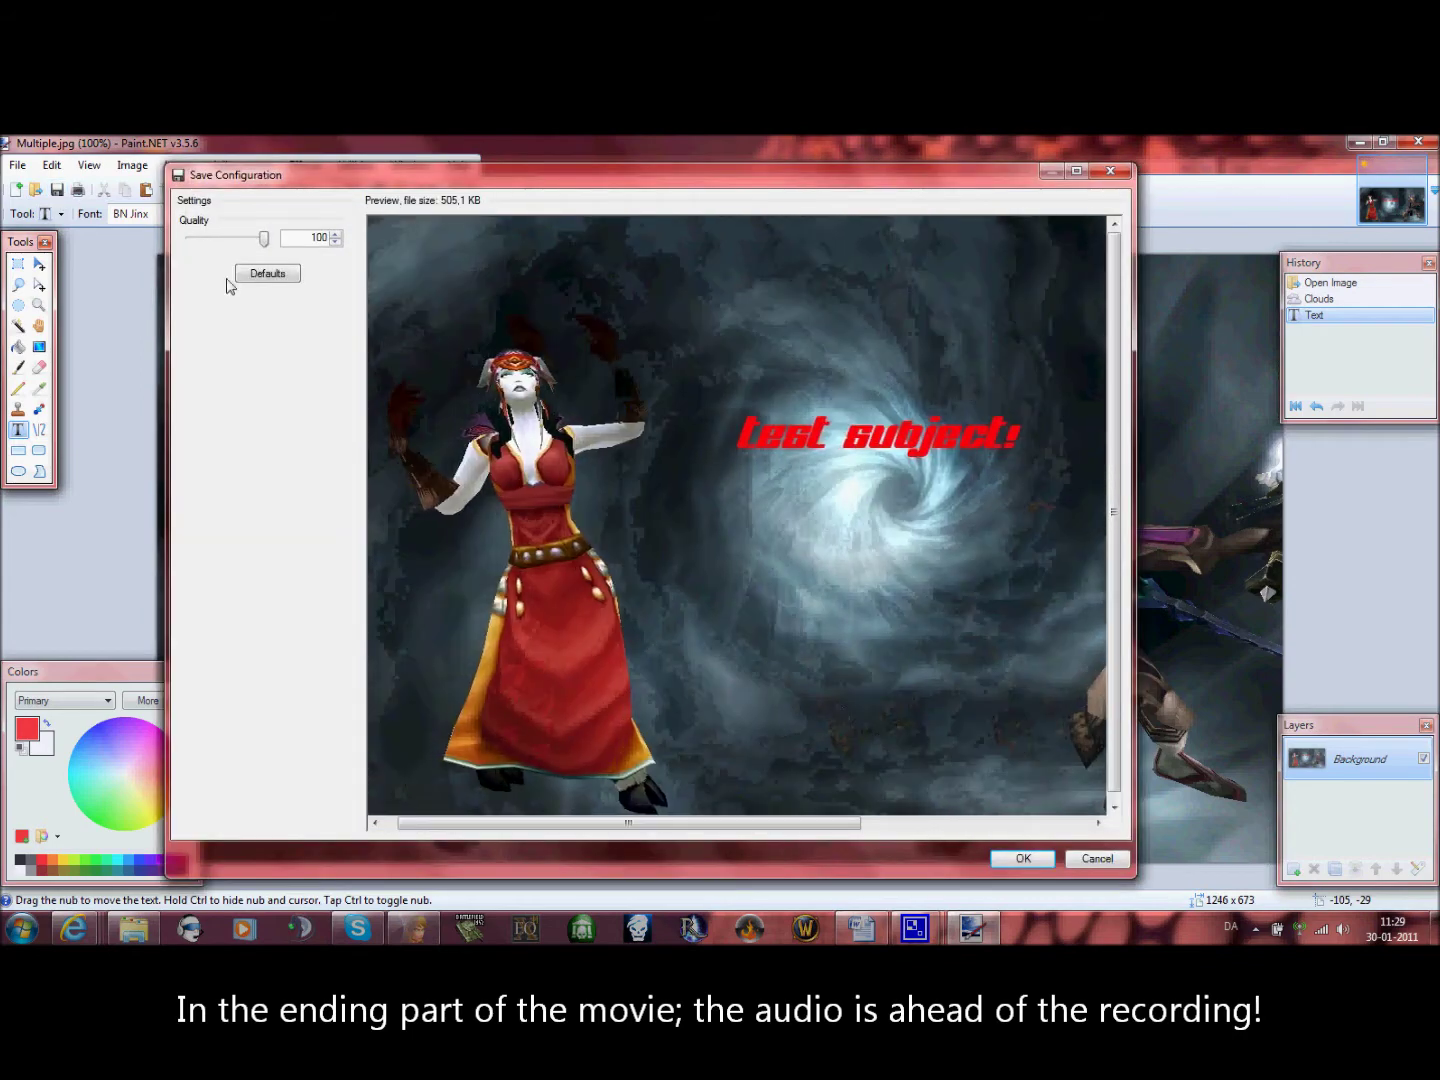
left_click_drag(265, 239, 316, 238)
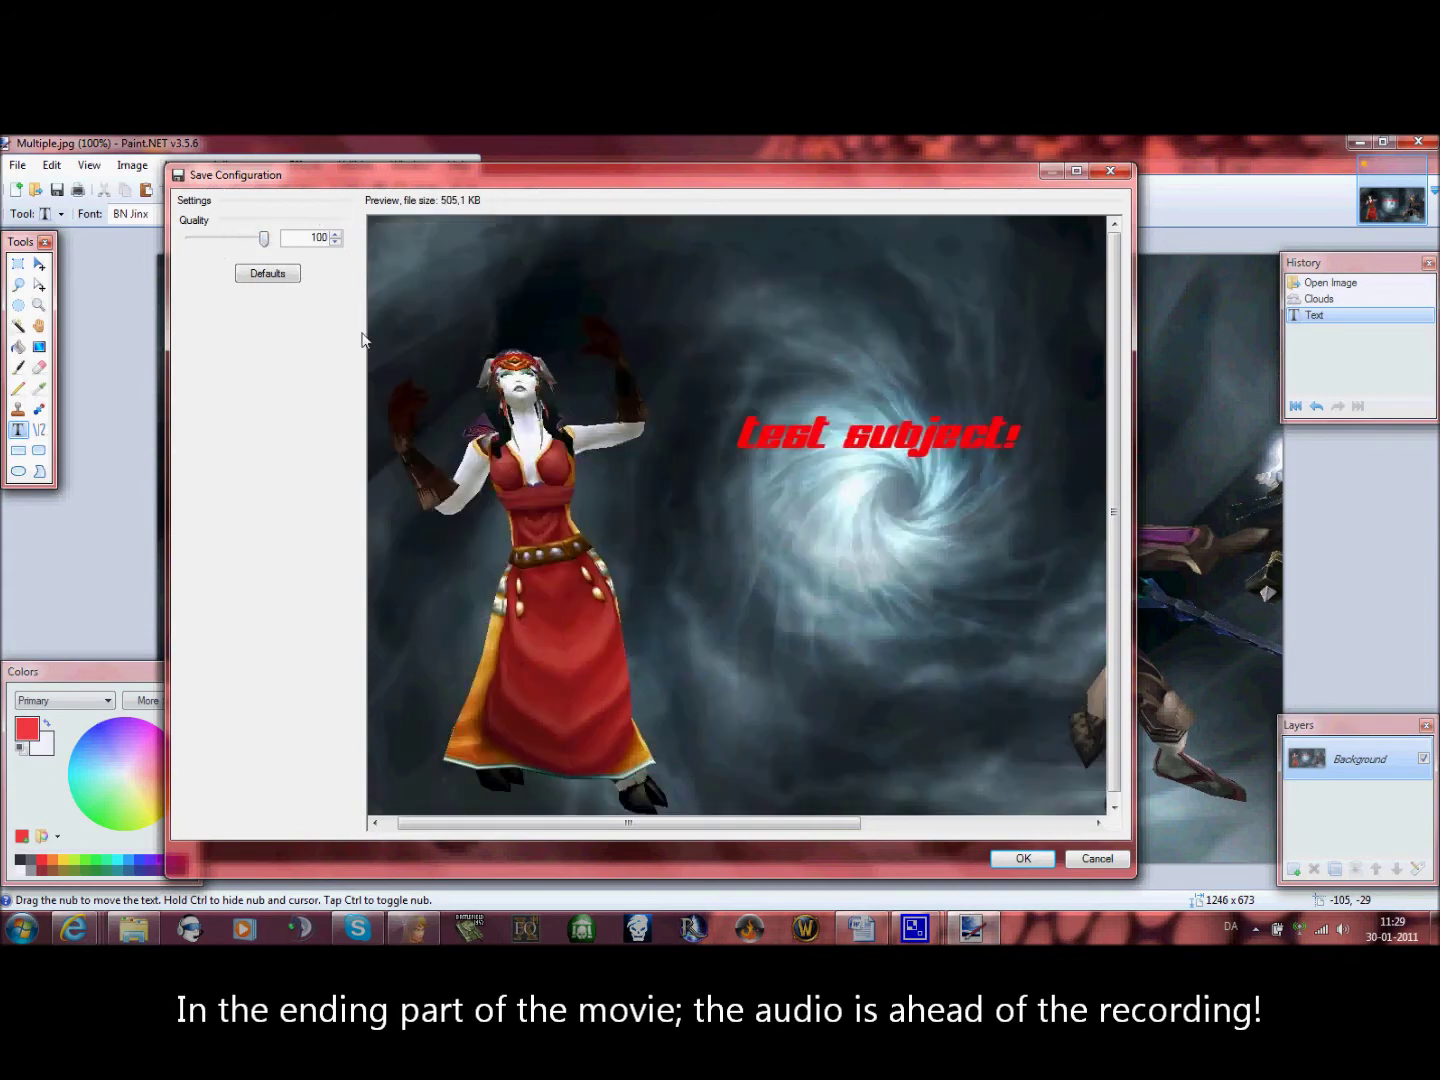
left_click(1022, 858)
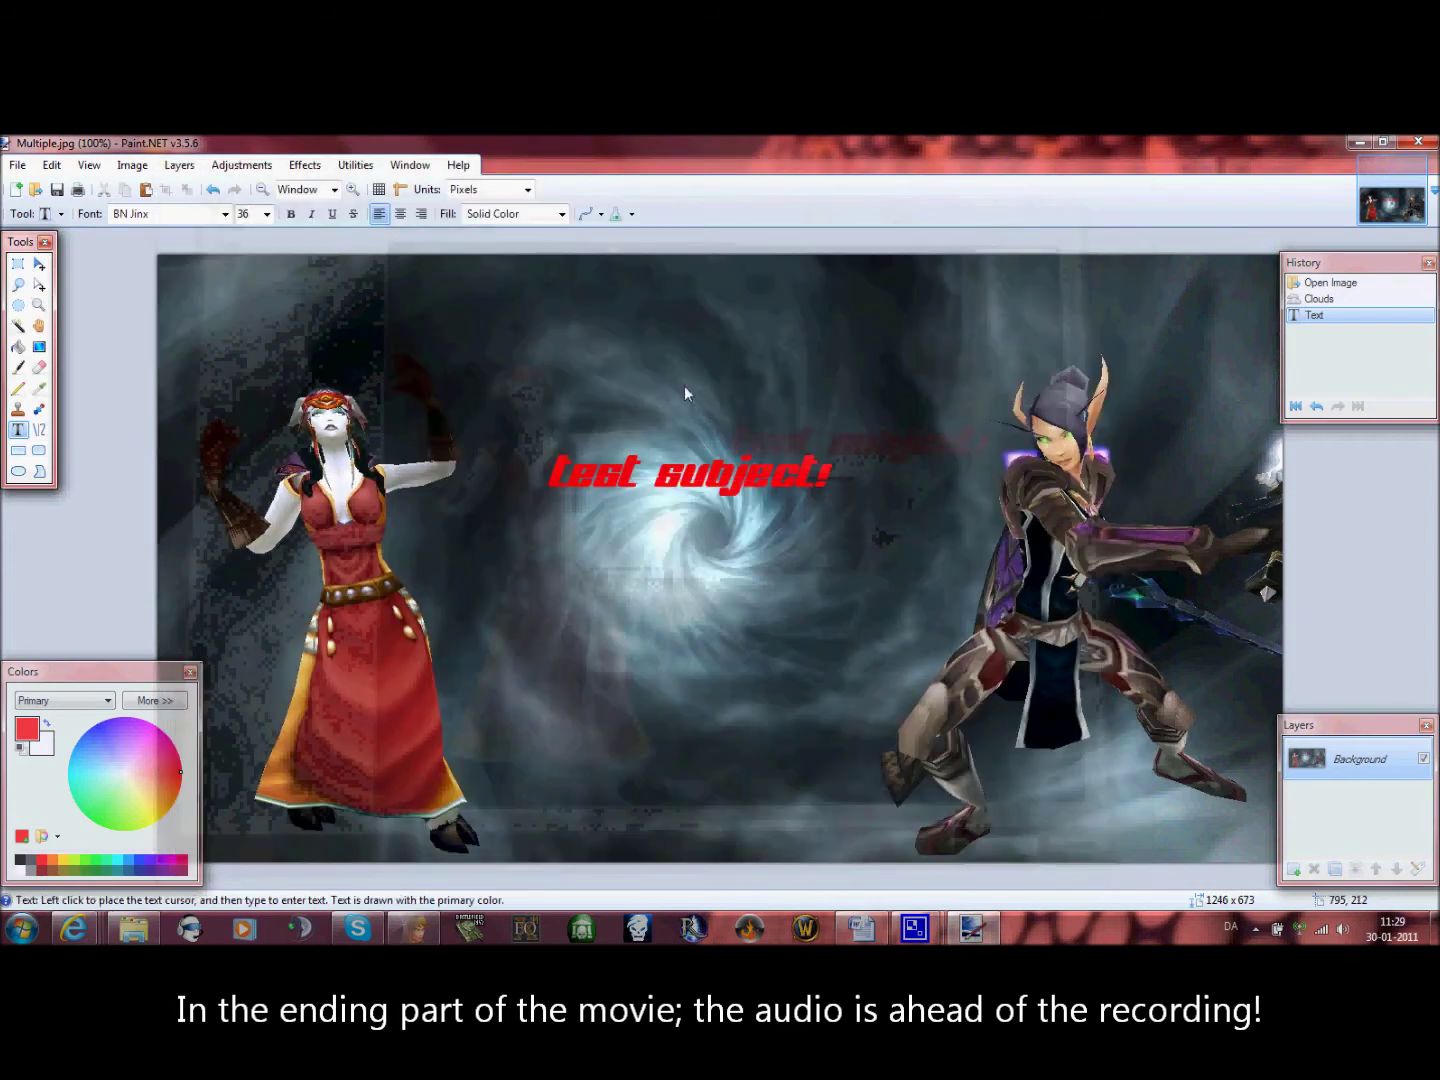
key("alt+F4")
Preview Multiple, BoB and Hyjal Elite2 in Photo Gallery, then return to the character library
double_click(489, 300)
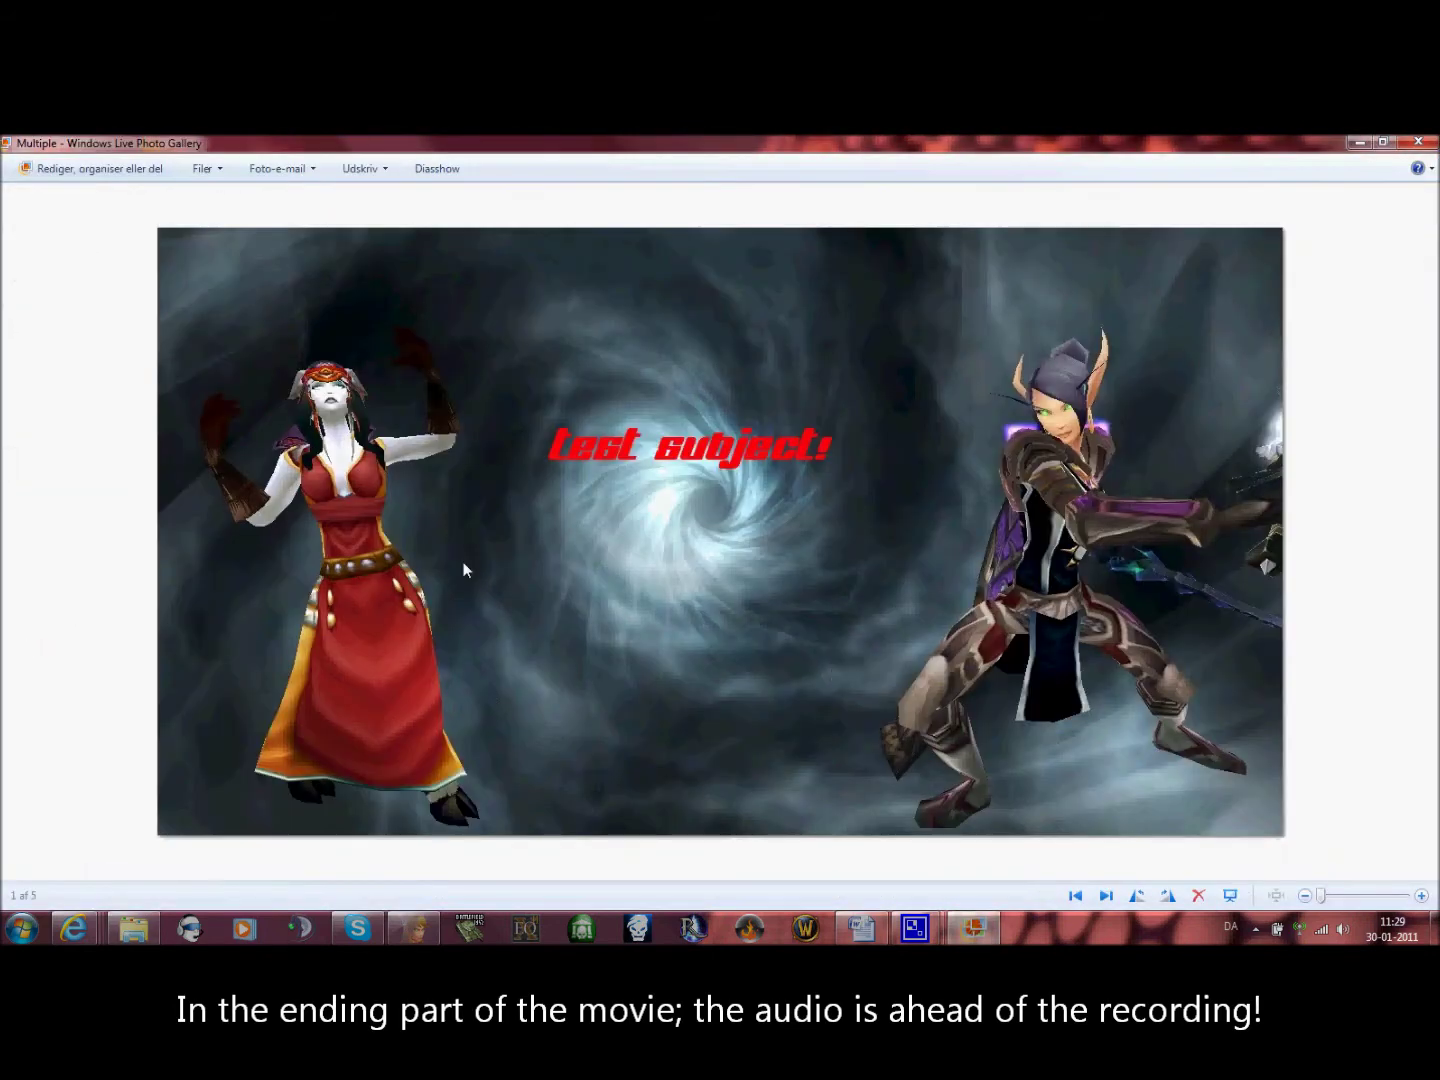
key("alt+F4")
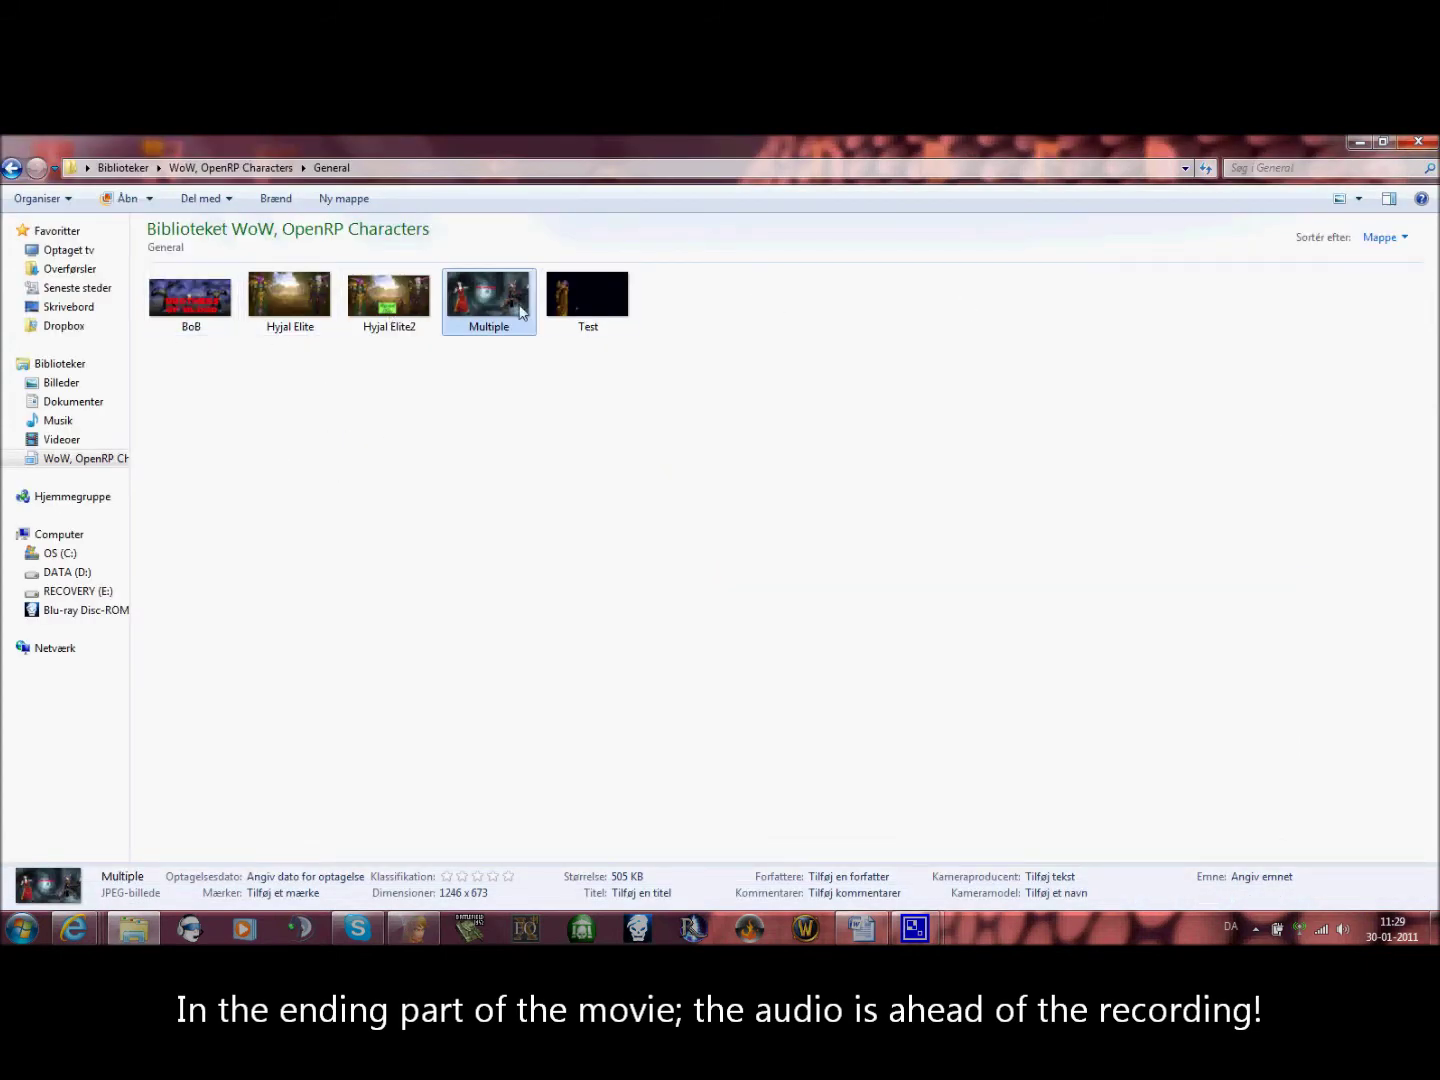
left_click(230, 310)
double_click(229, 310)
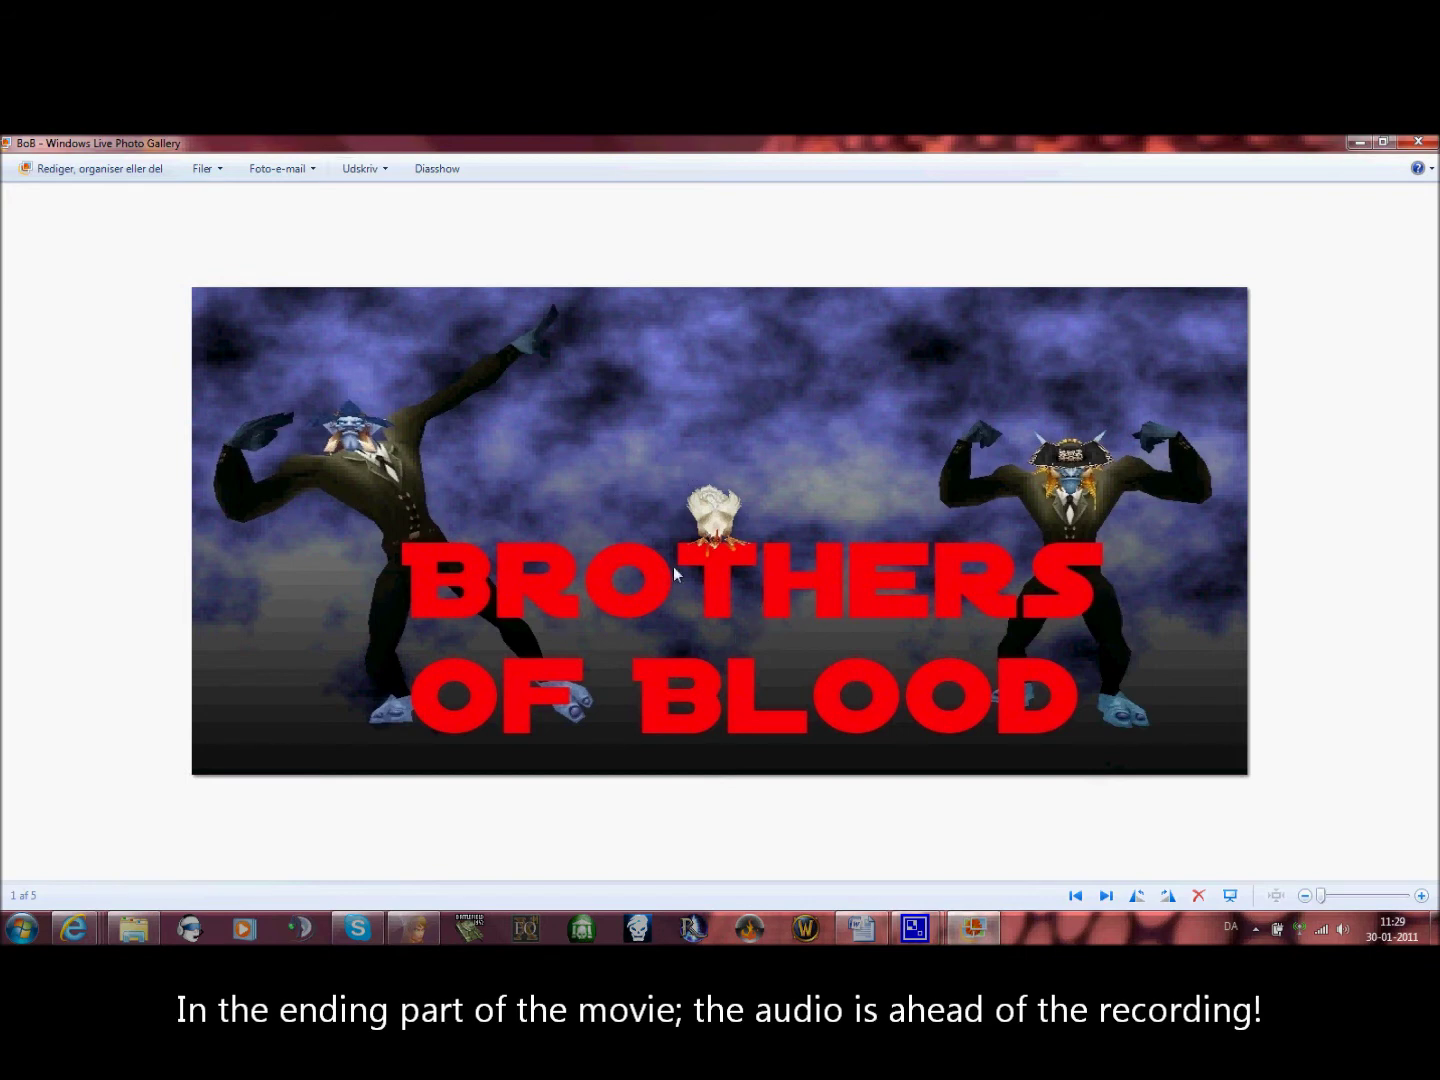
key("alt+F4")
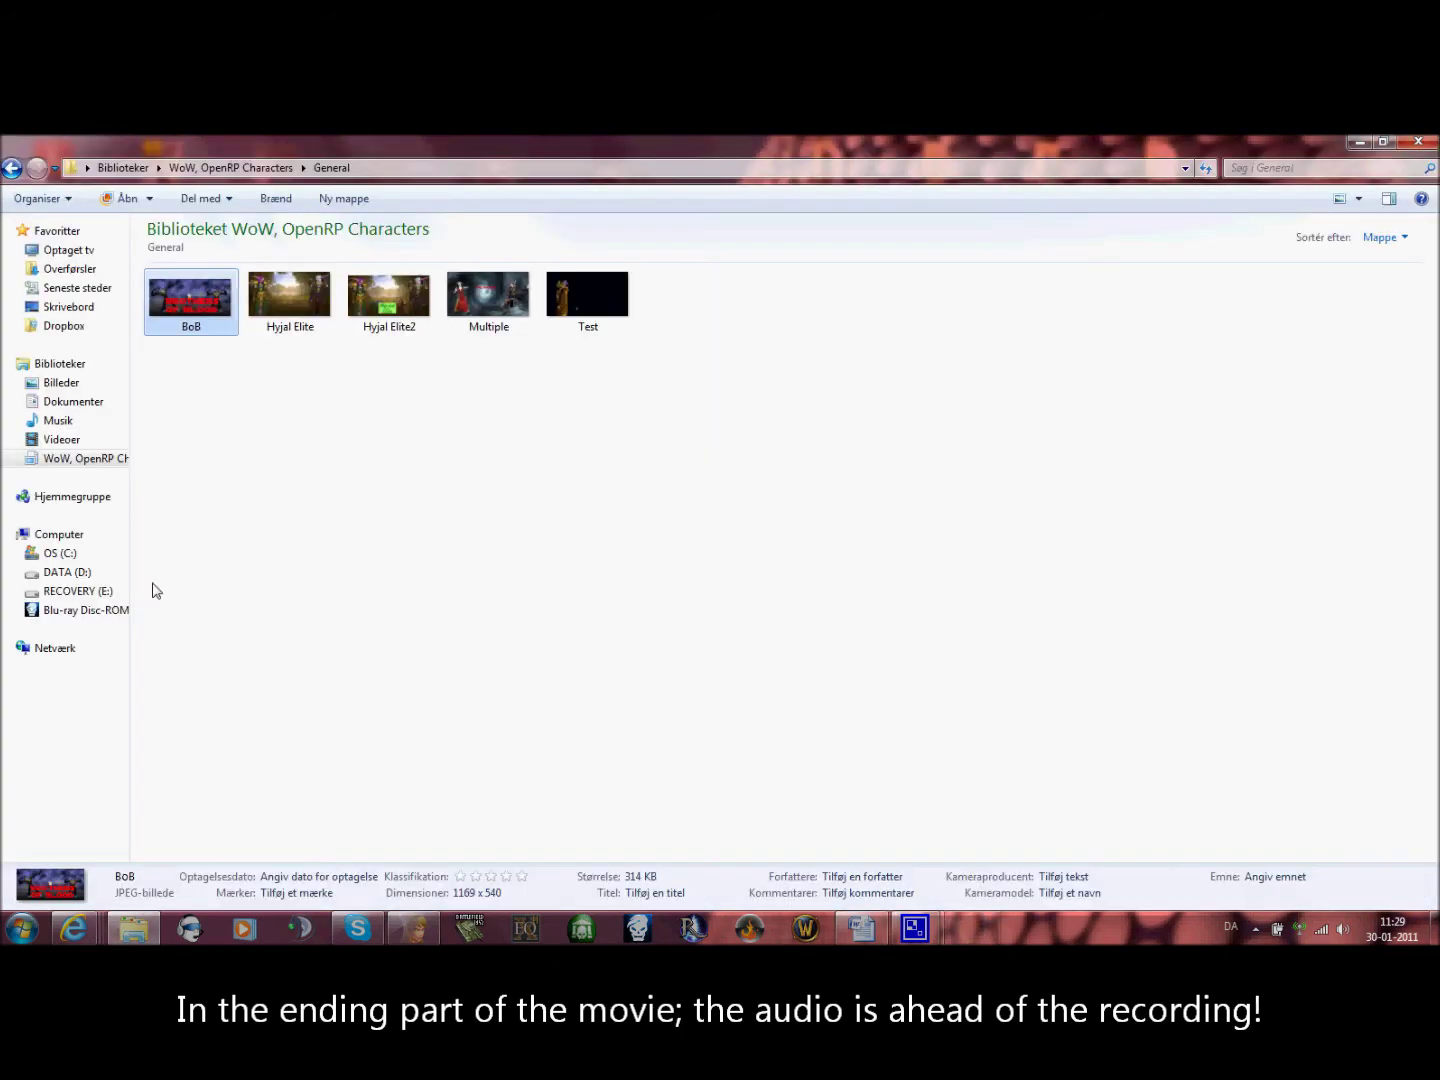
double_click(410, 304)
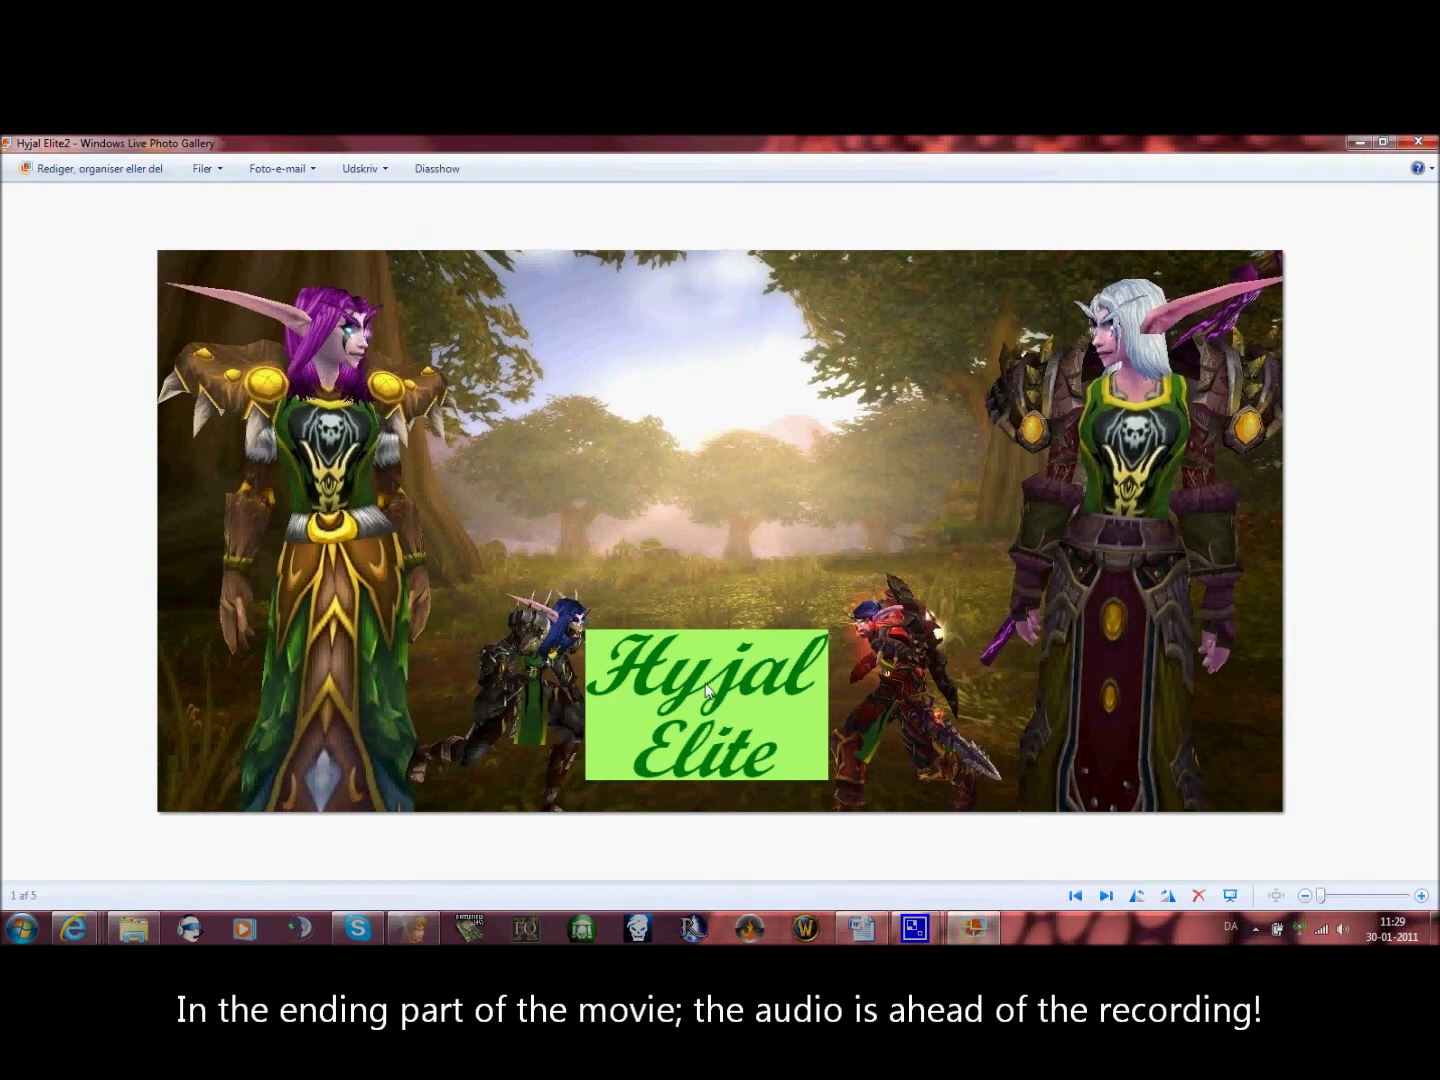
left_click(1417, 143)
left_click(11, 170)
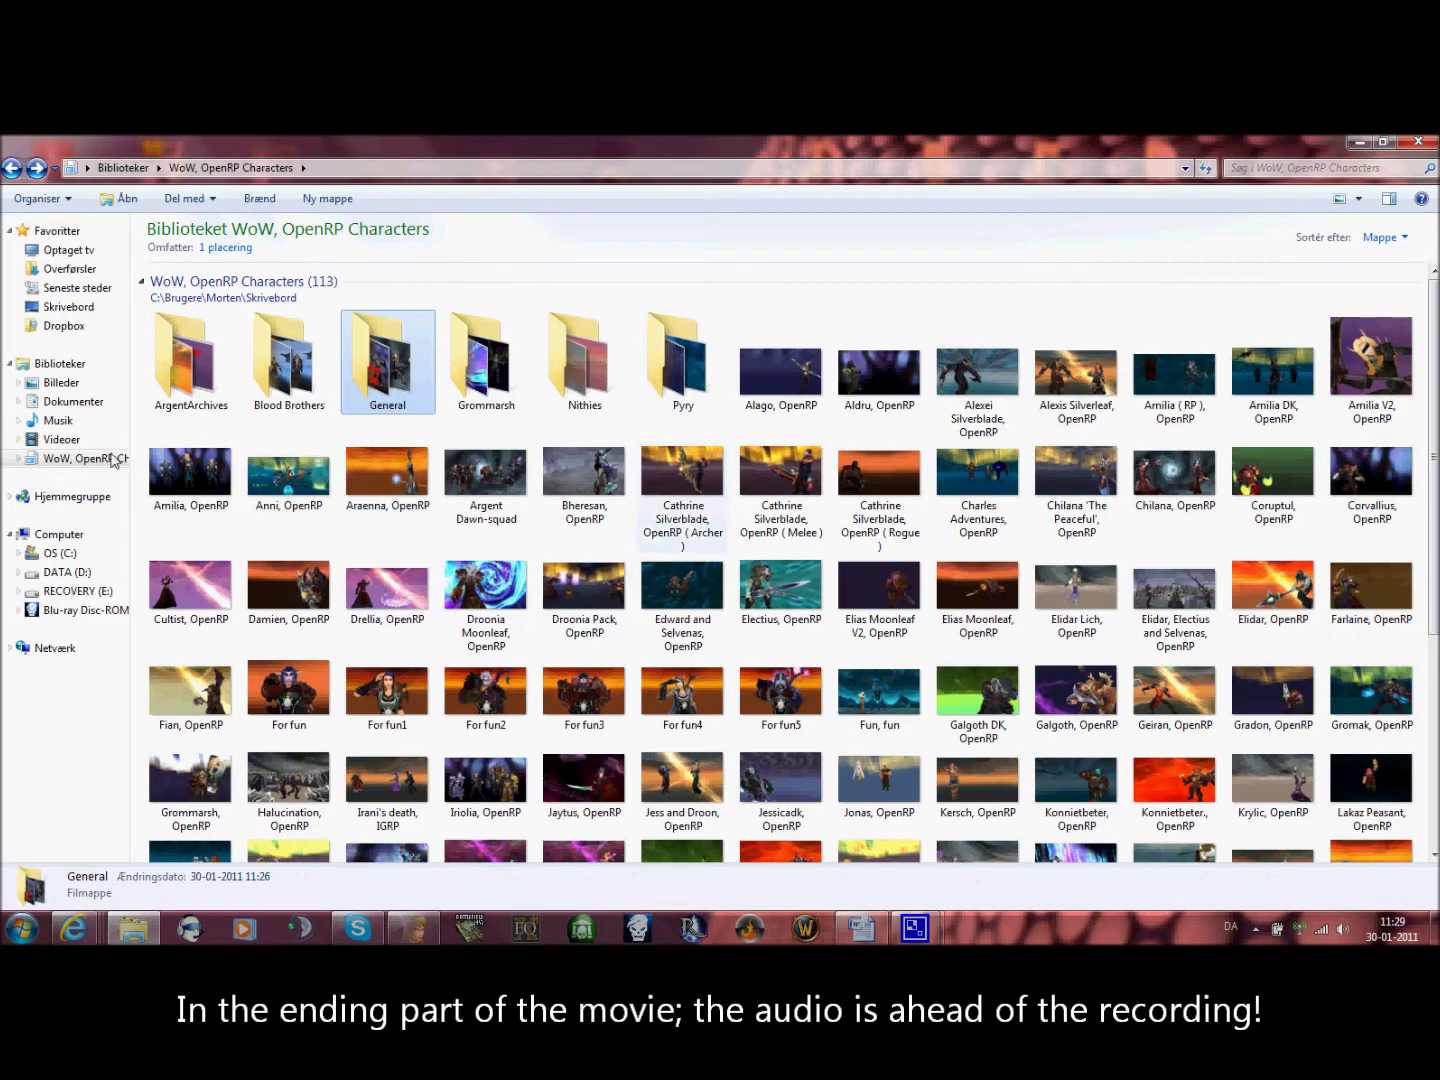
Open ArgentArchives and page through ten banners starting from Eaveen Foxhorn
double_click(166, 350)
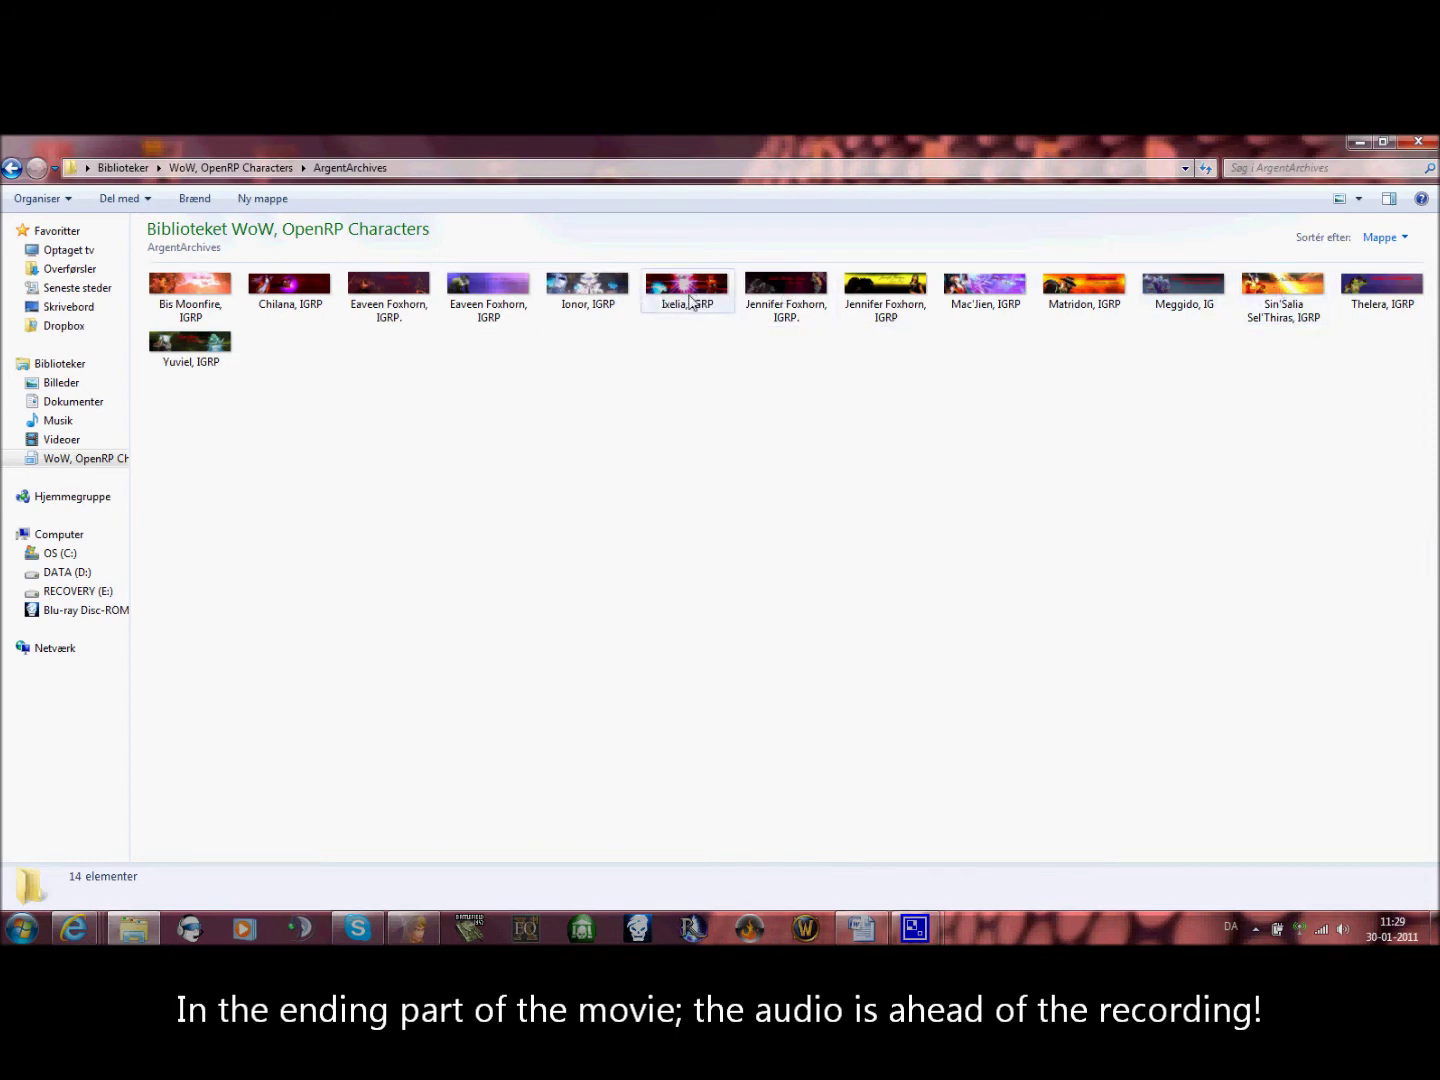
left_click(499, 312)
double_click(393, 311)
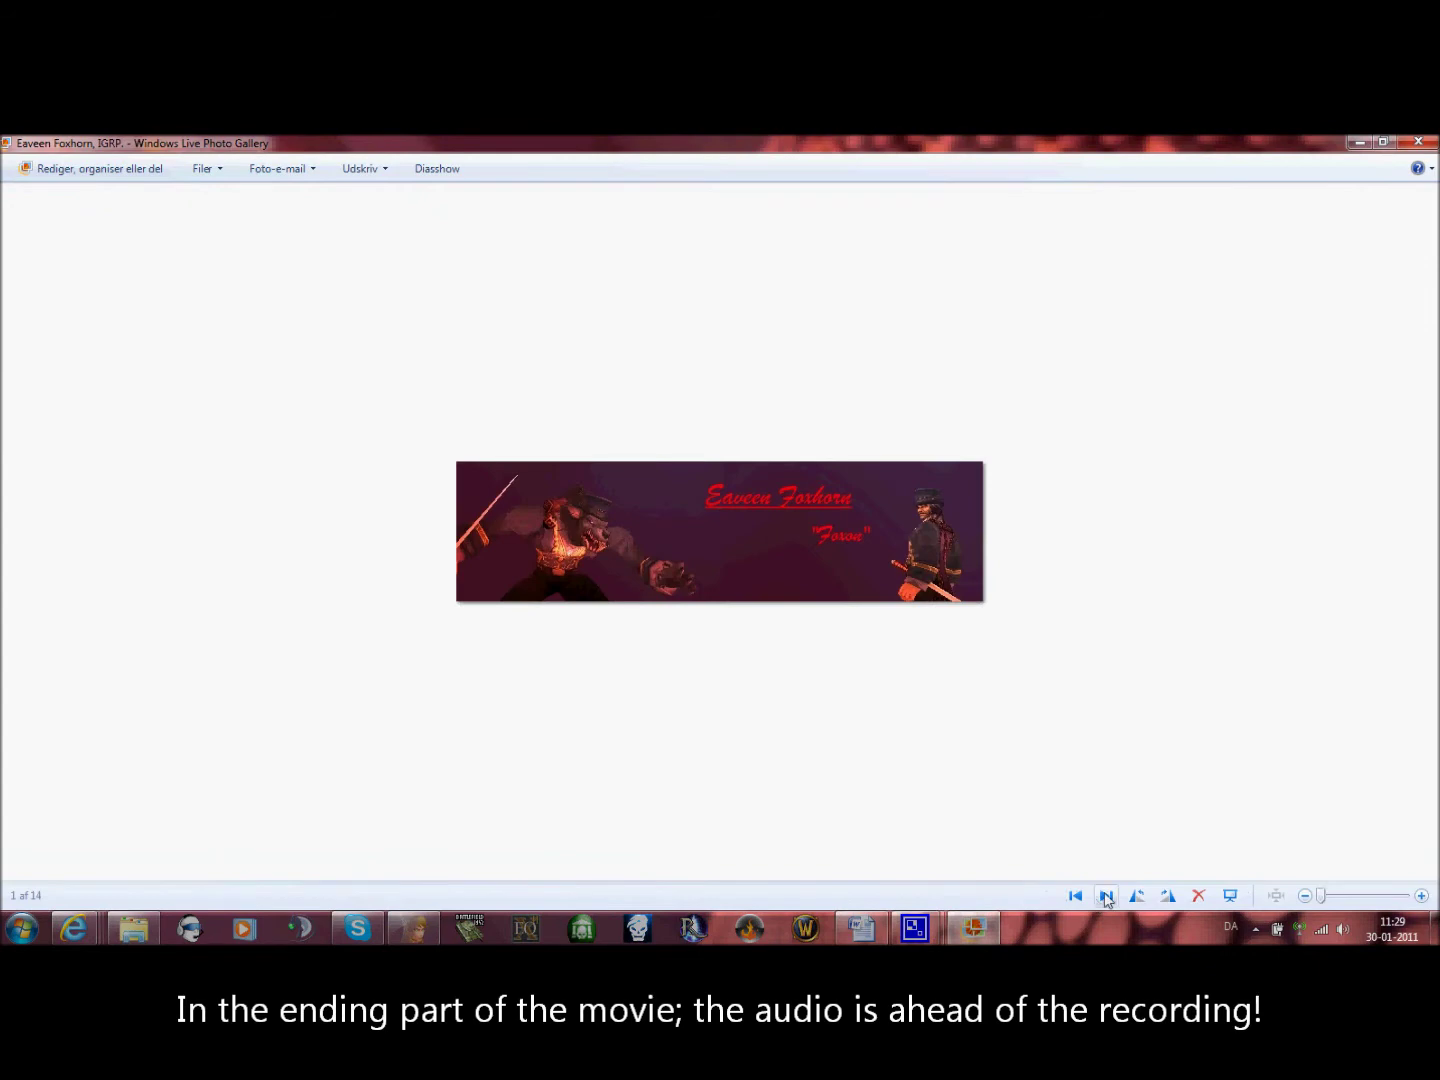
left_click(1106, 896)
left_click(1106, 897)
left_click(1106, 897)
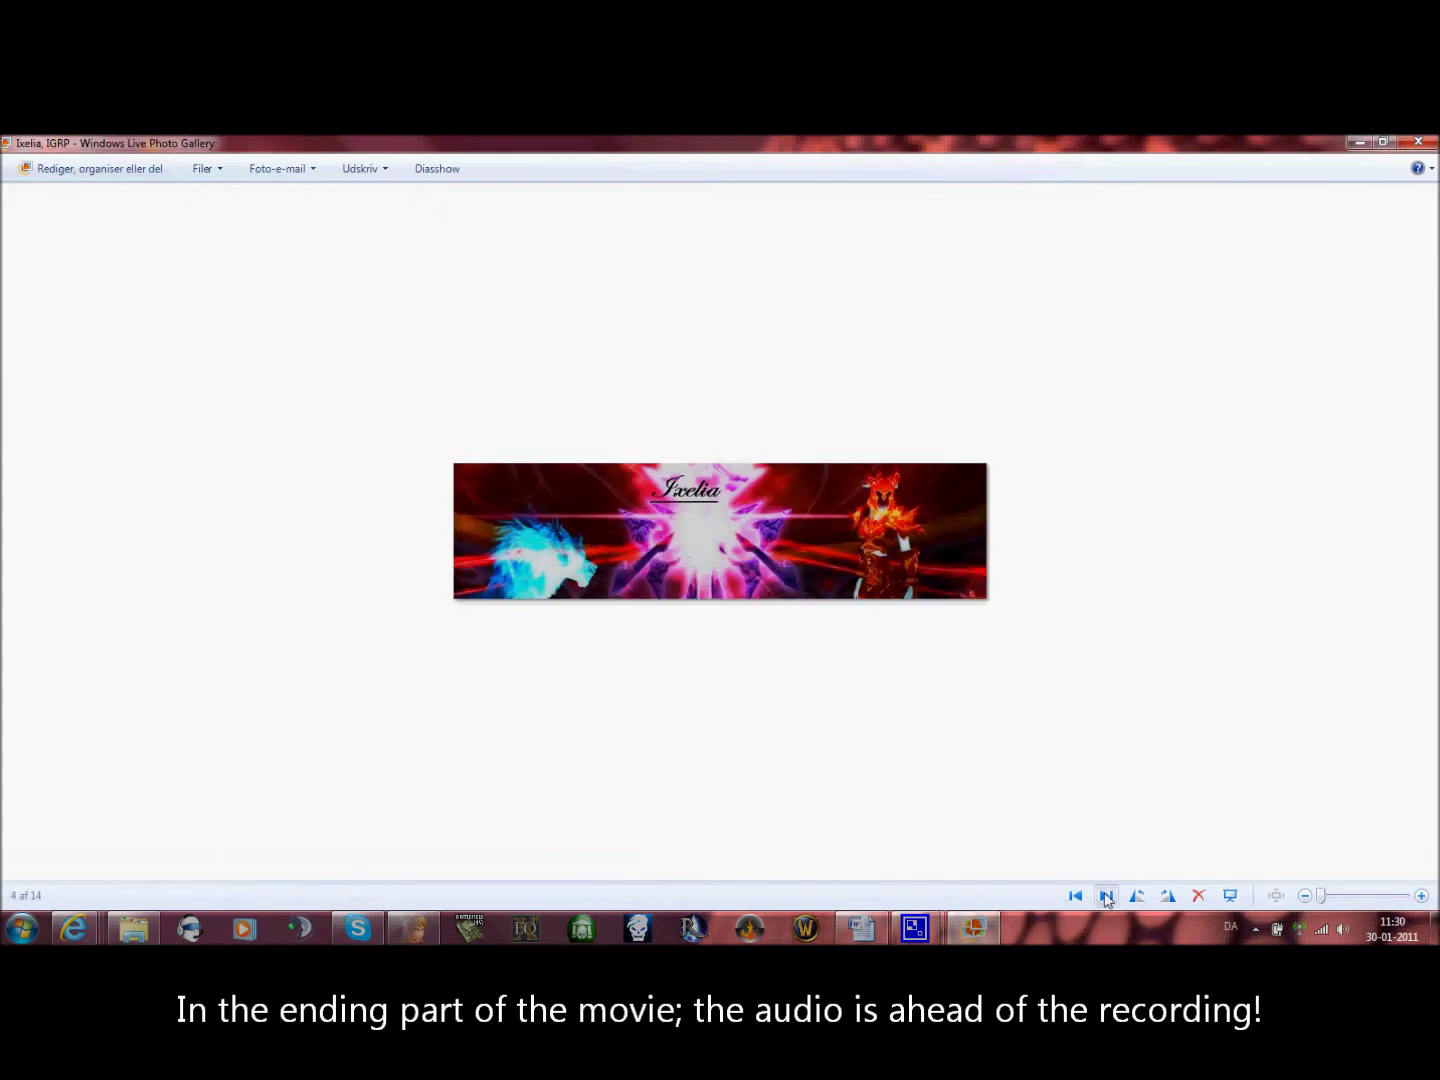
left_click(1106, 896)
left_click(1106, 897)
left_click(1106, 896)
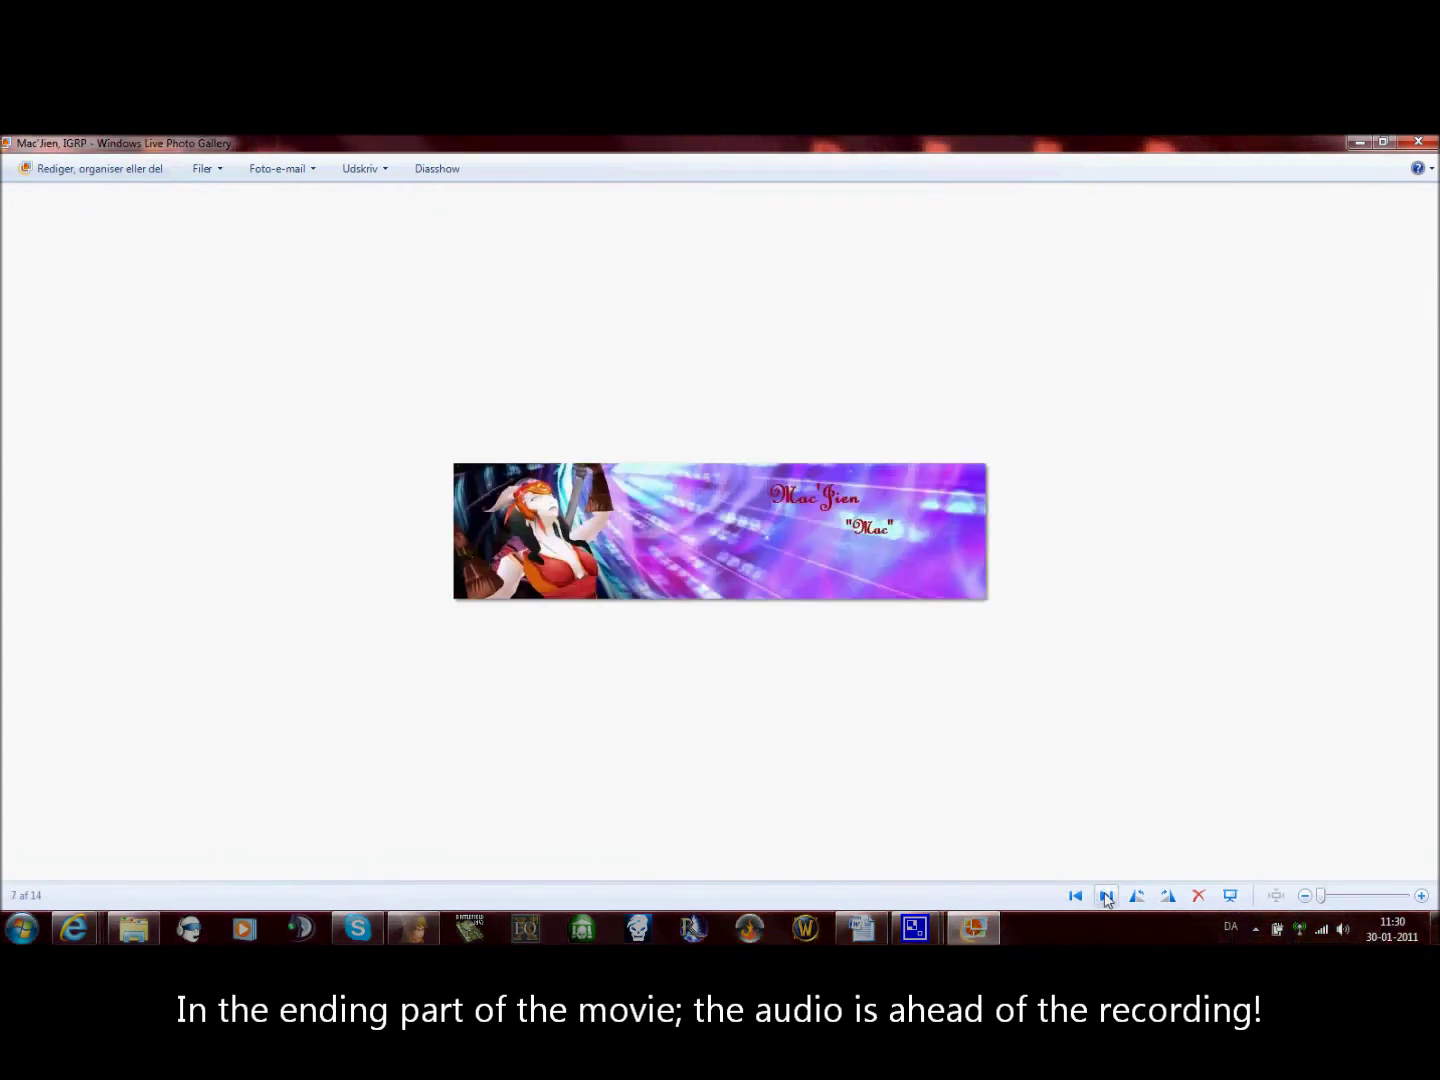
left_click(1106, 896)
left_click(1105, 896)
left_click(1106, 897)
left_click(1105, 897)
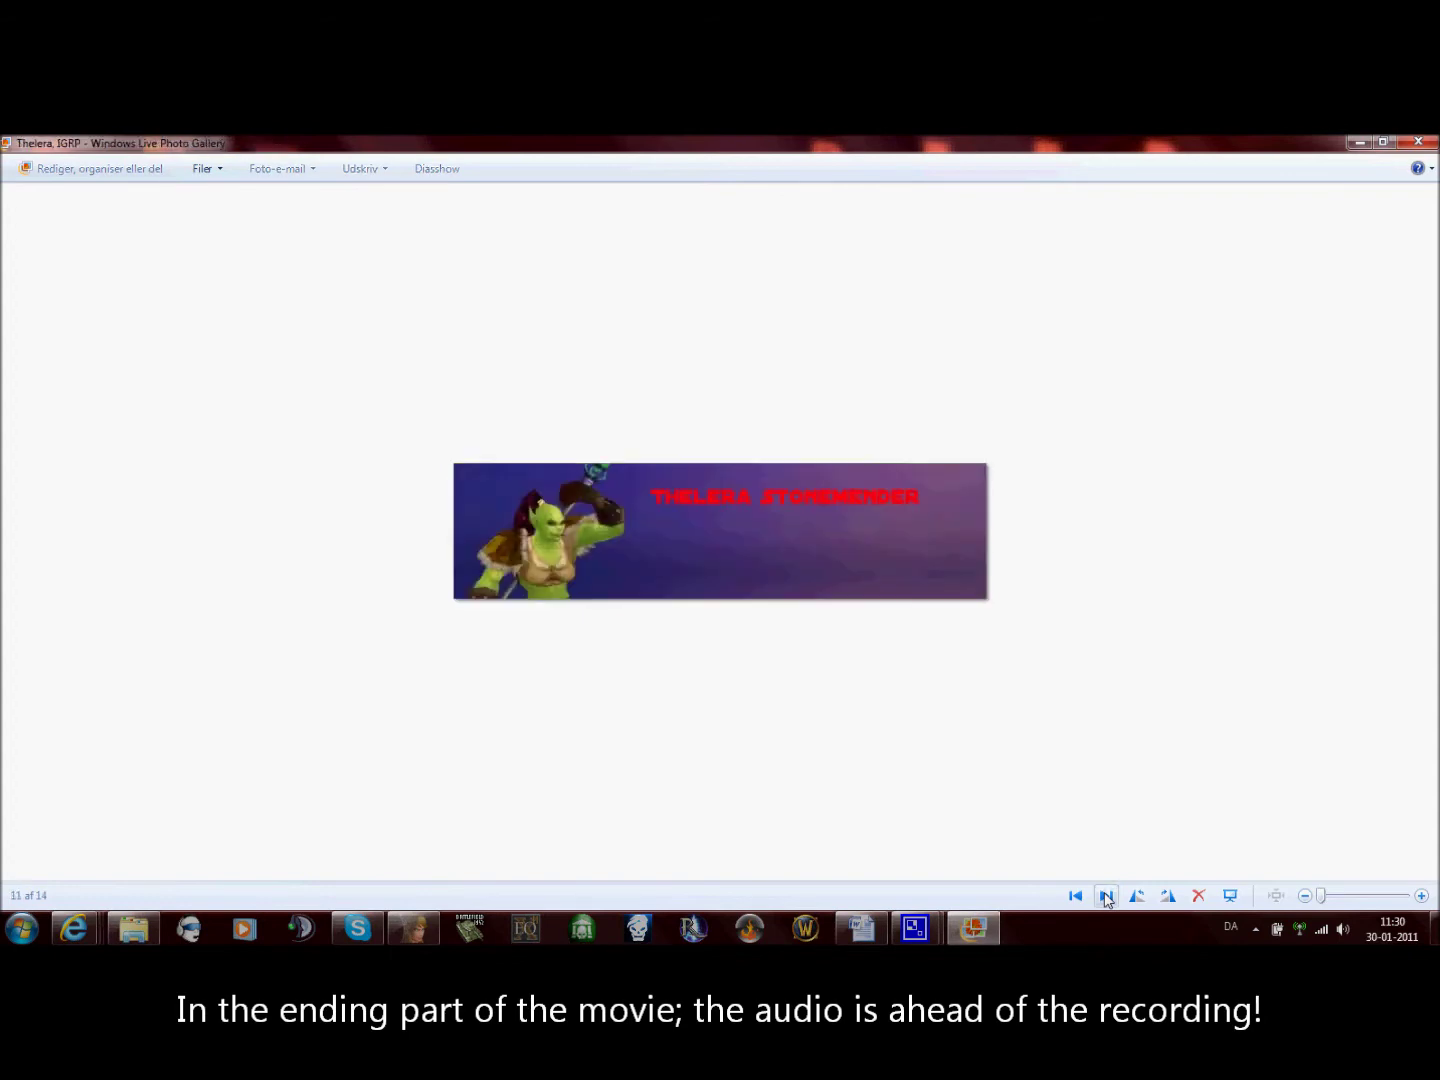
left_click(1106, 896)
Close the banner viewer and the Explorer window, and restore the Model Viewer scene
key("alt+F4")
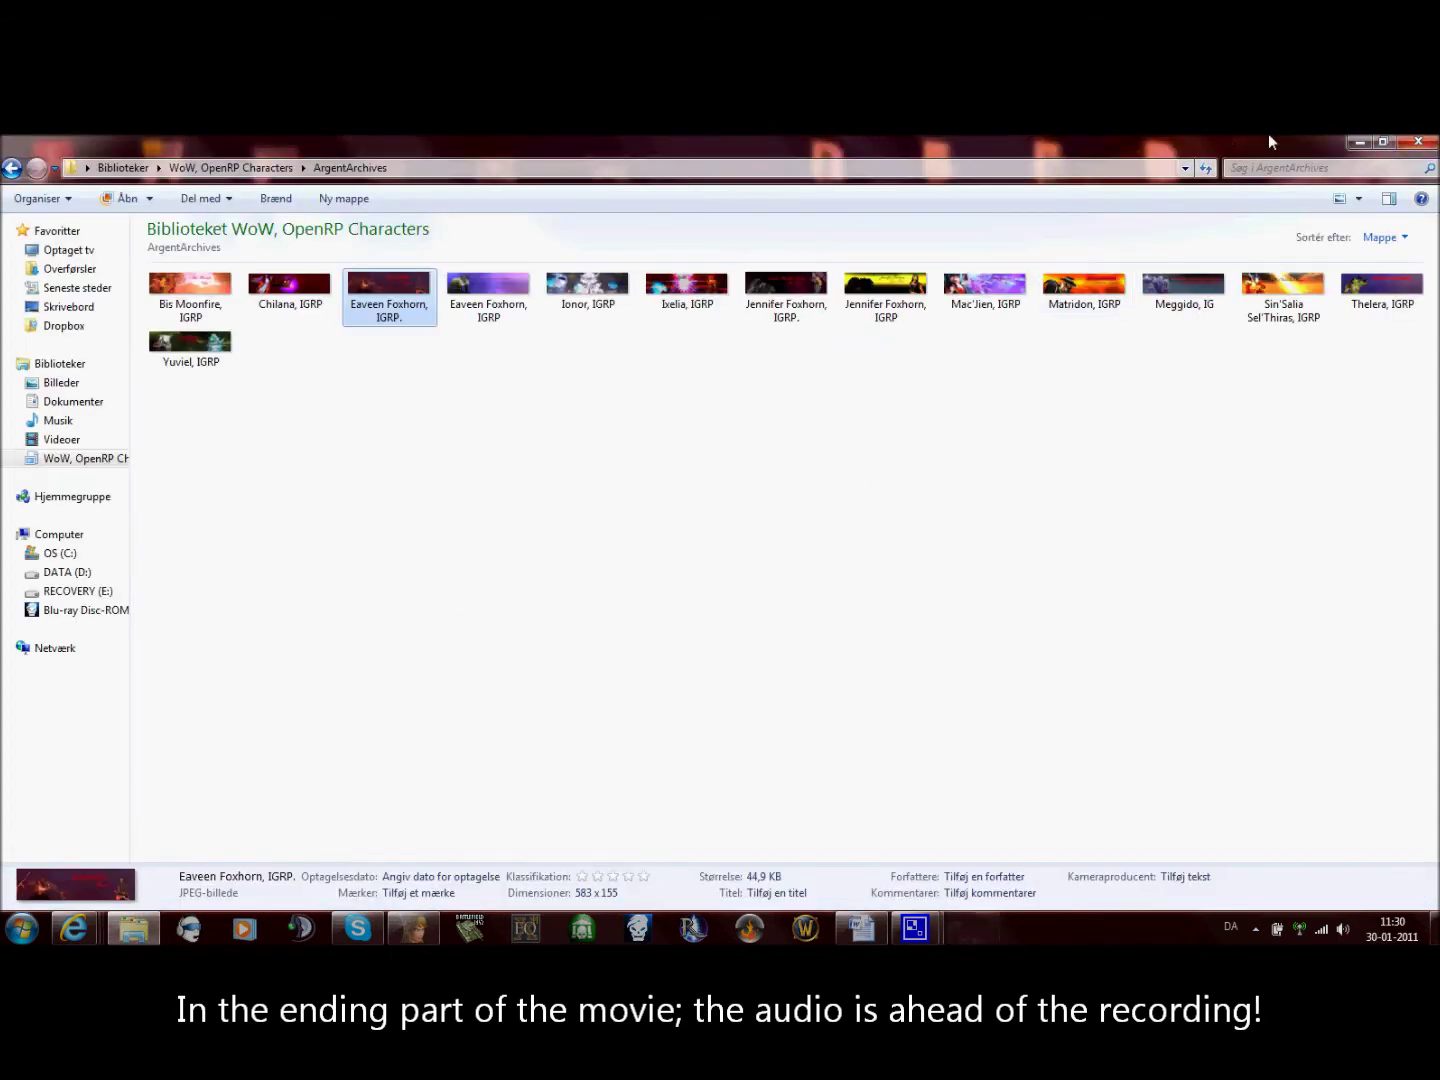
left_click(1418, 141)
left_click(413, 928)
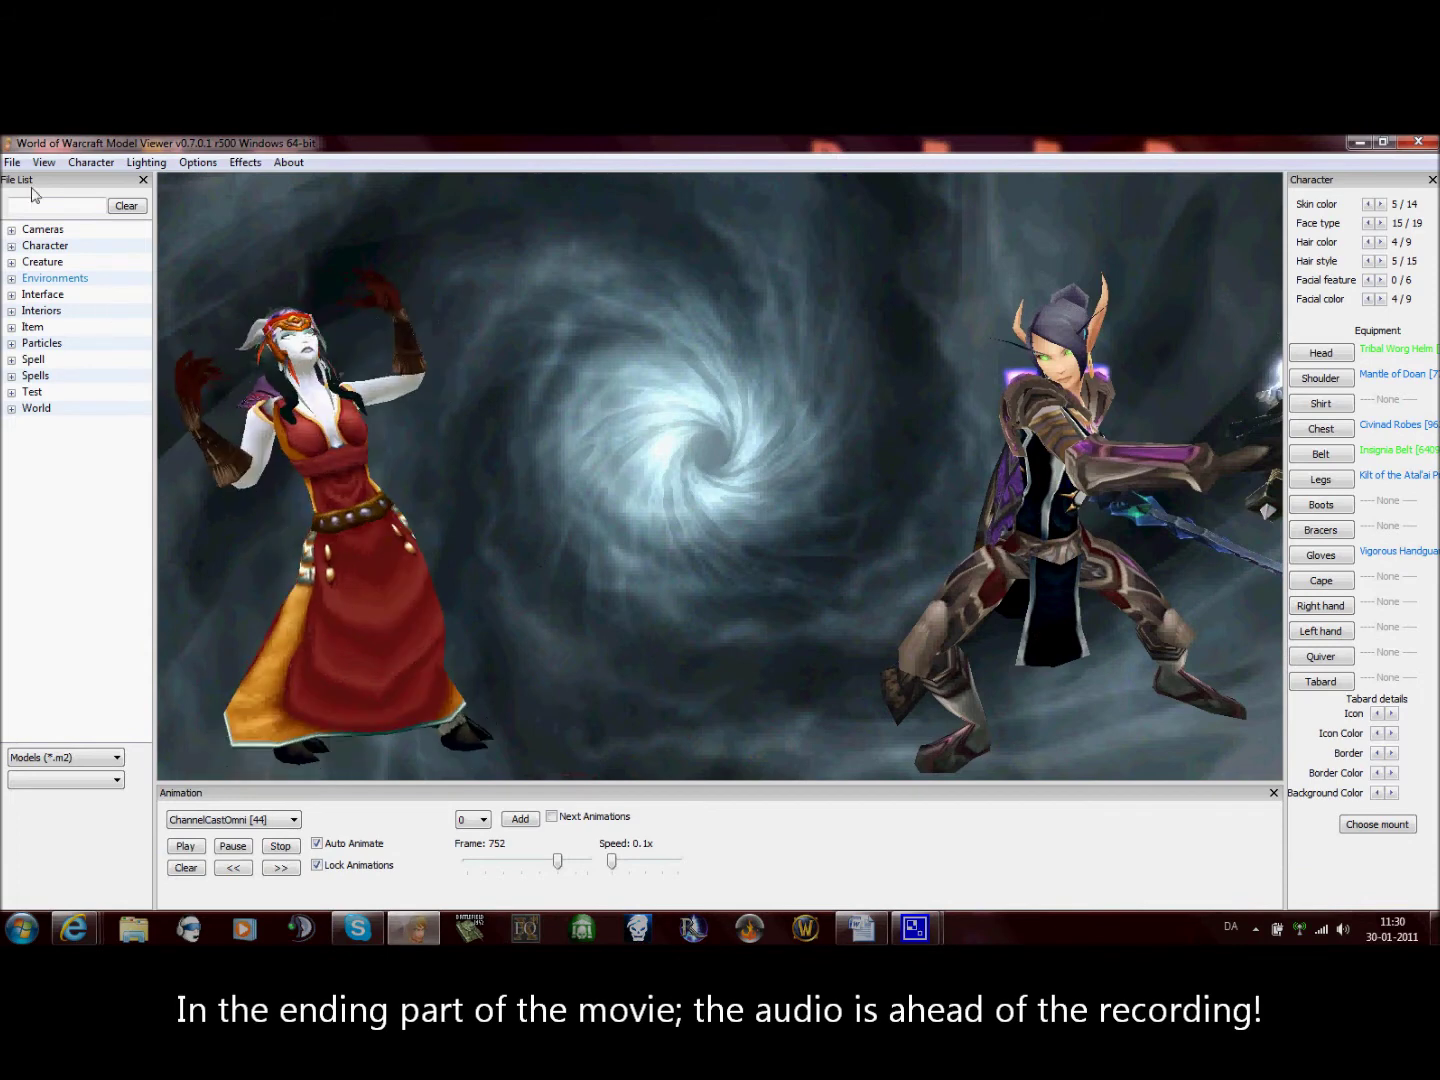
Load the (Raid)Nithrran character from Dokumenter\WoW Chars\(Raid)\Chars\Bosses into the scene
left_click(79, 165)
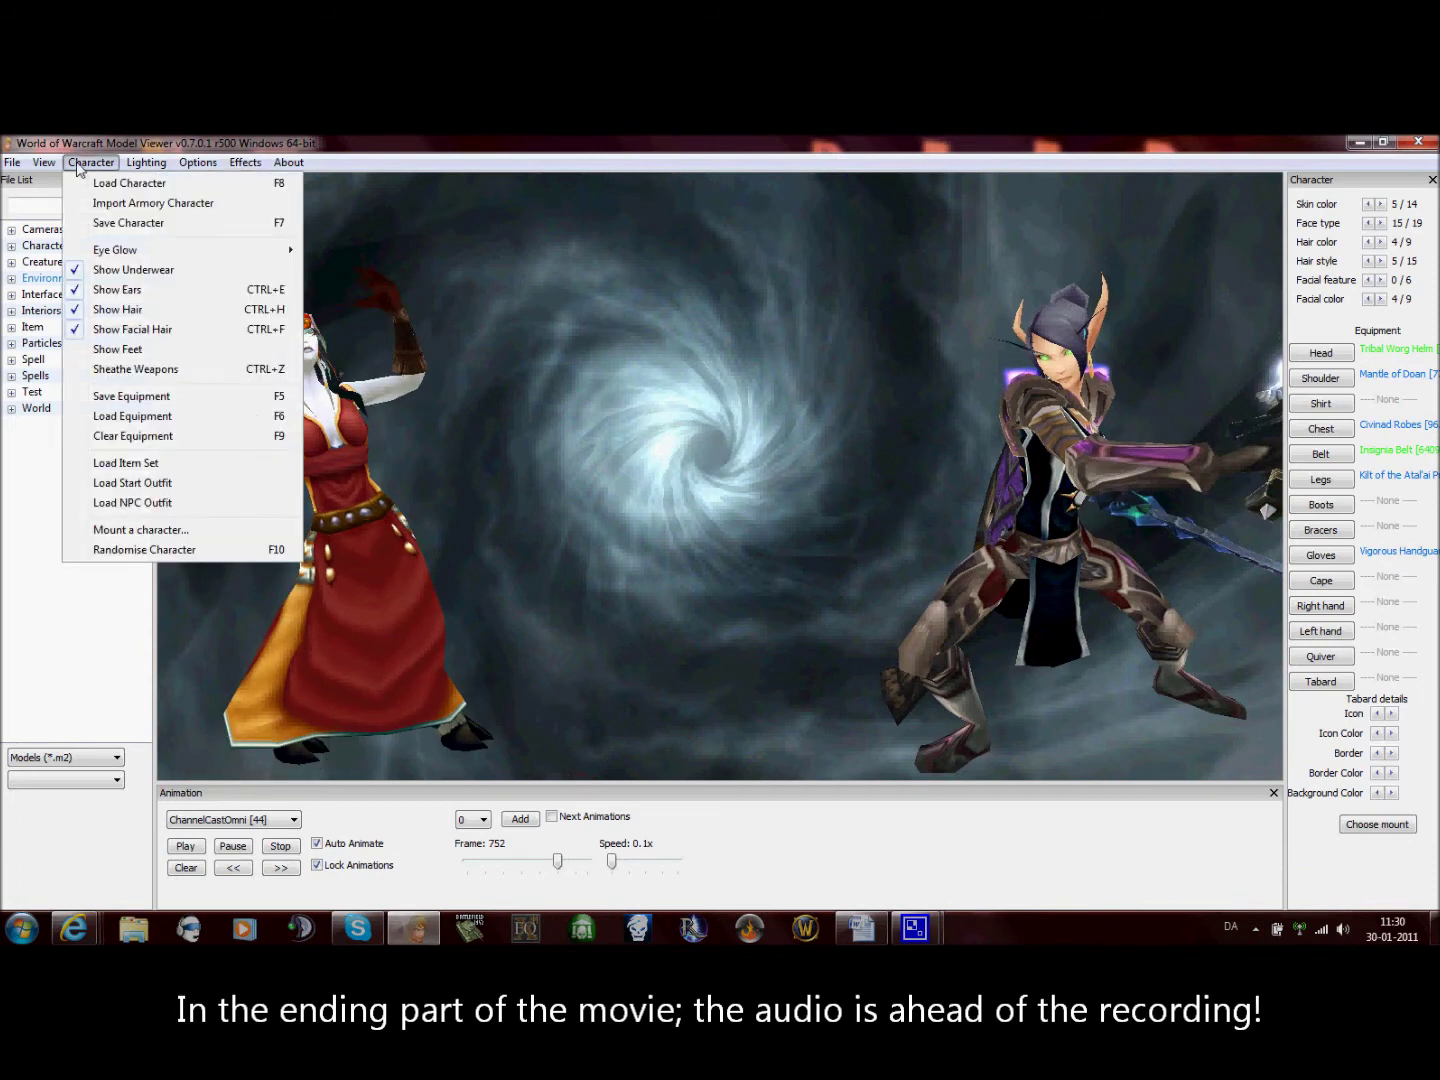
mouse_move(48, 167)
left_click(129, 184)
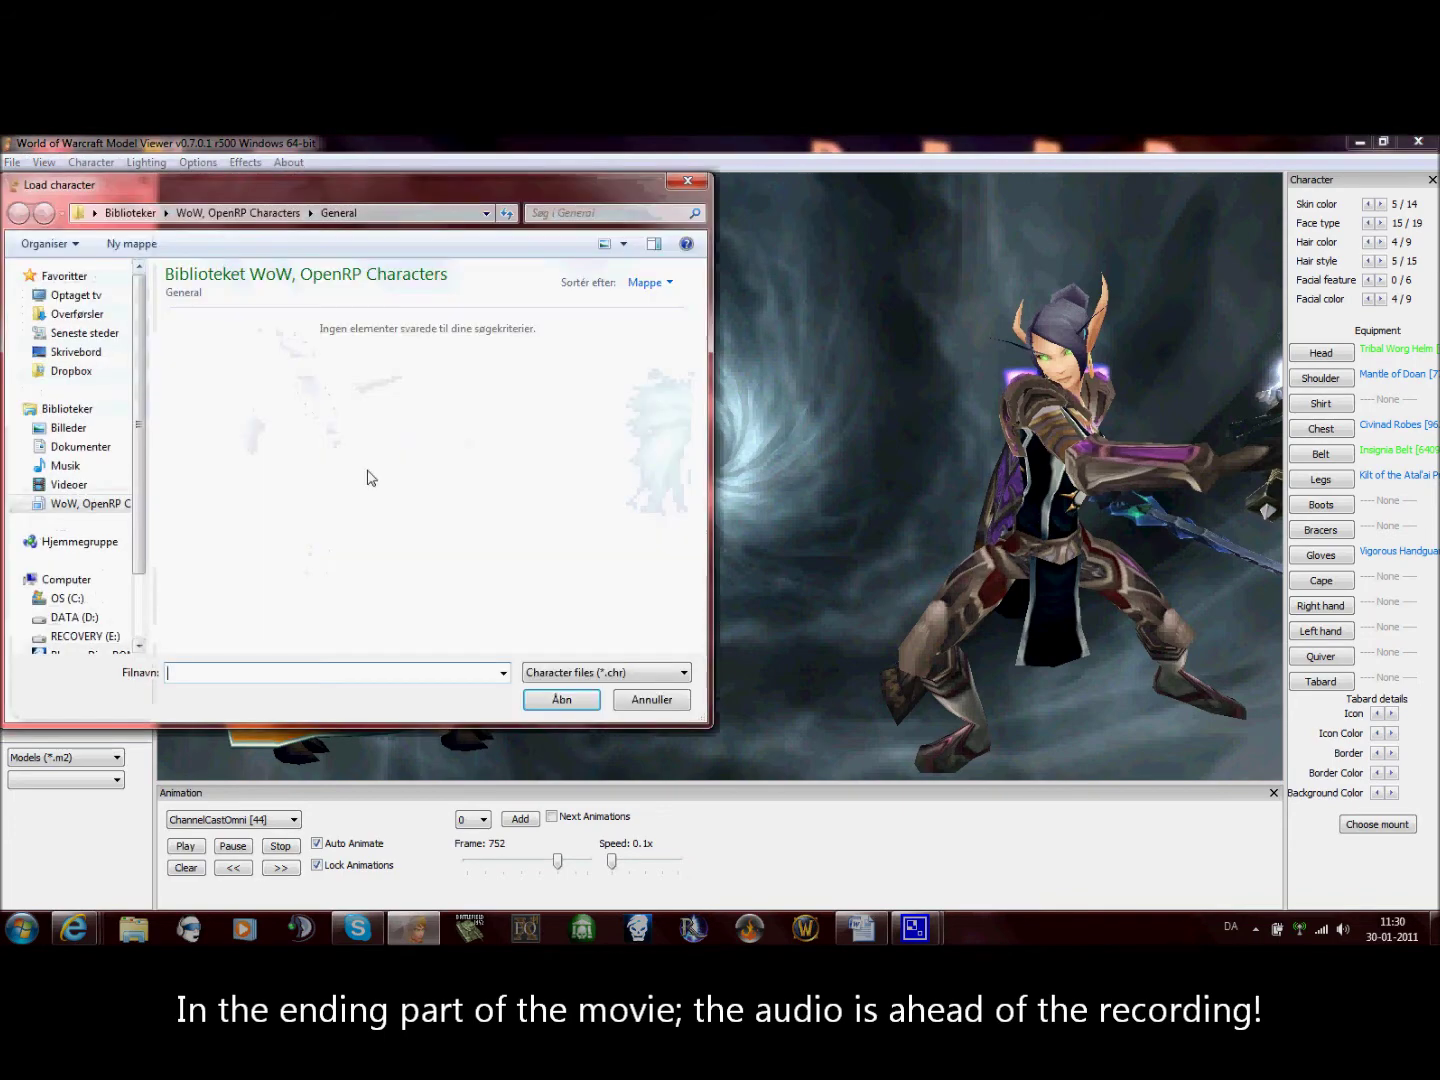
left_click(79, 446)
scroll(320, 610, "down", 5)
double_click(309, 628)
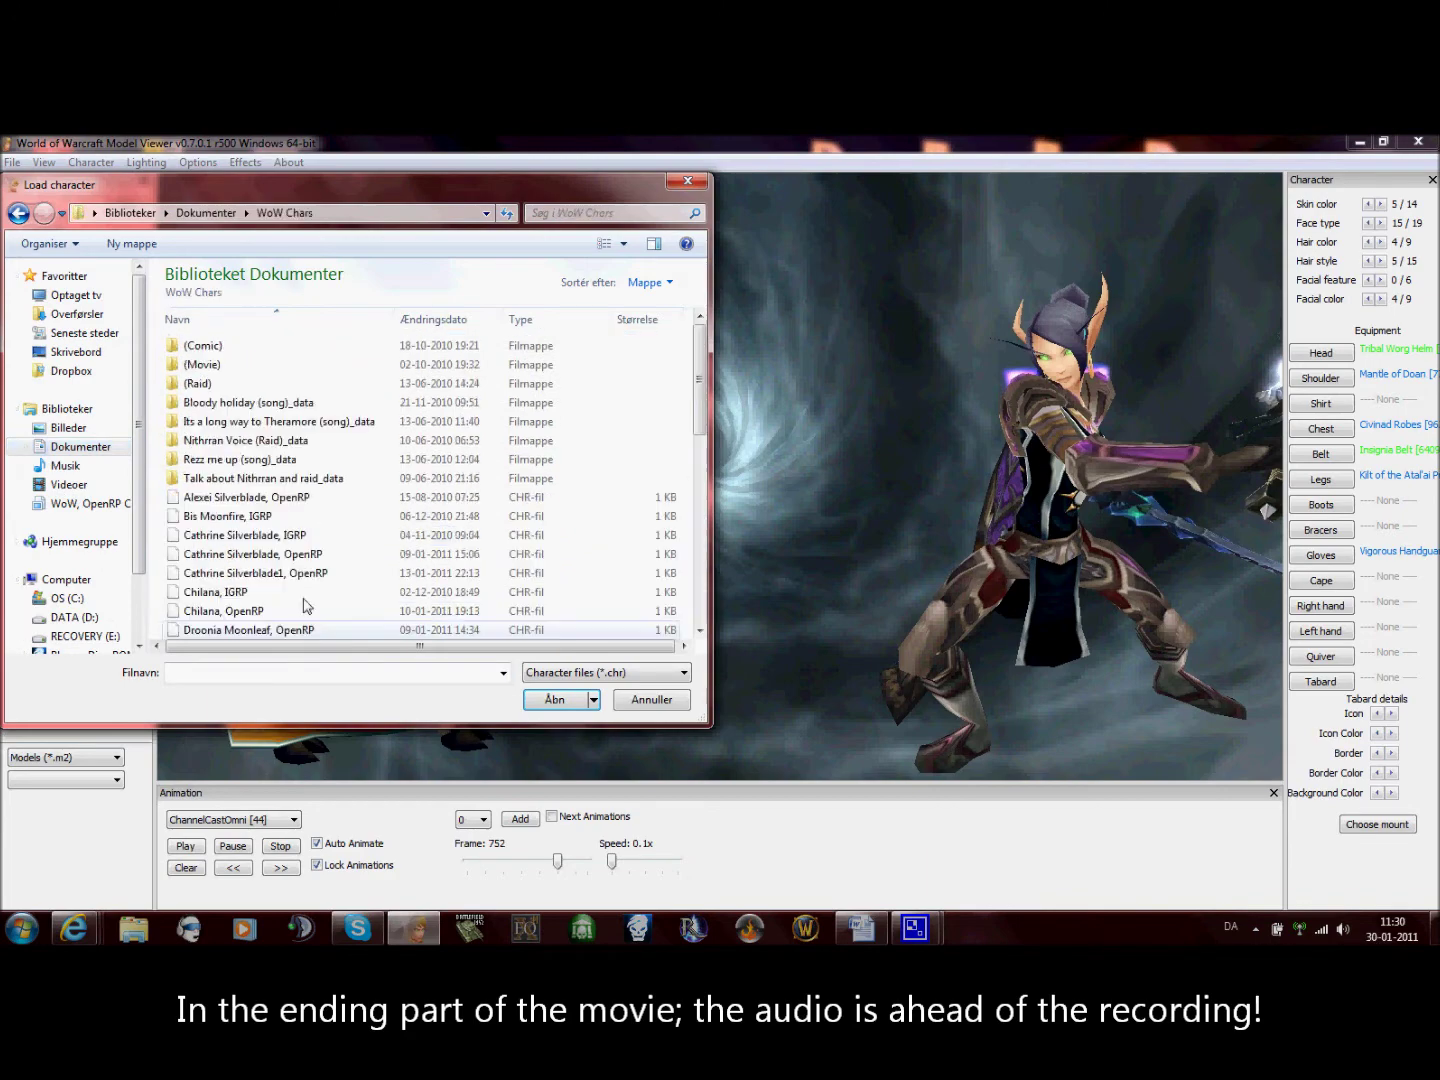
double_click(282, 374)
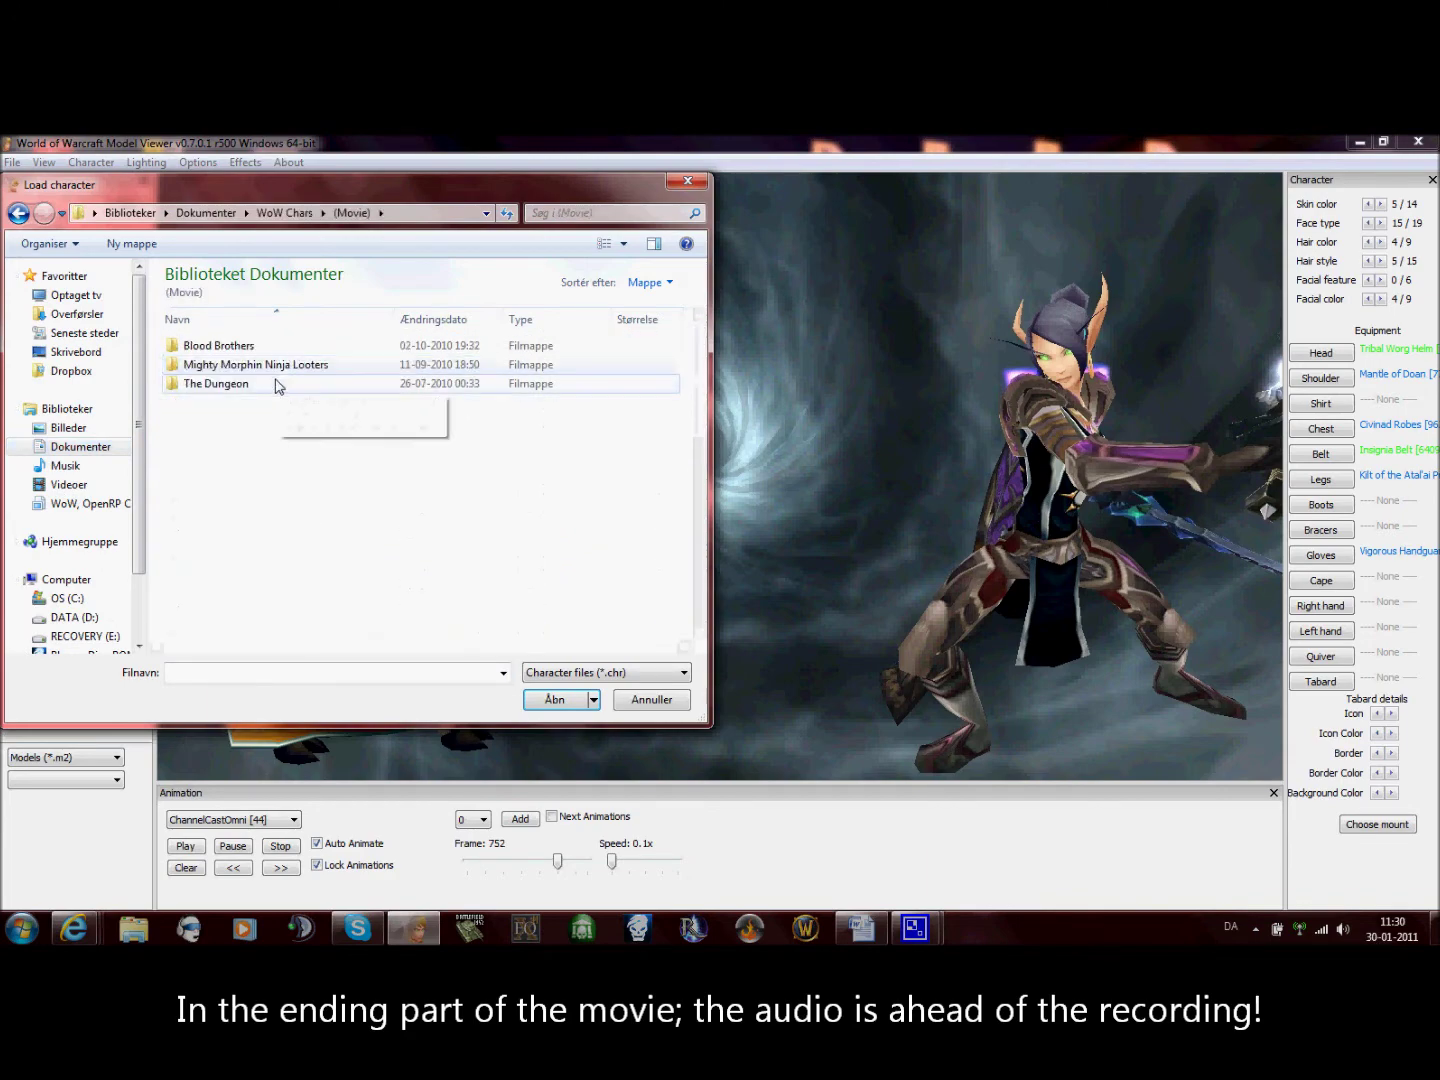
key("BackSpace")
left_click(221, 388)
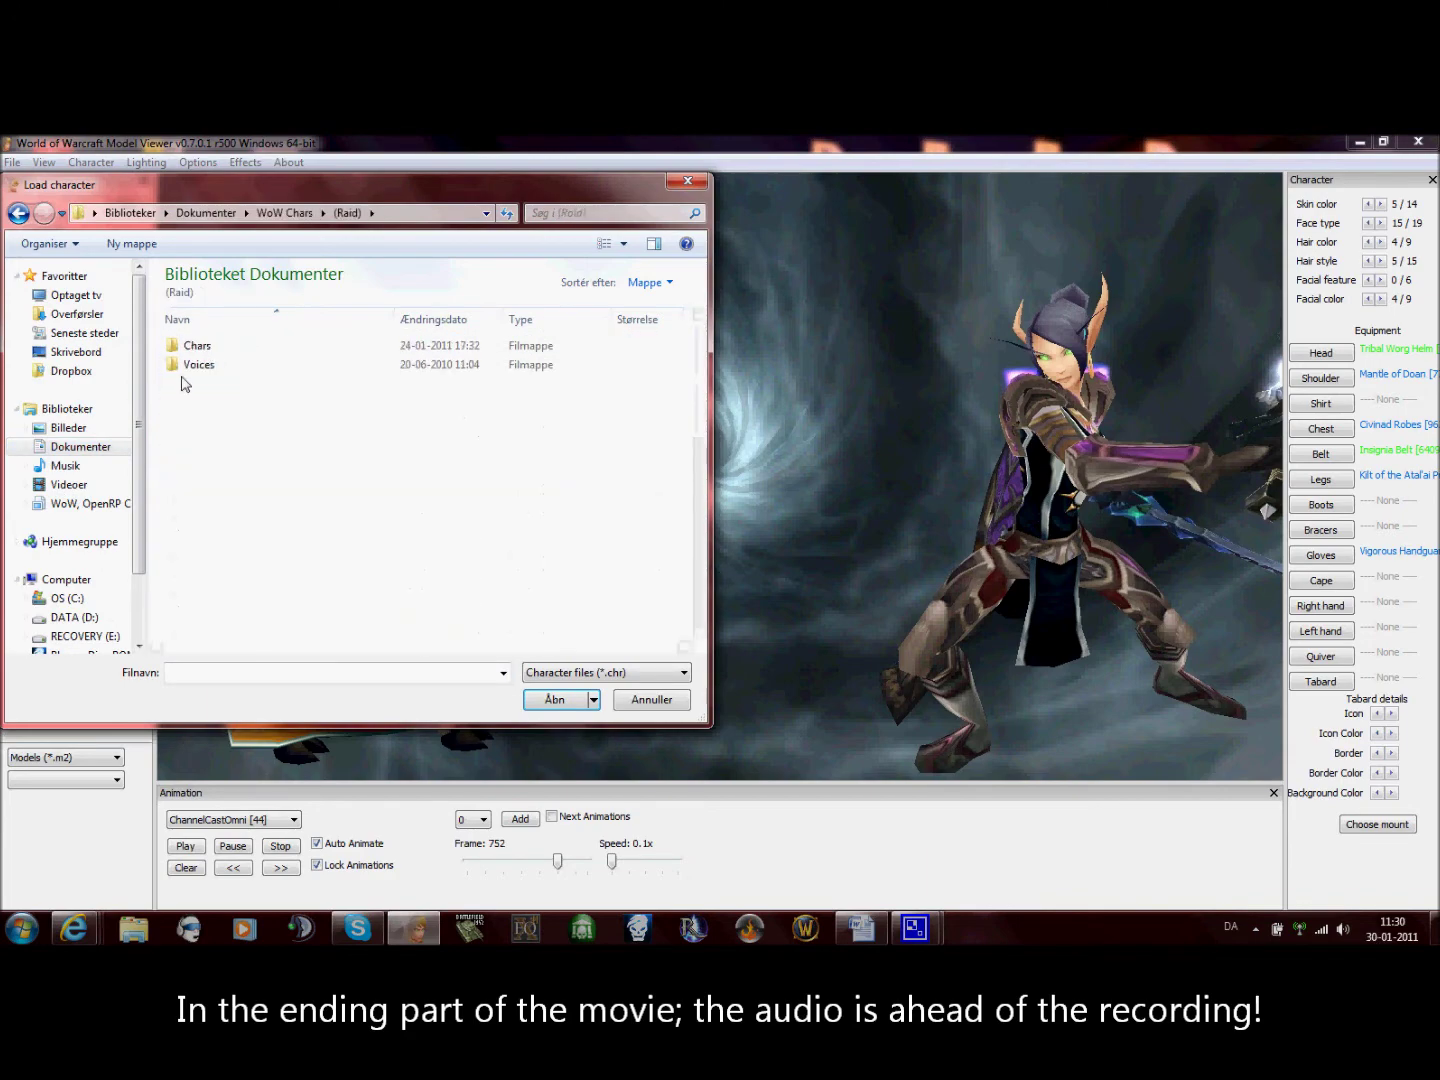
double_click(281, 353)
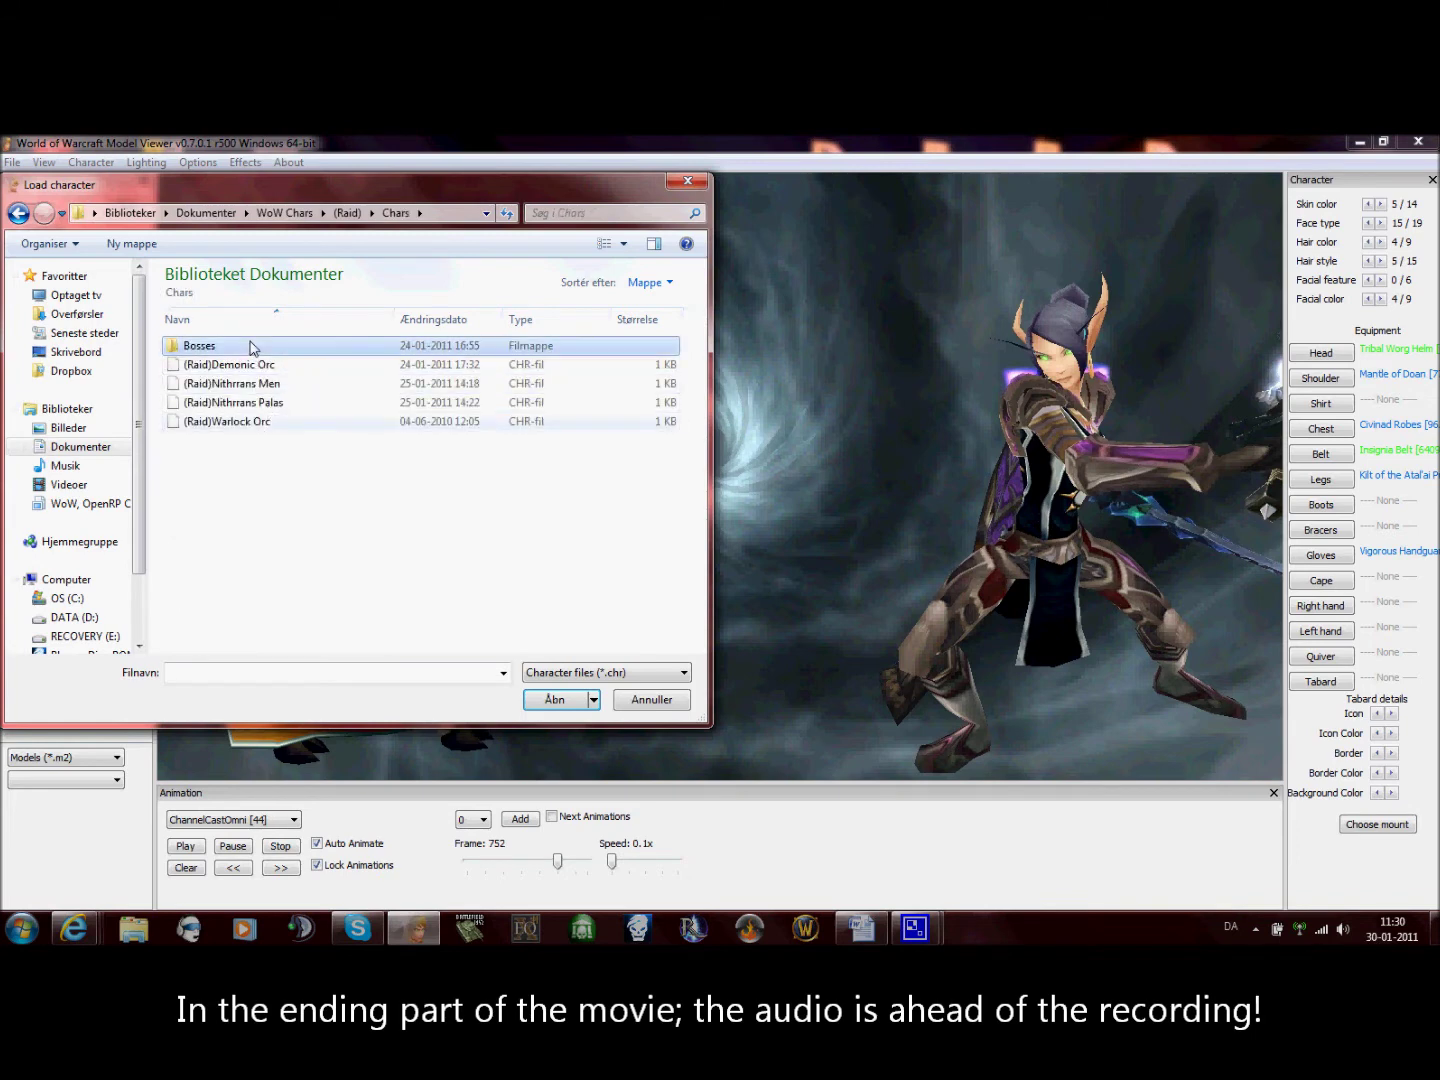
double_click(250, 346)
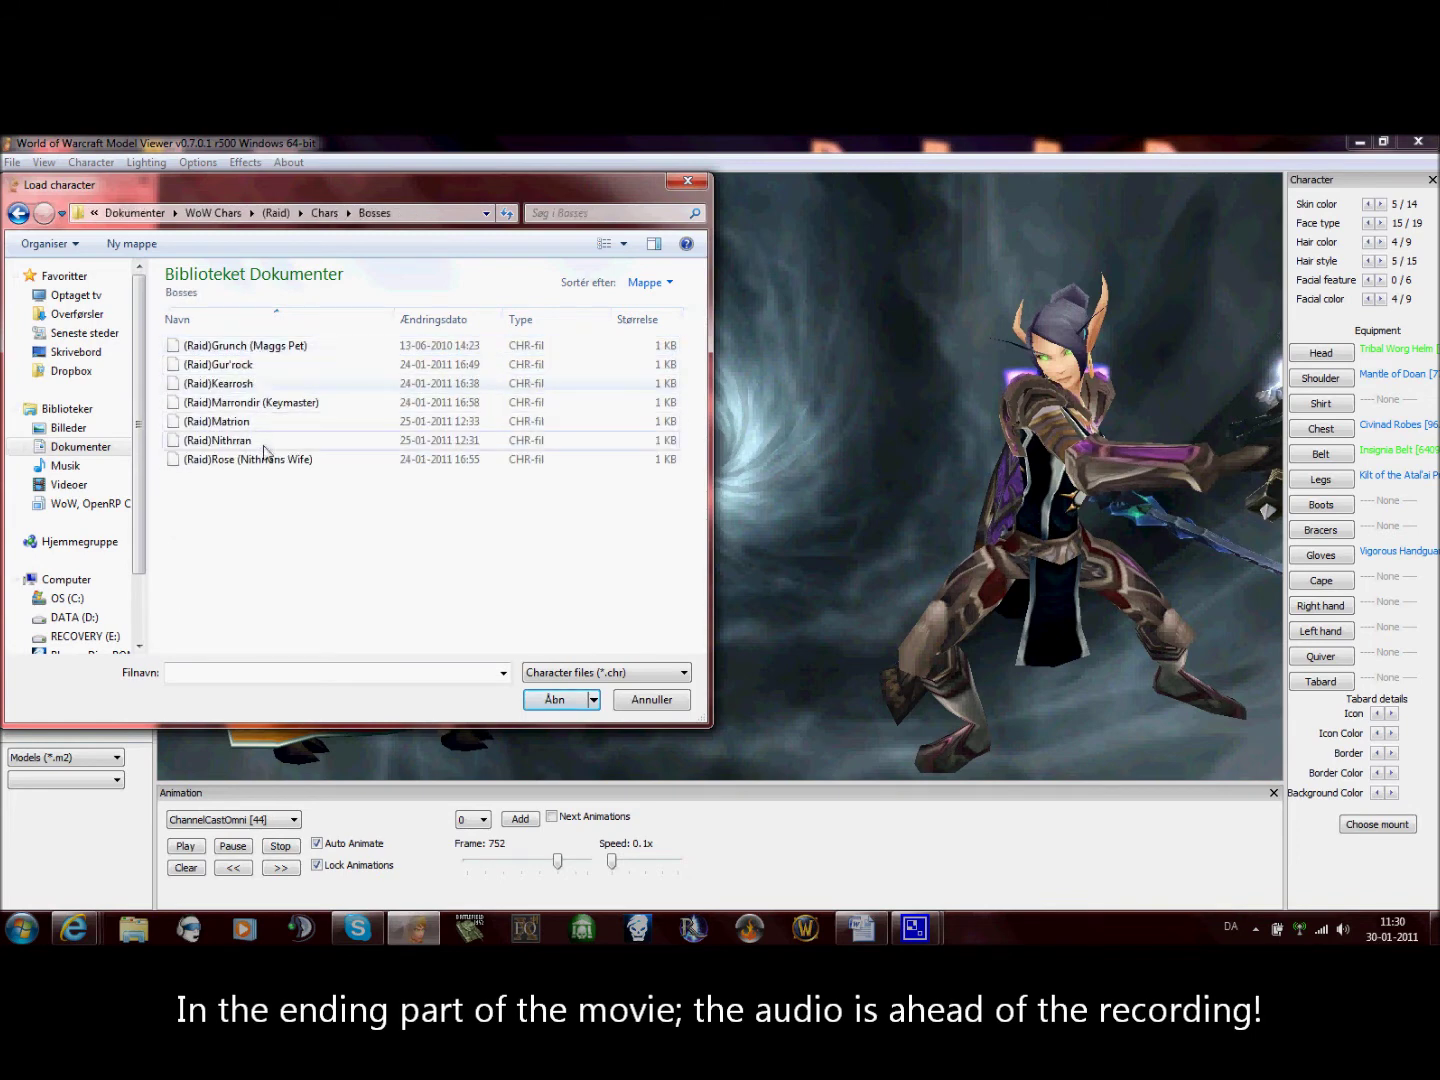
double_click(369, 441)
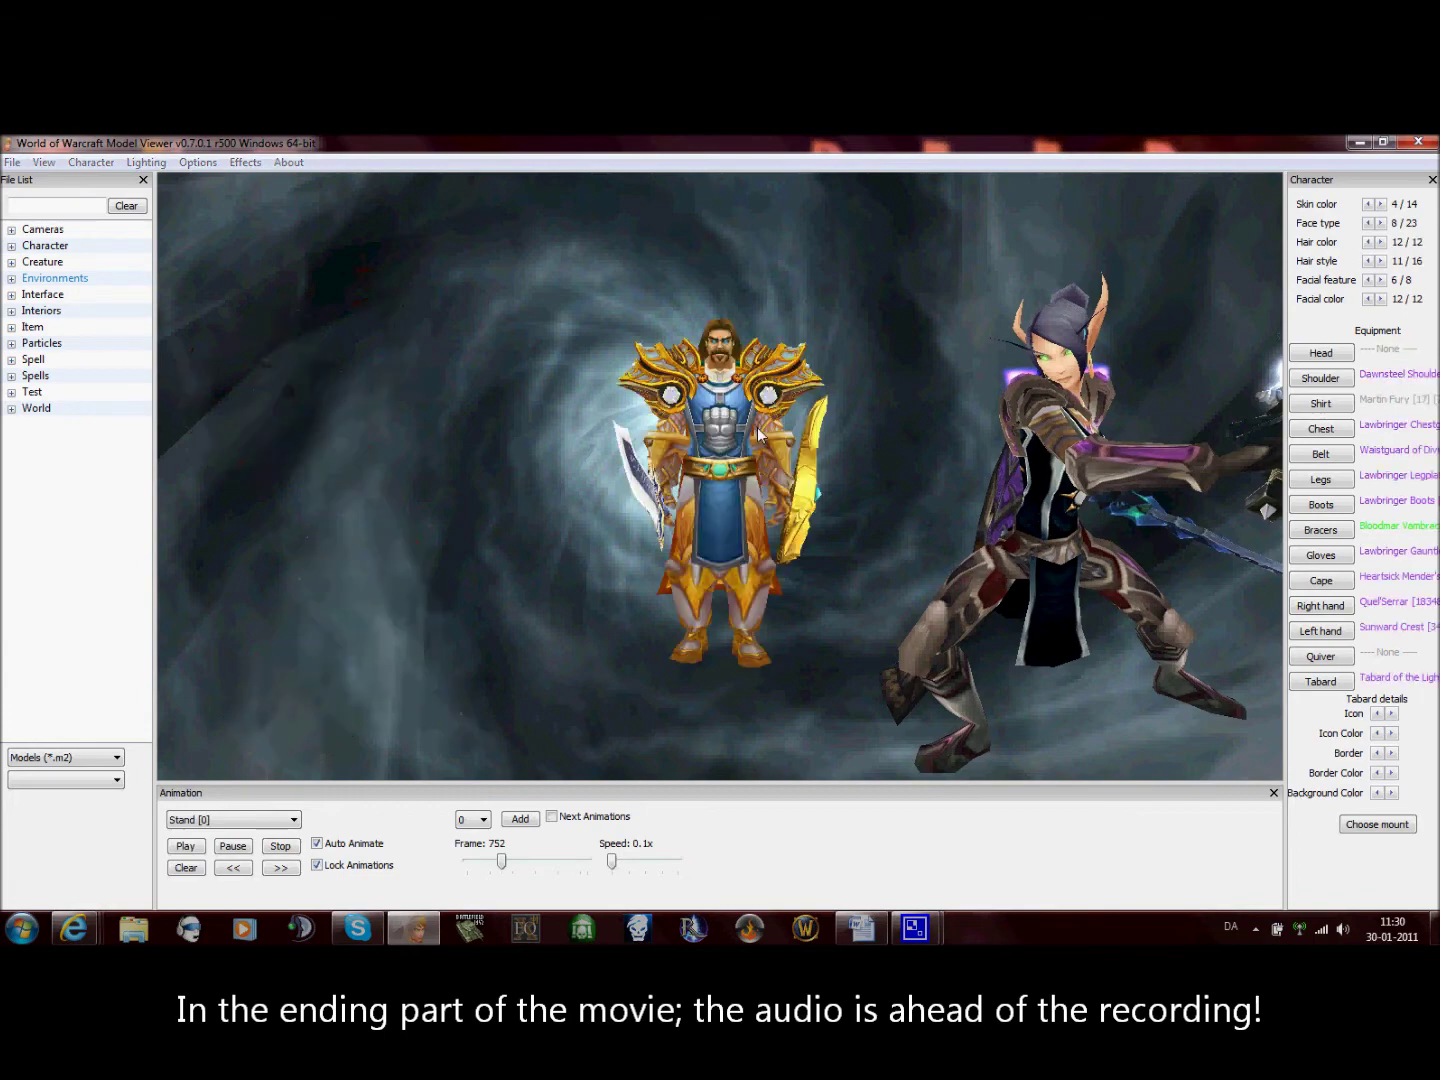
Dismiss the item loading error
key("Return")
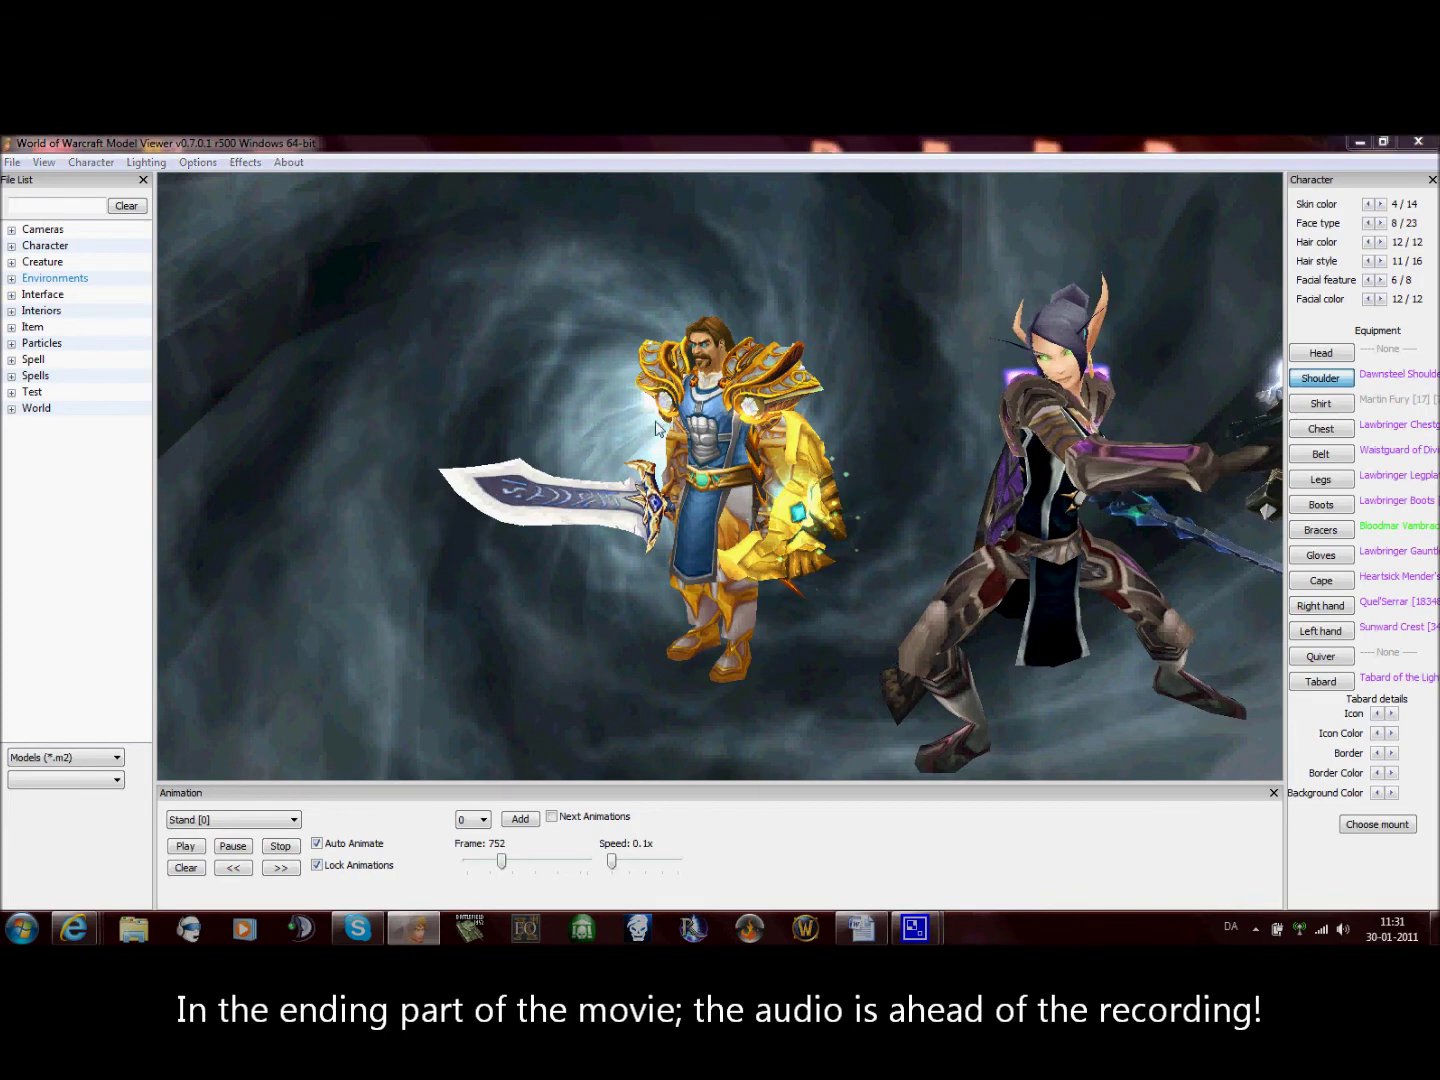
Equip Lawbringer Spaulders via the 'Lawbr' filter and turn the paladin to face front
left_click(60, 364)
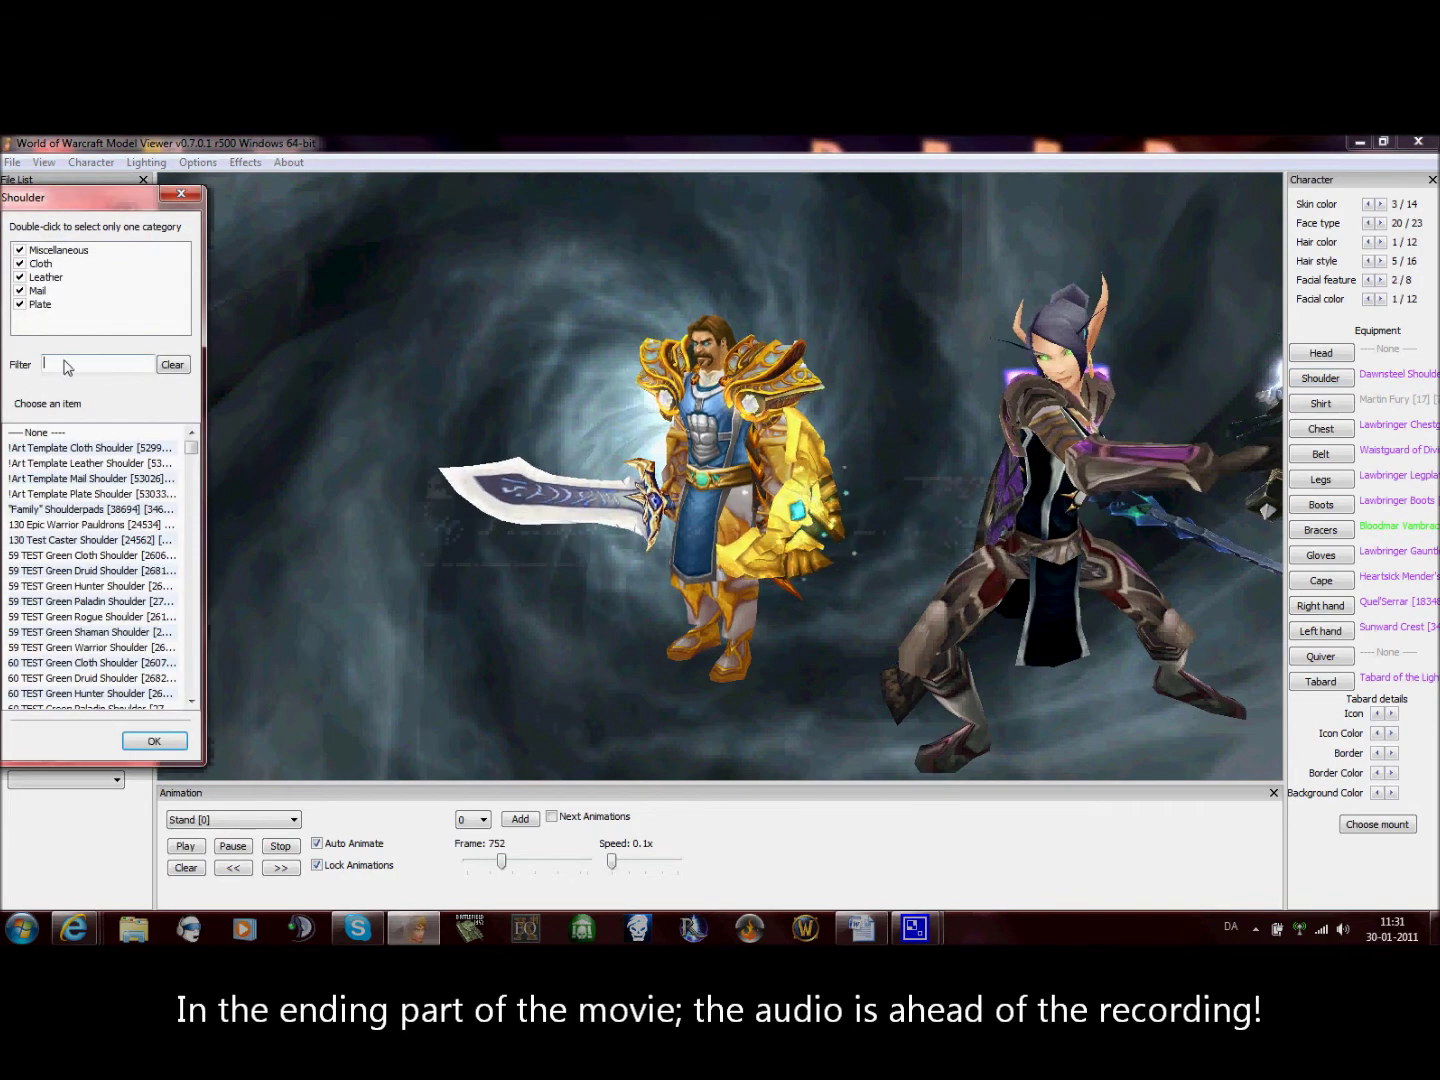
type("L")
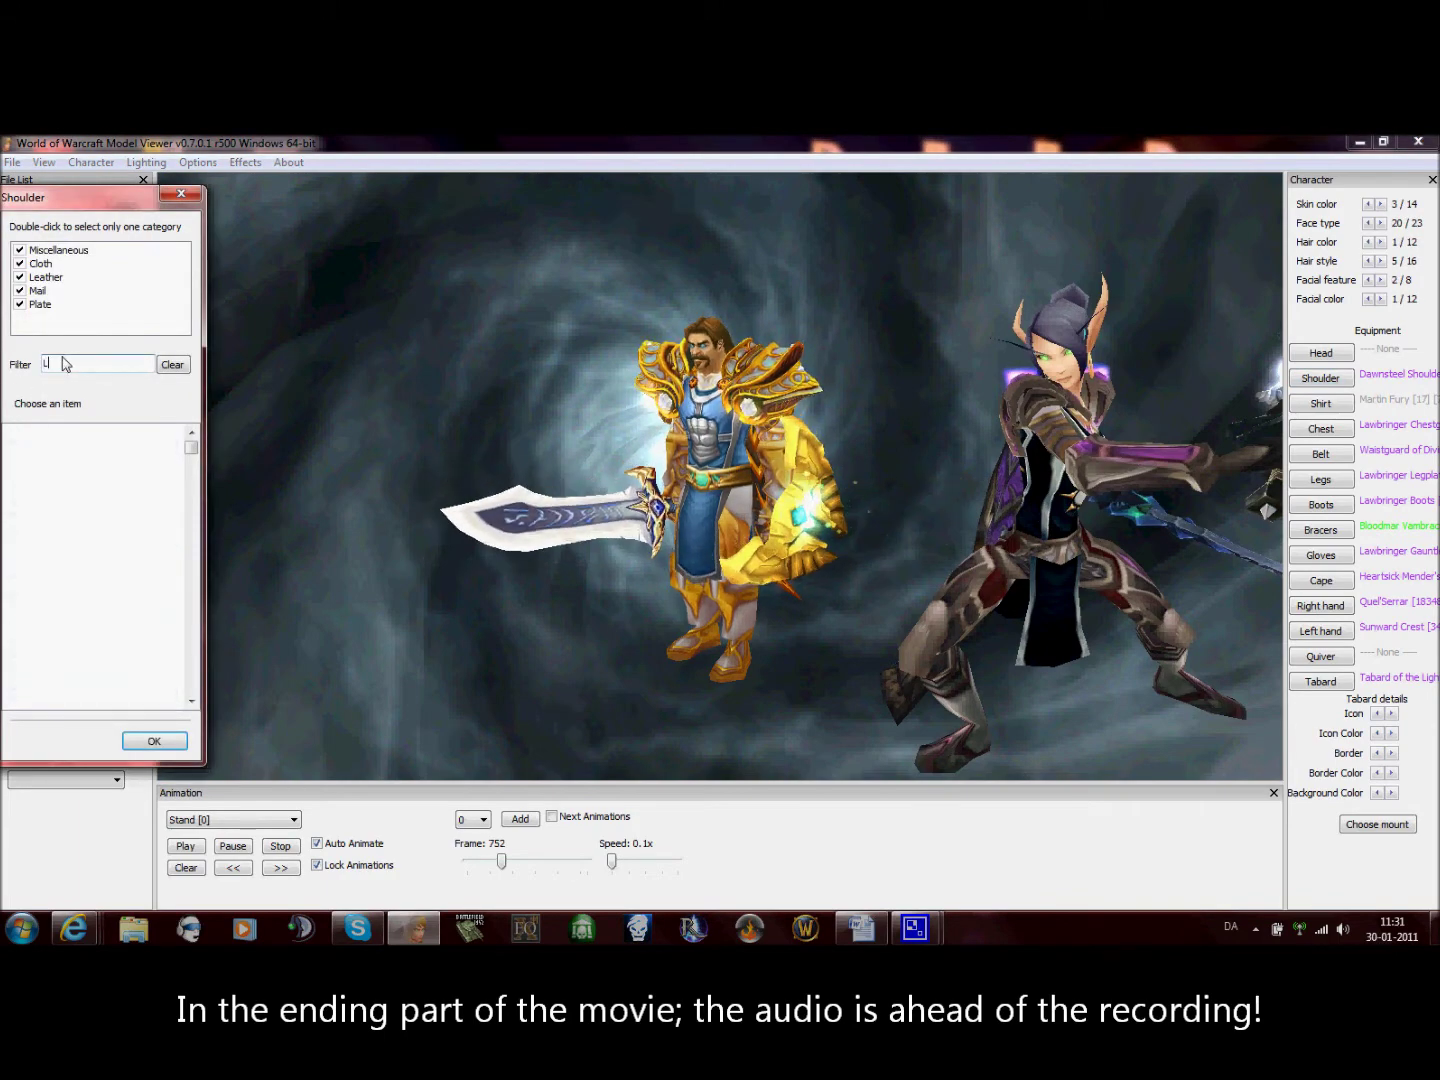
type("awbr")
left_click(94, 450)
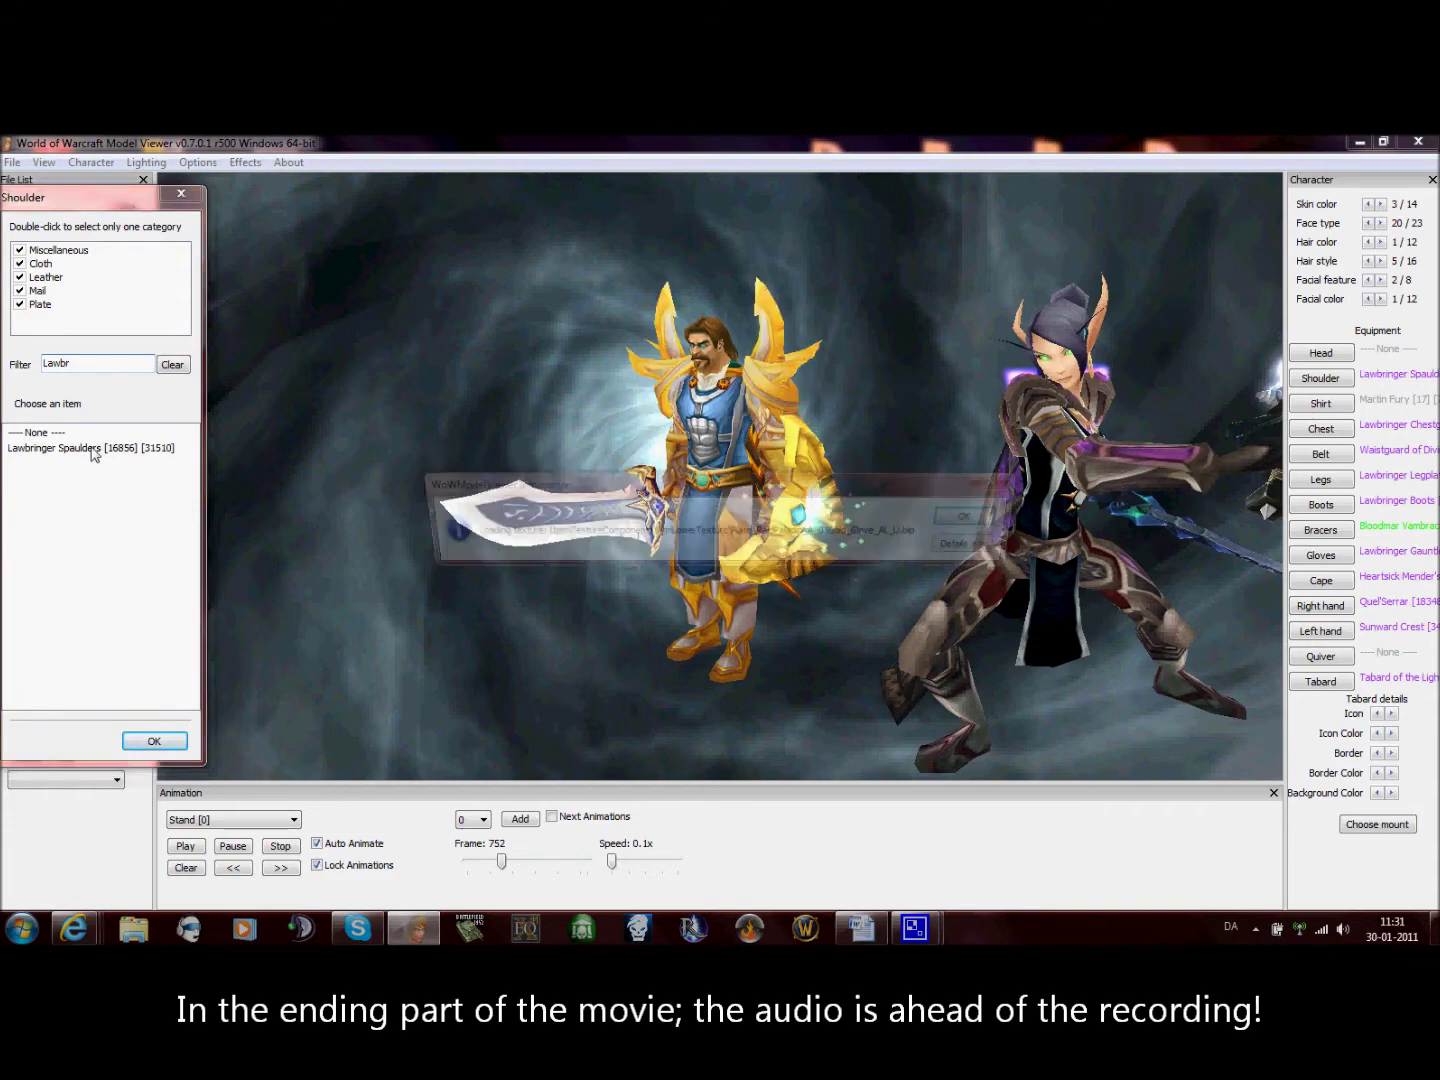
left_click_drag(625, 318, 599, 301)
key("Return")
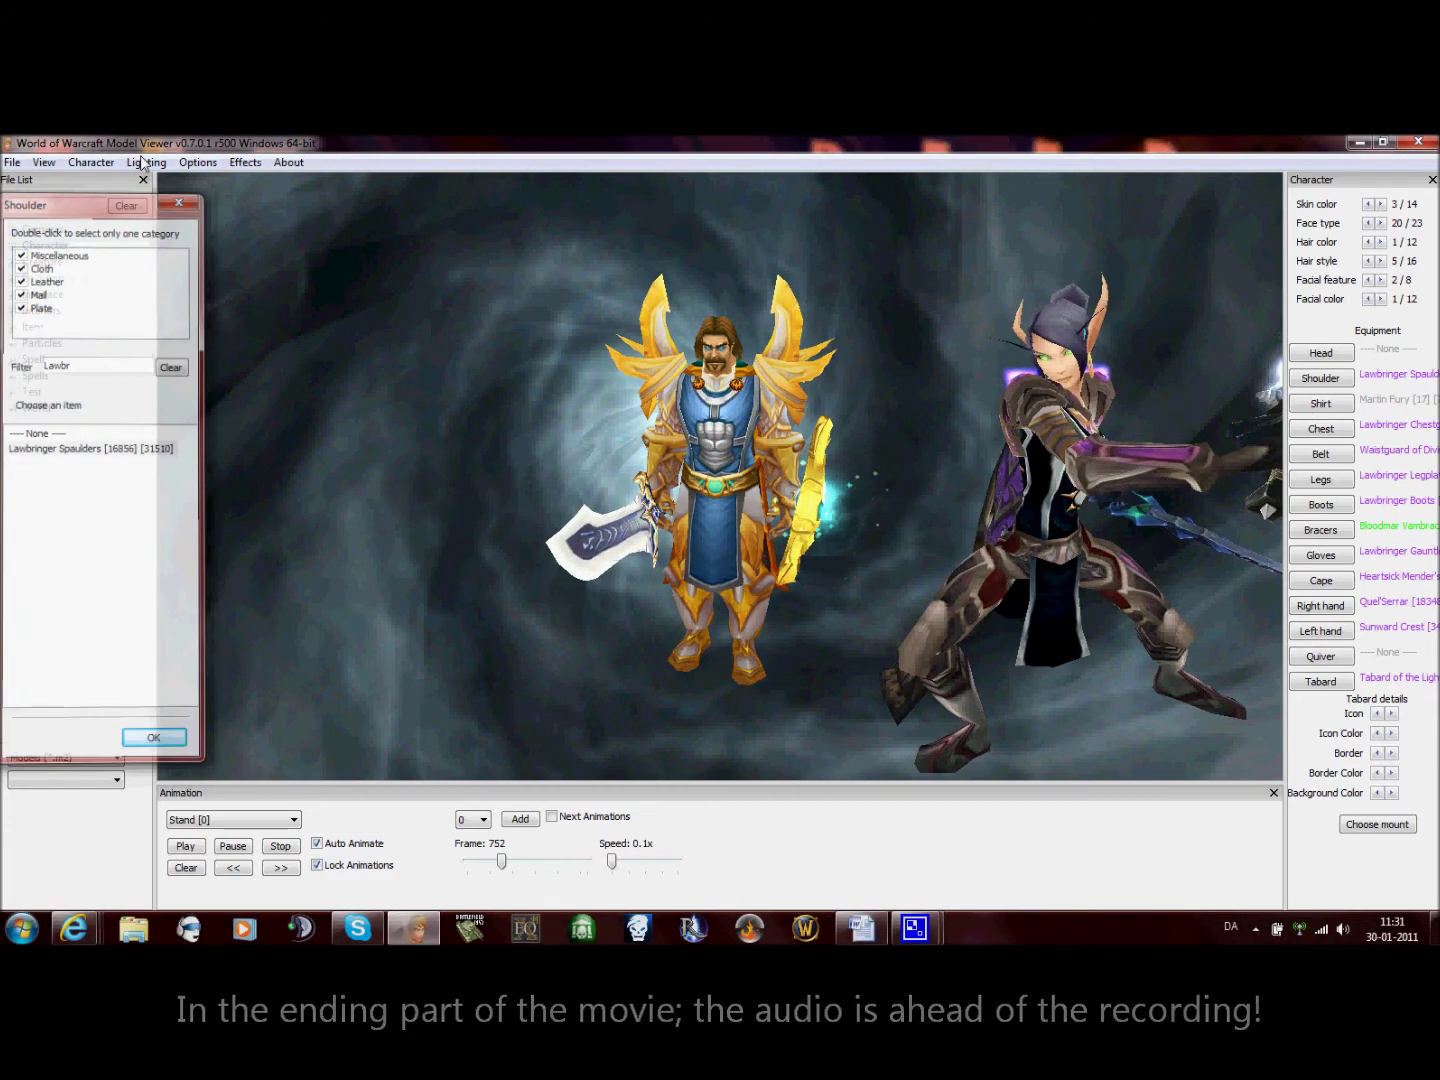
Choose the Character menu option to put the paladin on a mount
left_click(145, 162)
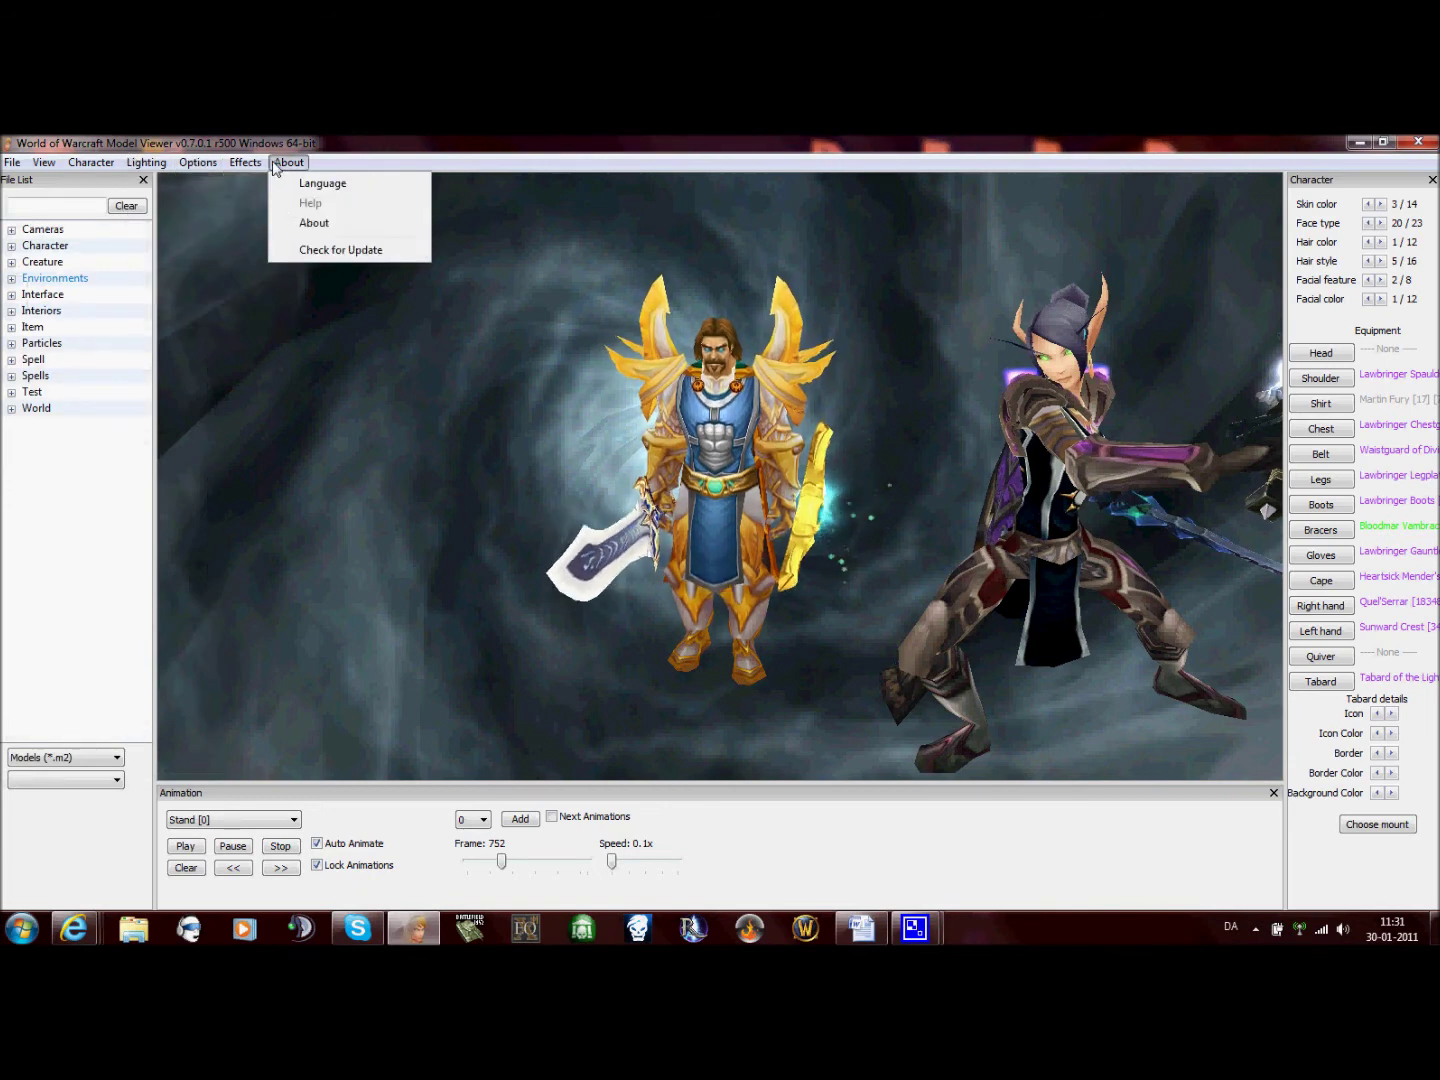
mouse_move(46, 167)
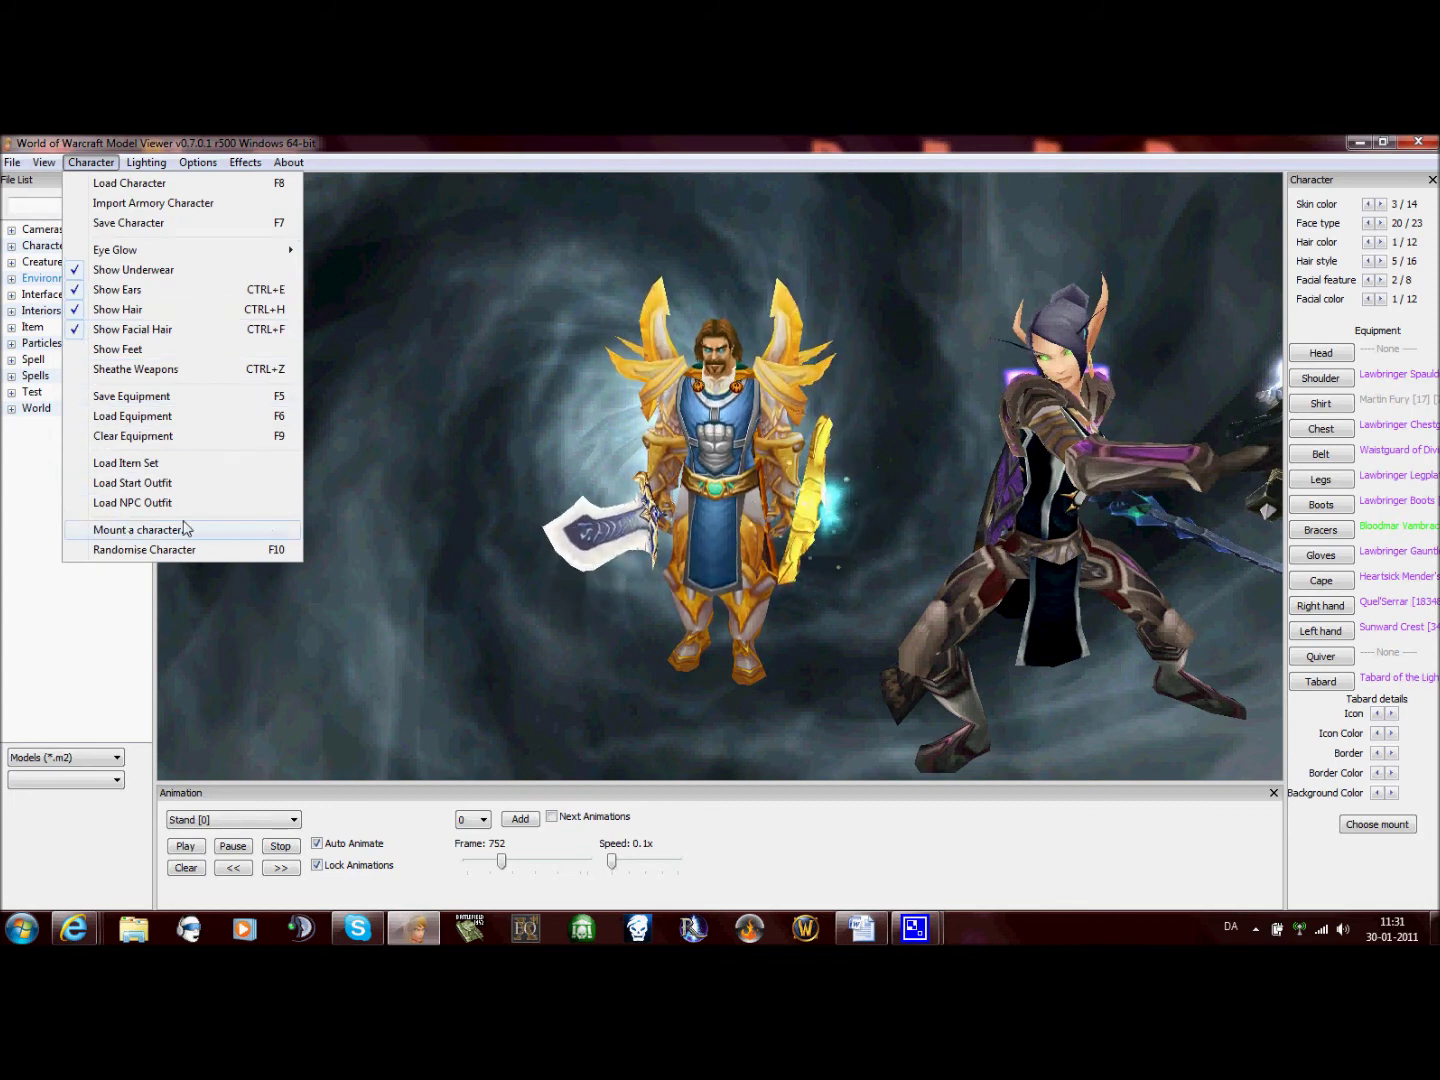
left_click(267, 532)
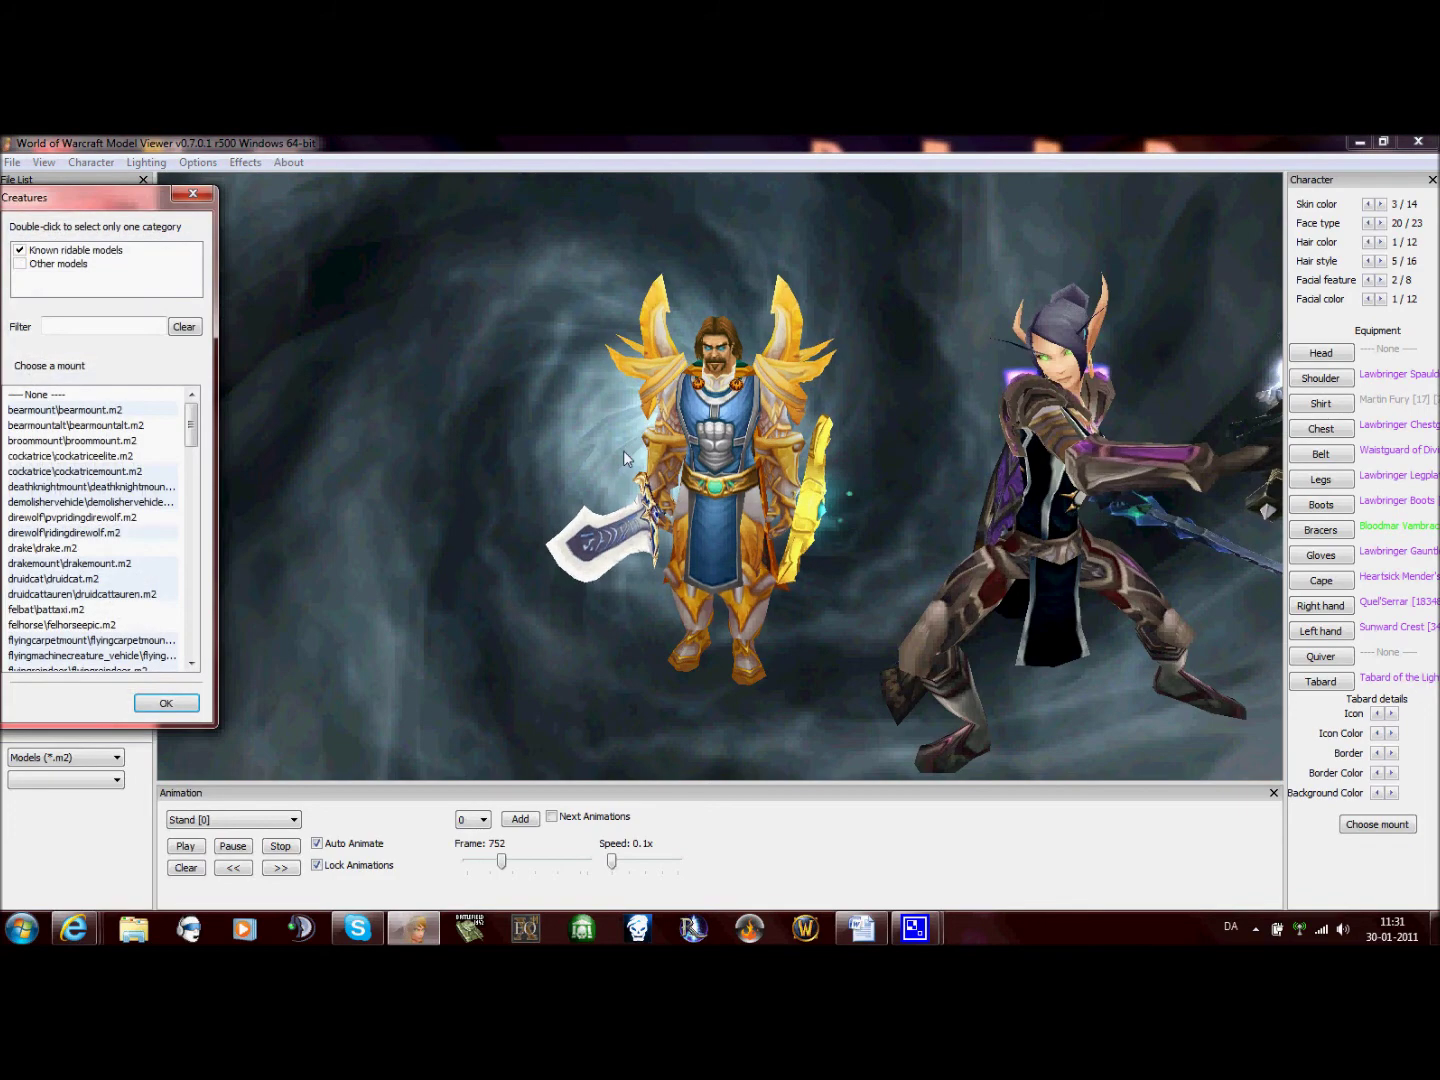
Filter mounts for 'Horse', try each horse model, and settle on the PvP warhorse
left_click(116, 326)
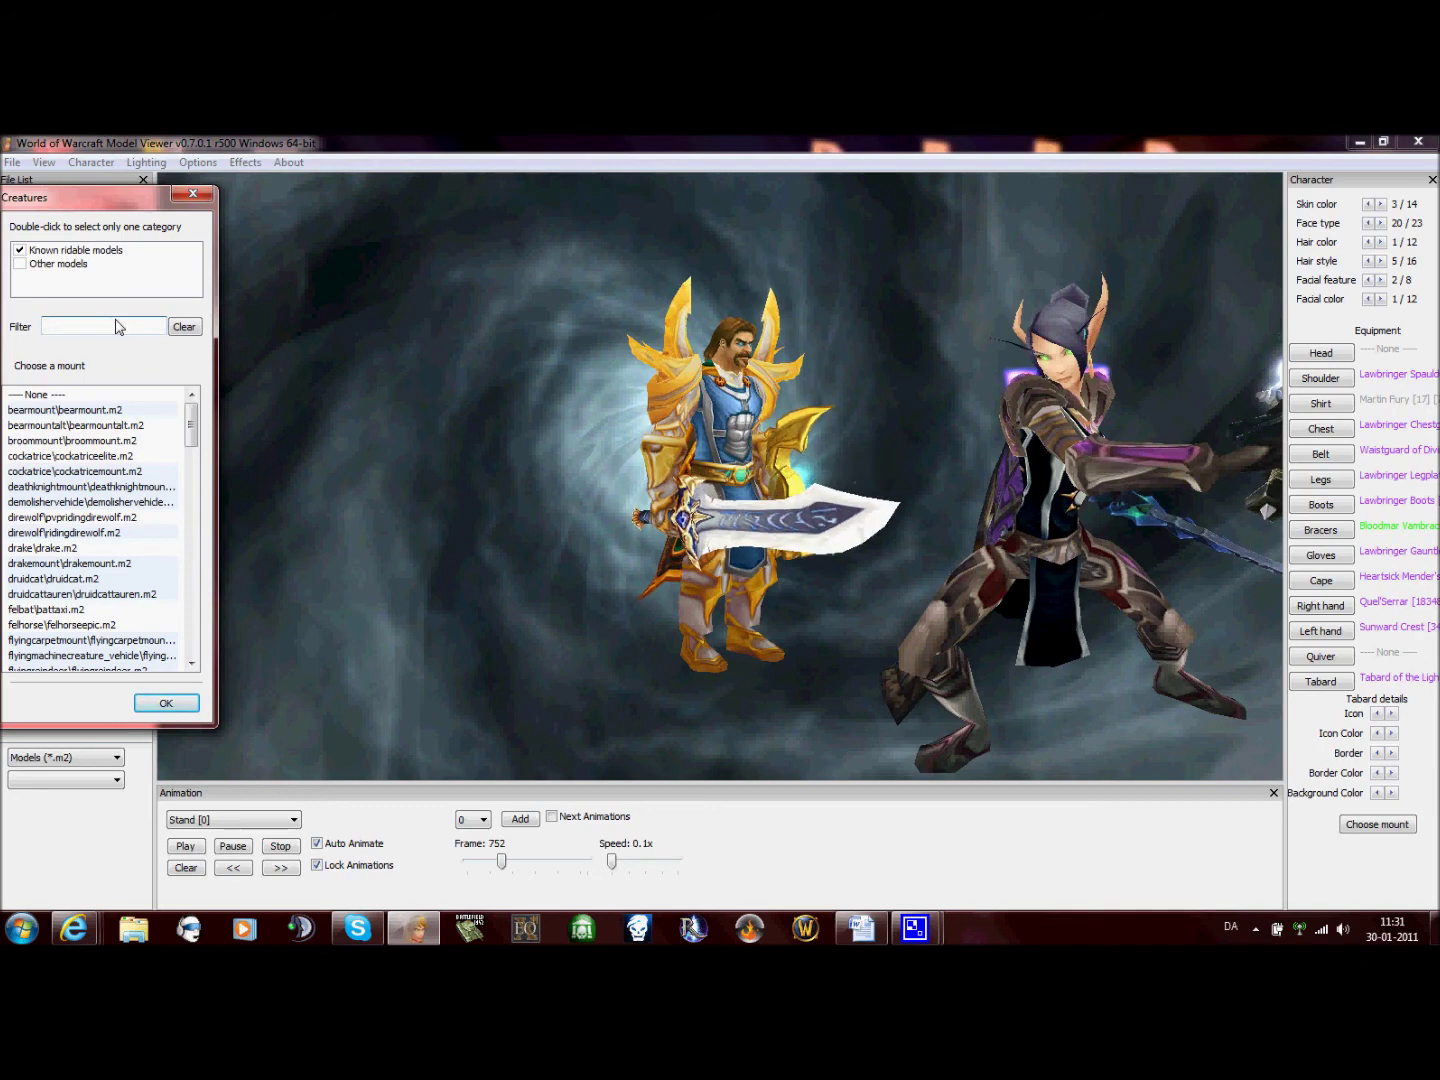
type("Horse")
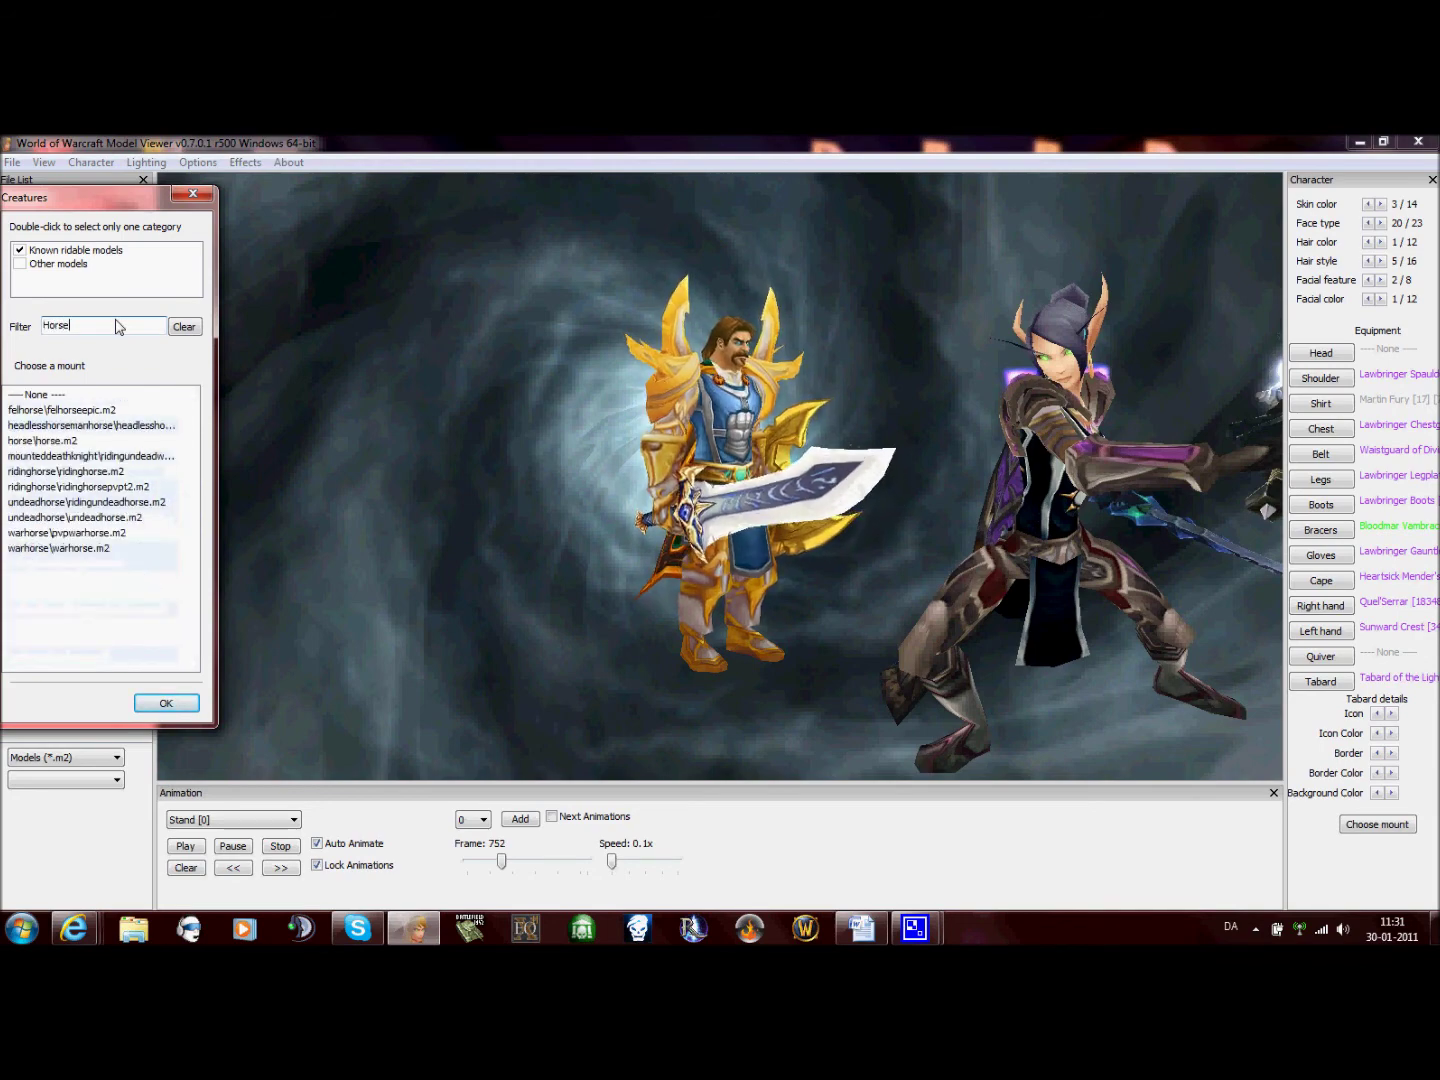
left_click(56, 554)
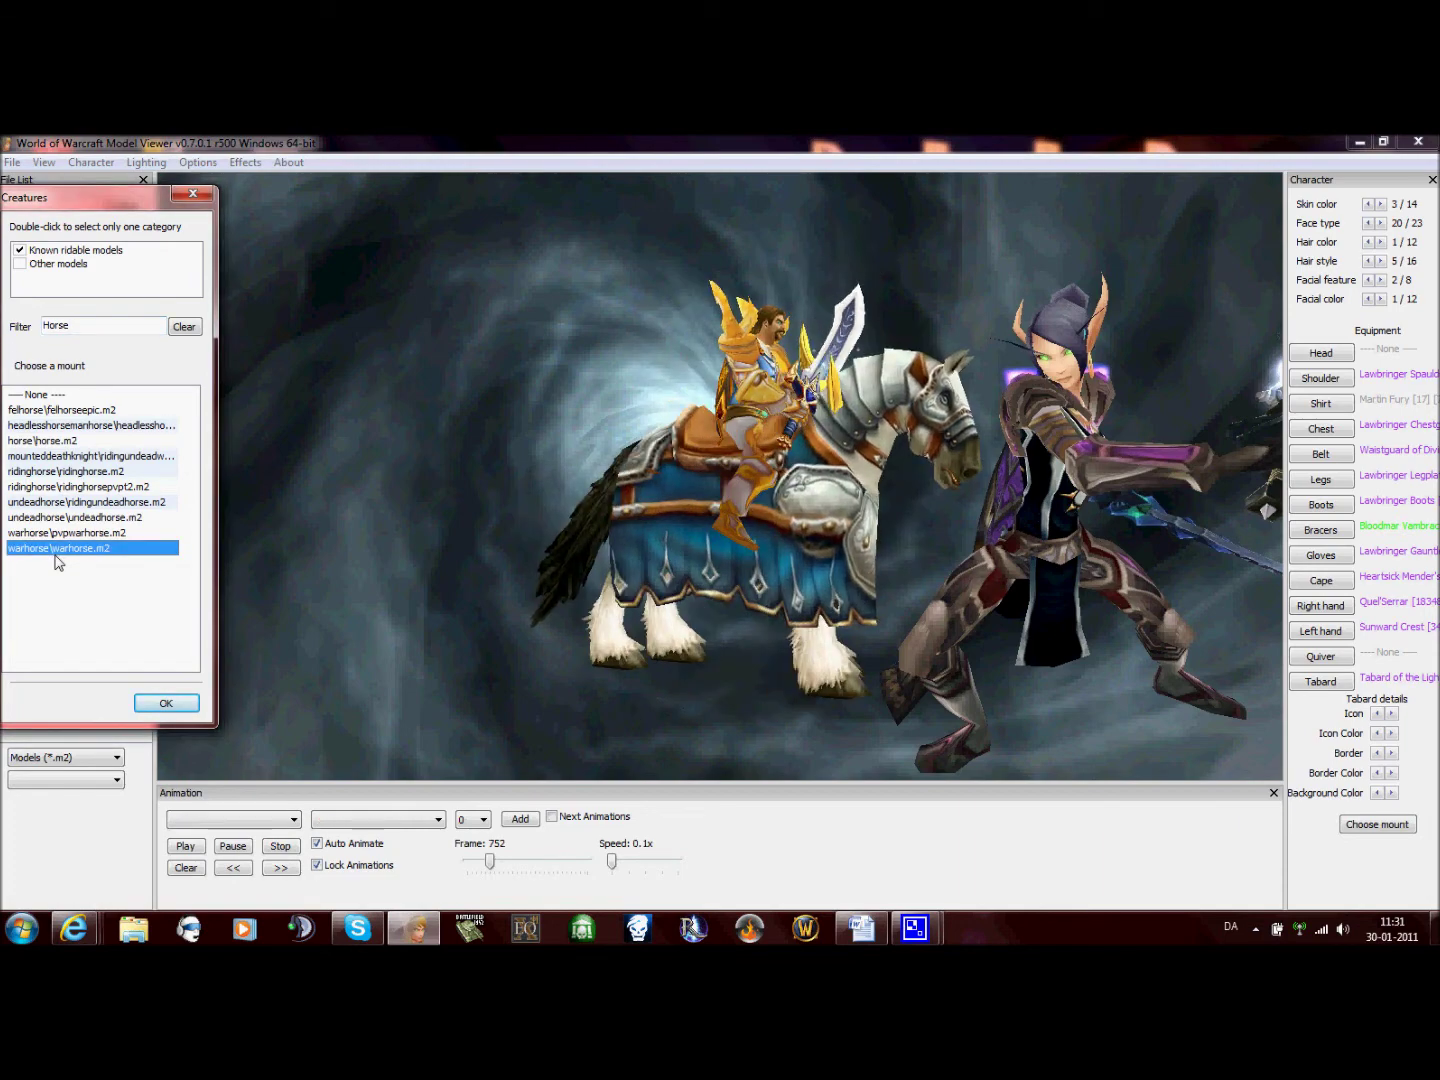
key("Up")
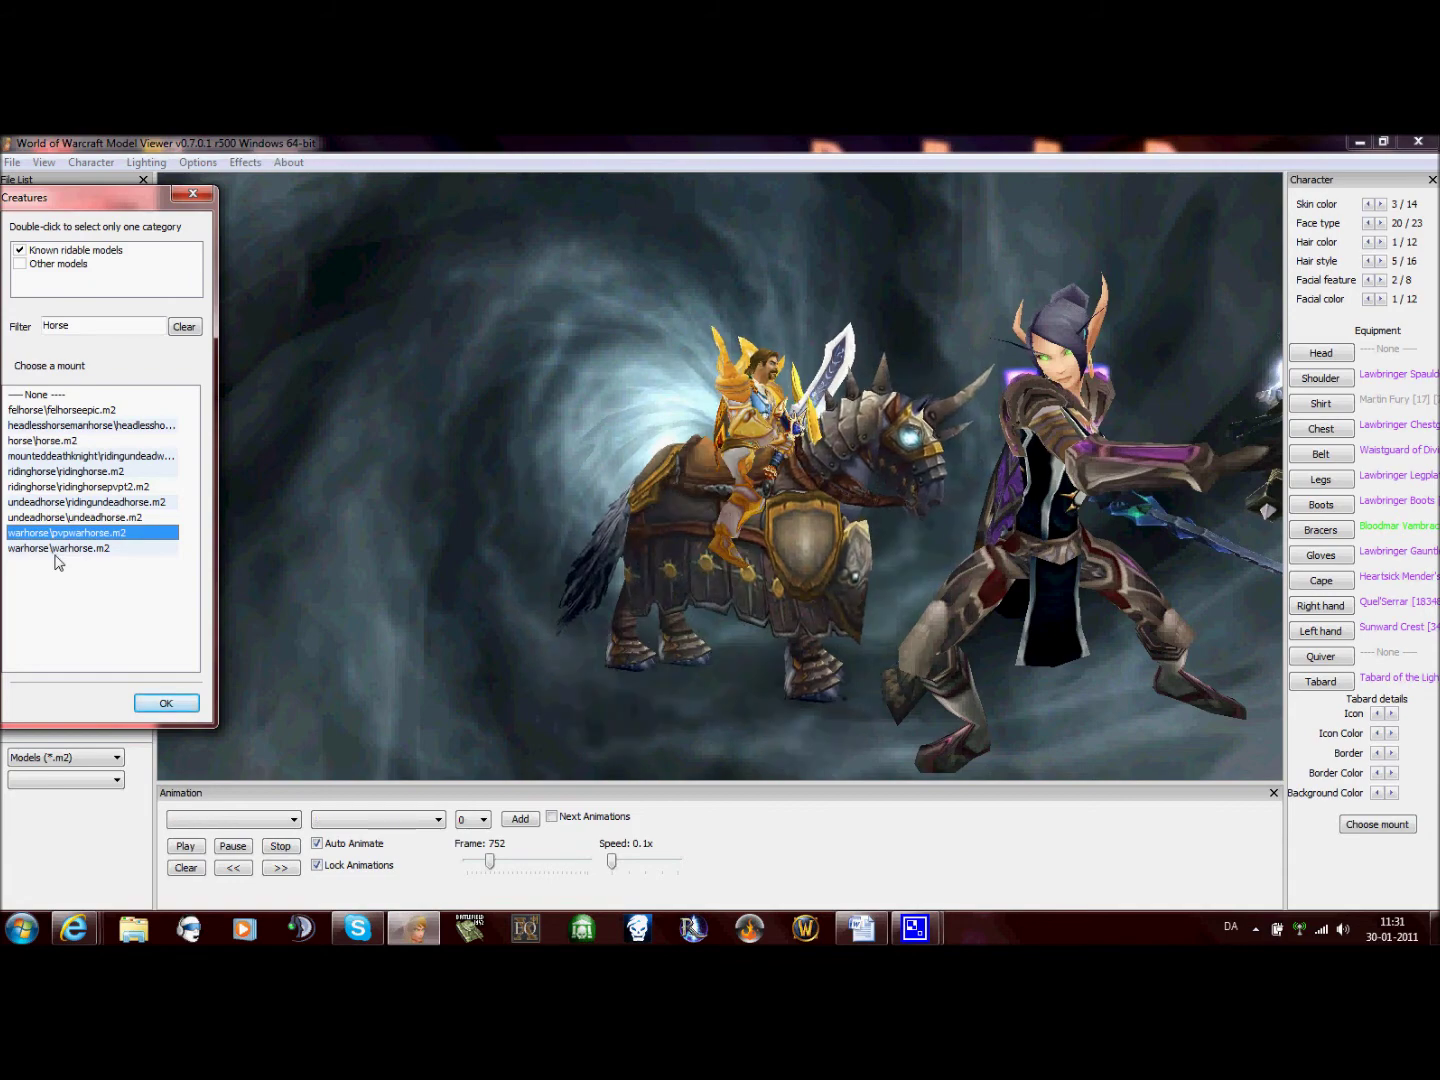
key("Up")
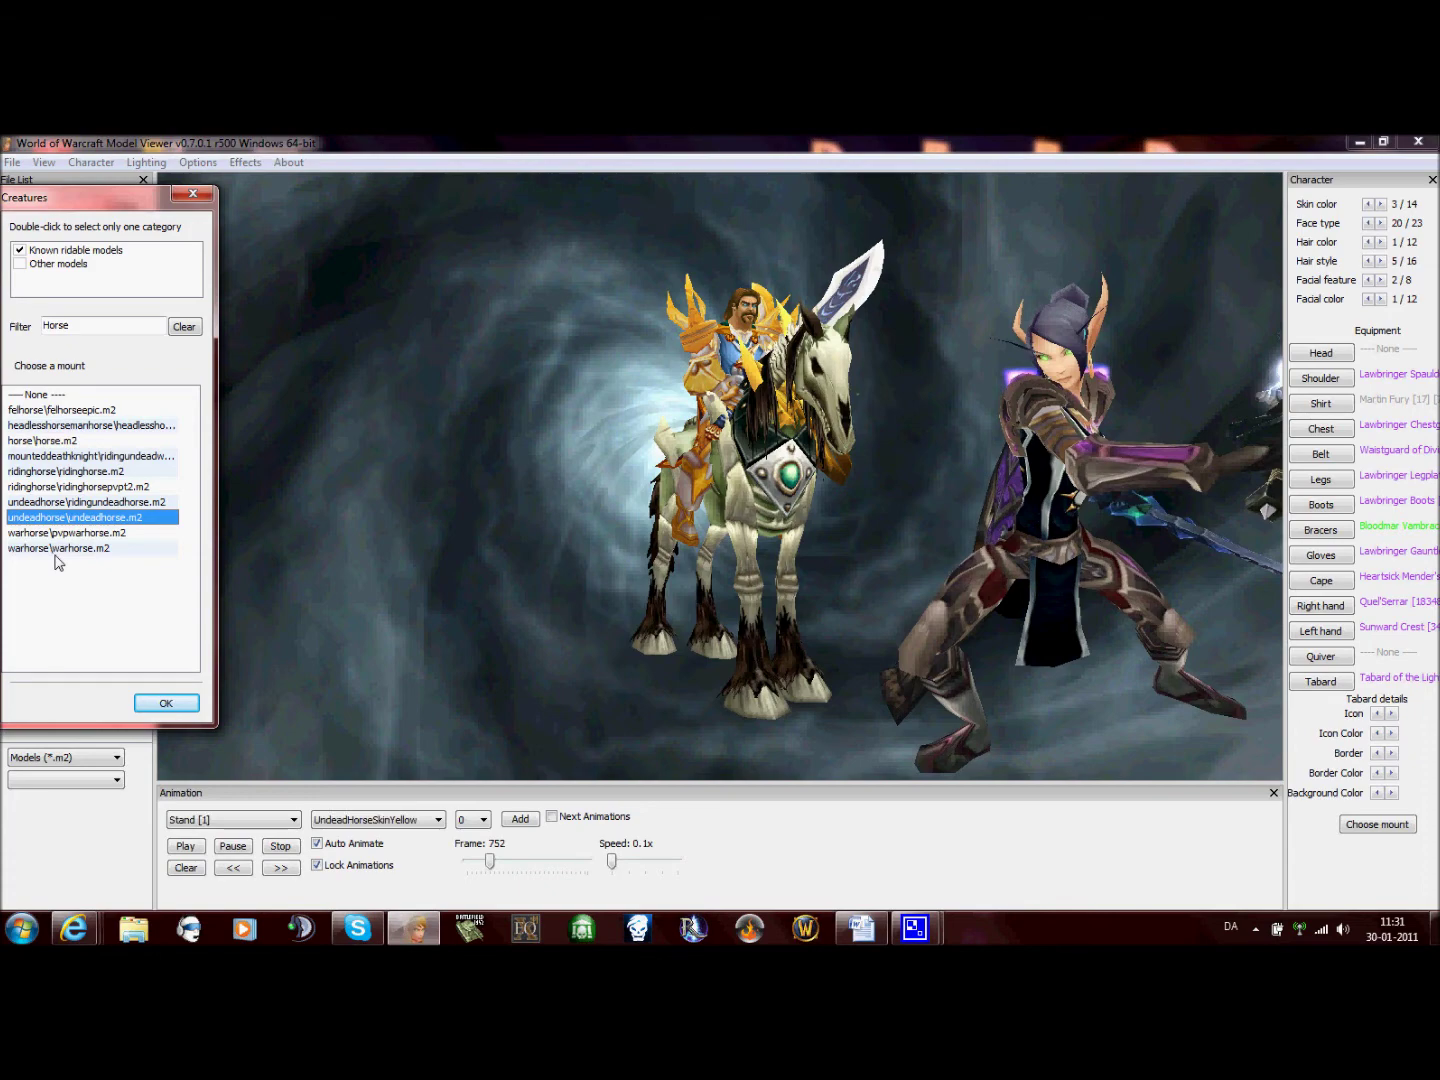
key("Up")
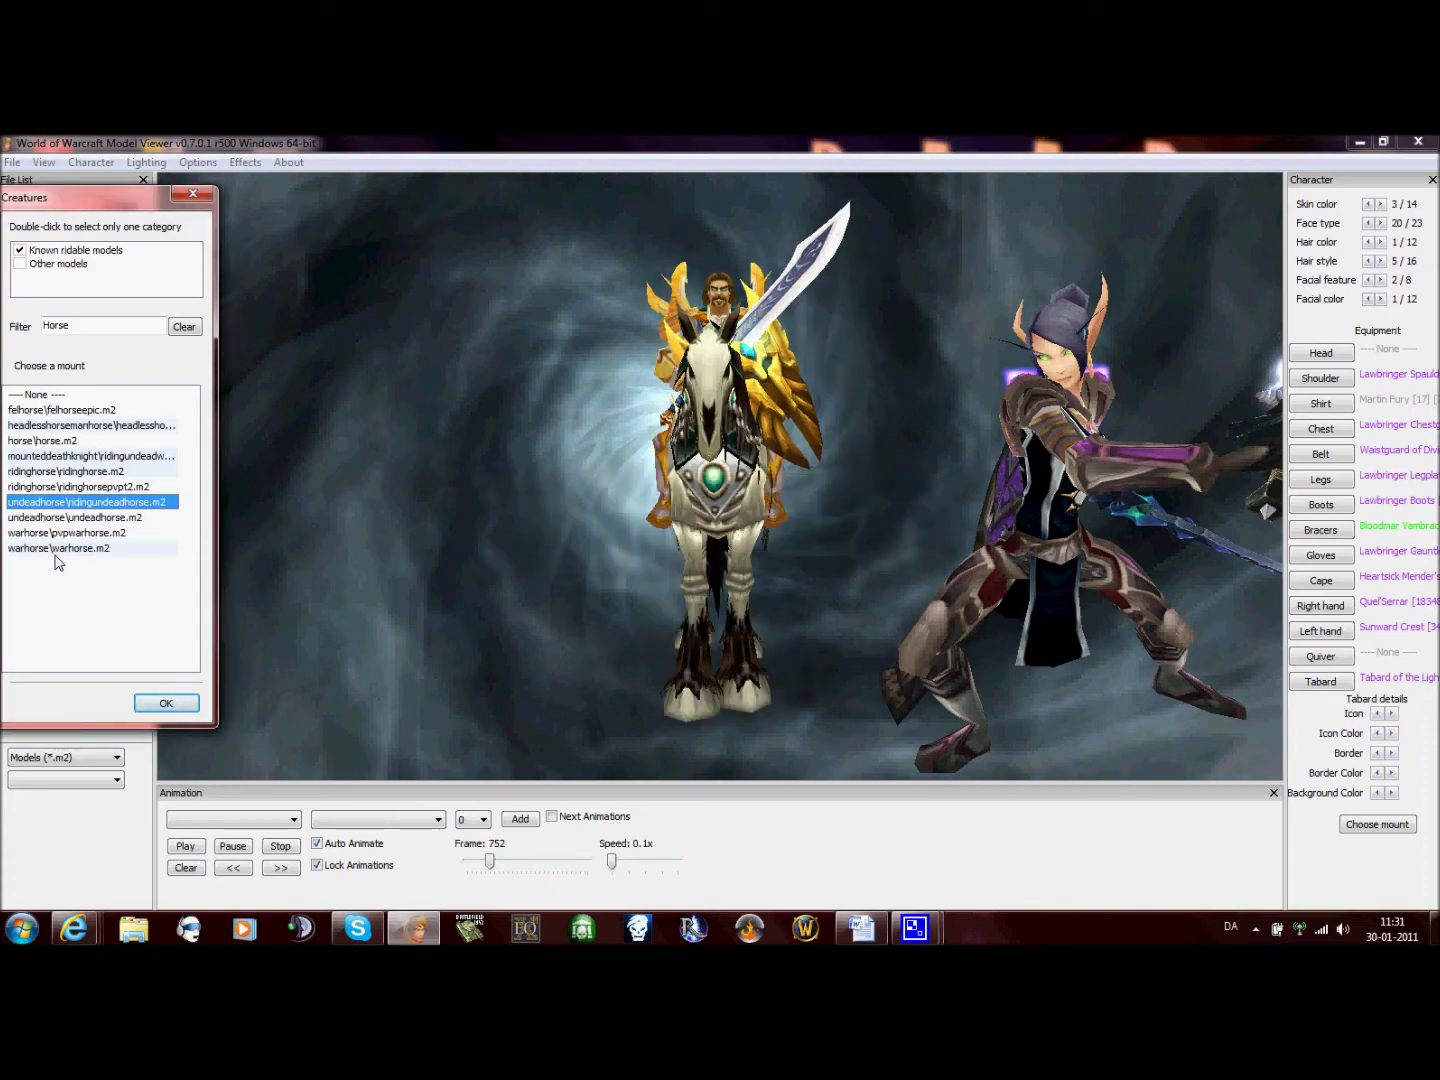
key("Up")
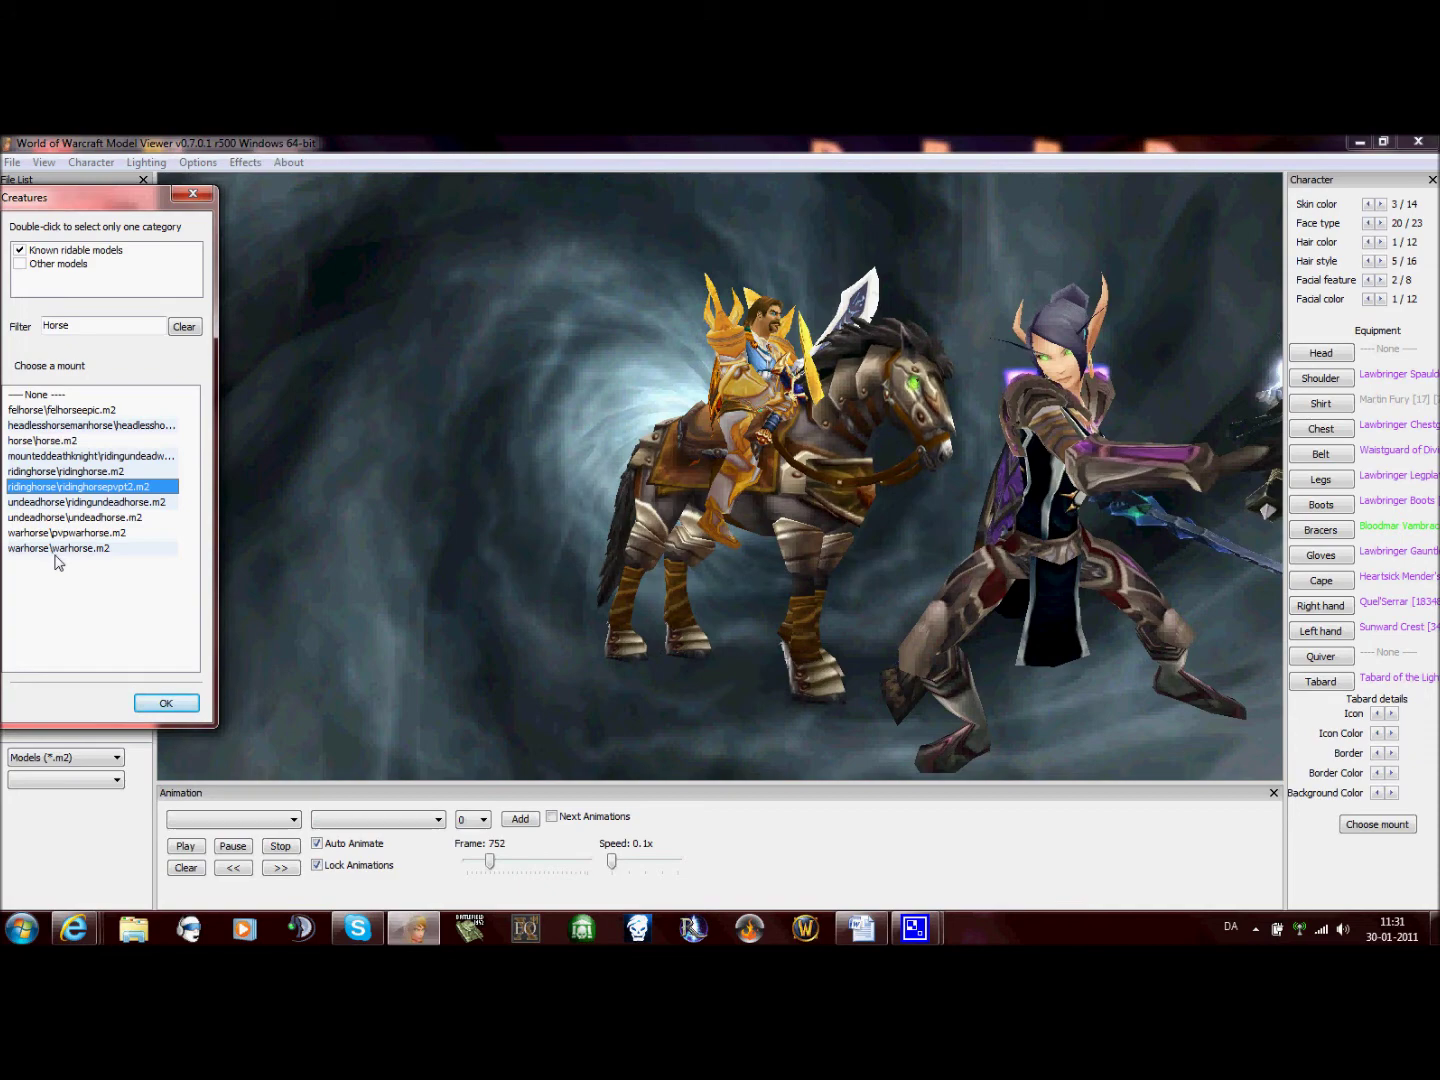
key("Up")
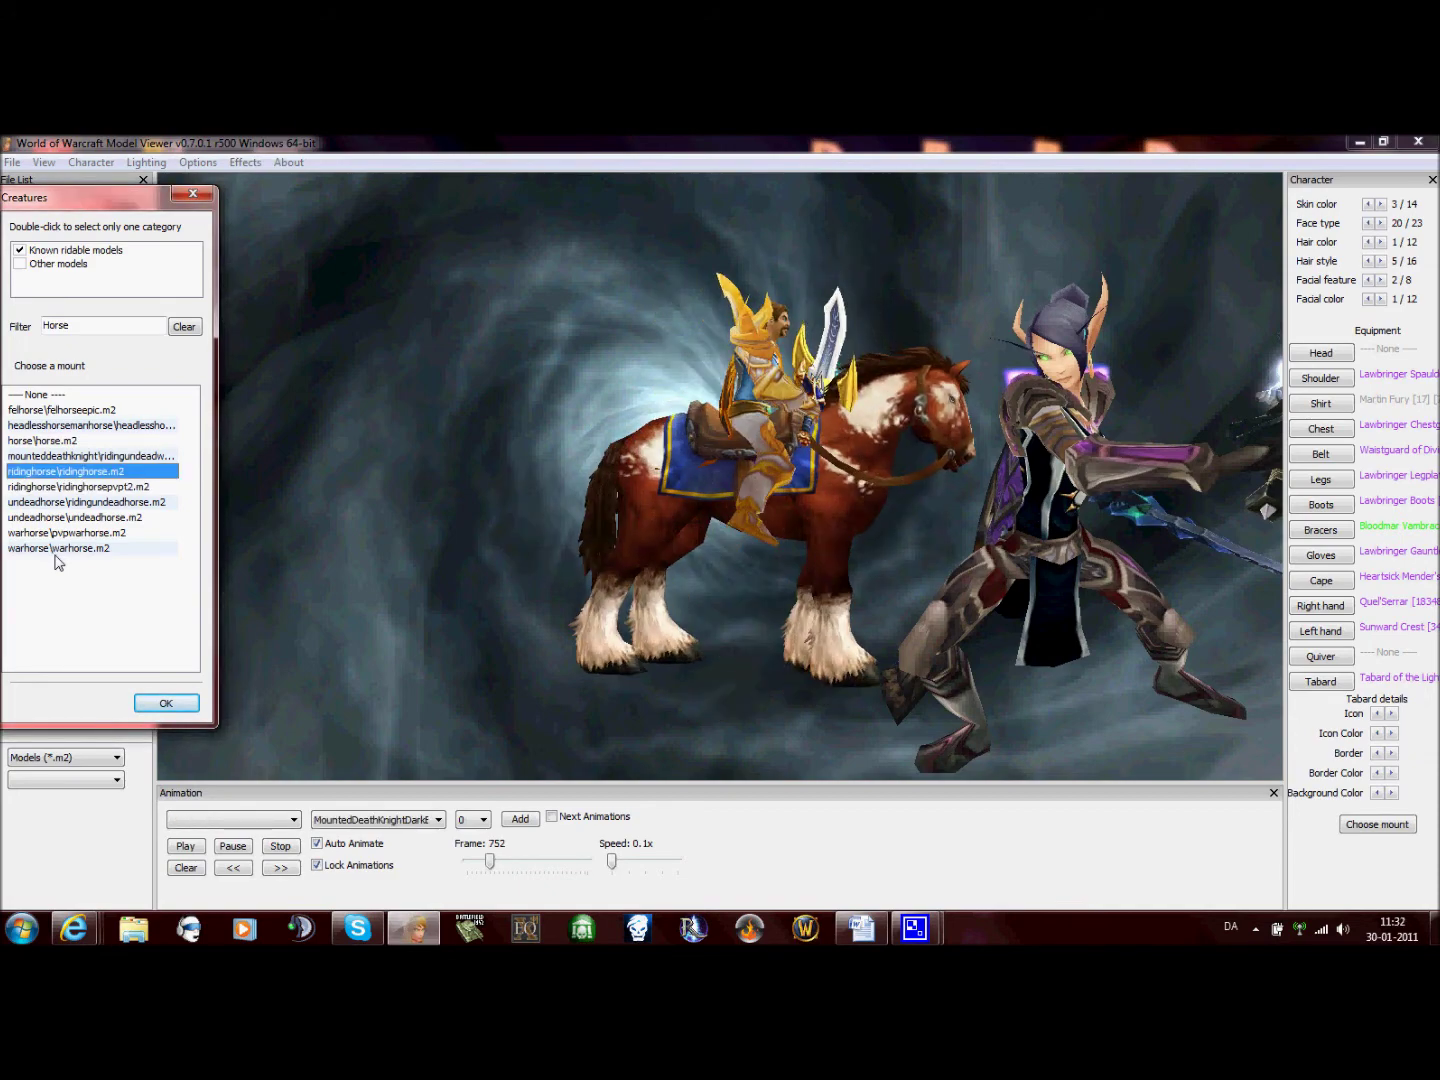
key("Up")
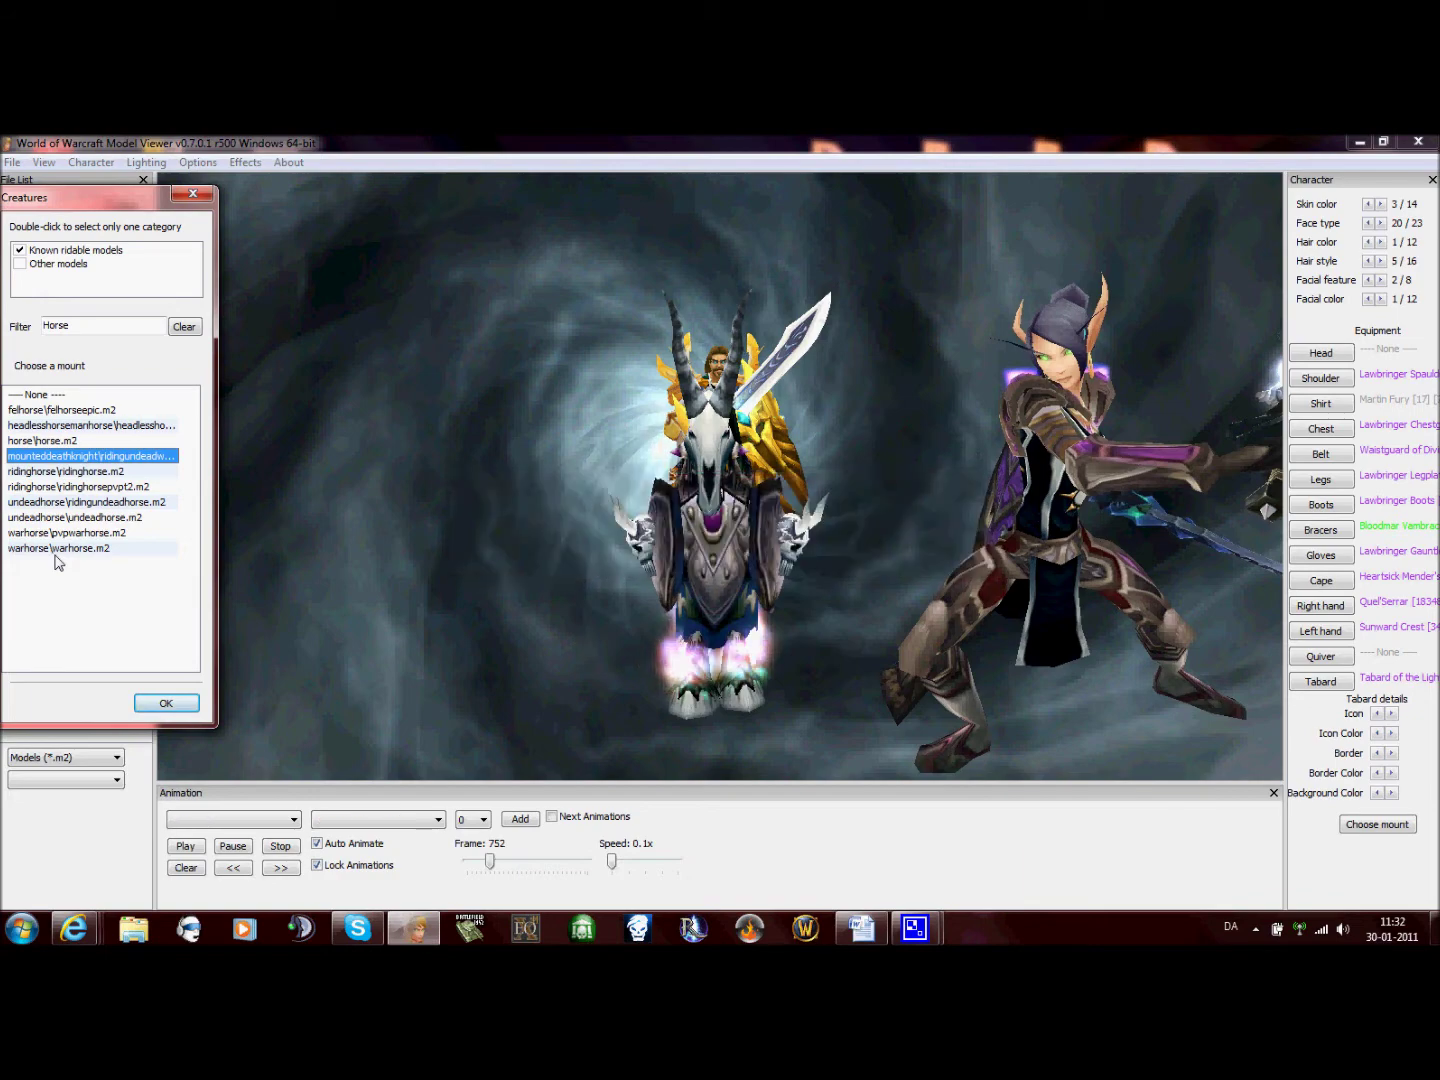
key("Up")
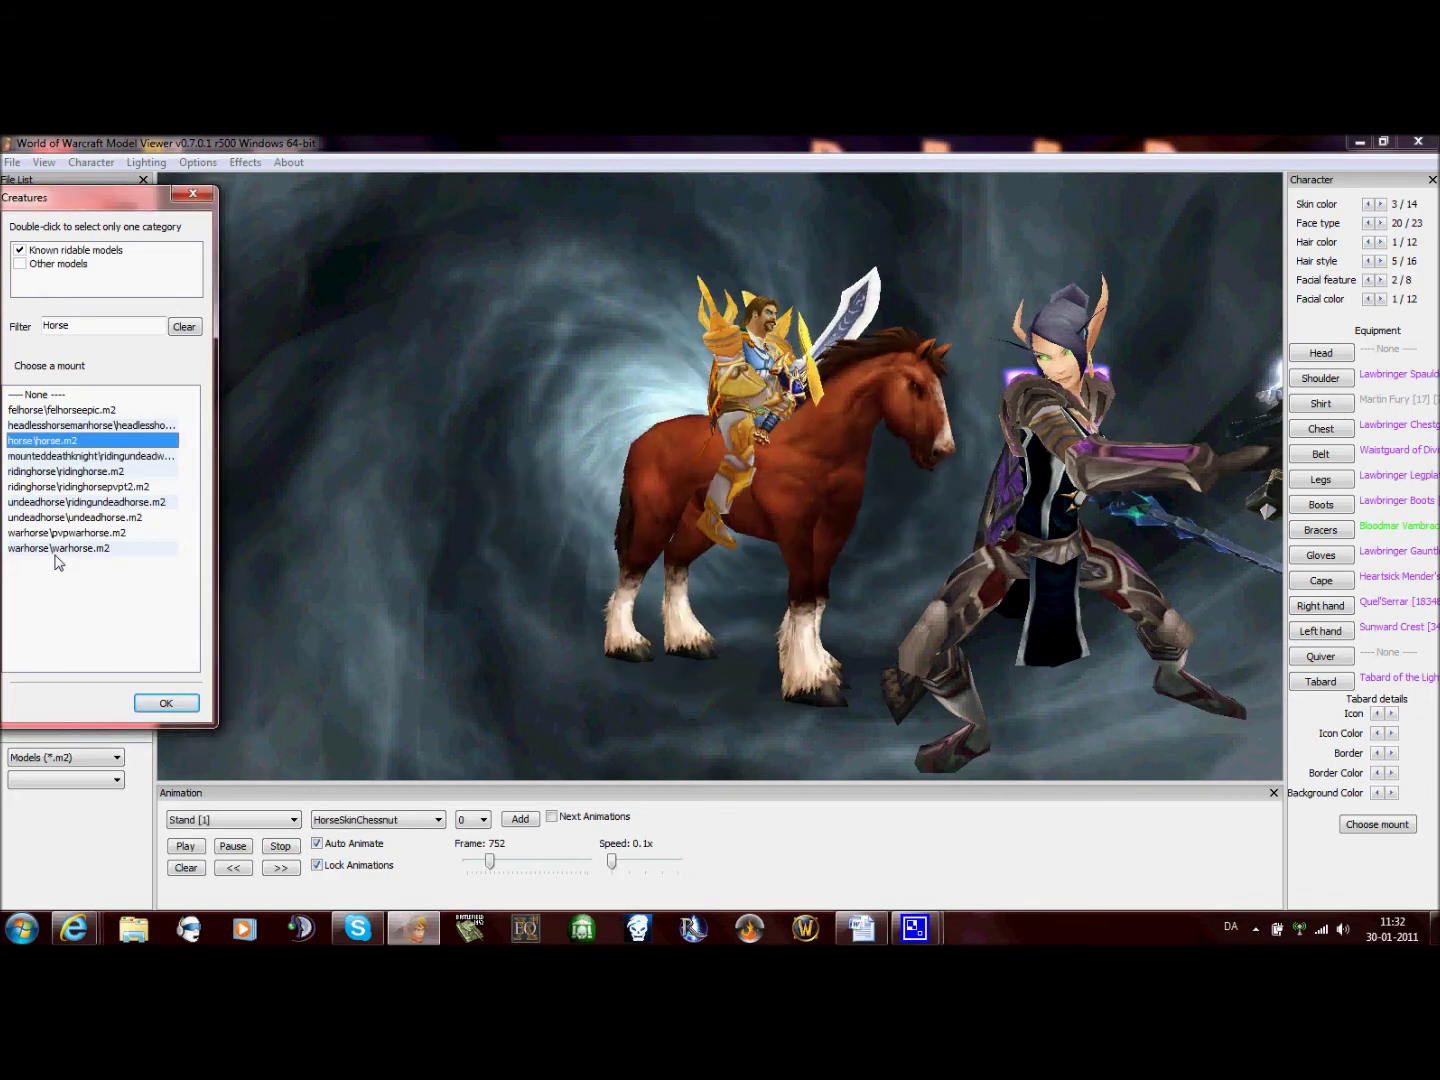
key("Up")
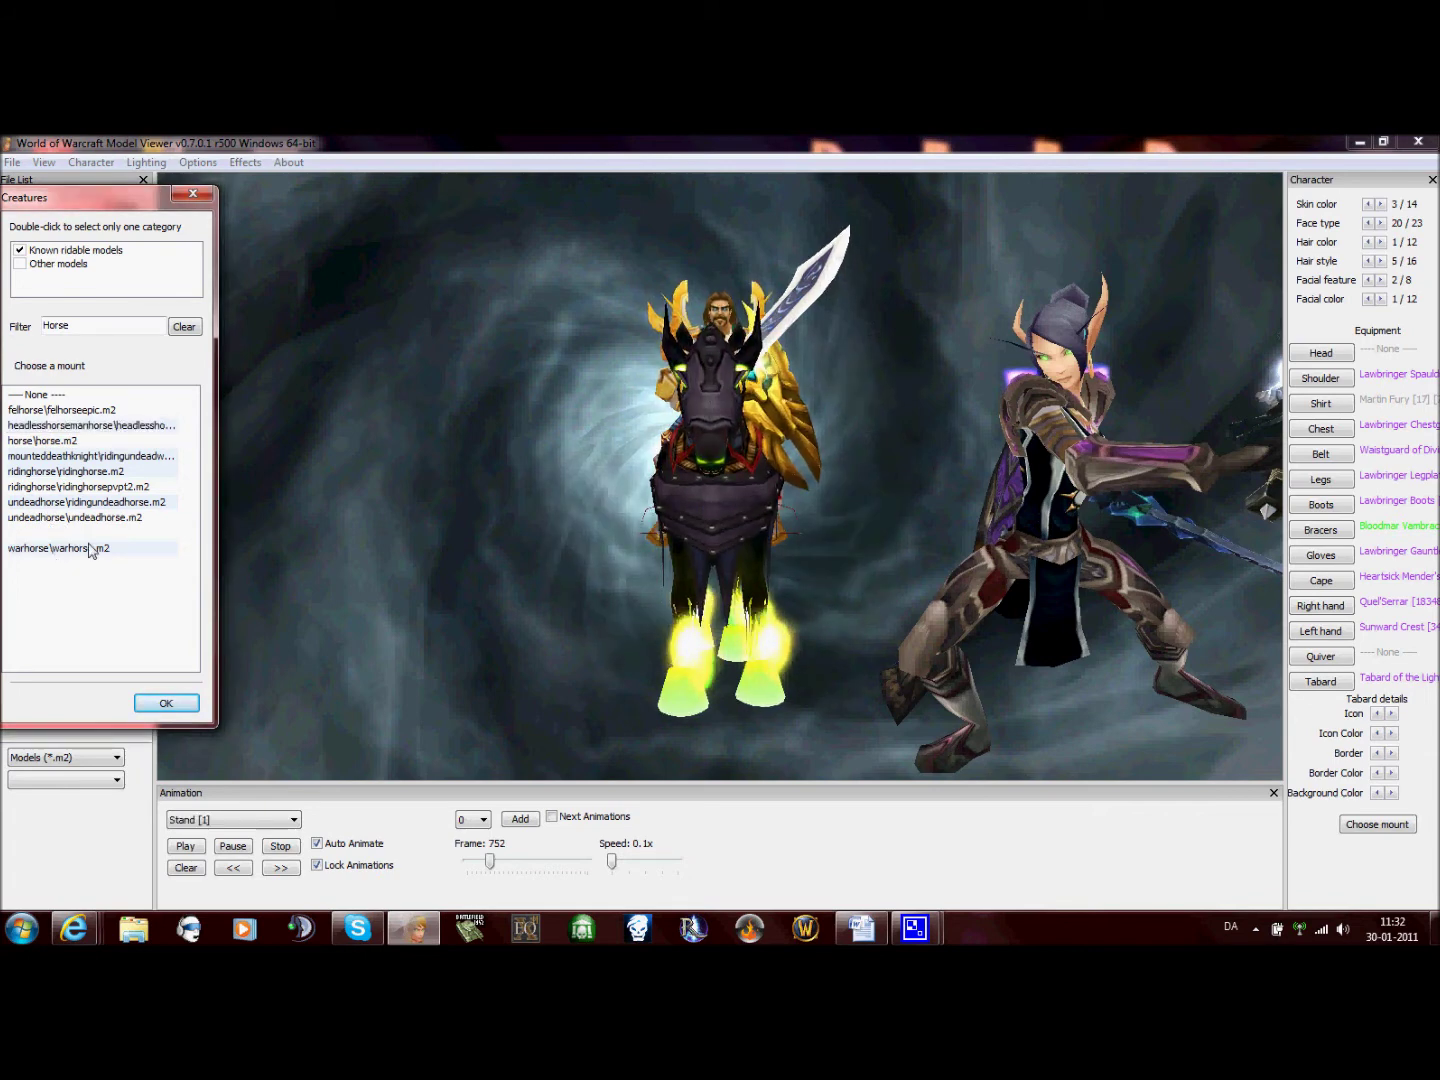
key("Down")
Try warhorse skins, keep TourneyPVPWarHorse copy, and close the mount chooser
left_click_drag(222, 523, 407, 535)
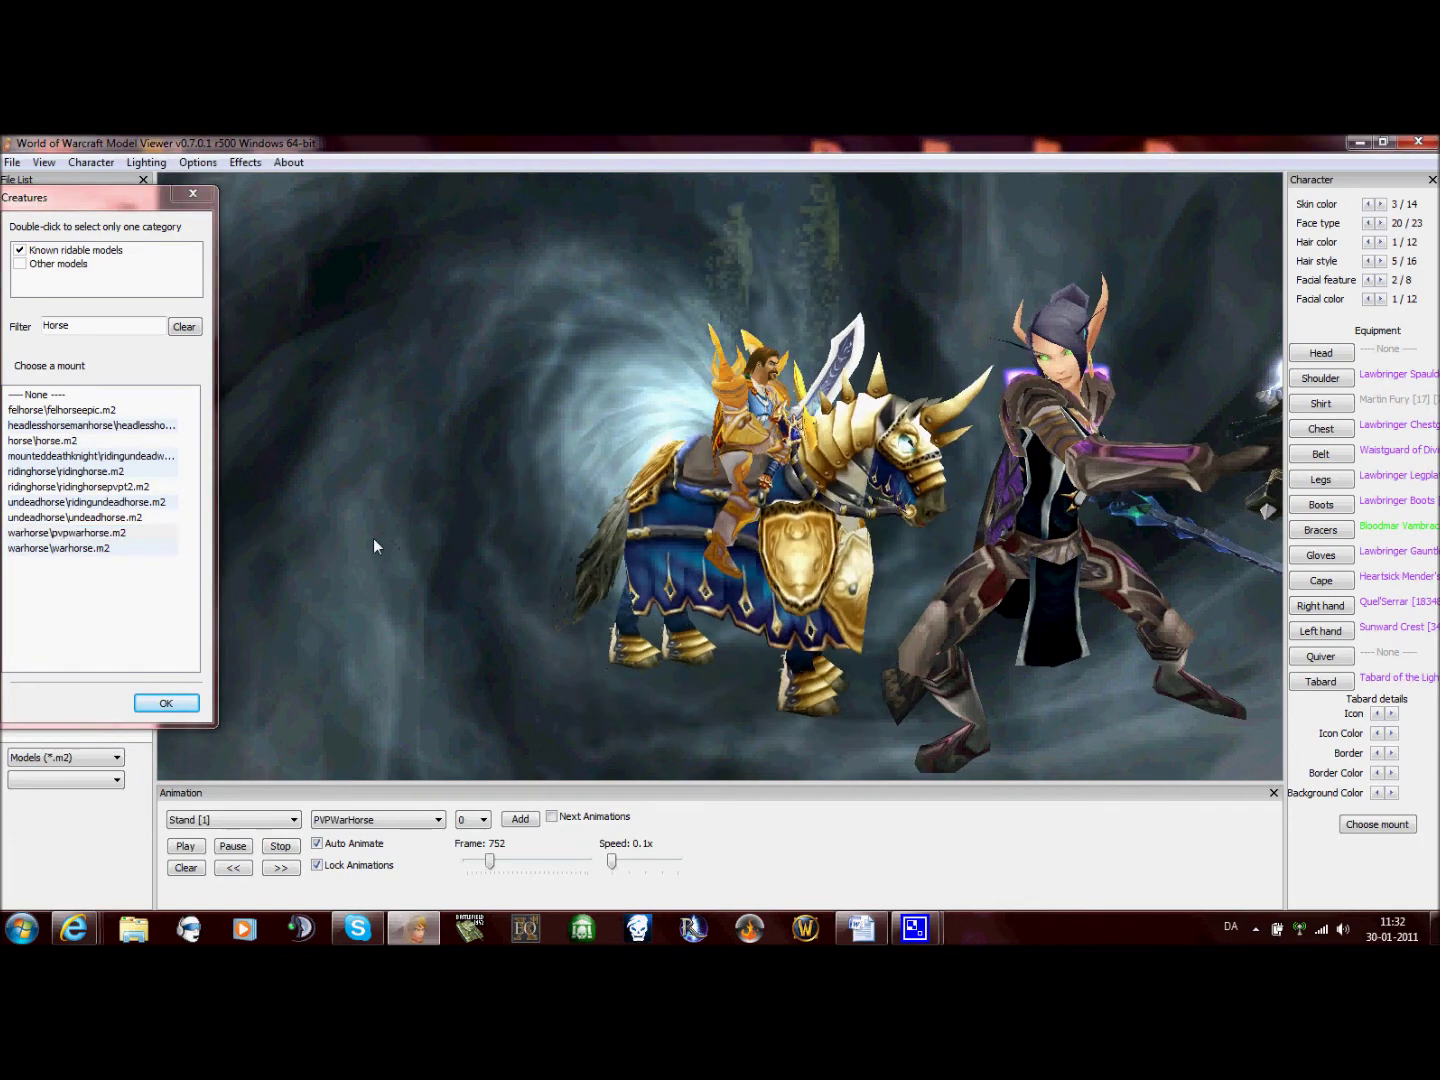
left_click(368, 814)
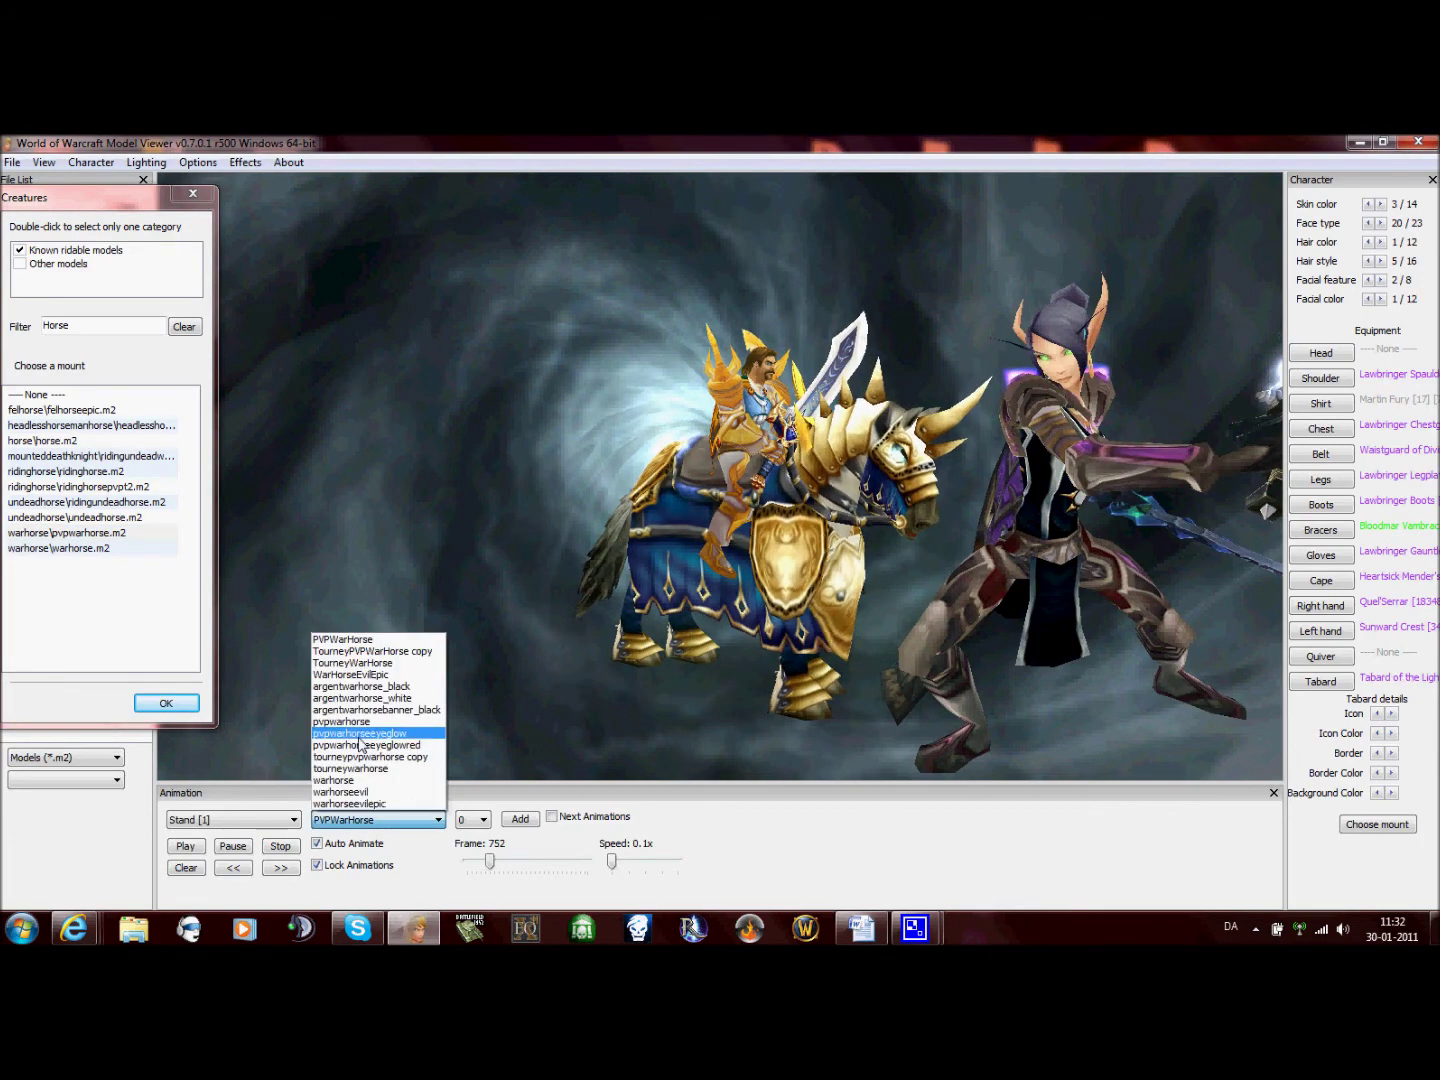
left_click(424, 711)
left_click(846, 591)
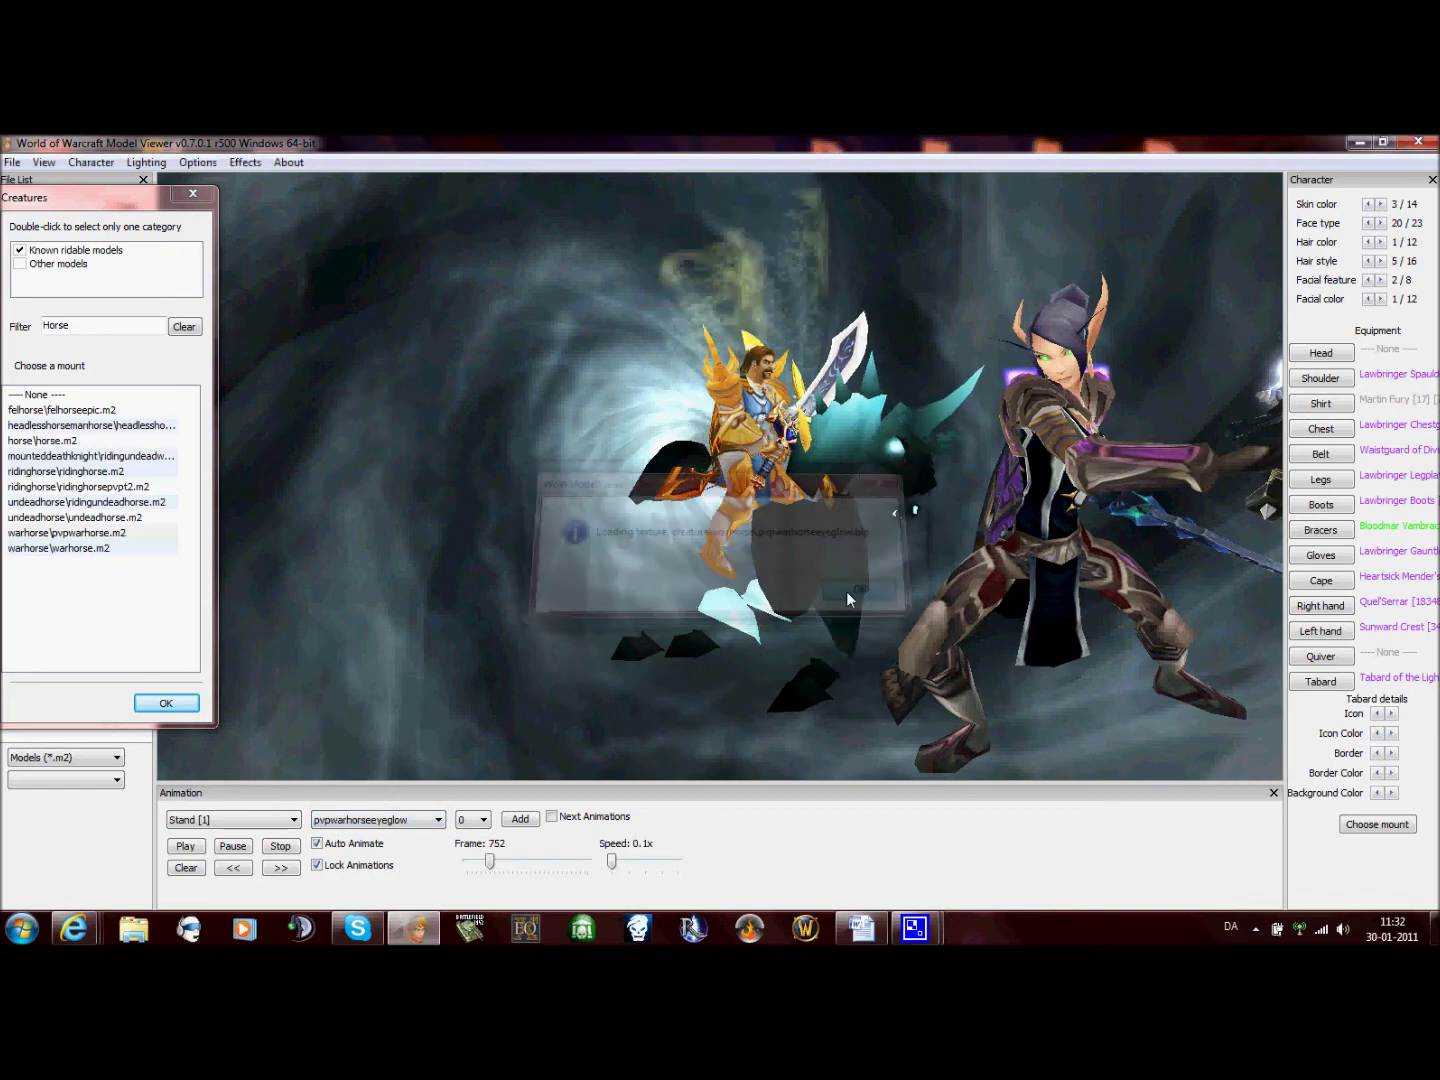
left_click(378, 819)
left_click(386, 707)
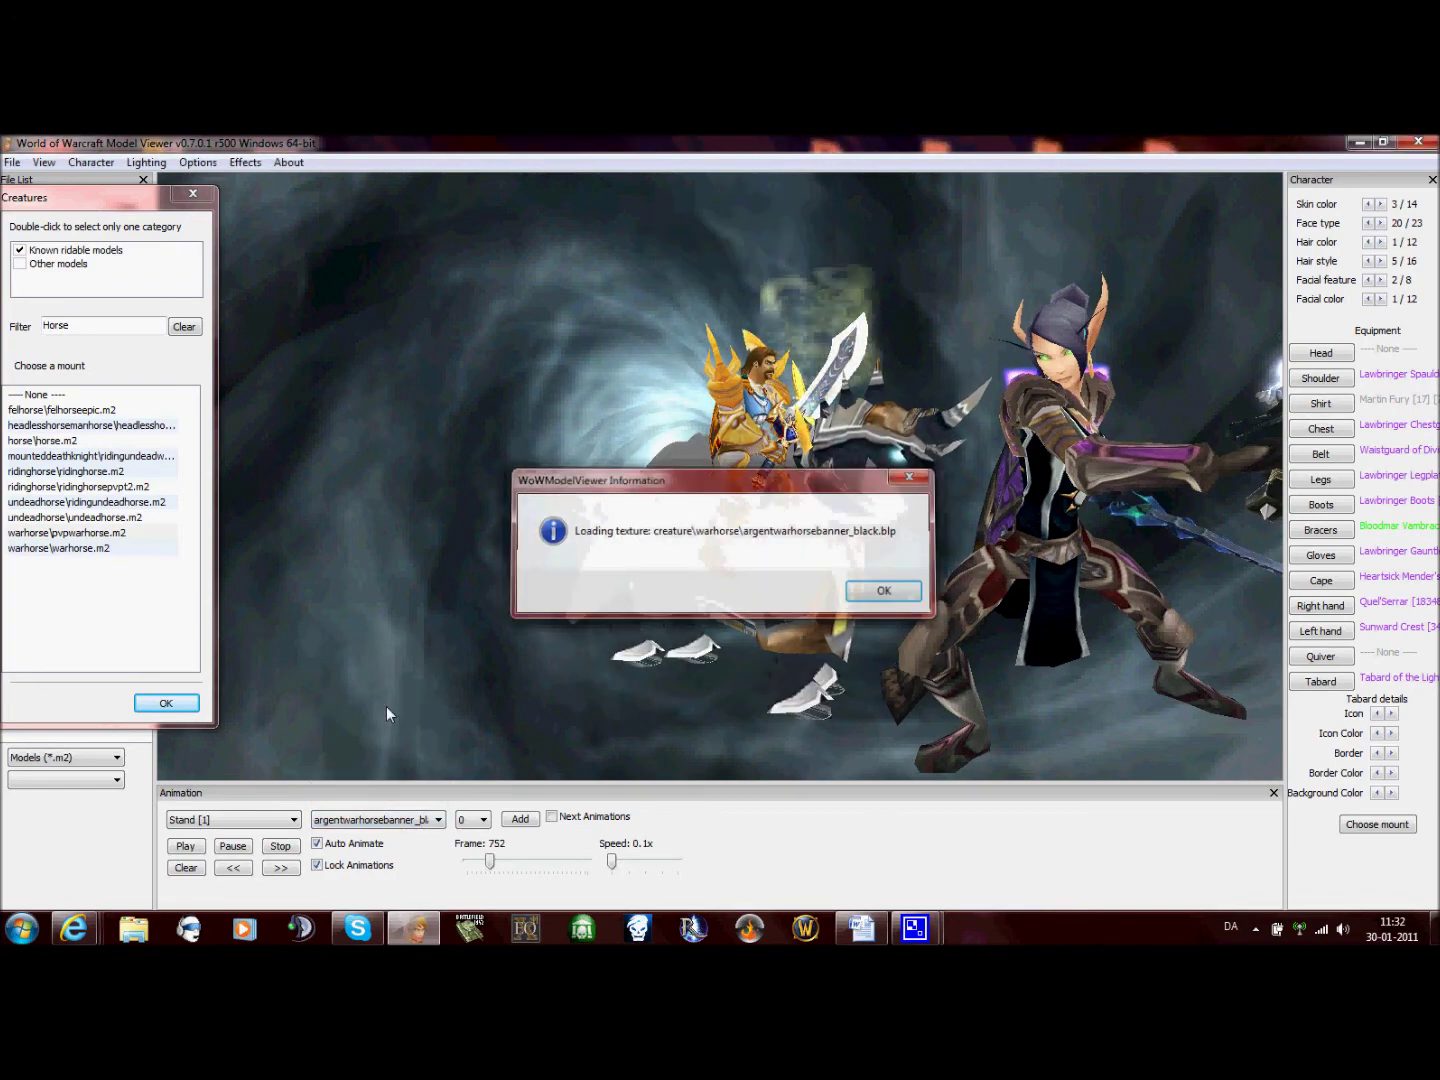
left_click(862, 590)
left_click(378, 819)
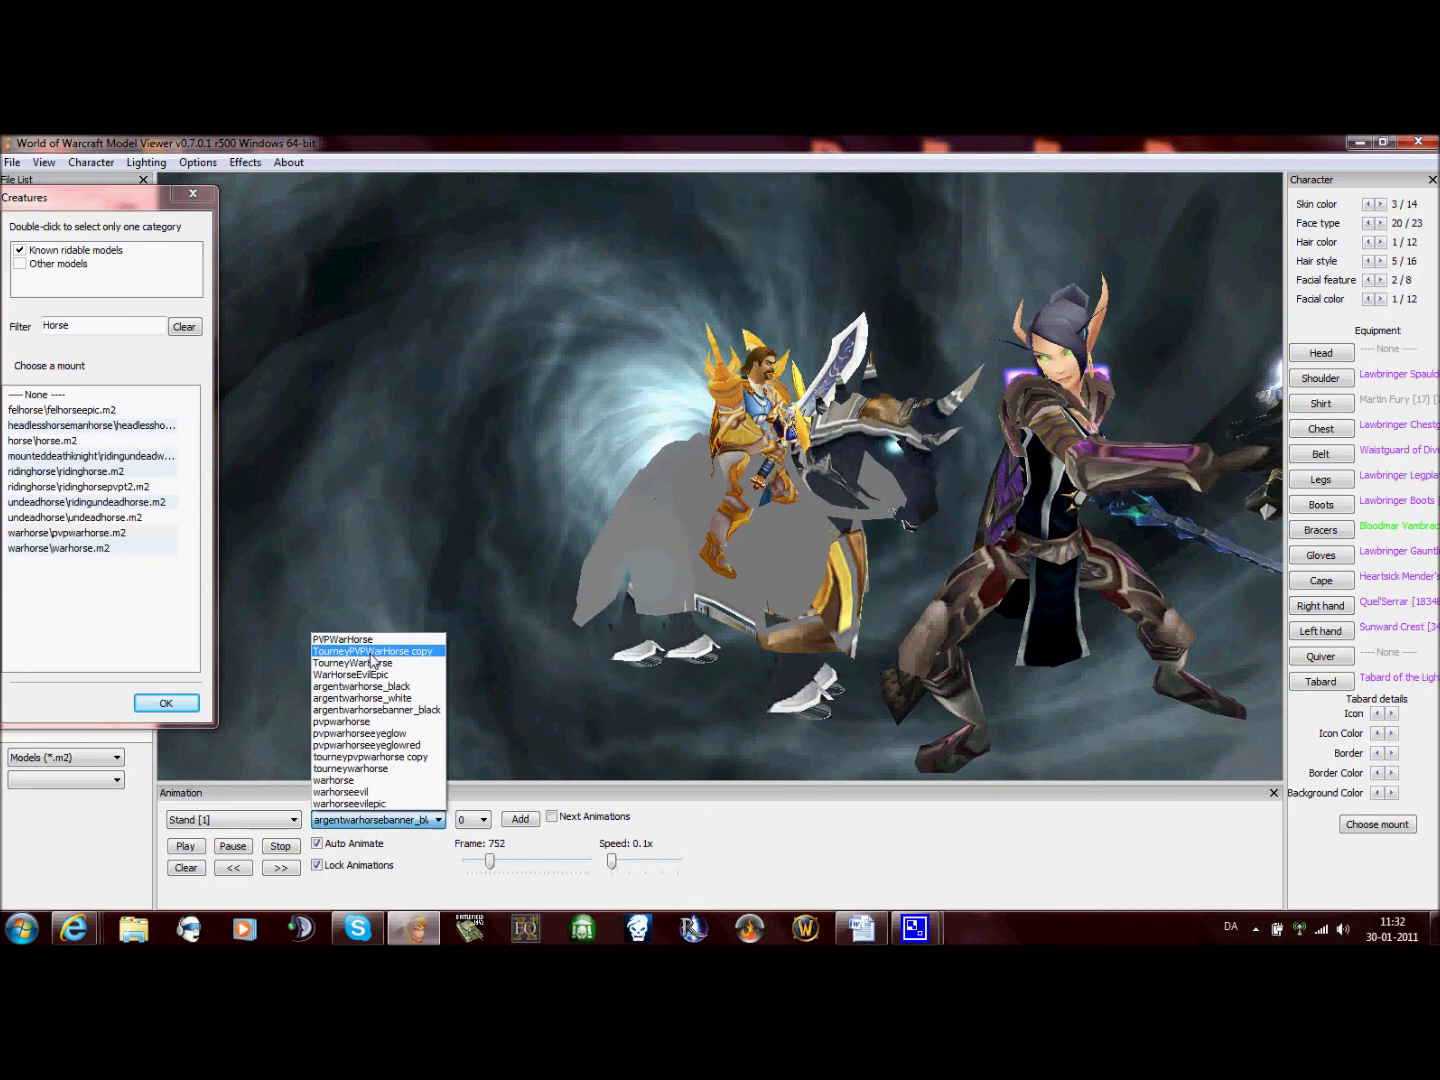
left_click(372, 652)
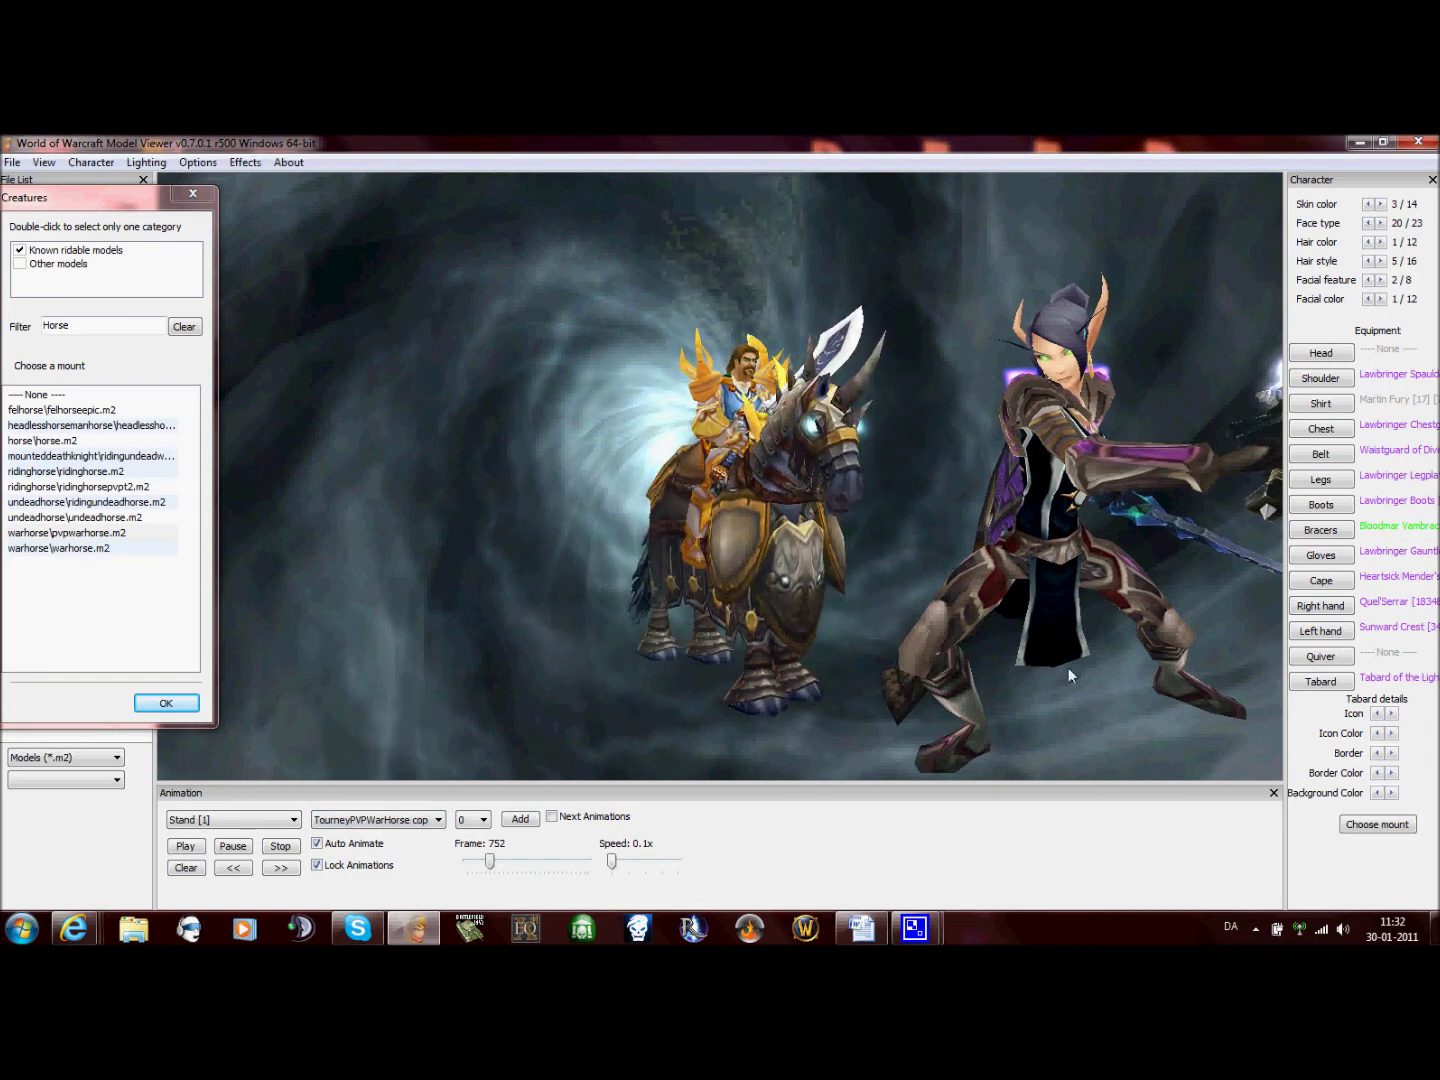
left_click(194, 193)
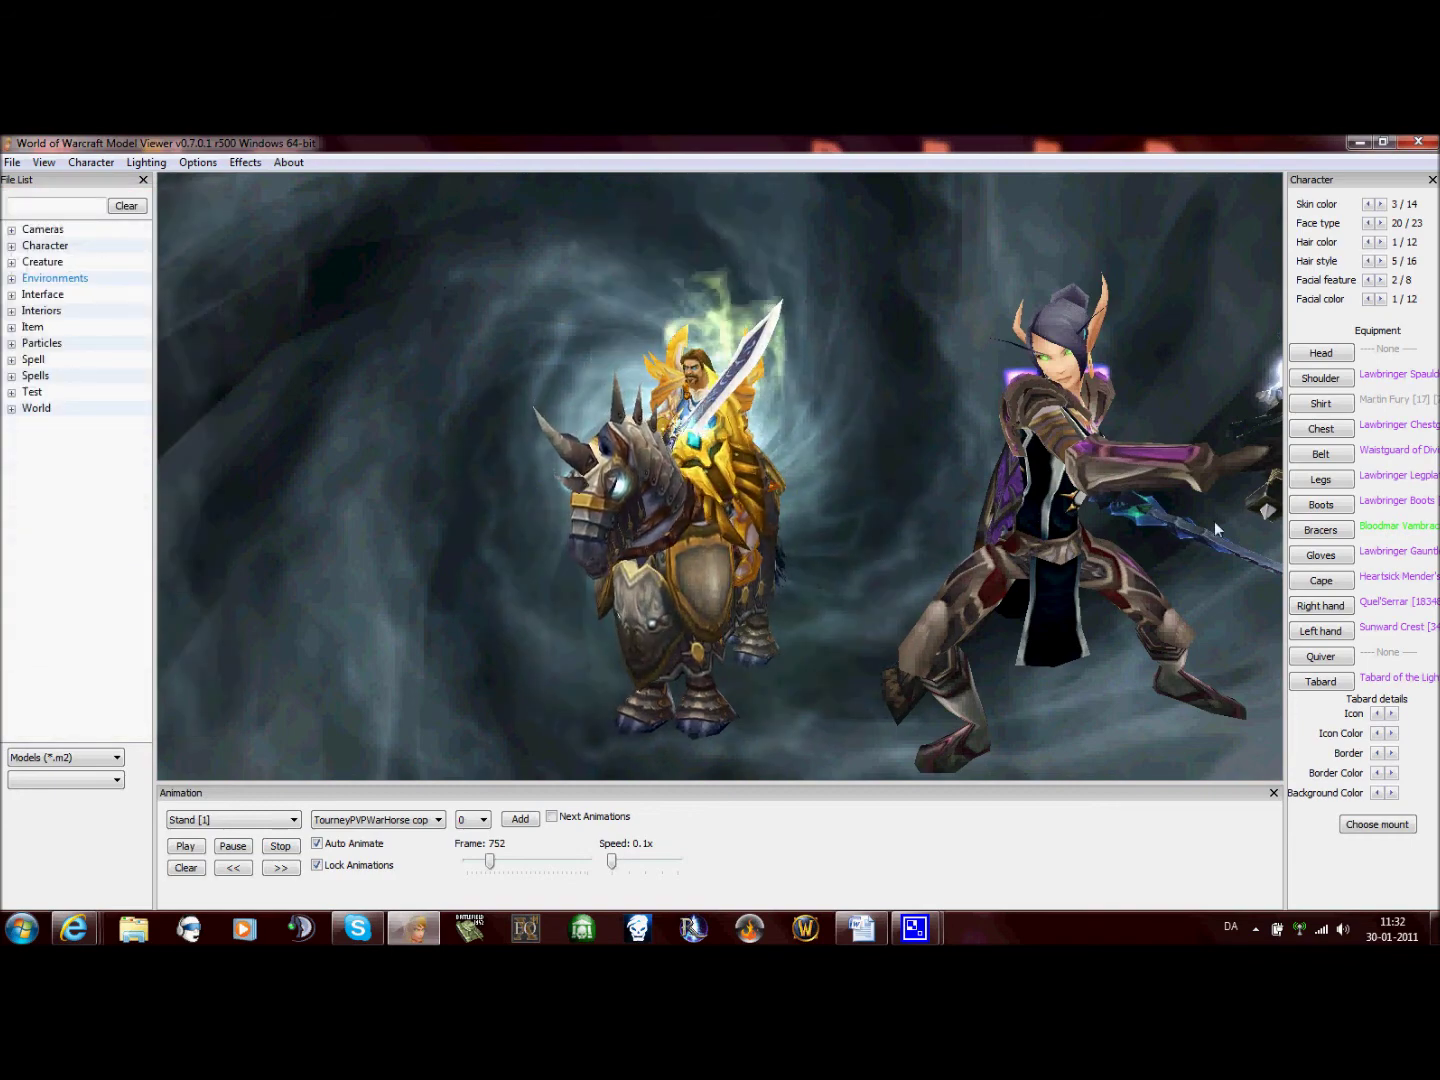
Rotate the mounted paladin to inspect it from several sides, then close Model Viewer
left_click_drag(644, 608, 698, 470)
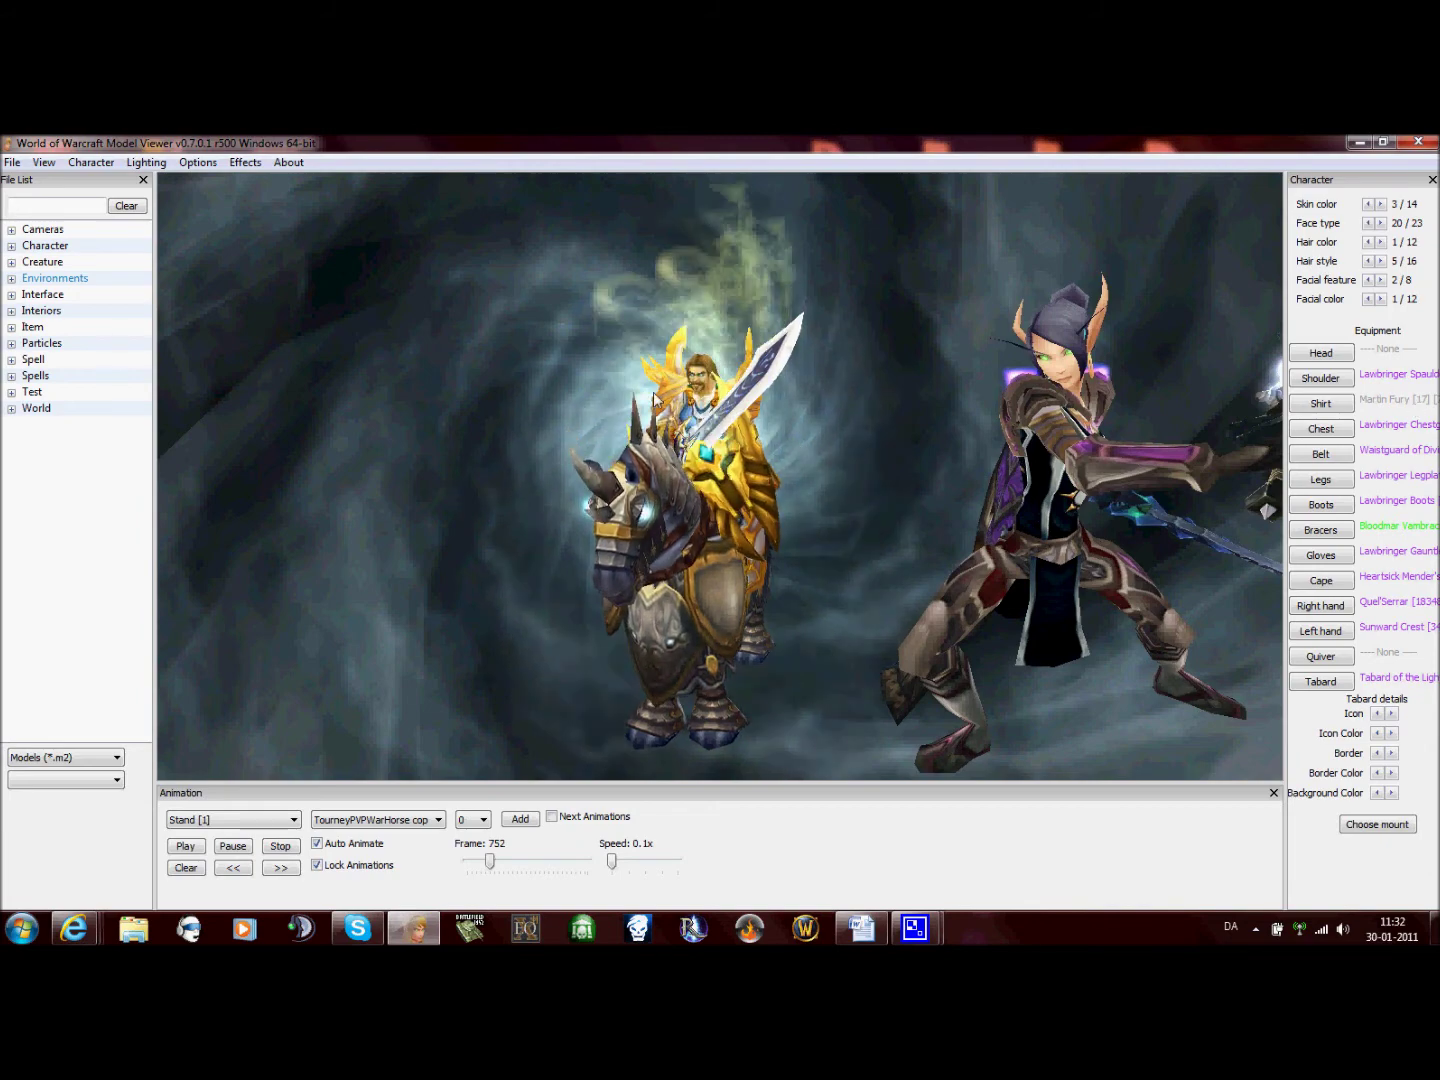
left_click_drag(800, 444, 800, 485)
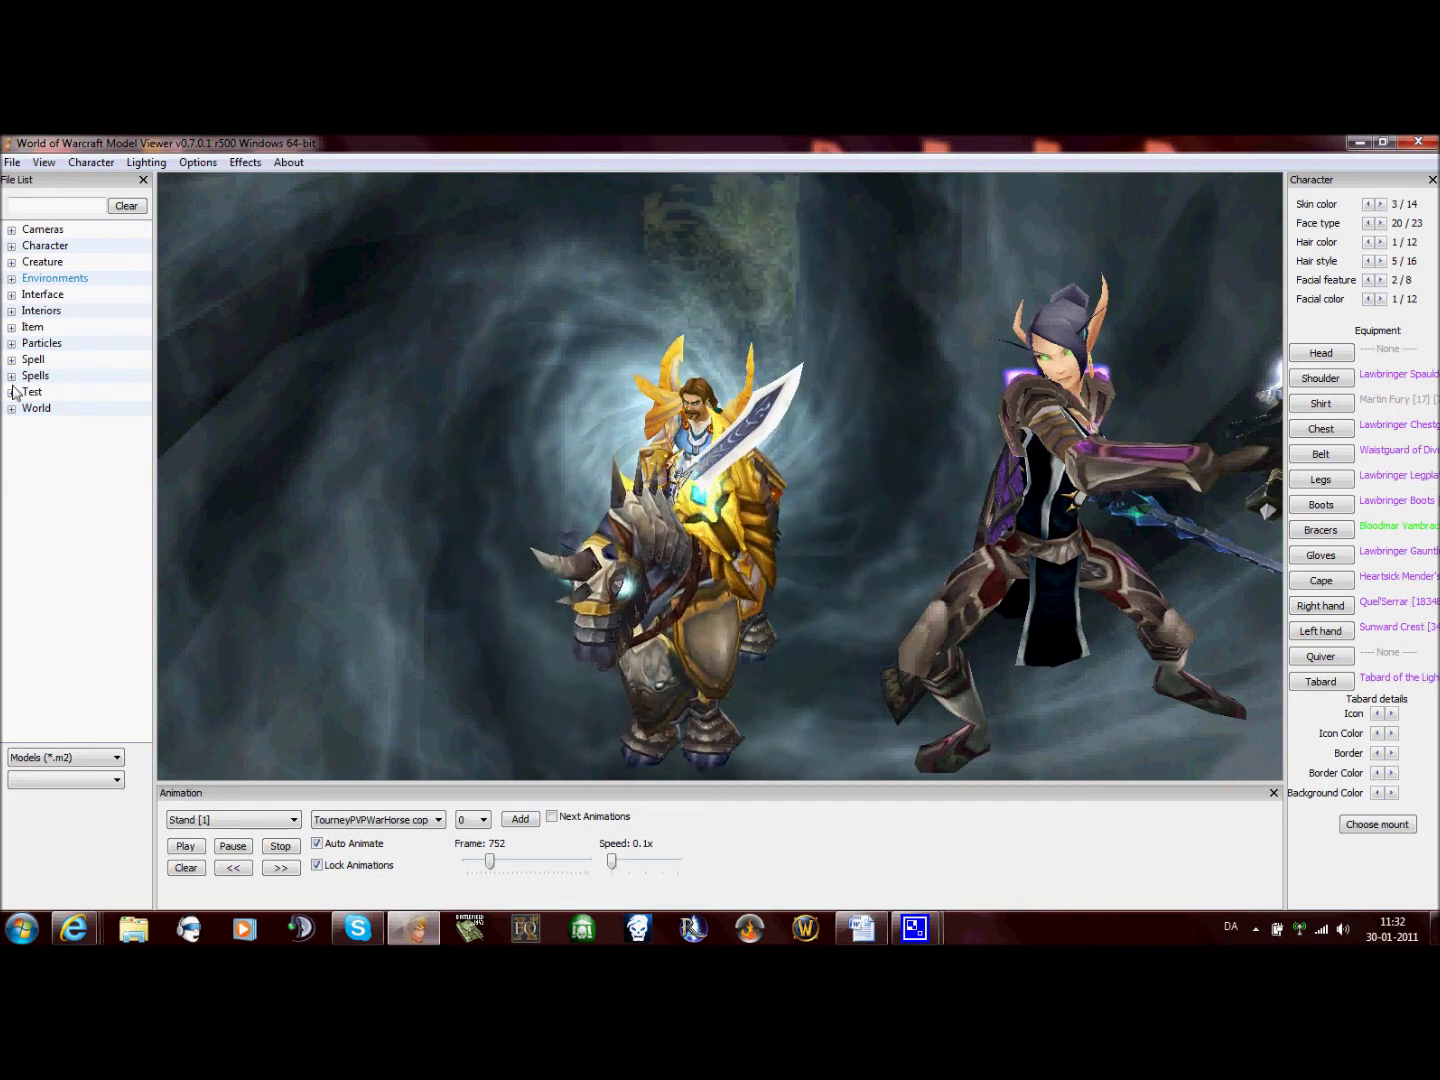
left_click(14, 162)
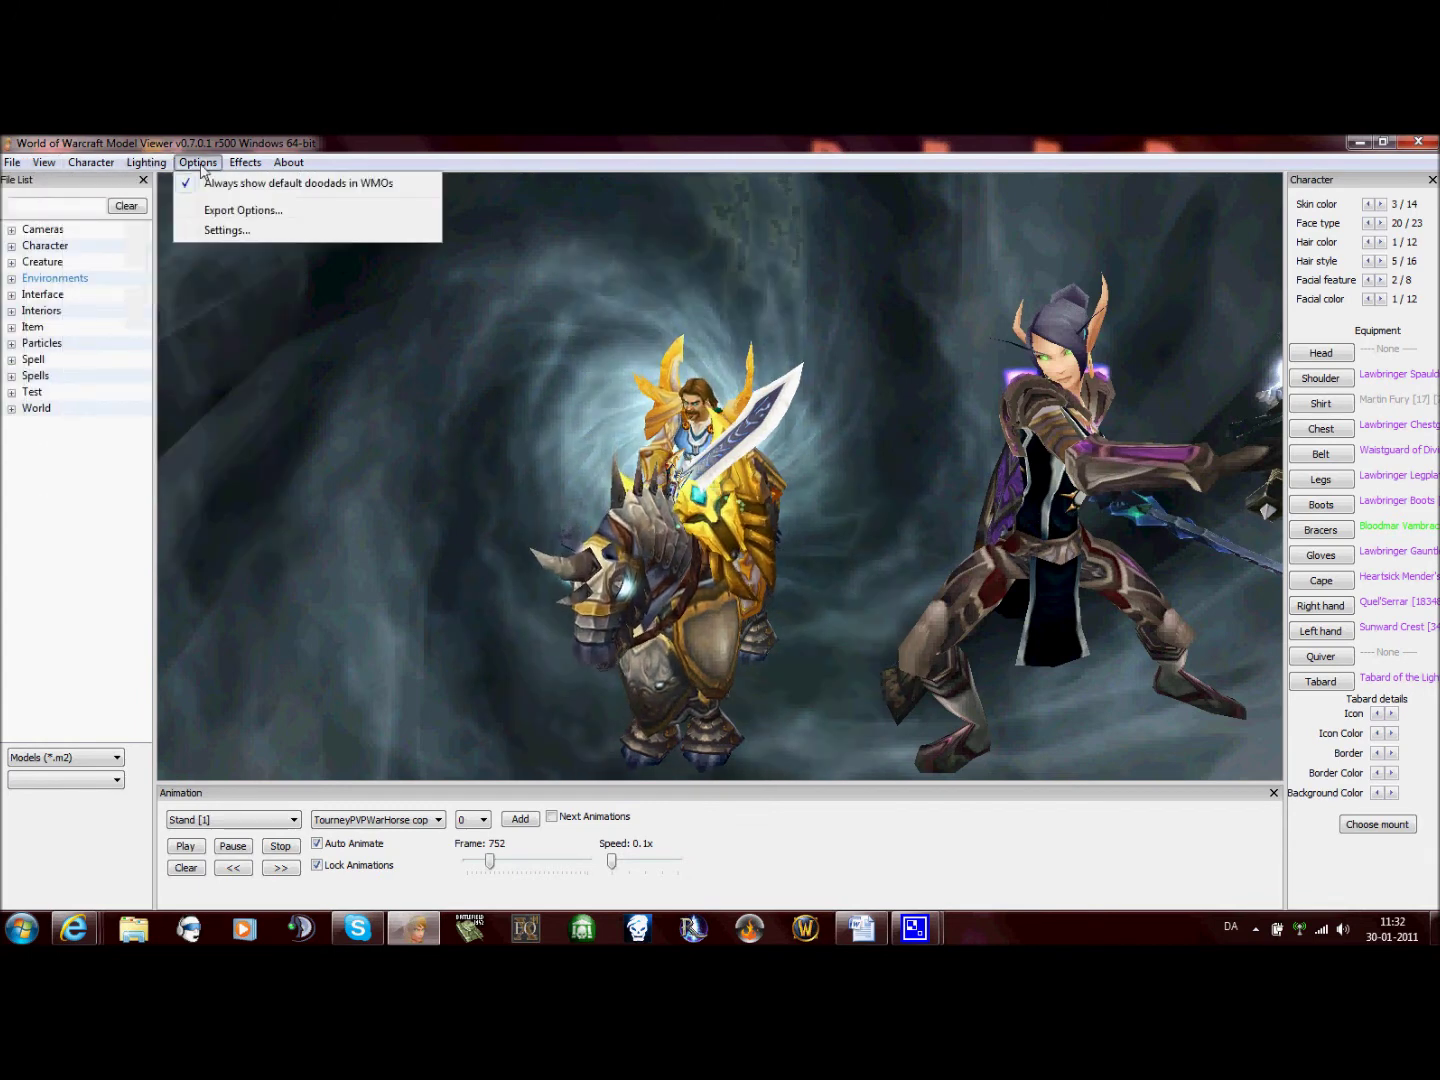
mouse_move(268, 166)
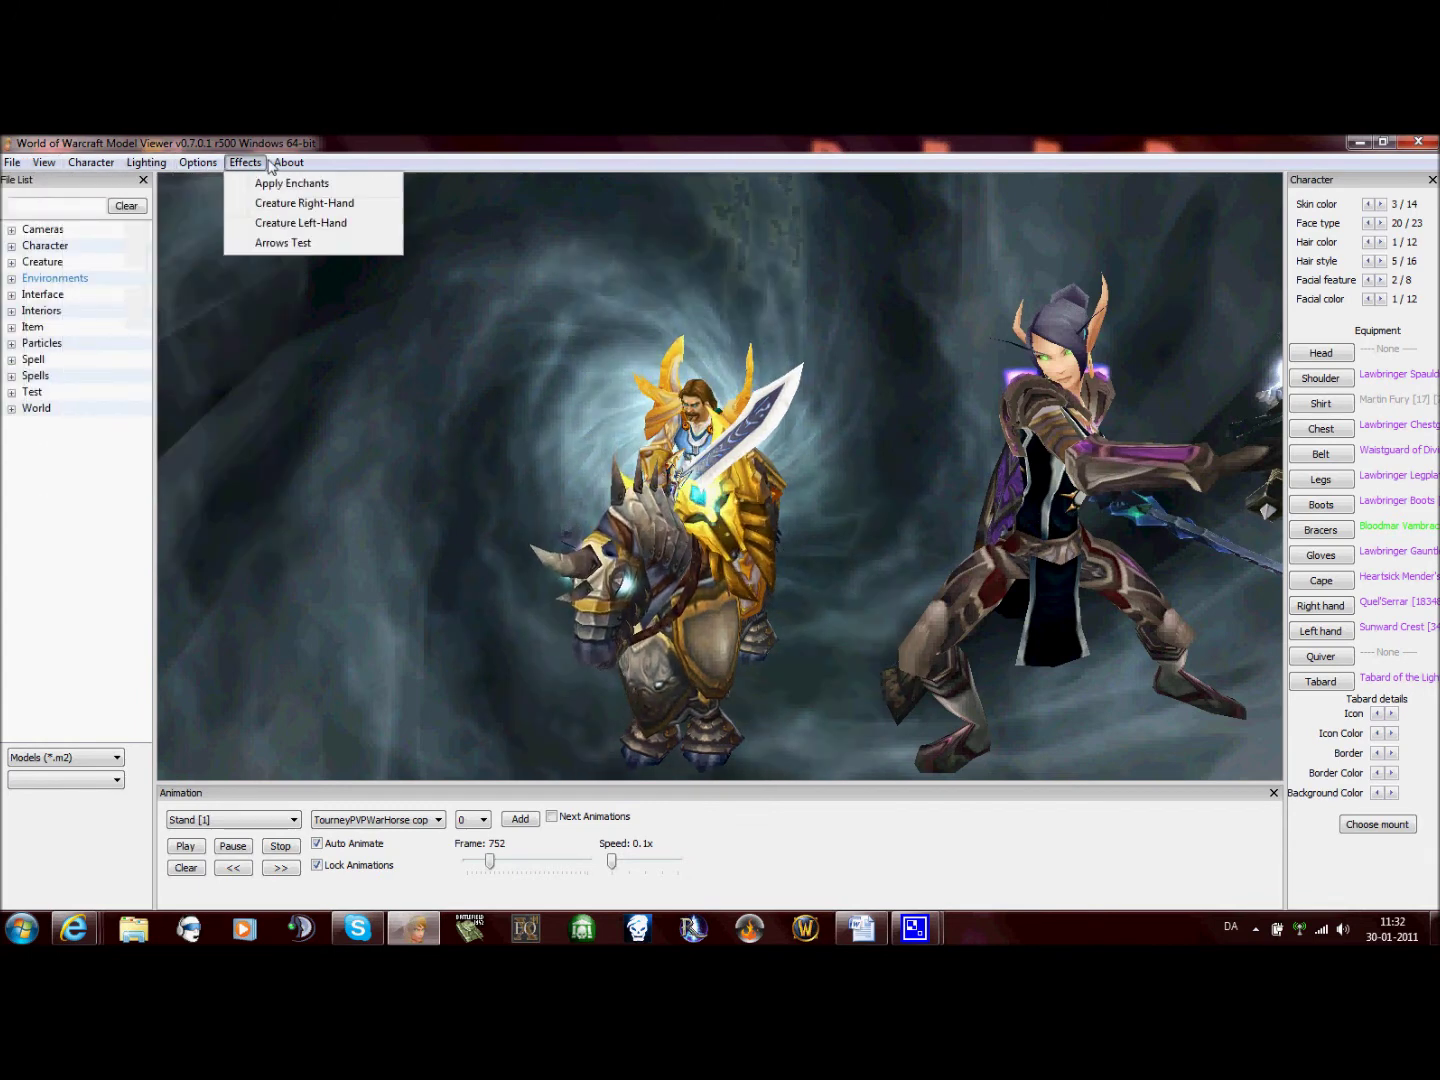
left_click(1211, 356)
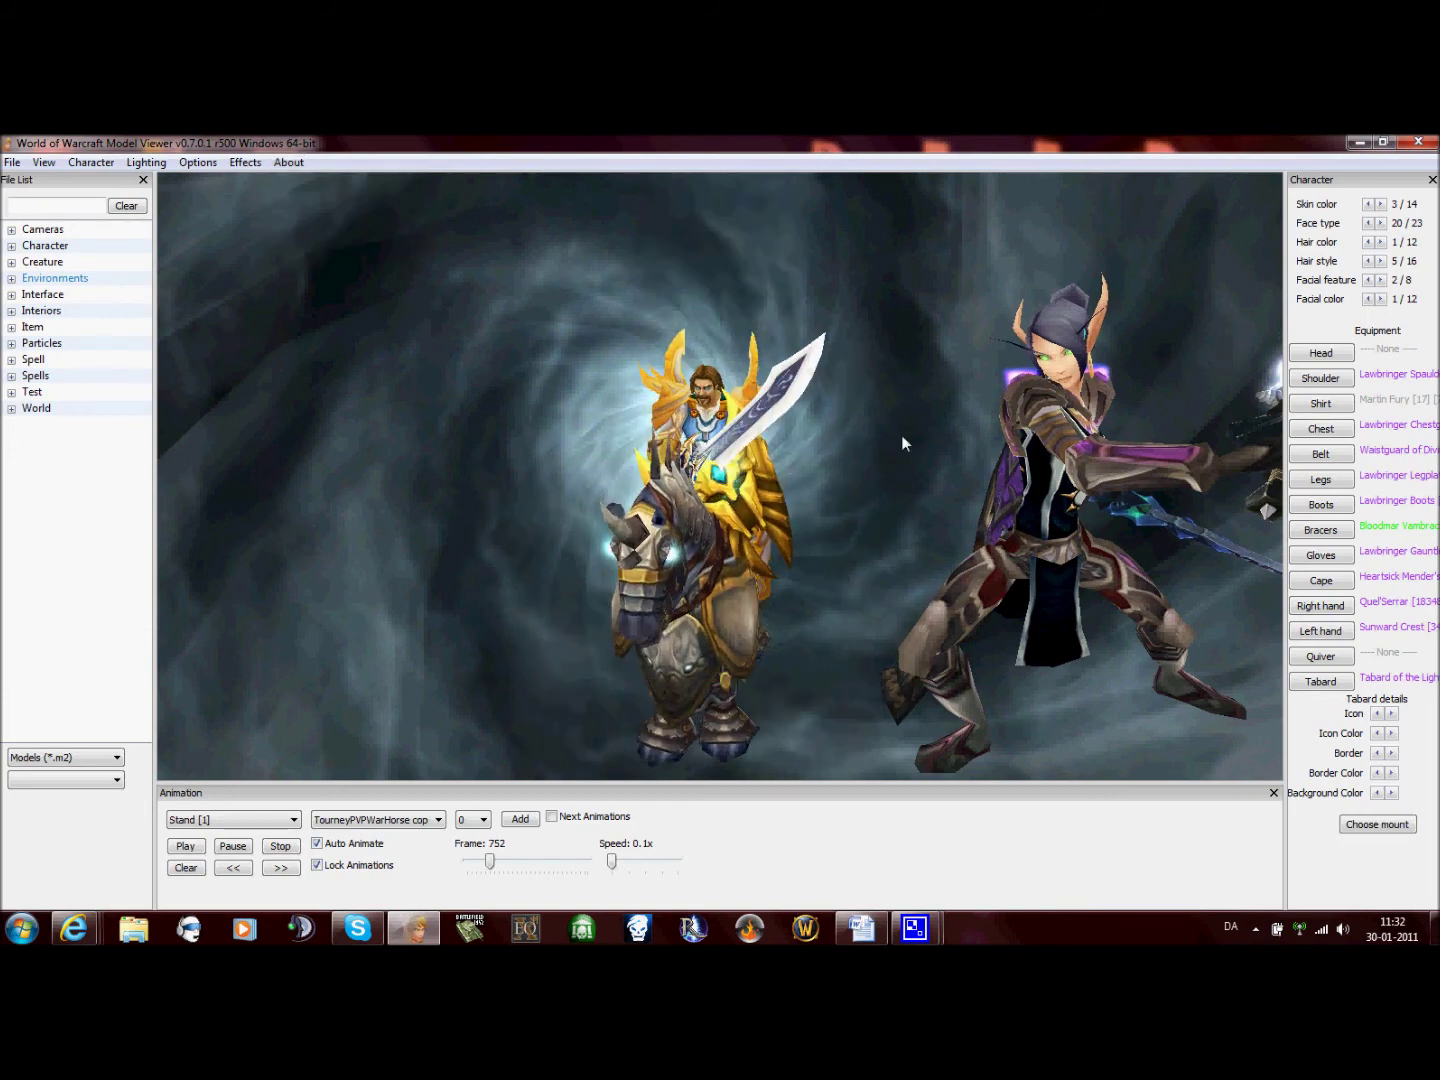
left_click_drag(902, 436, 860, 419)
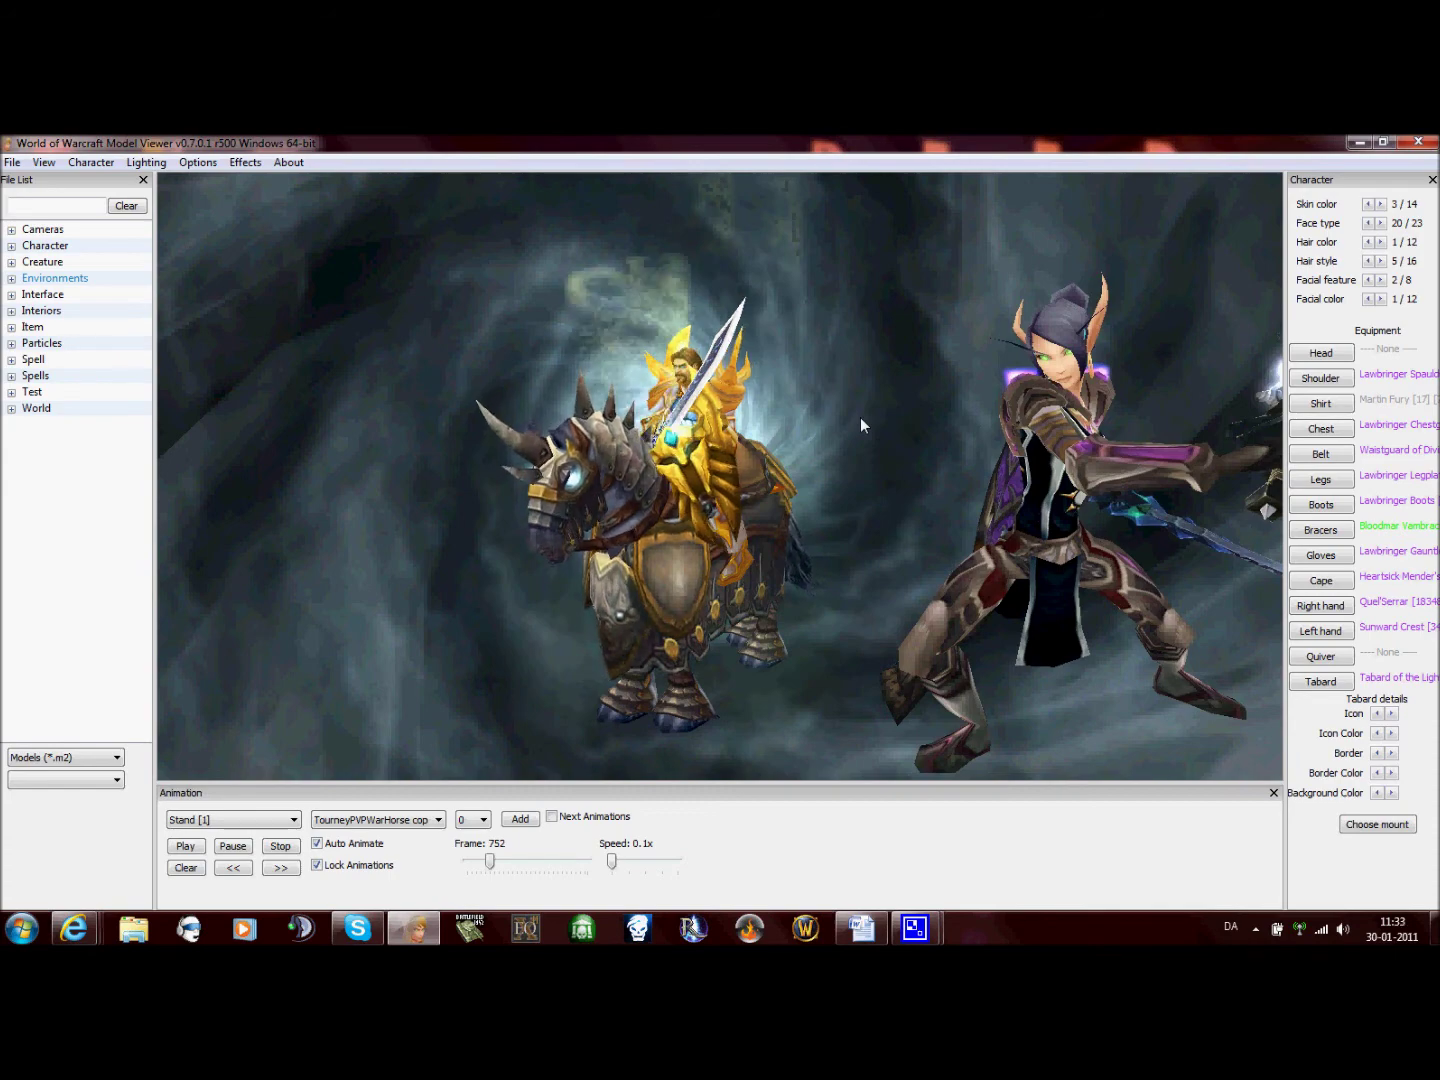
left_click(1420, 141)
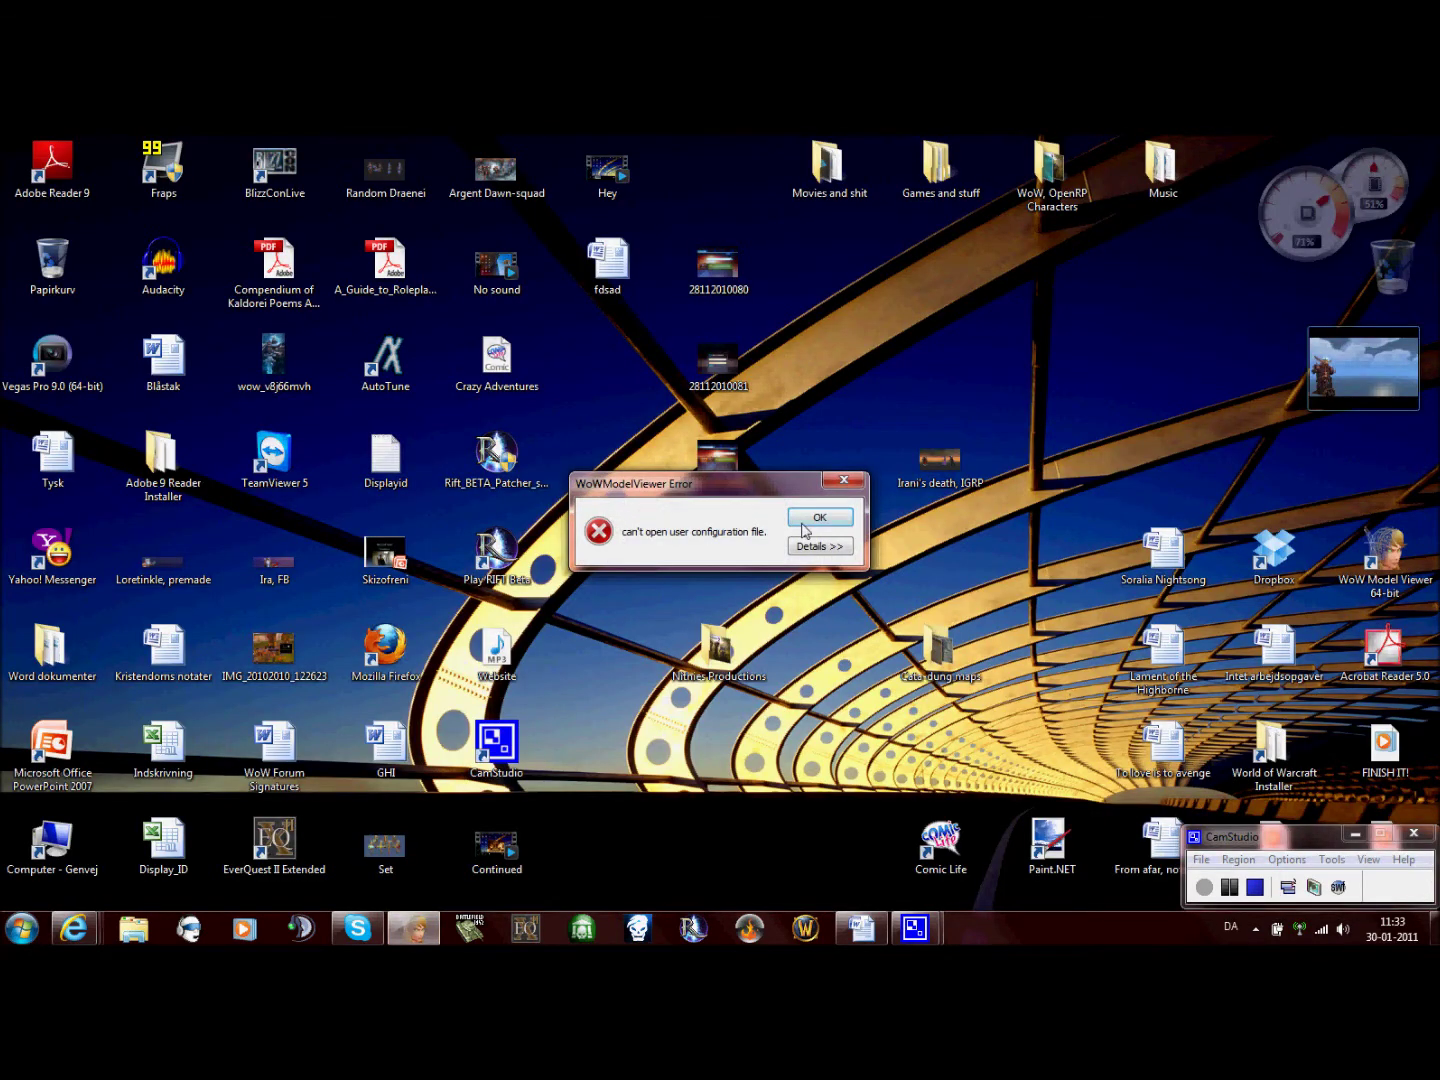
Dismiss the configuration file error and bring the fdsad Word document back up
left_click(802, 524)
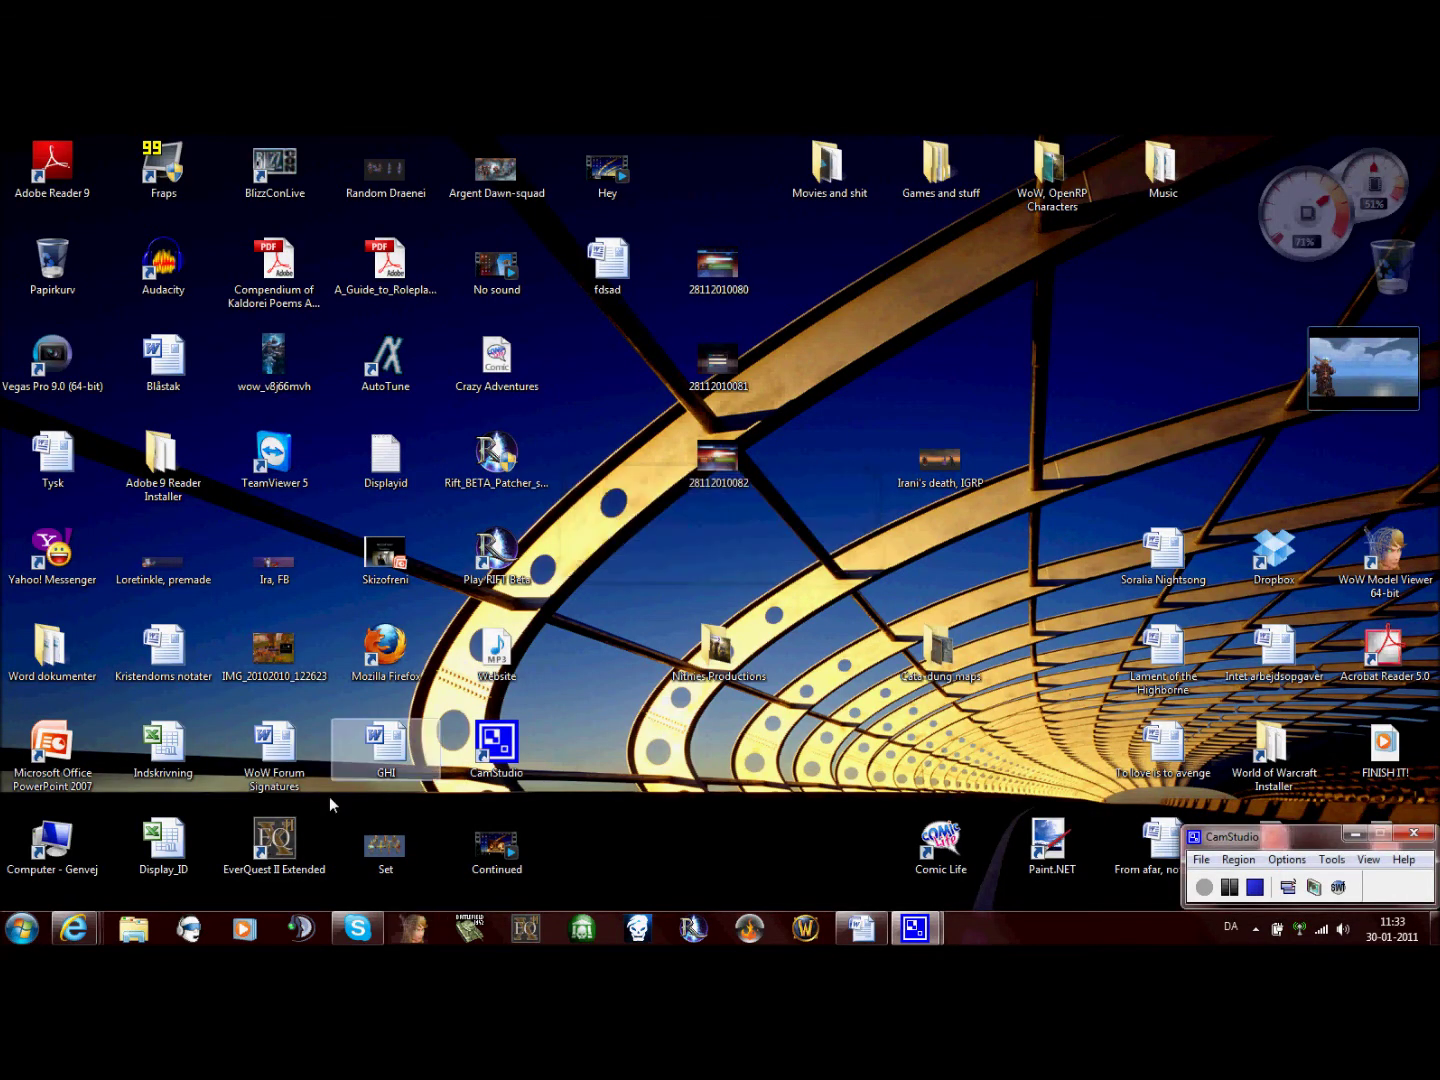
mouse_move(72, 928)
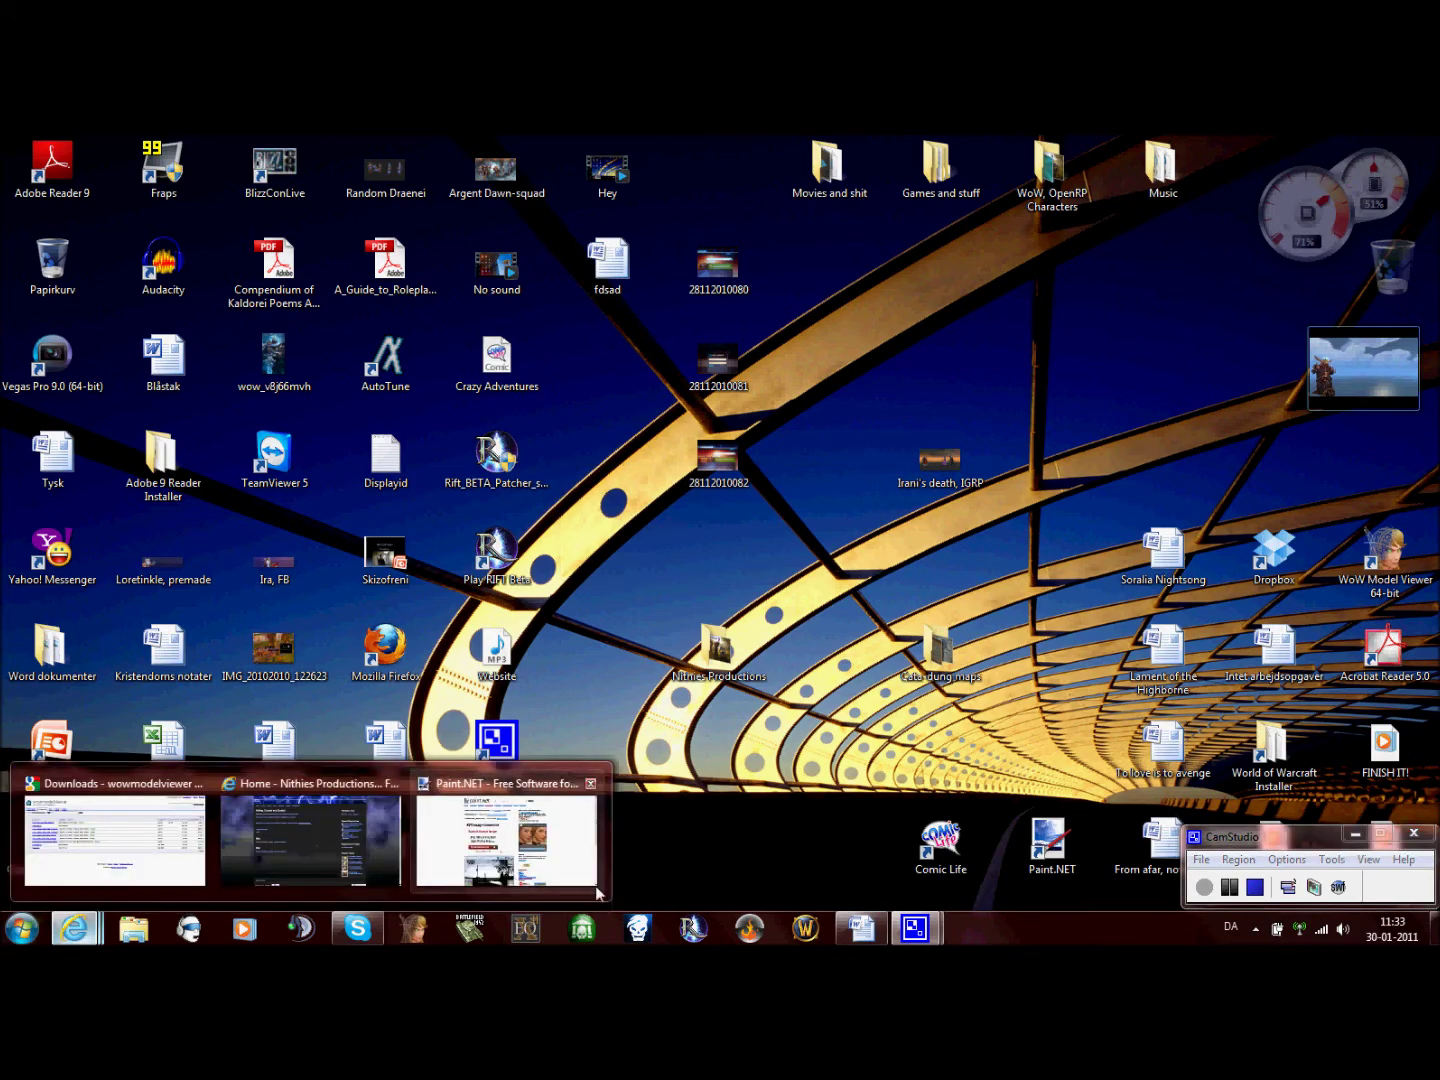
left_click(855, 932)
right_click(860, 931)
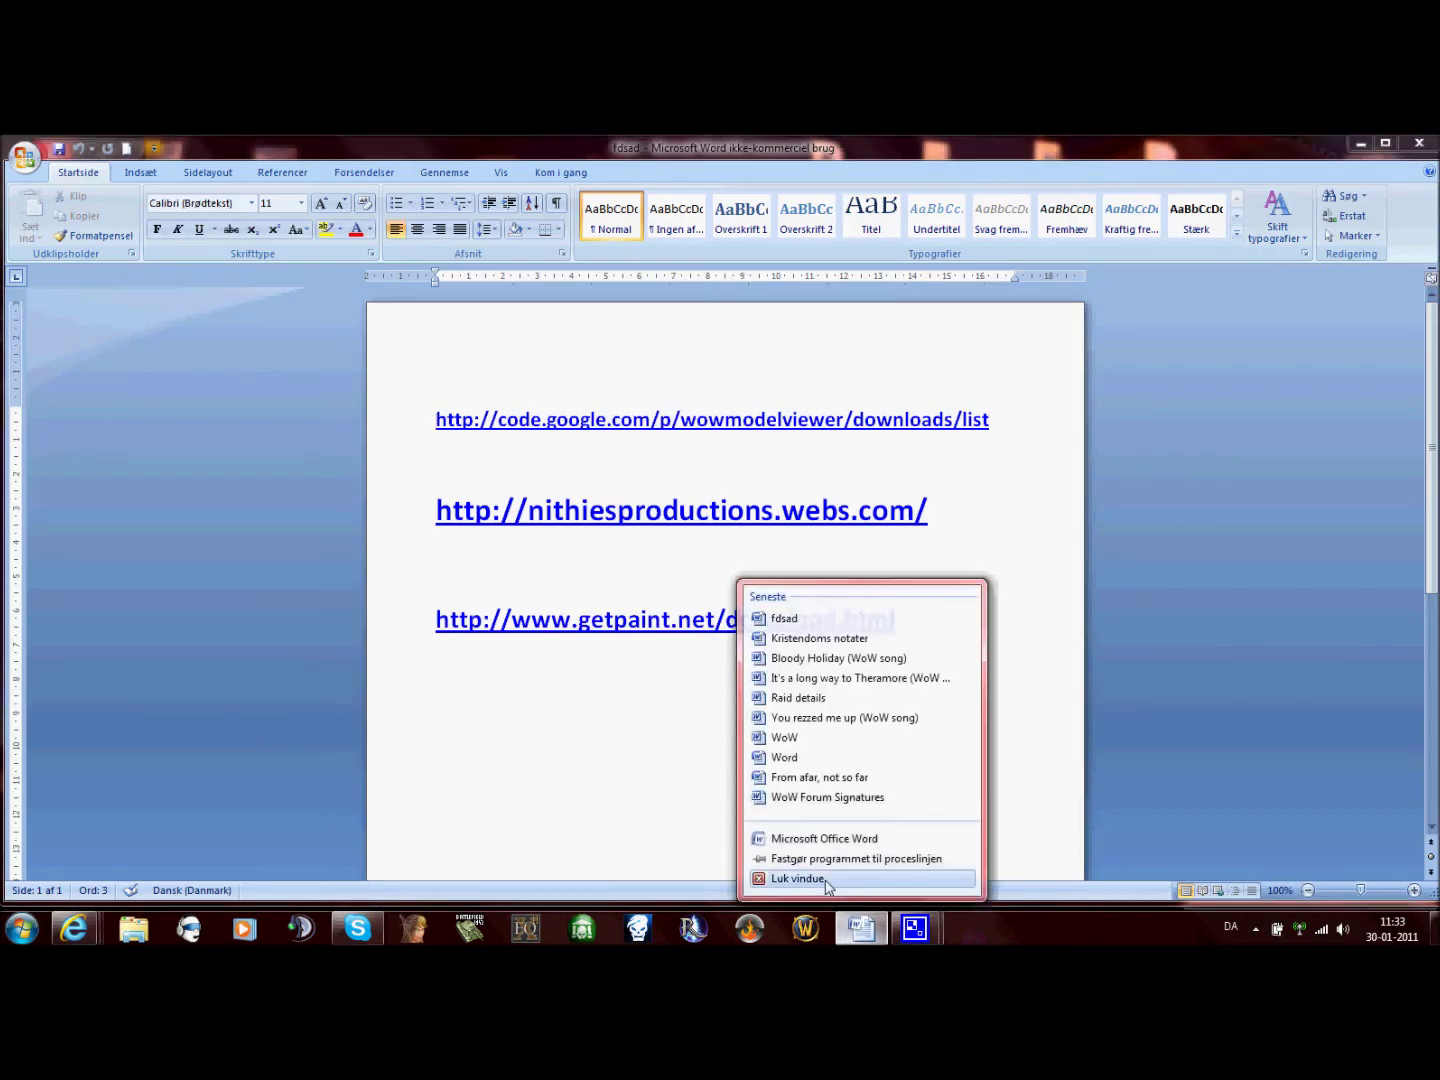
left_click(616, 811)
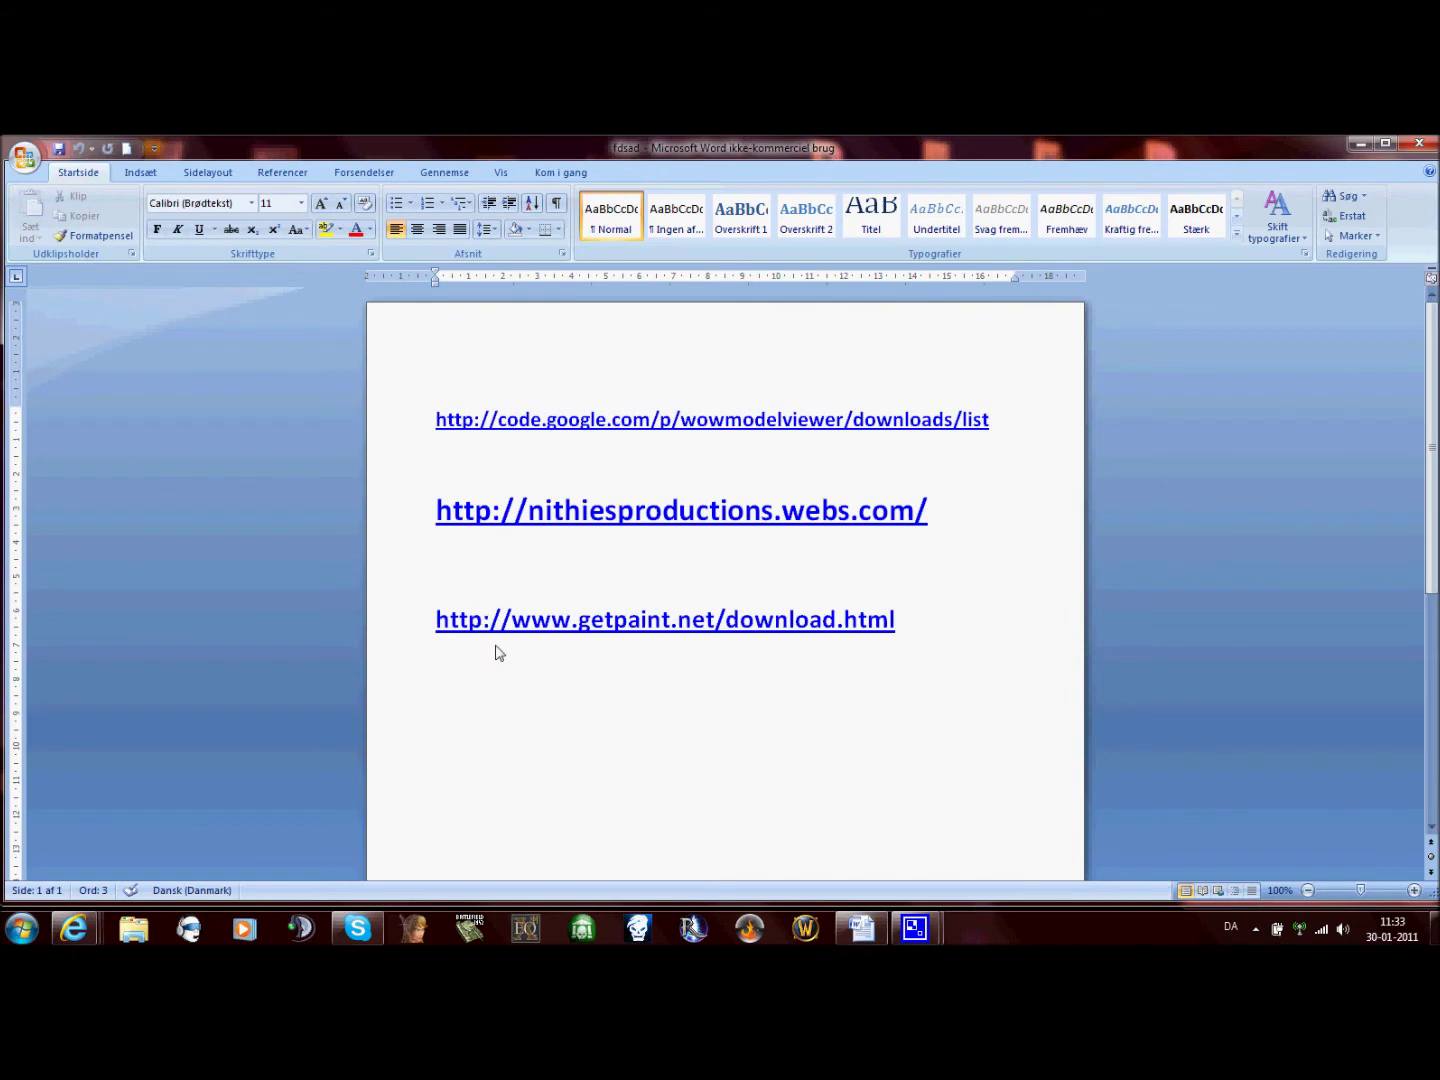
Select and deselect the Paint.NET and nithiesproductions link lines in the document
left_click_drag(894, 627, 593, 632)
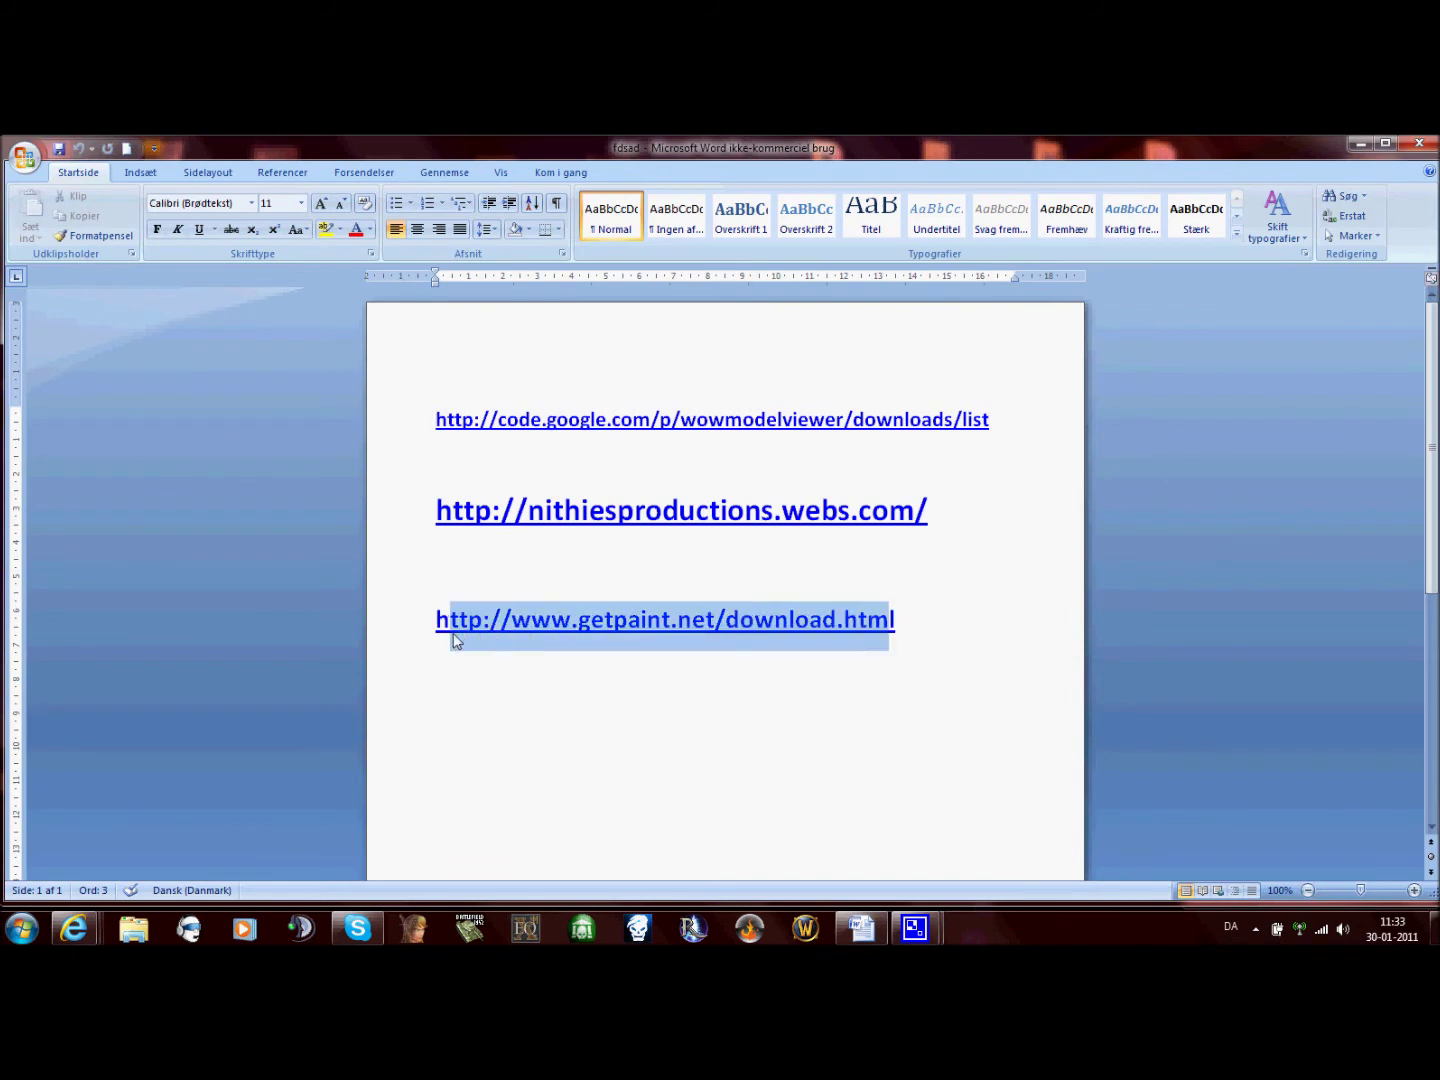
left_click(499, 706)
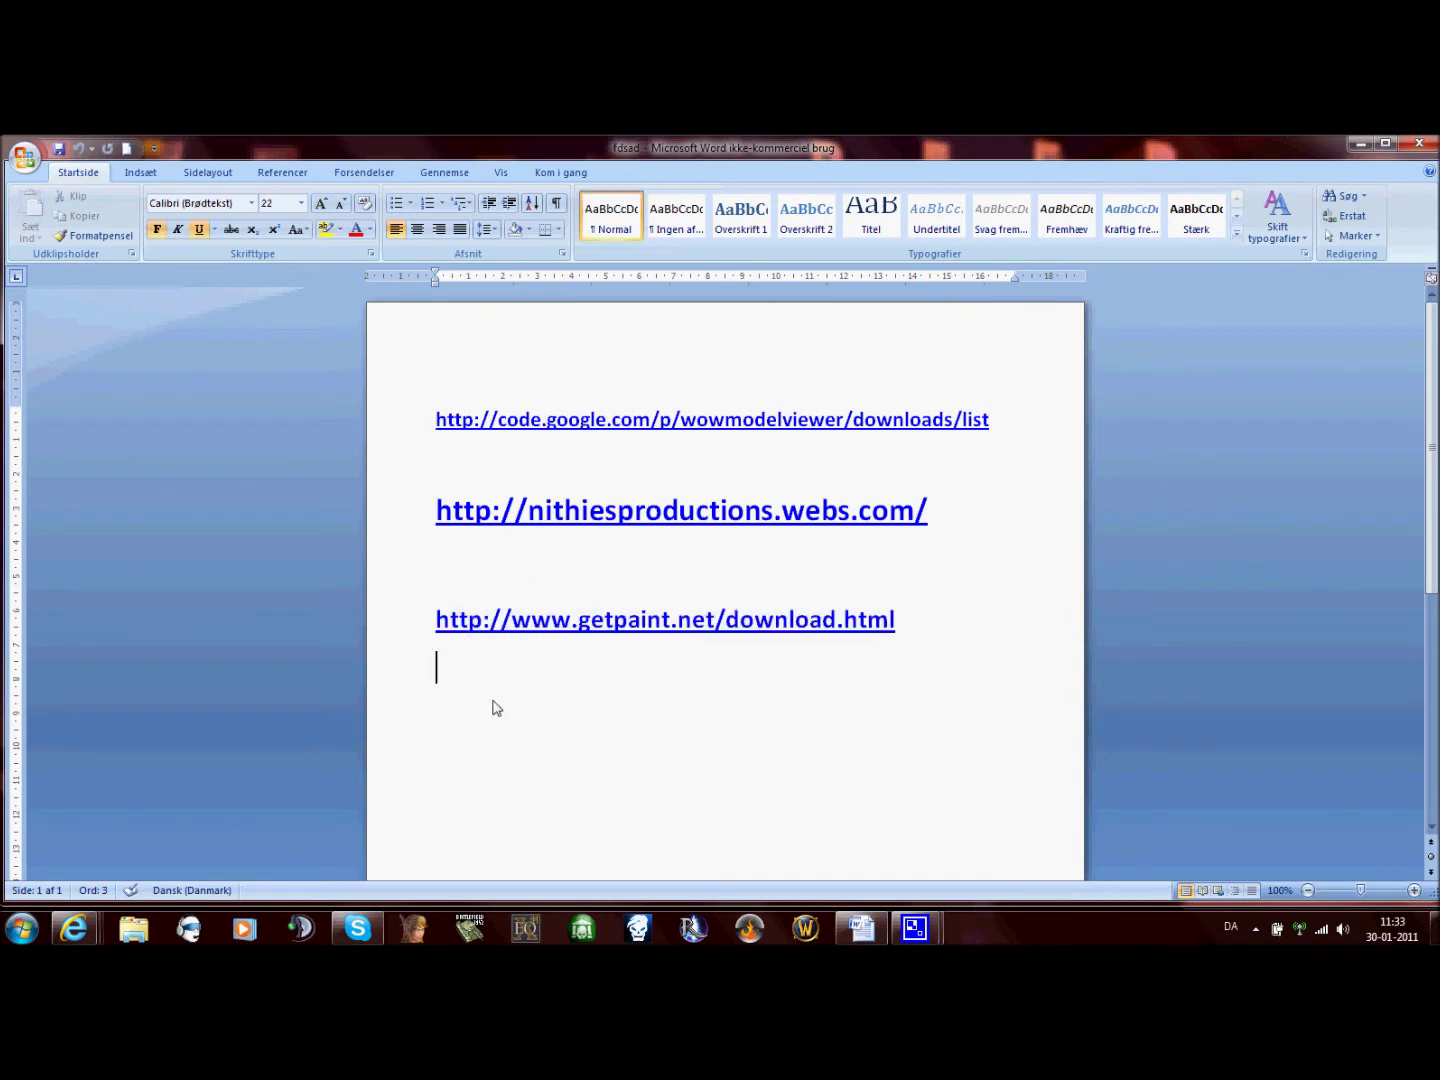
left_click_drag(929, 520, 374, 527)
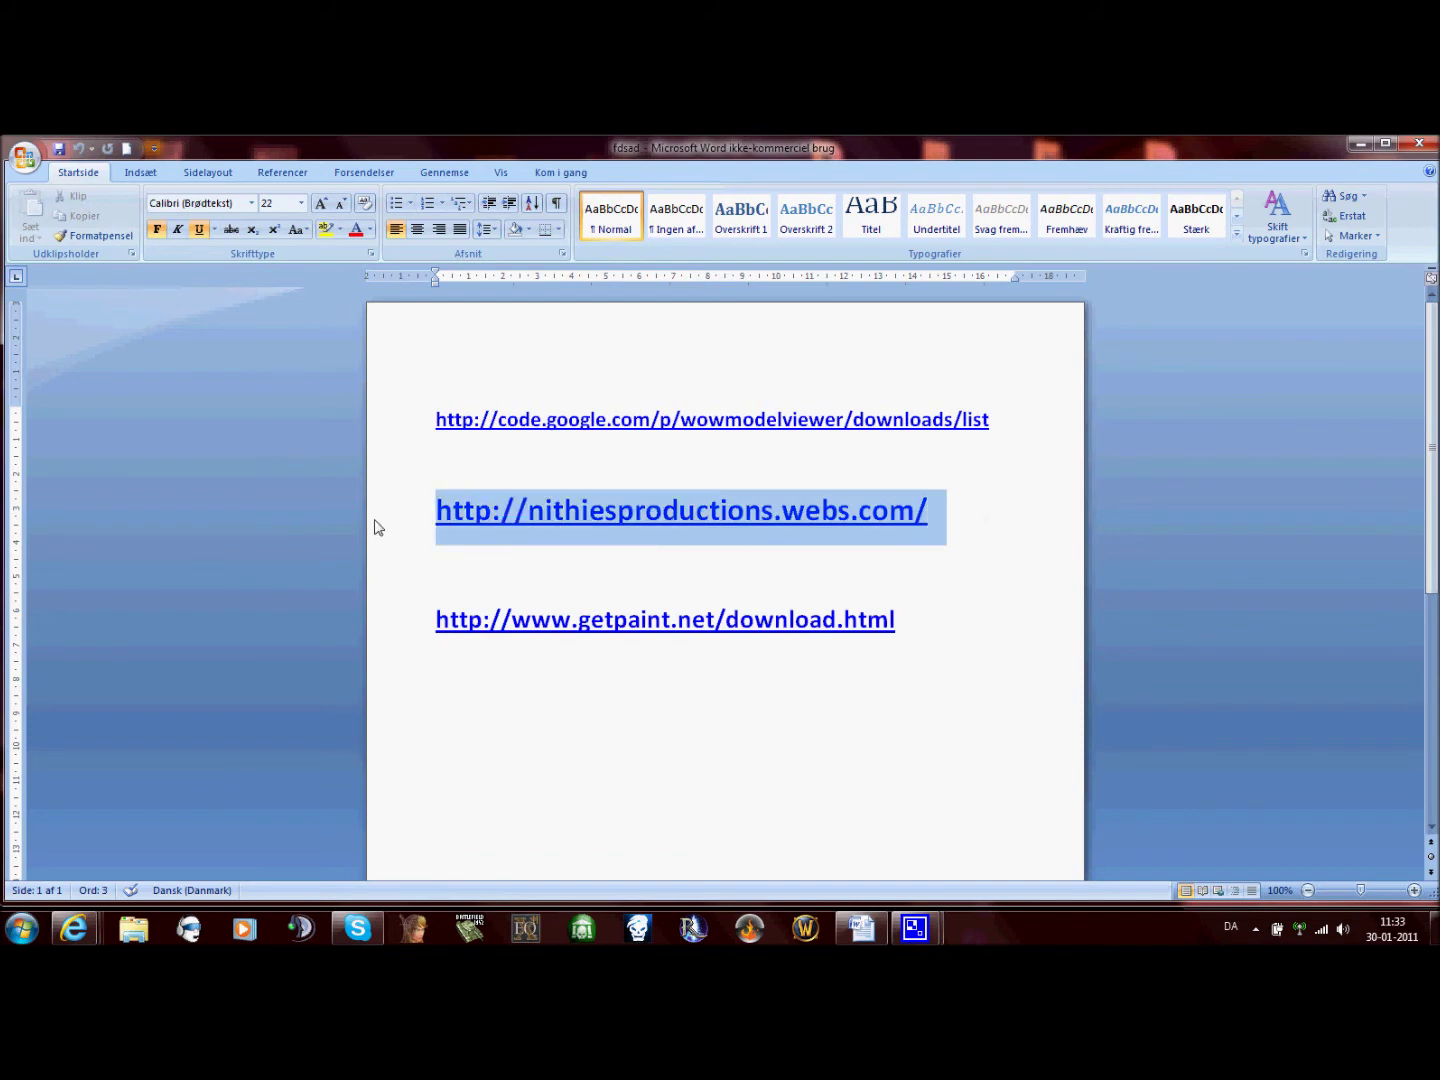
left_click(419, 445)
left_click(617, 484)
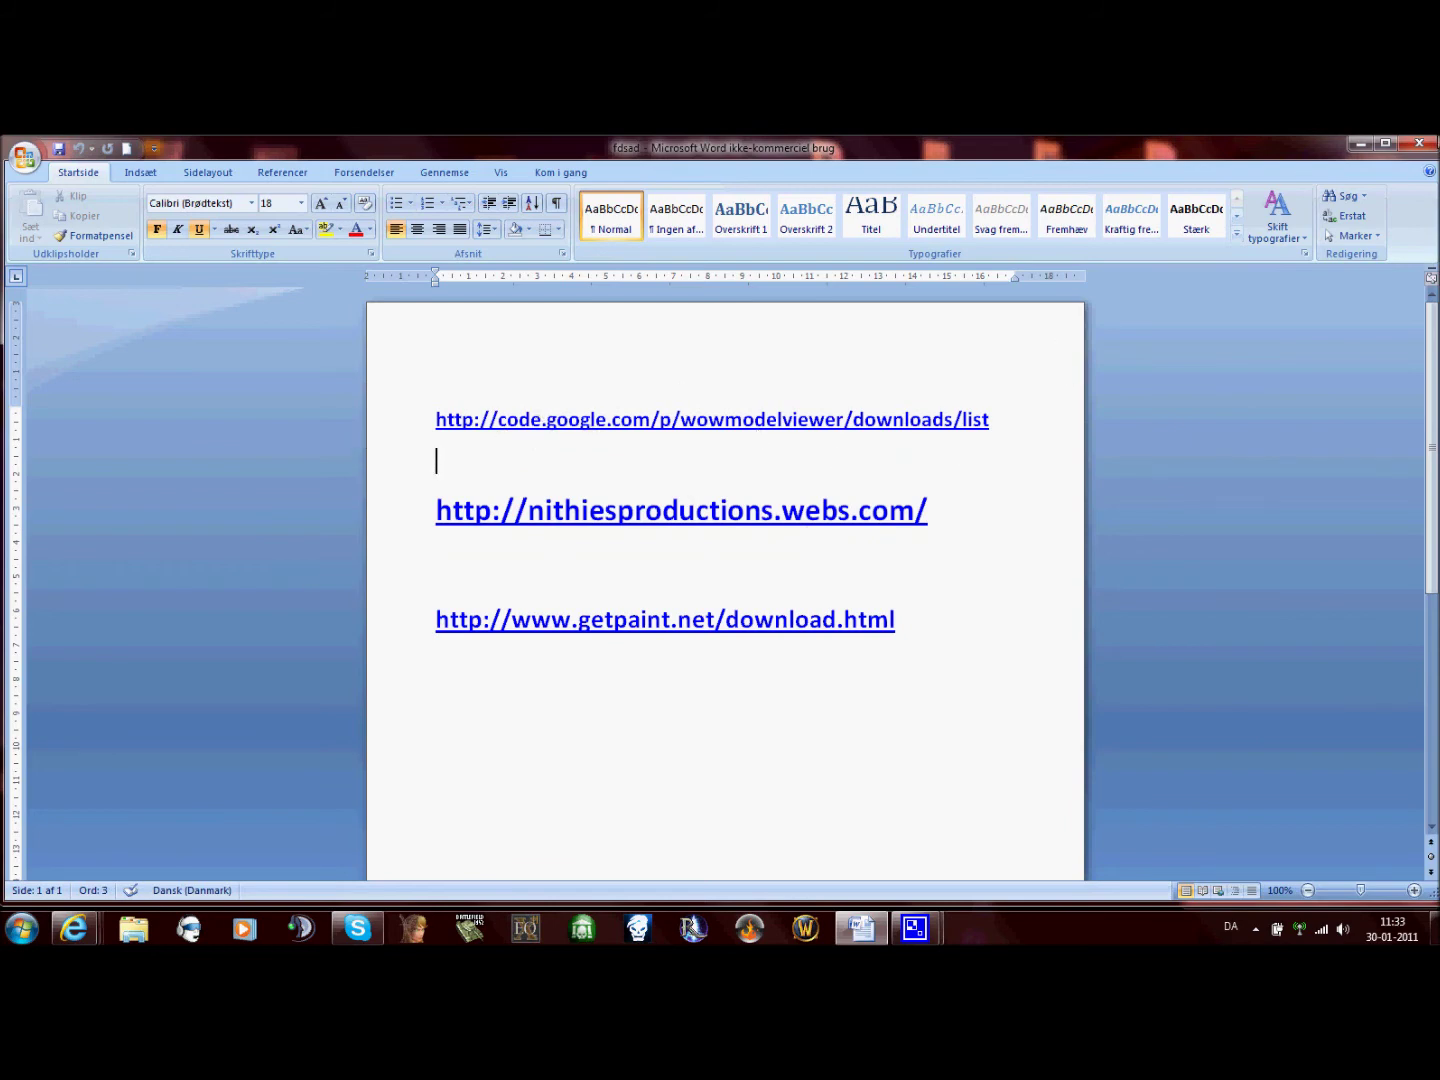
Close the Word document with Alt+F4 and bring the browser window to the front
key("alt+F4")
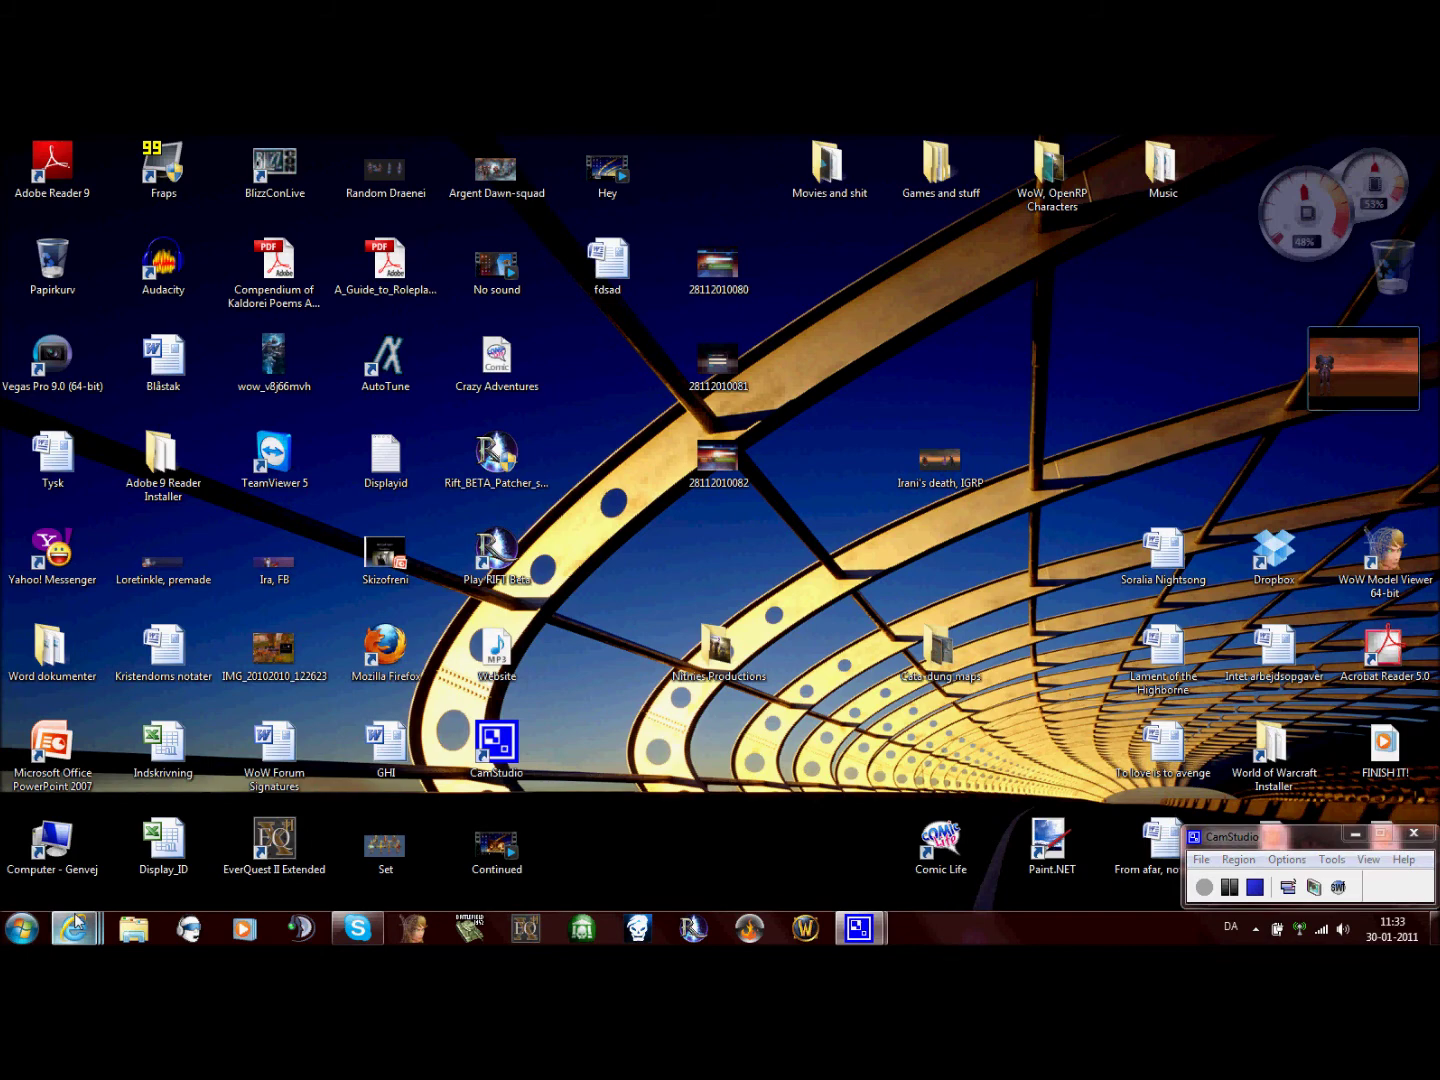
mouse_move(74, 928)
left_click(106, 871)
Show the Nithies Productions home page, then visit its Links and Members pages
left_click(875, 173)
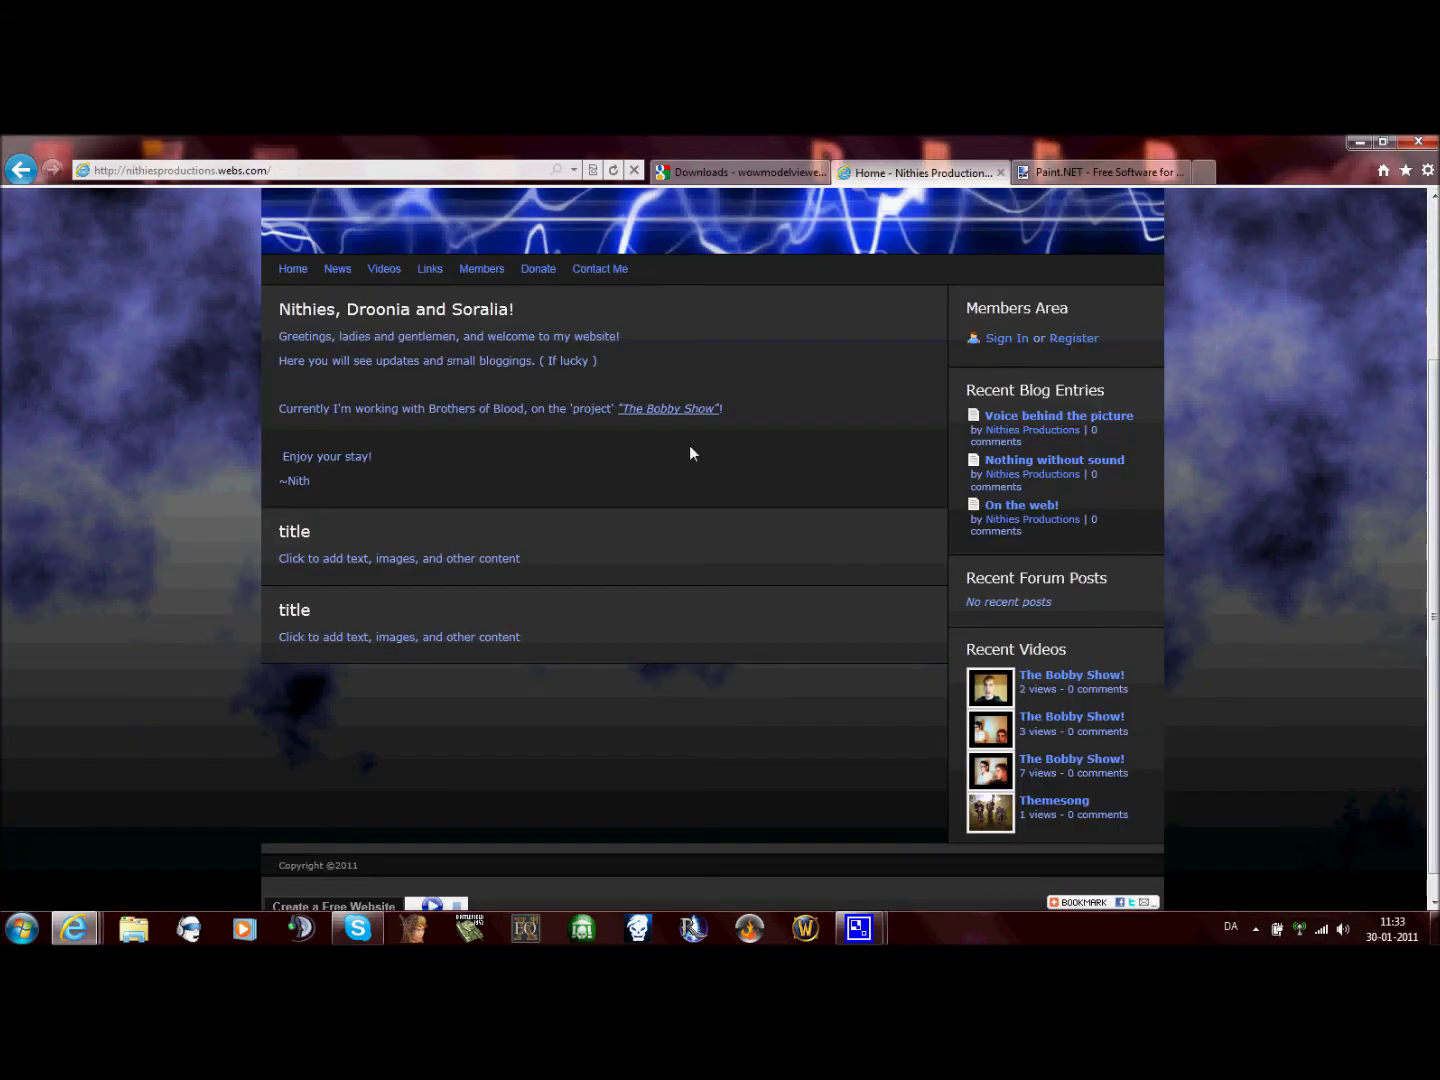
scroll(687, 319, "up", 2)
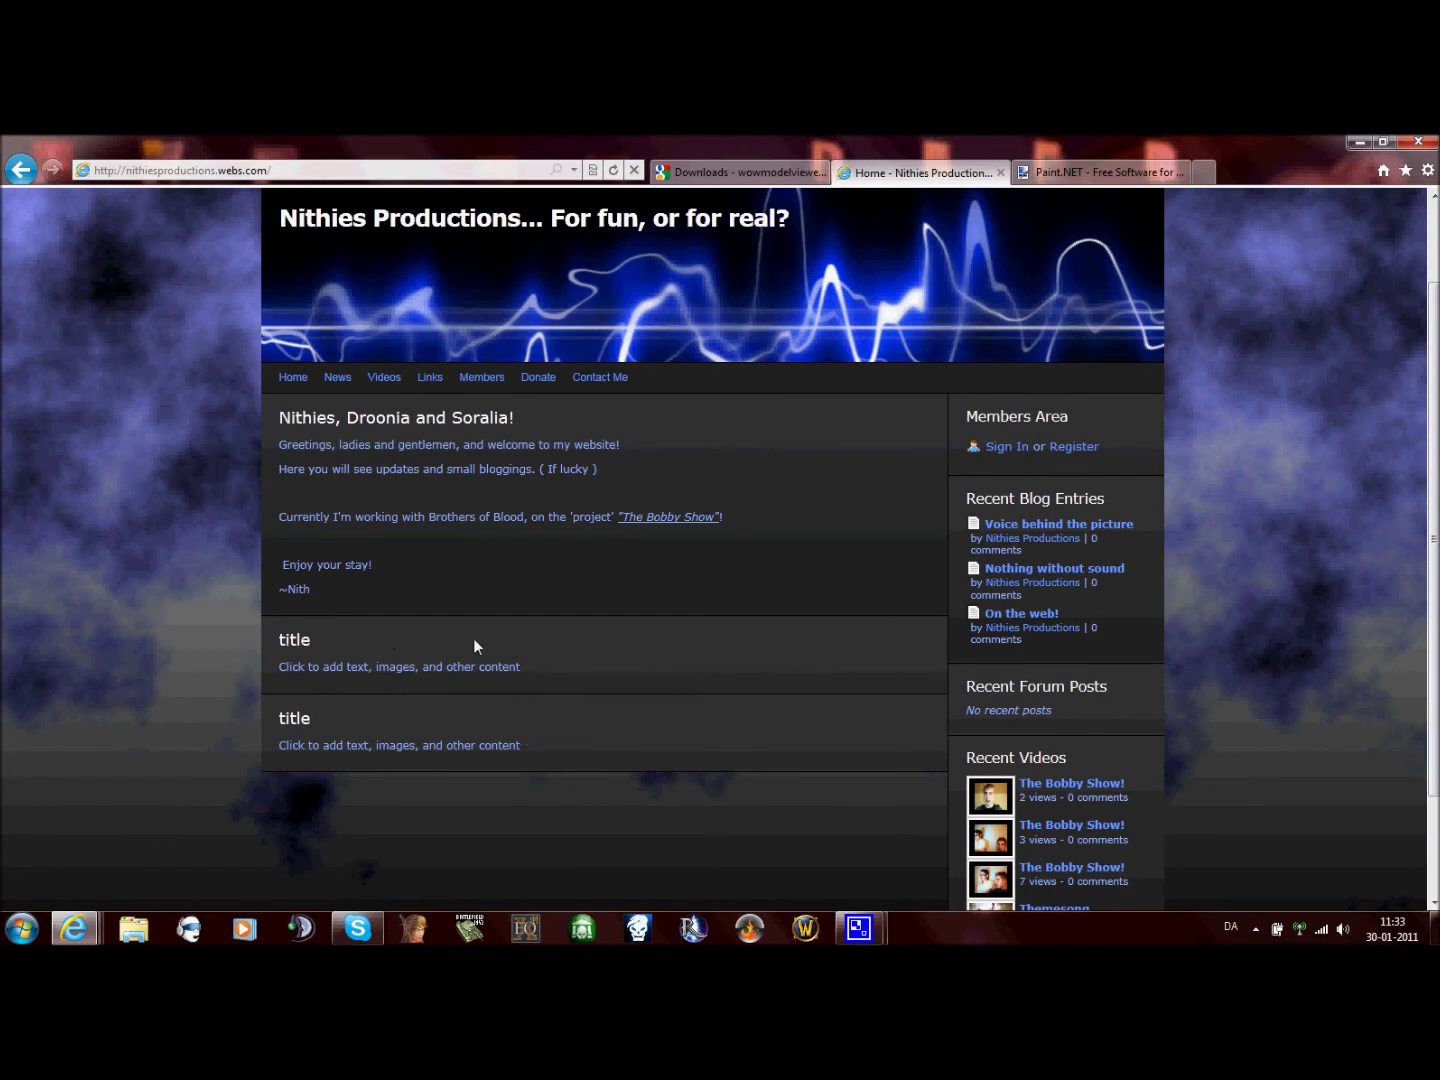
left_click(442, 382)
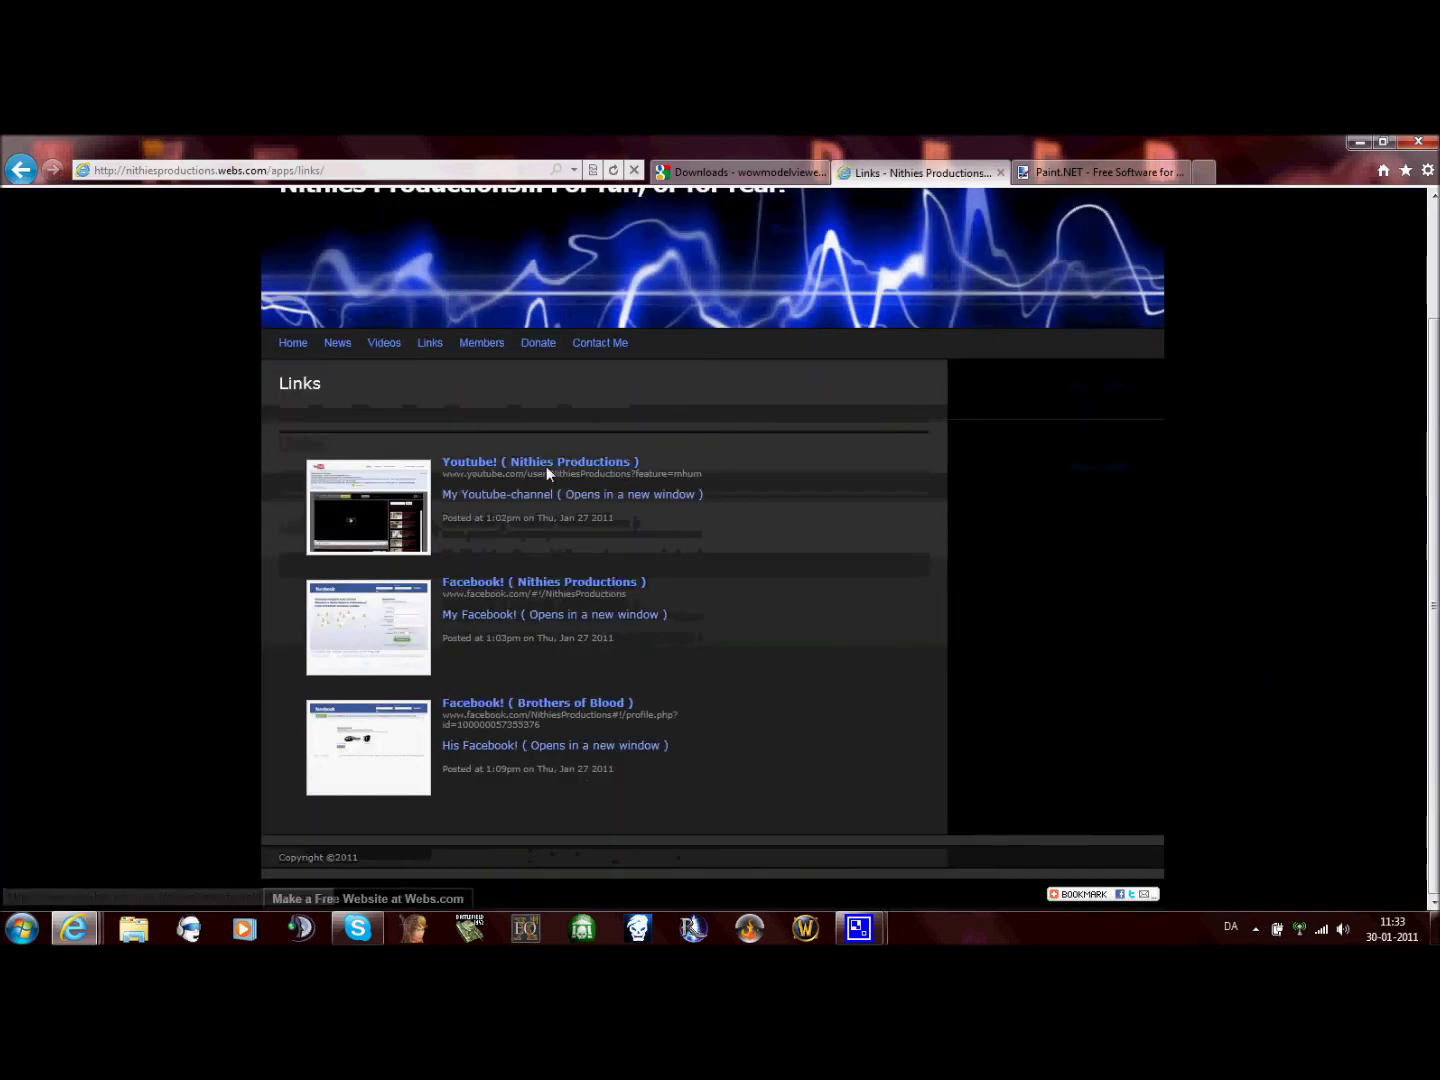
left_click(463, 342)
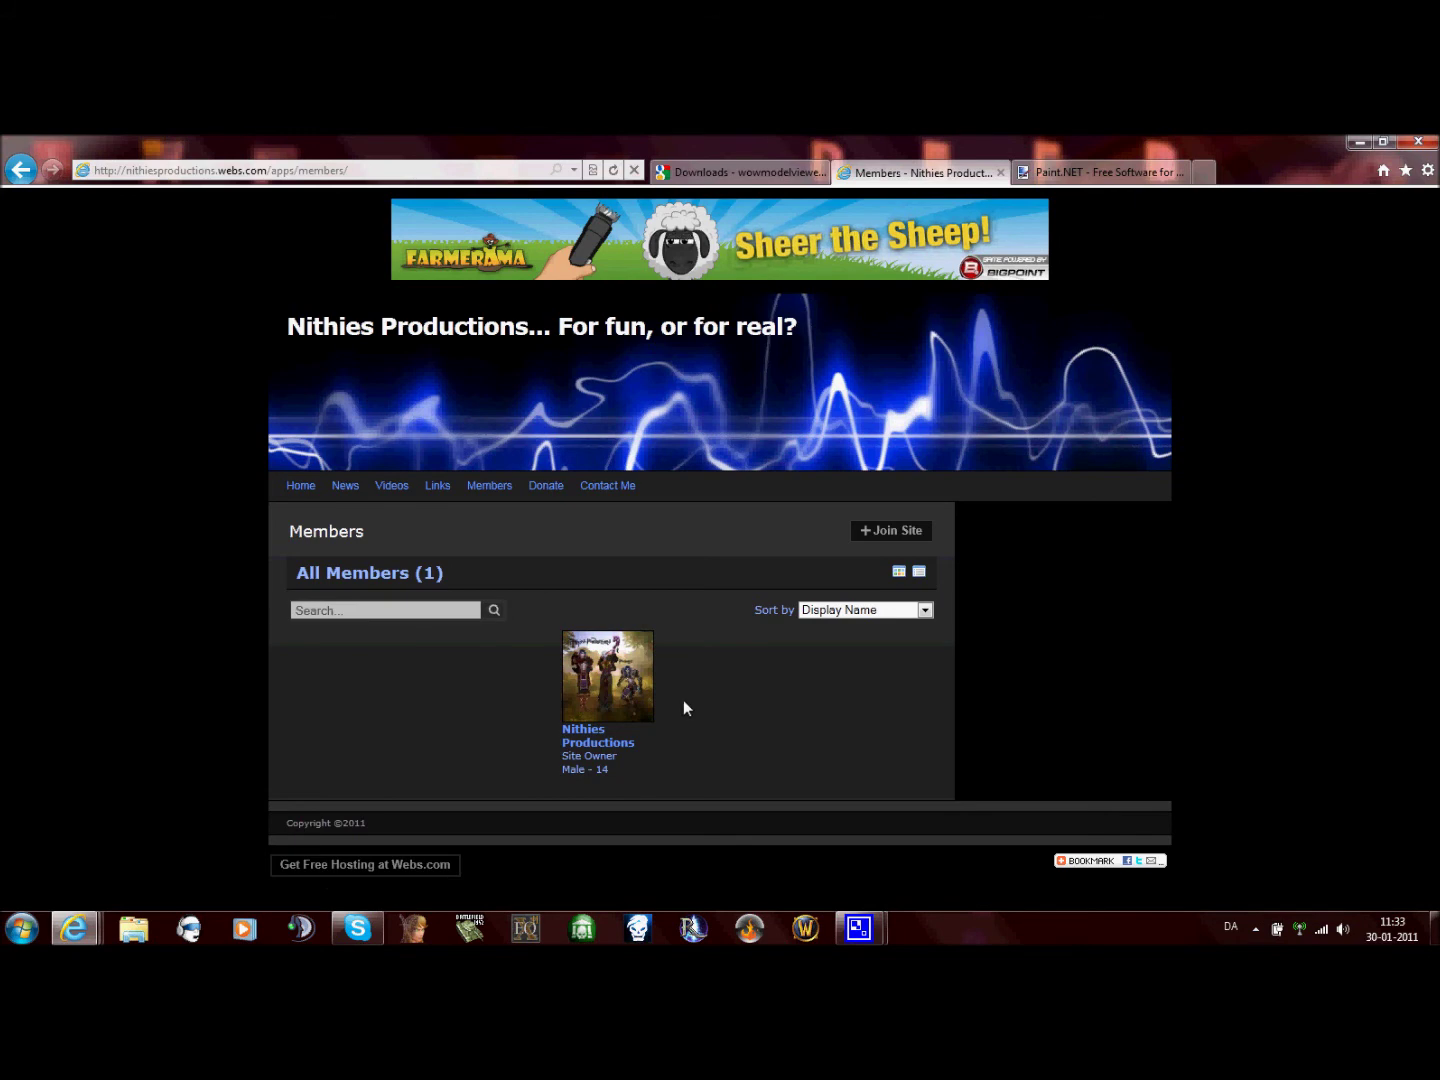
Visit the Donations page, stop the background music, and open the Contact Me form
mouse_move(516, 488)
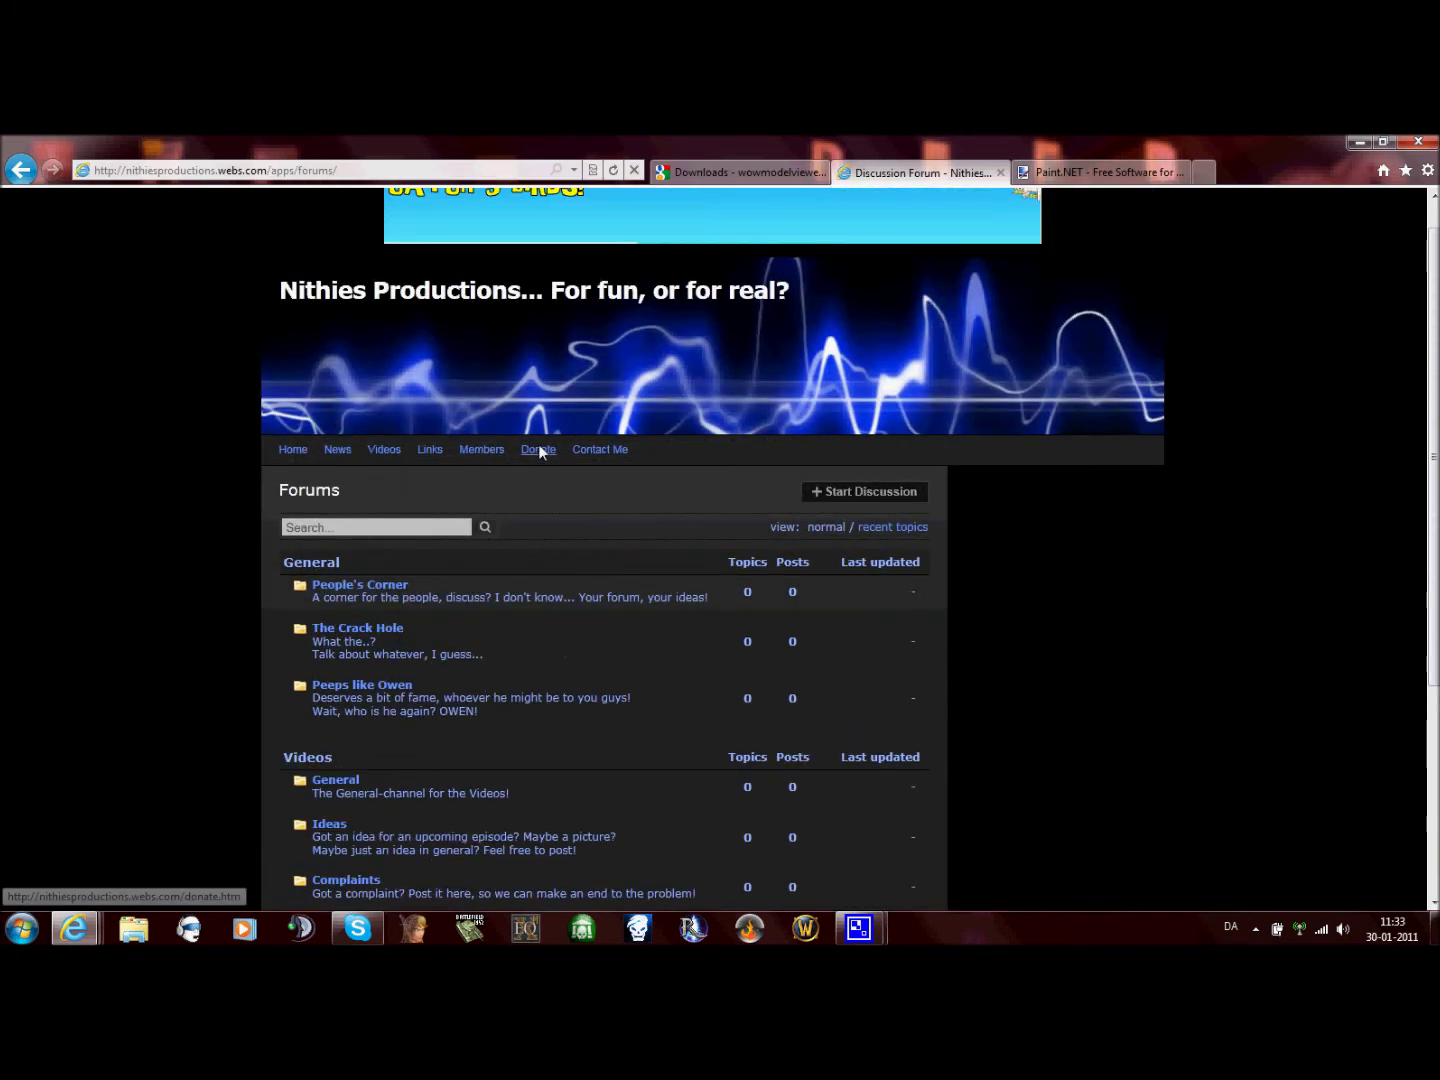
left_click(539, 450)
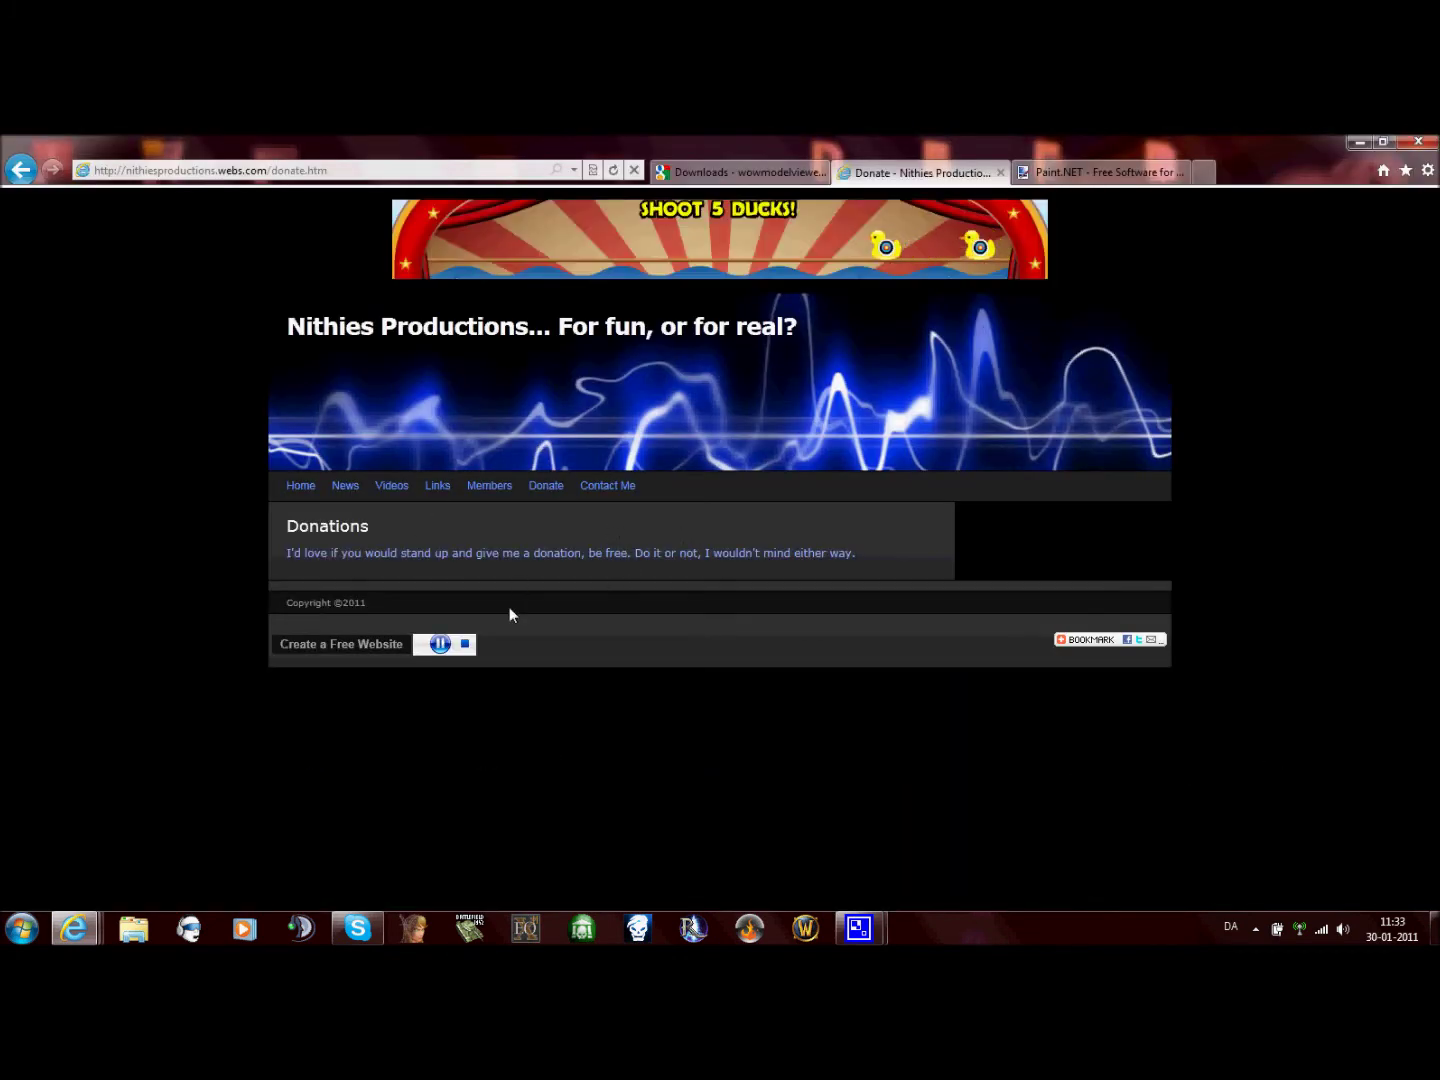
left_click(440, 645)
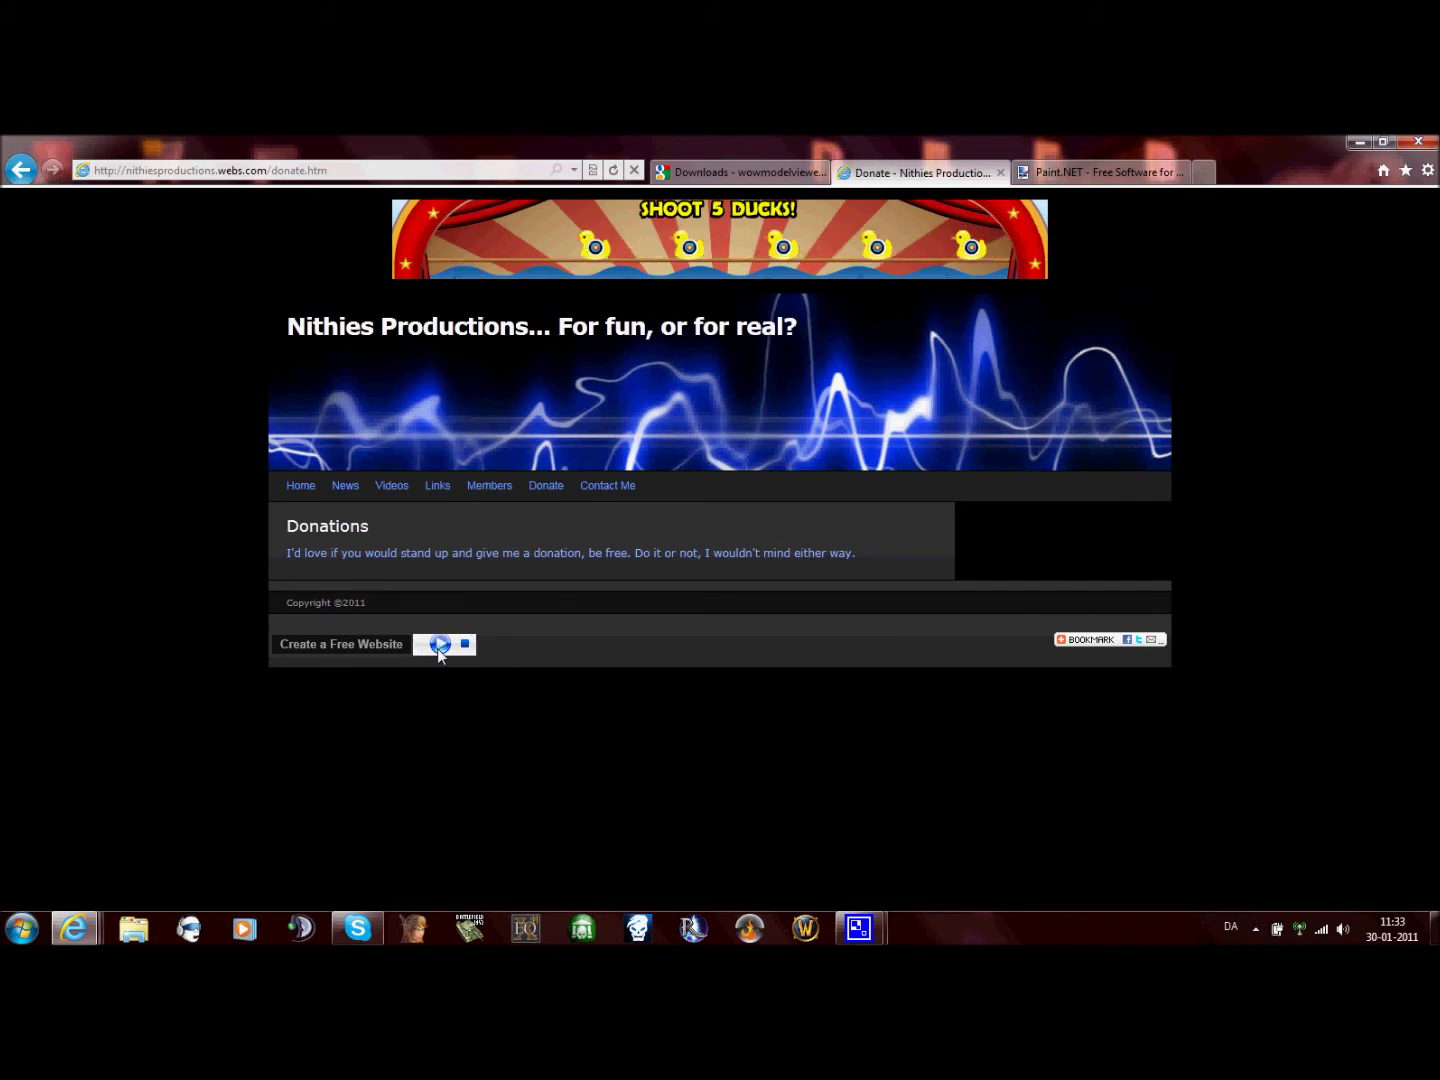
left_click(610, 486)
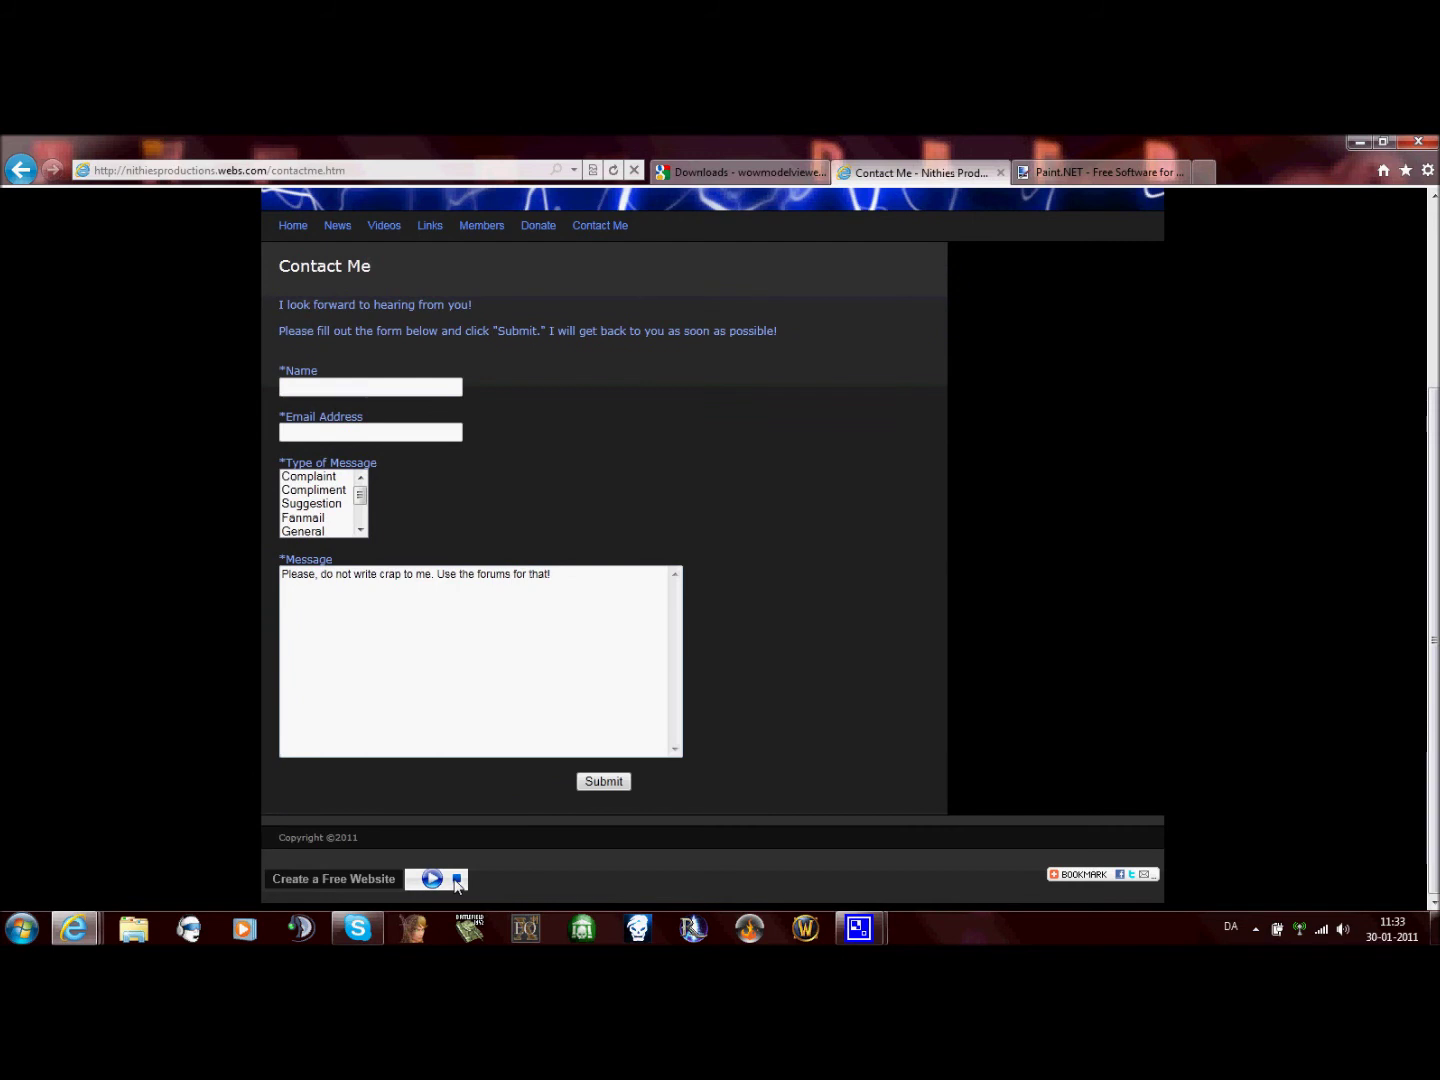
Go from the Contact Me form to the News page and scroll through its blog posts
scroll(643, 574, "up", 2)
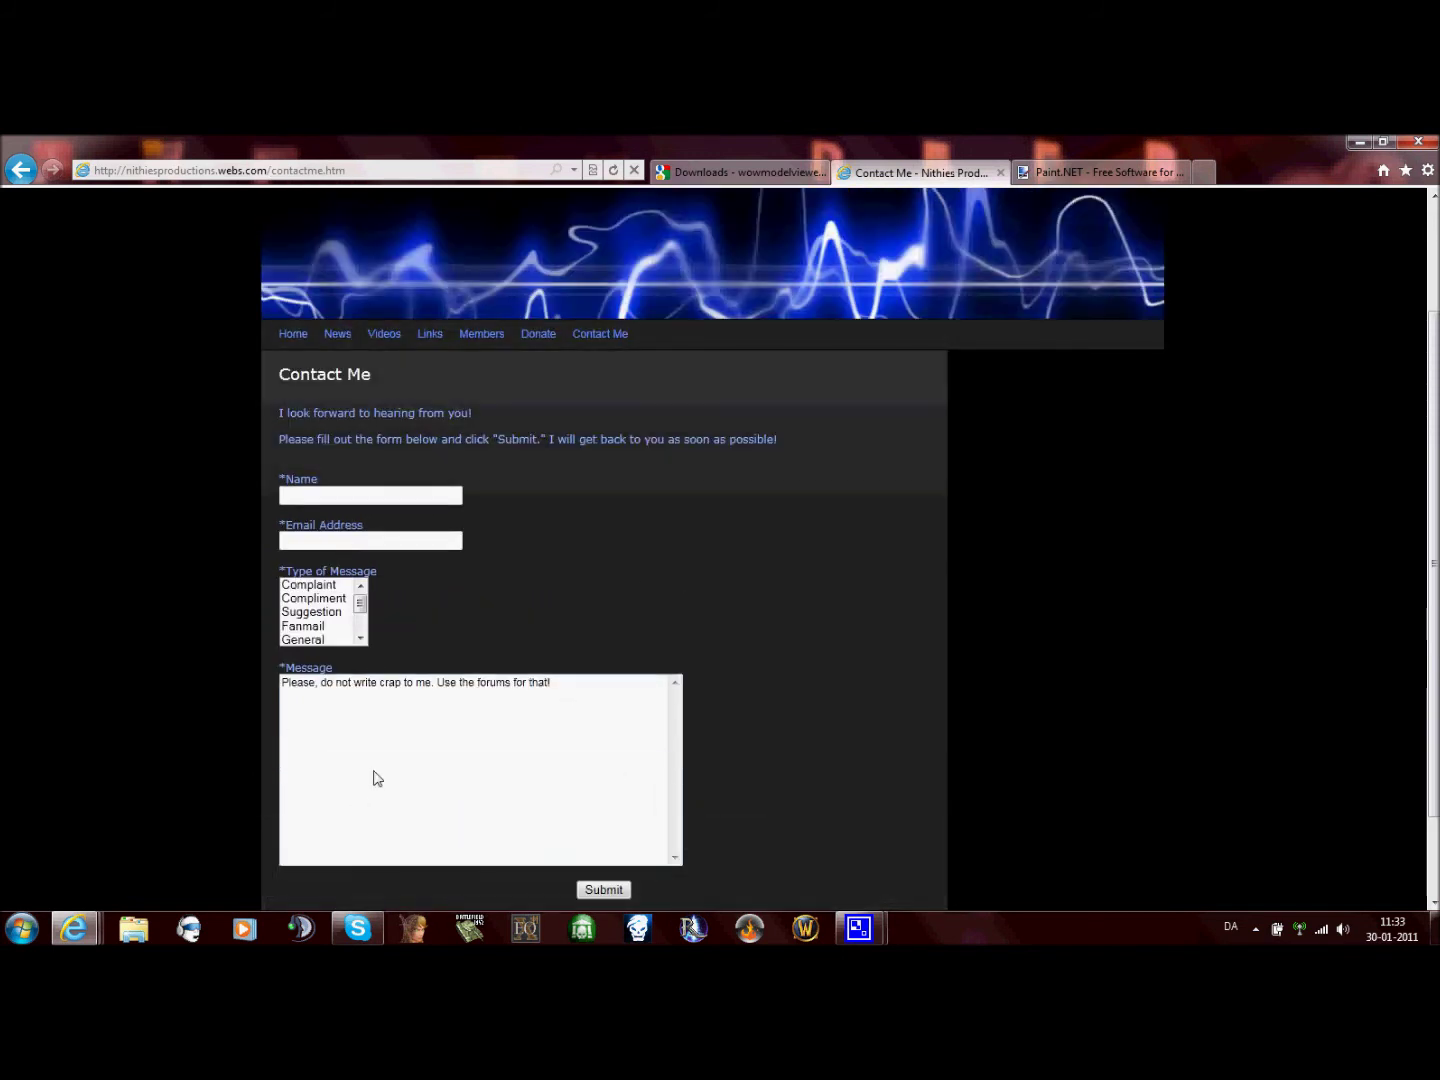
left_click_drag(362, 614, 365, 617)
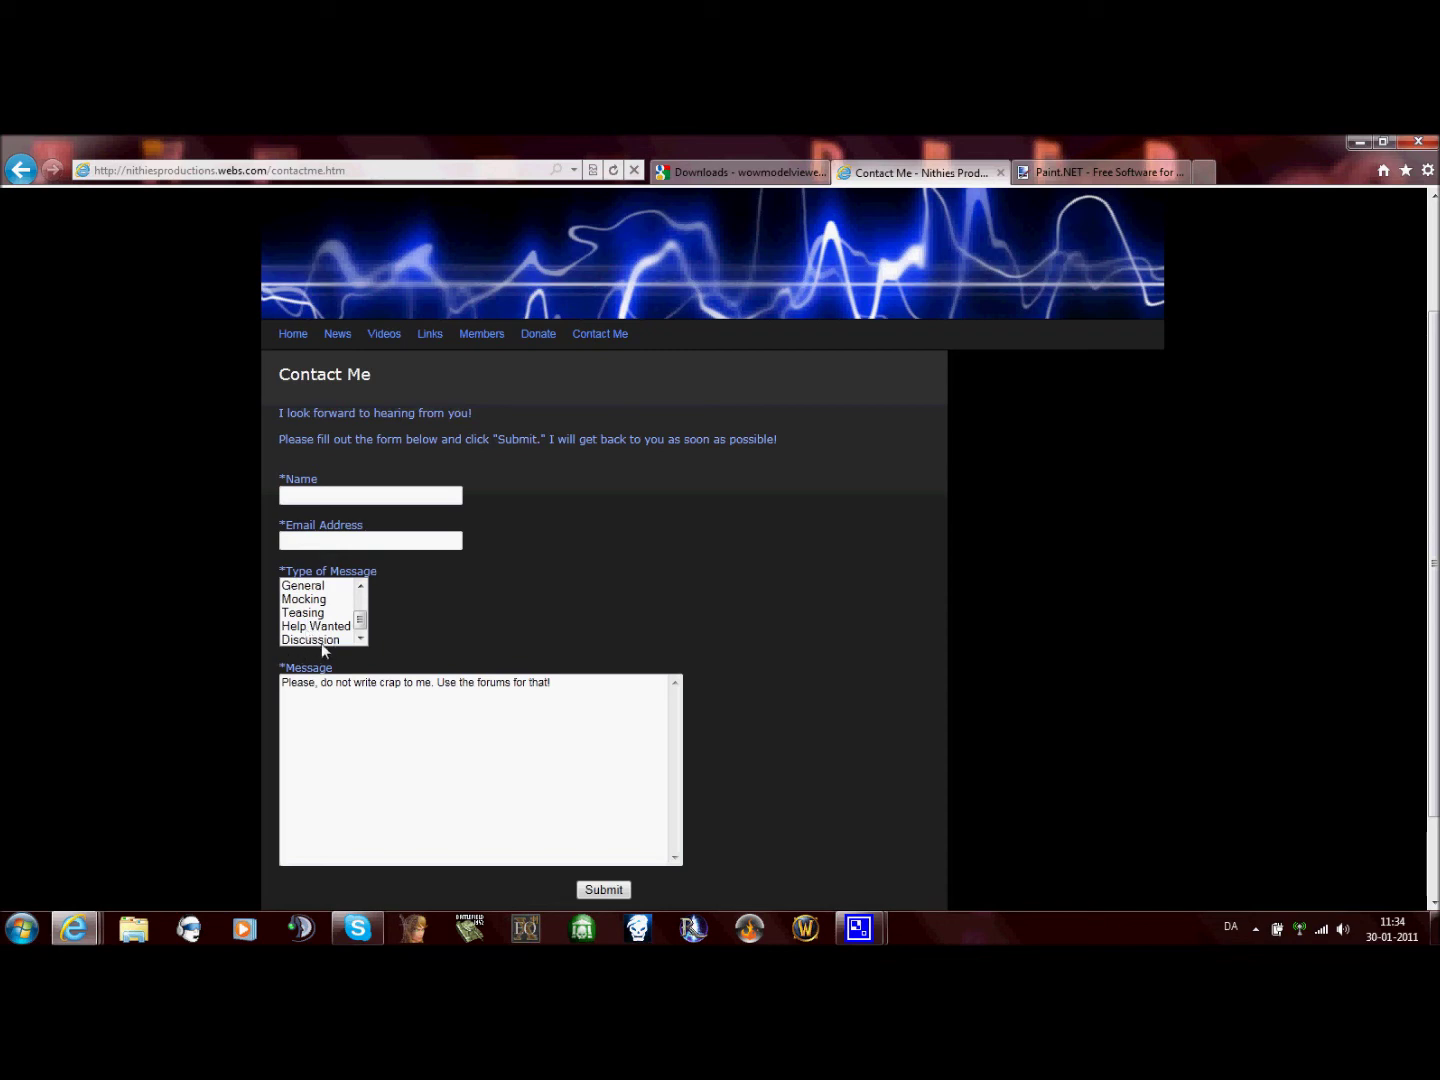
mouse_move(342, 347)
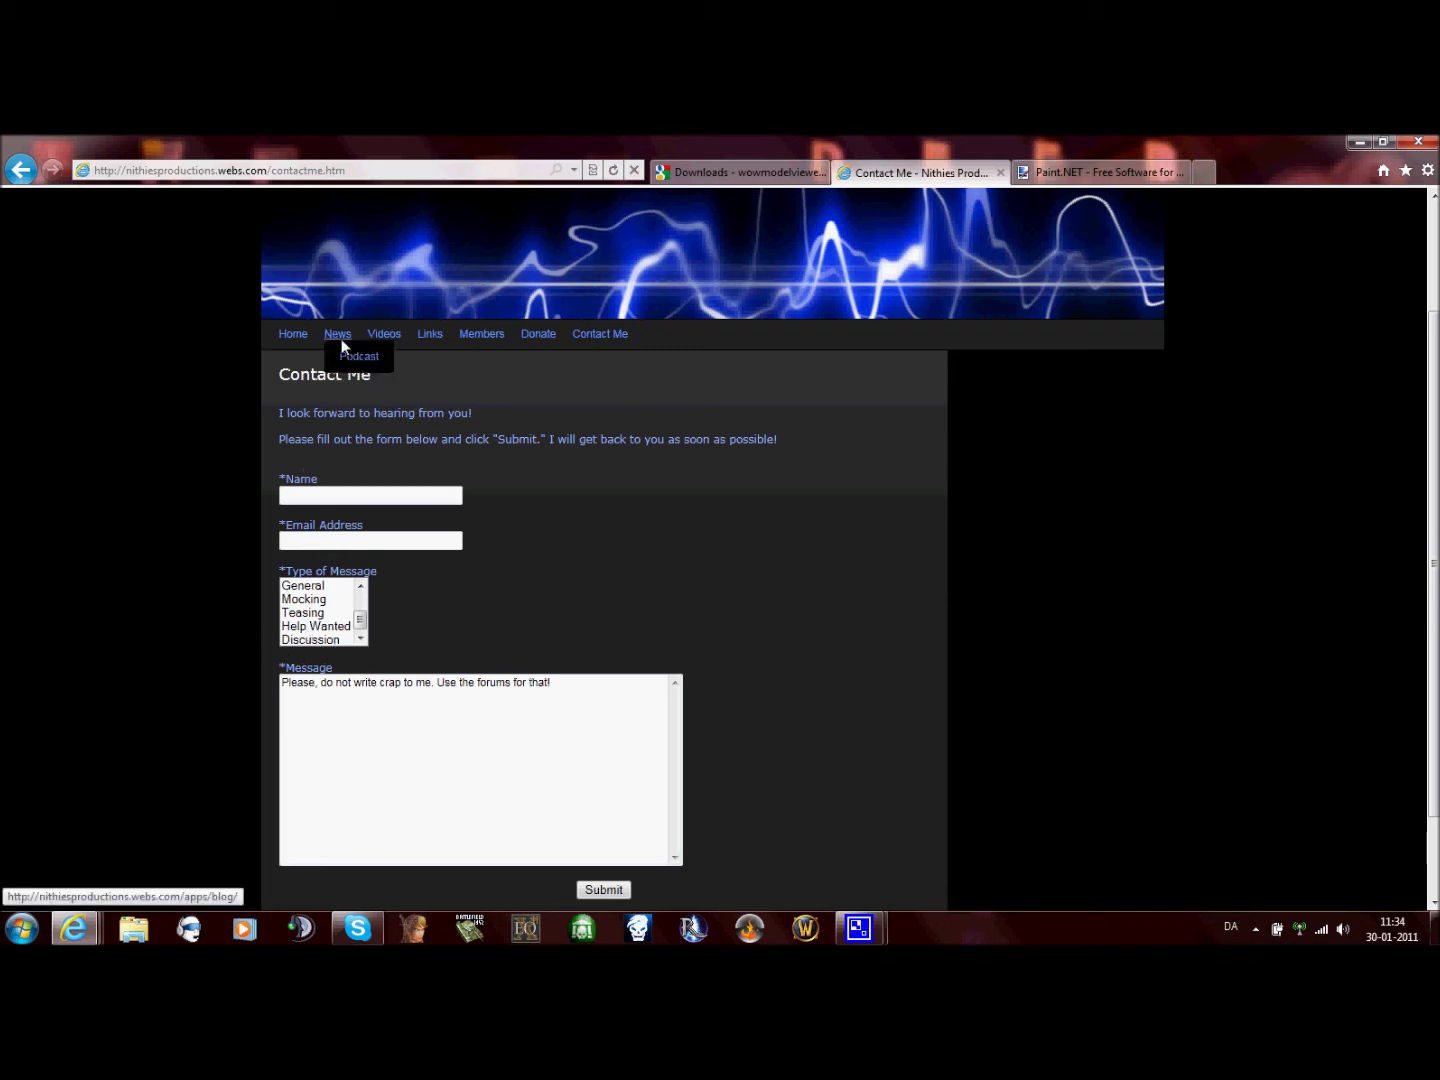
left_click(334, 334)
scroll(284, 557, "down", 2)
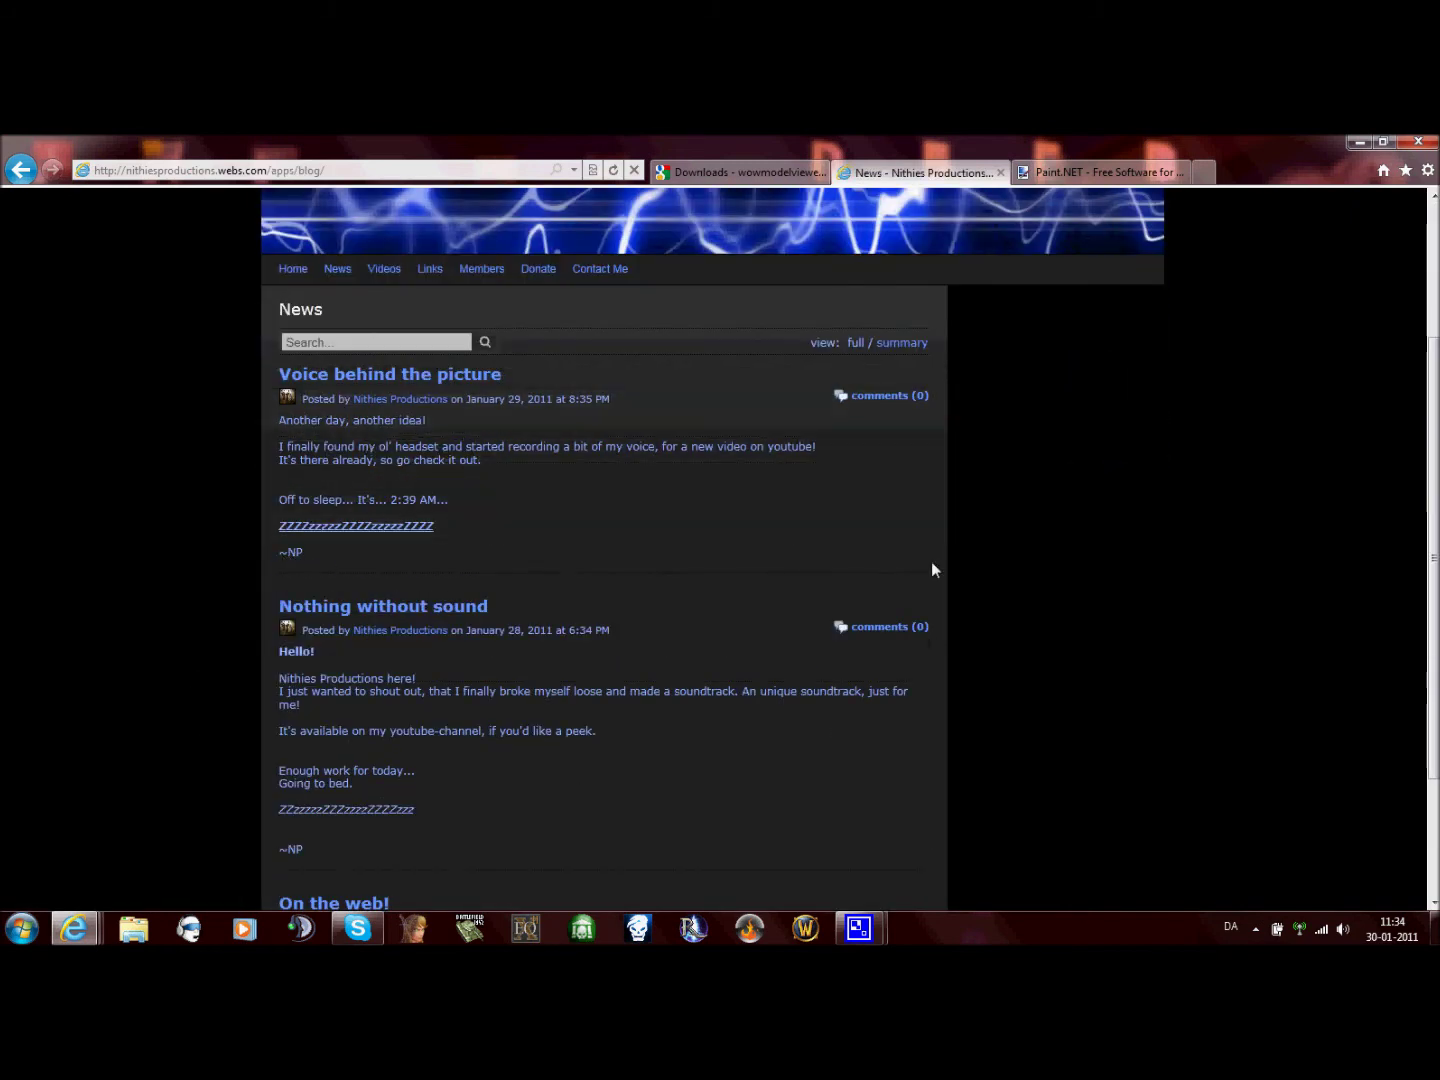
scroll(931, 567, "down", 2)
scroll(908, 550, "up", 4)
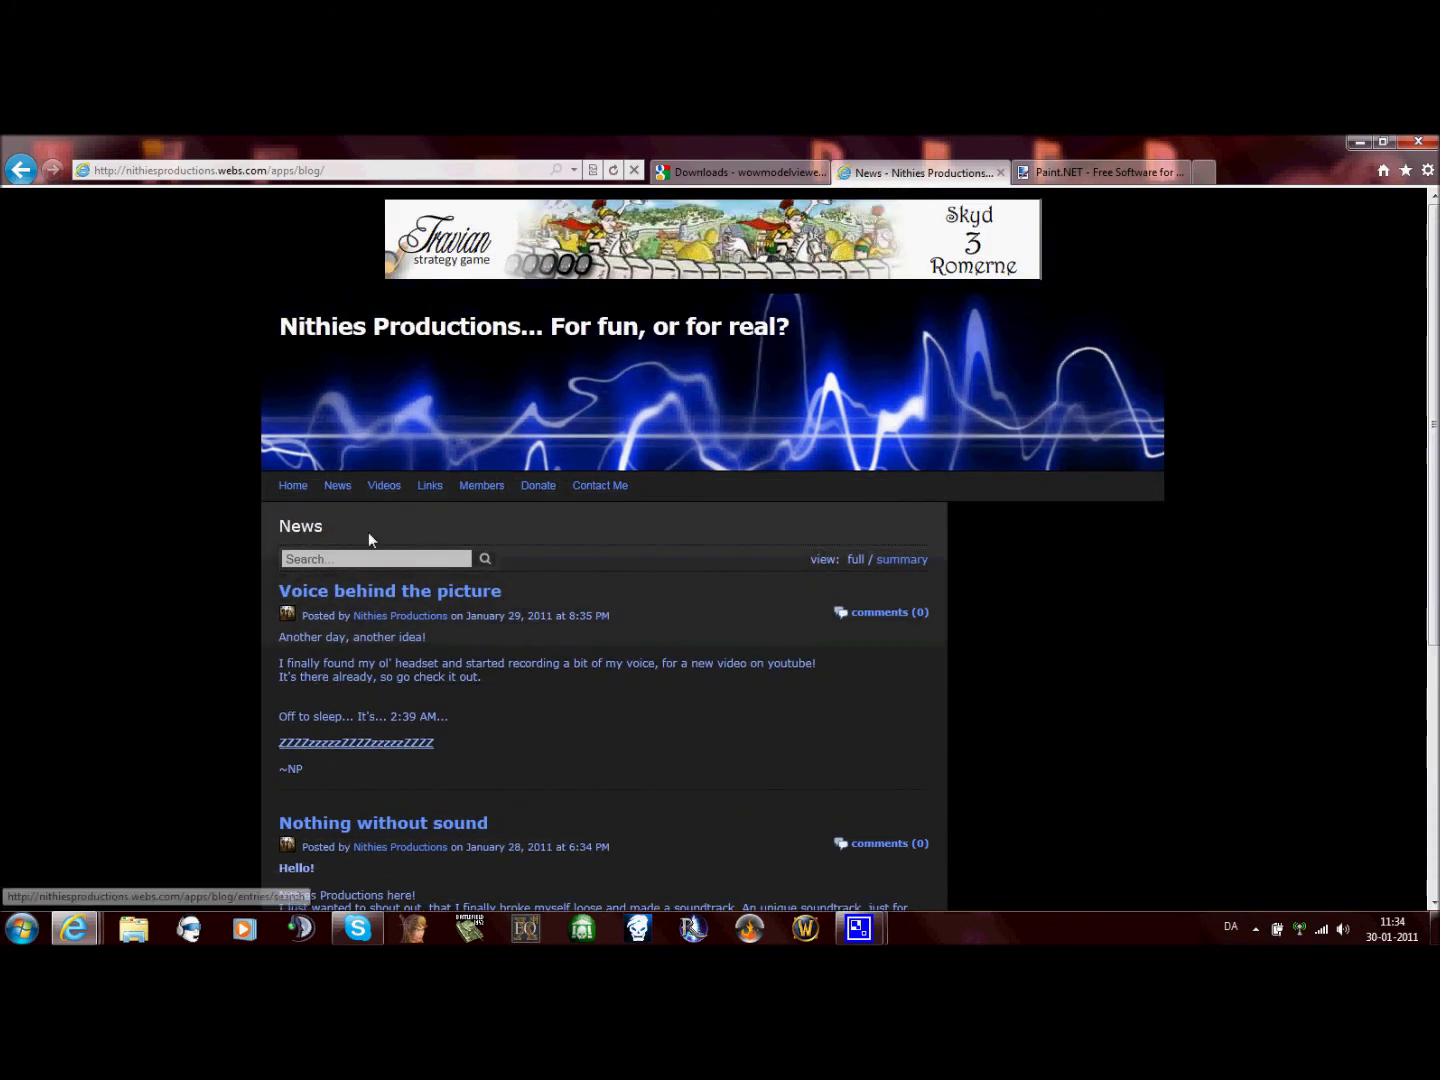
Return to the home page, stop the background music, and open the Videos page
left_click(303, 489)
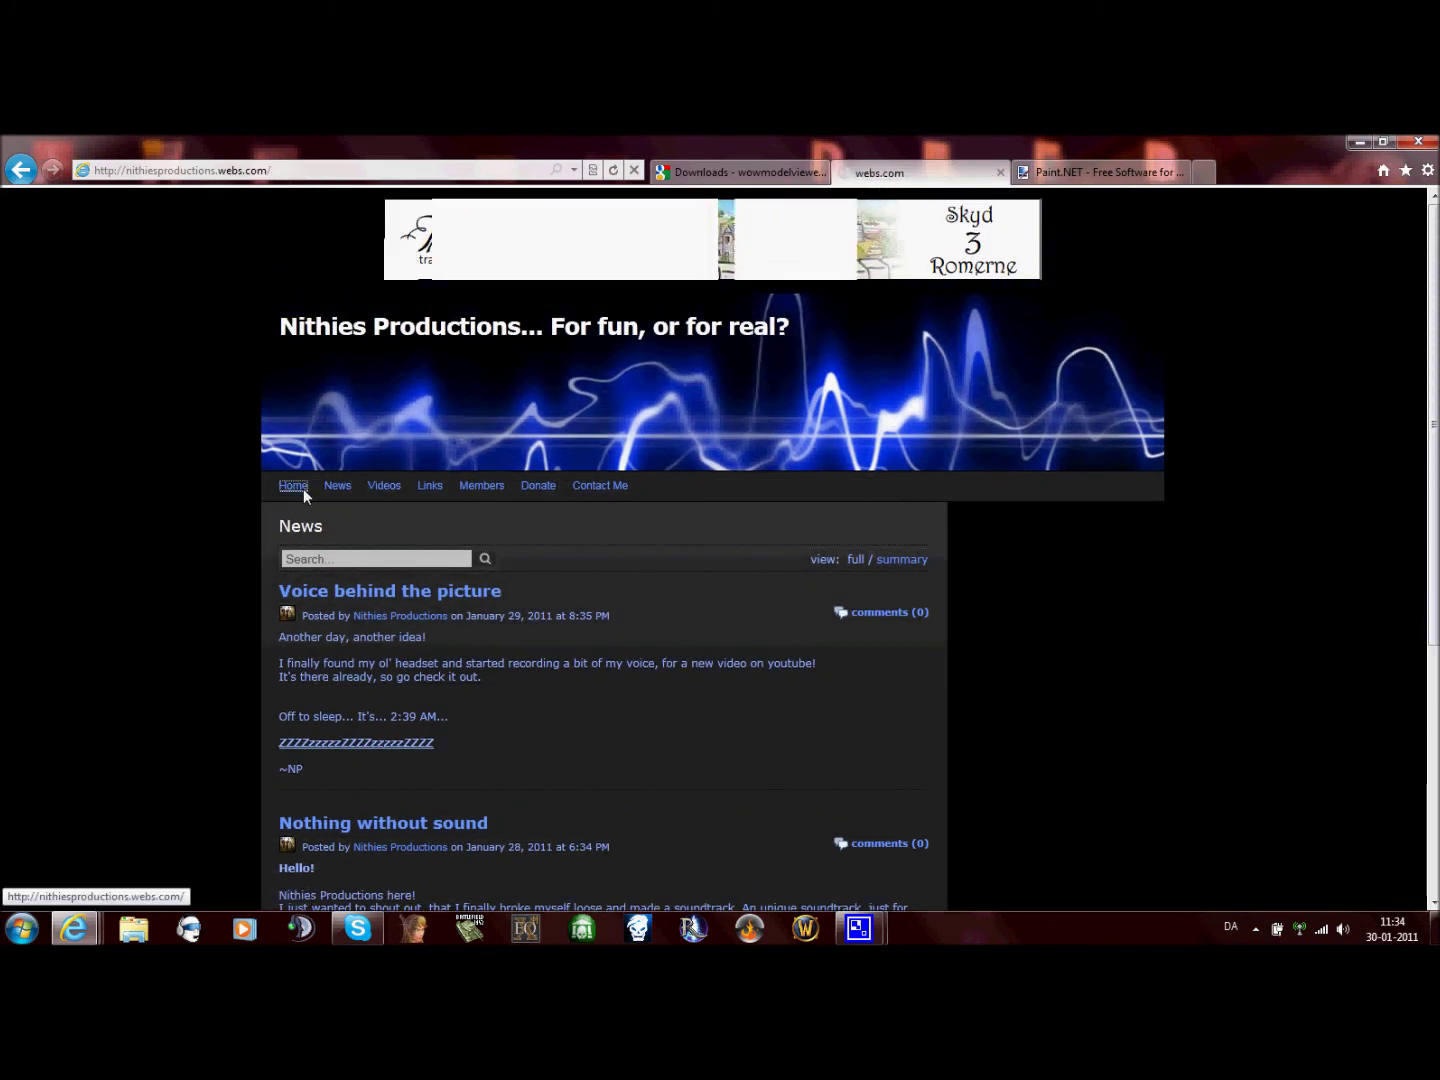
scroll(303, 489, "down", 1)
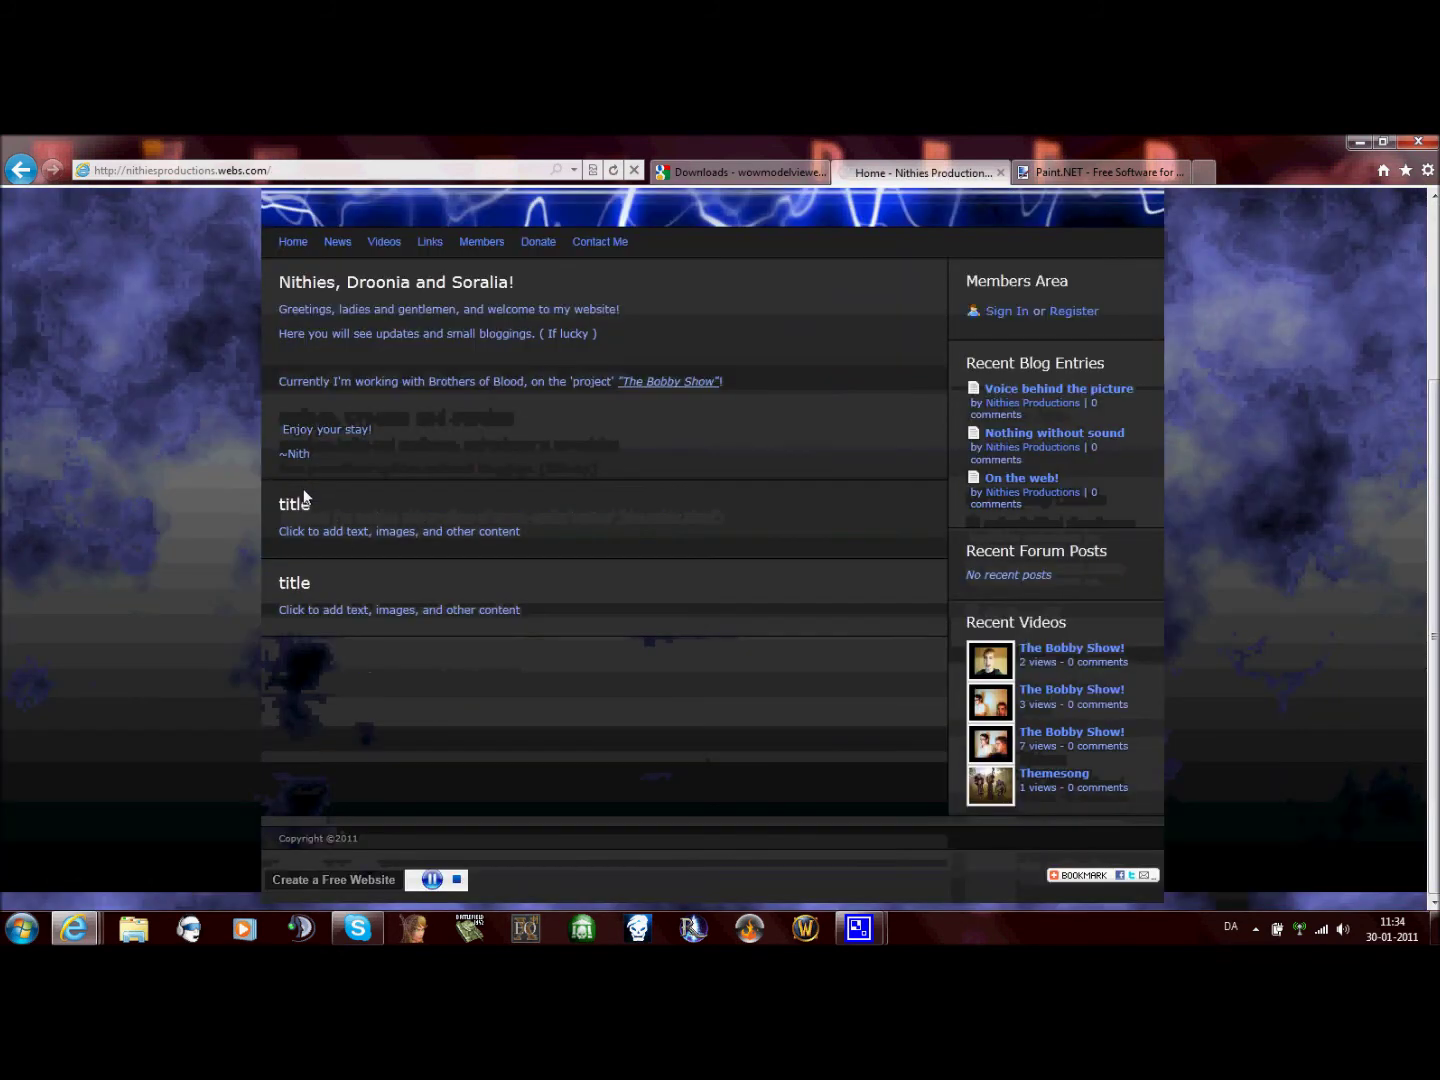
left_click(456, 879)
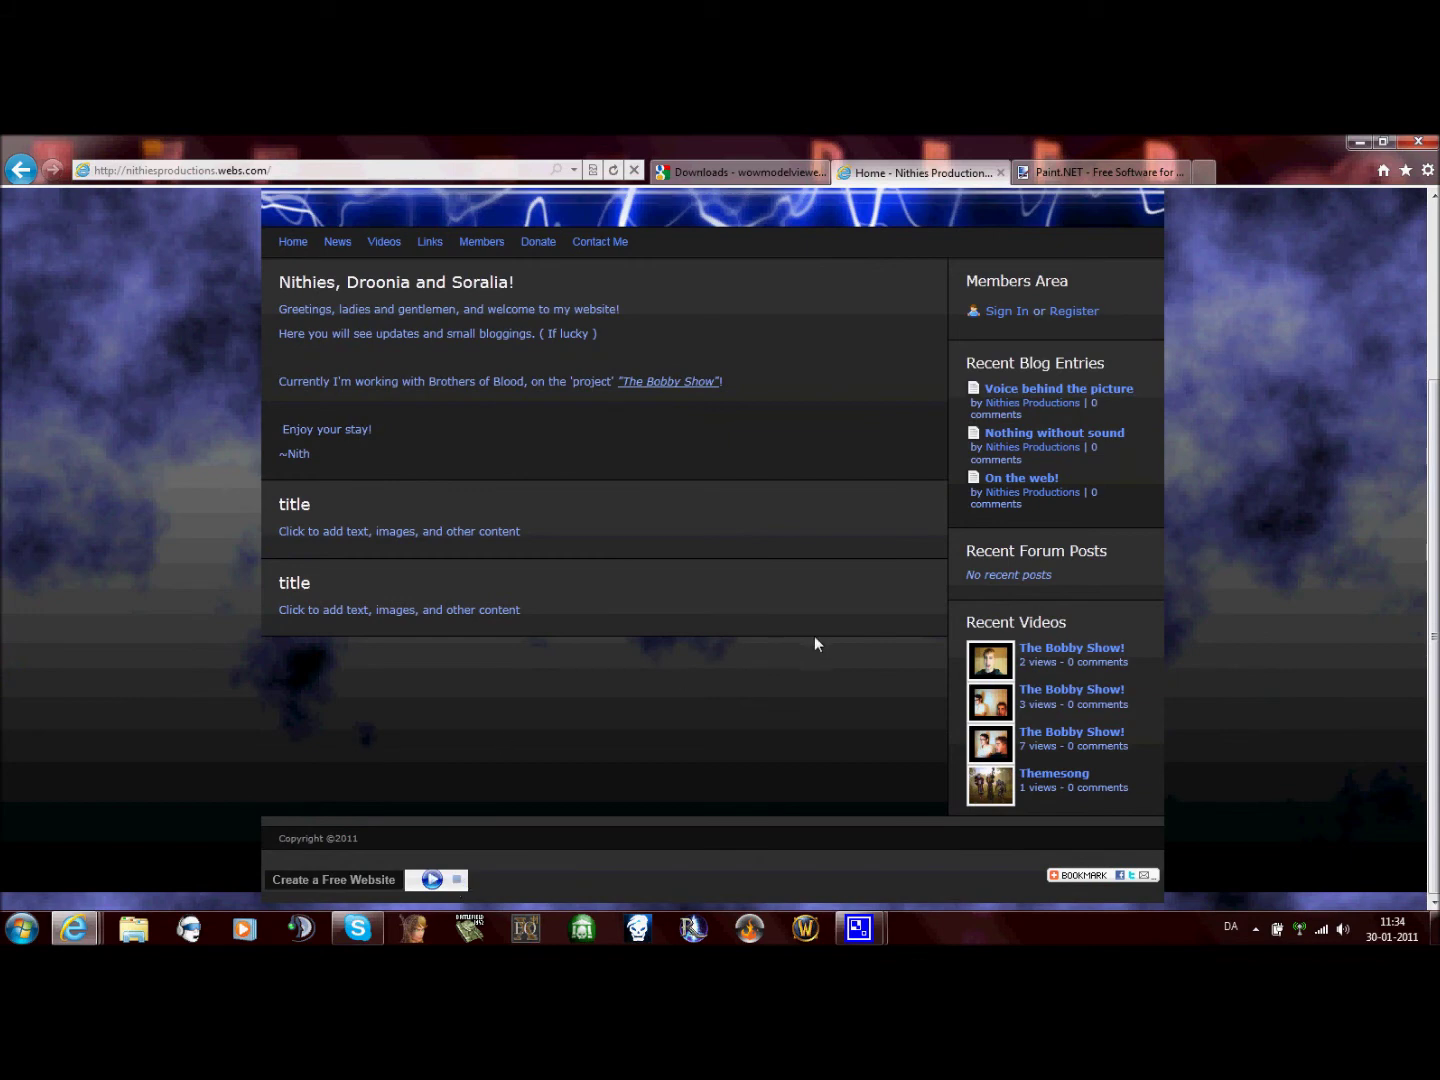
scroll(815, 635, "up", 1)
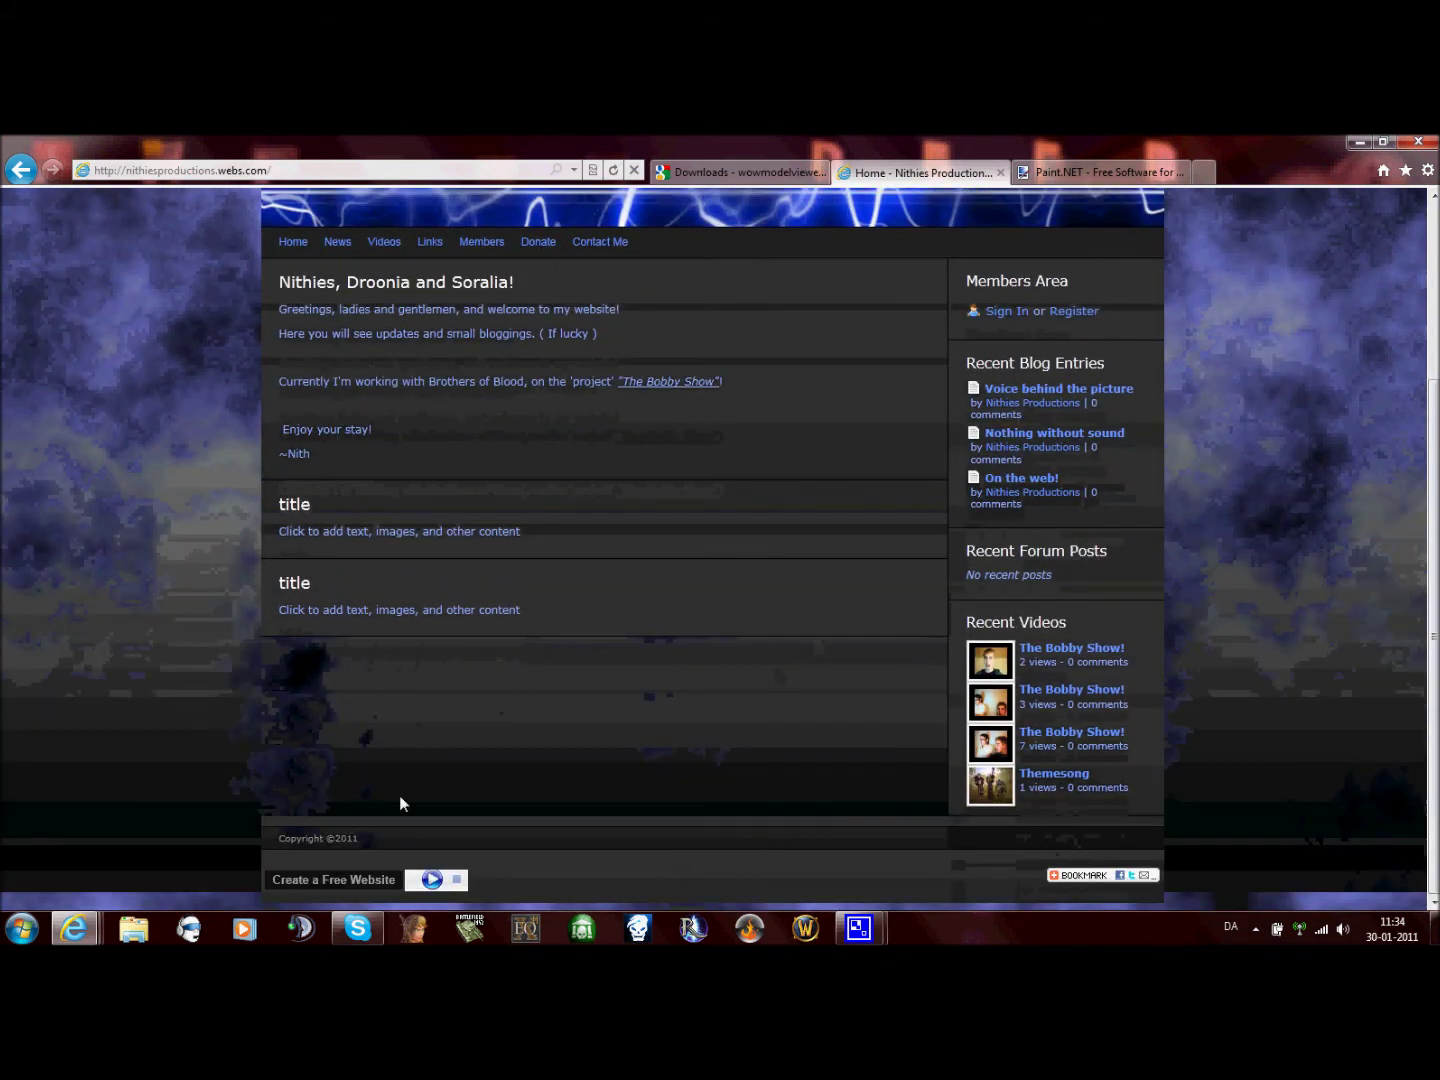
scroll(506, 708, "up", 3)
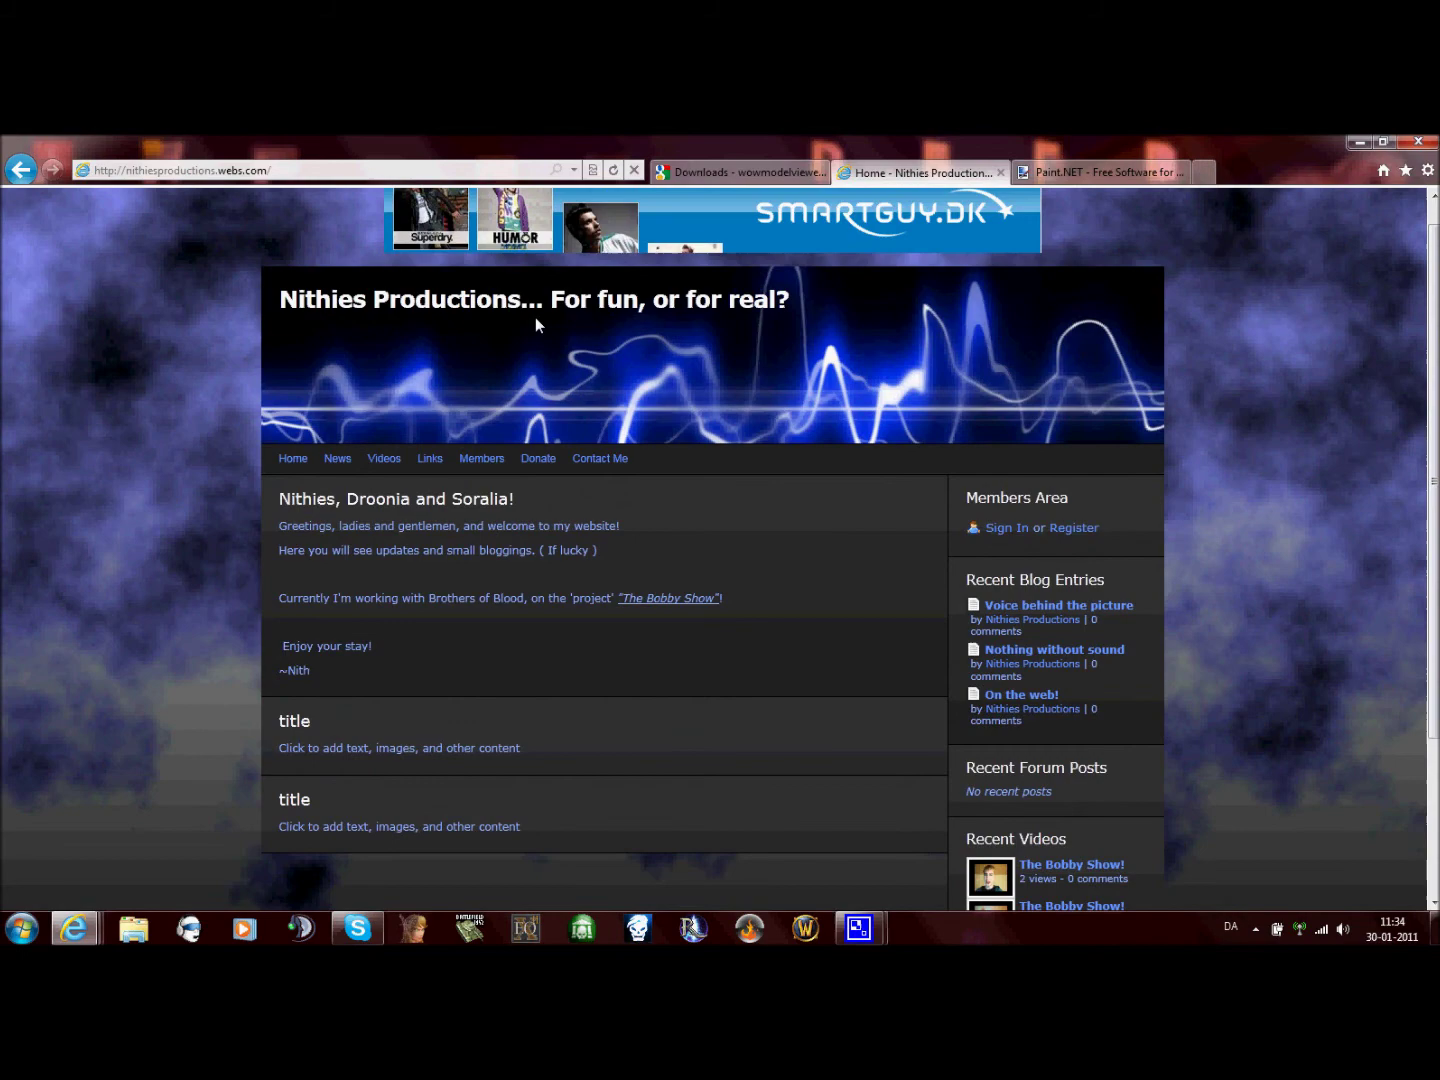
mouse_move(462, 463)
left_click(384, 458)
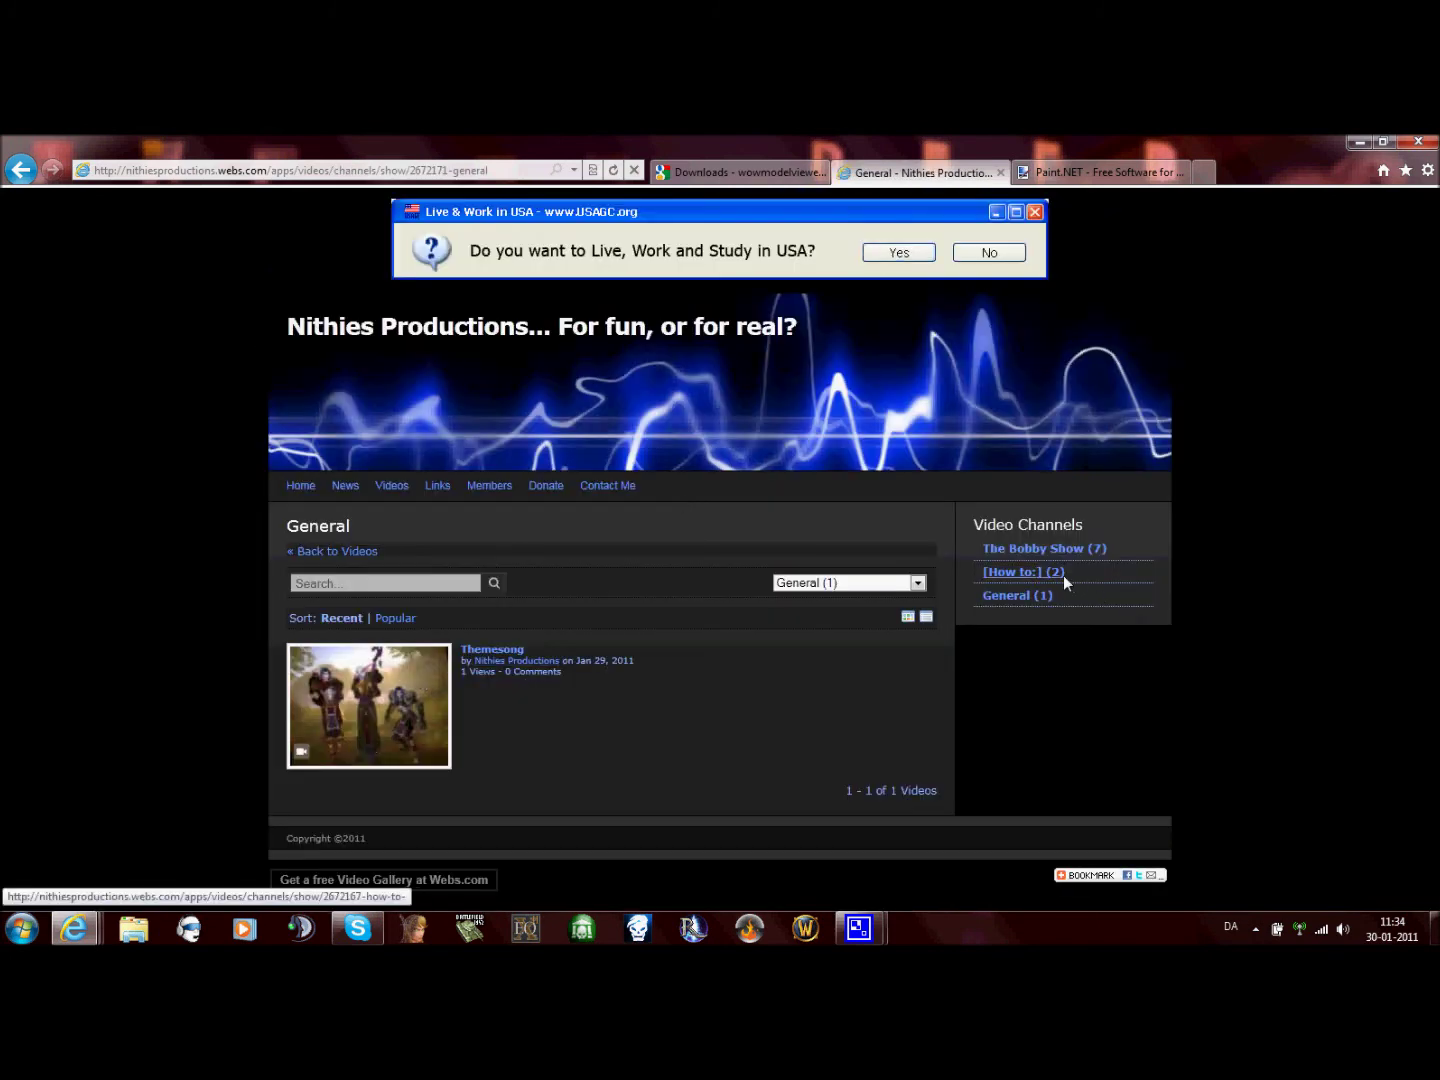
left_click(1062, 575)
scroll(593, 696, "down", 3)
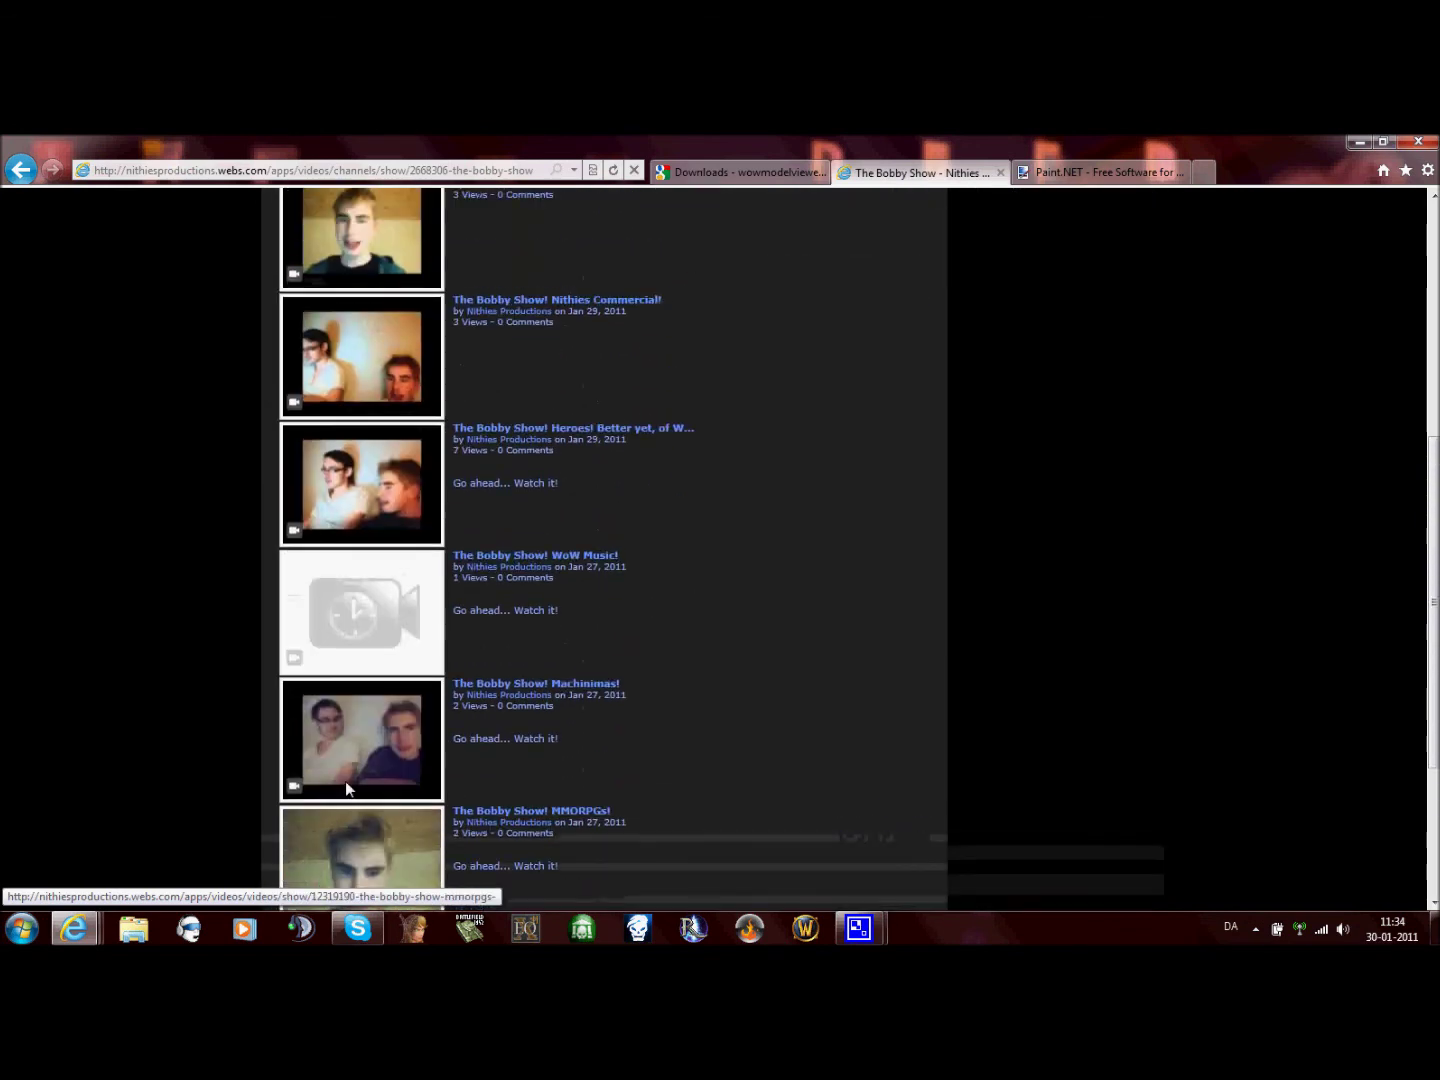
scroll(589, 665, "down", 6)
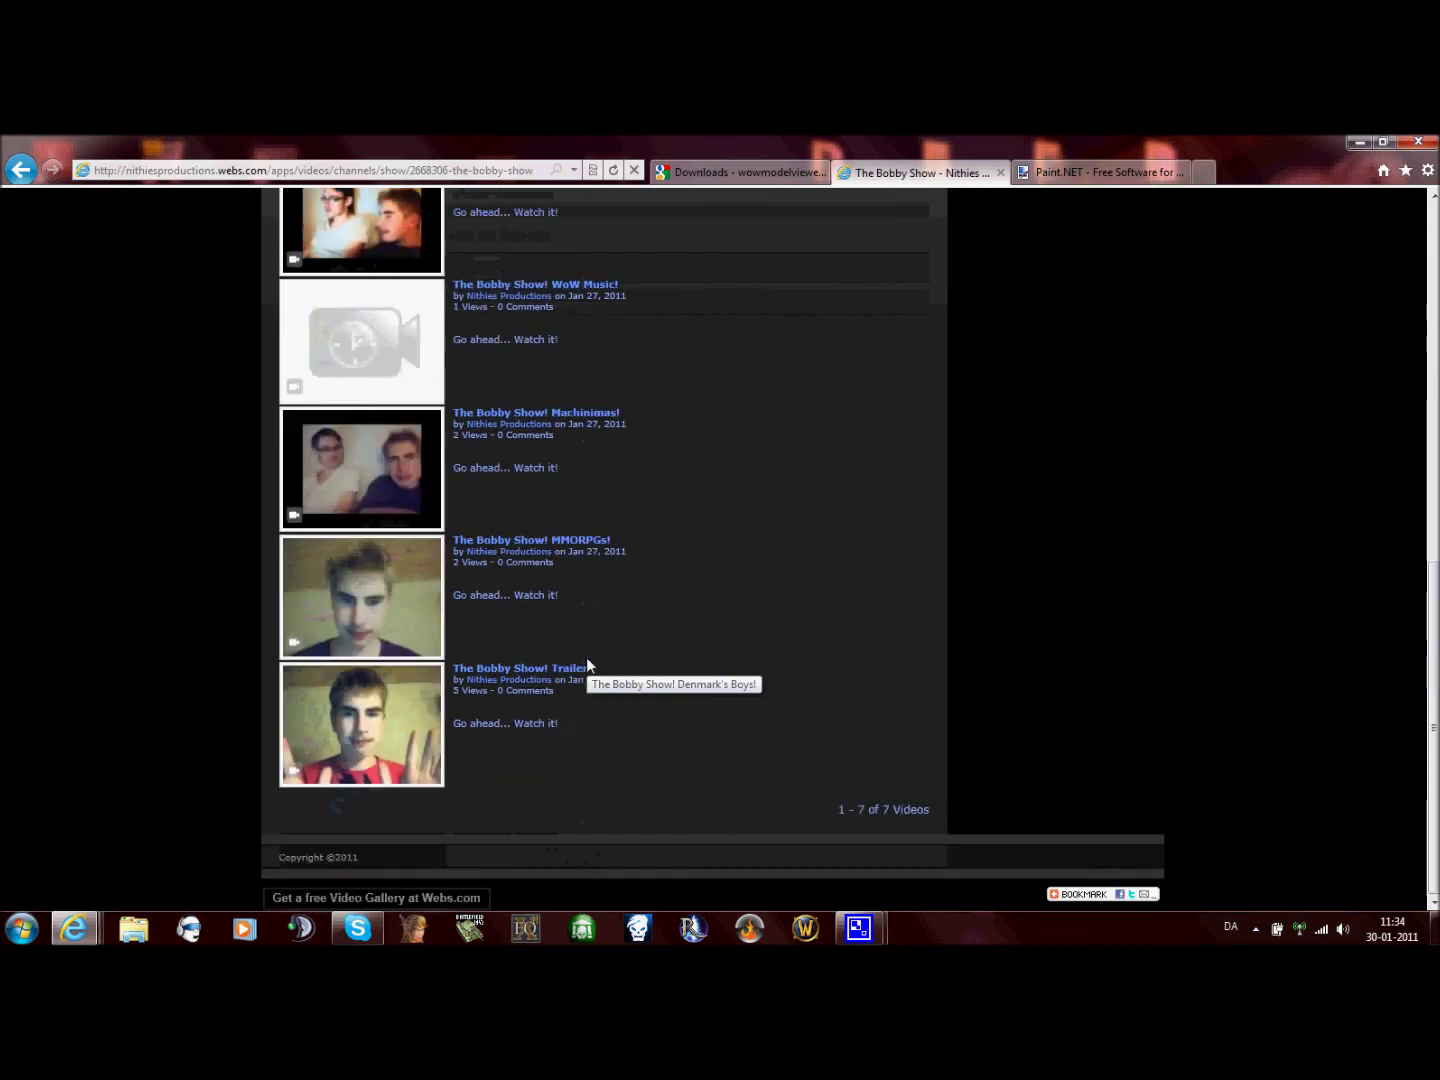
scroll(719, 752, "up", 1)
scroll(635, 776, "down", 1)
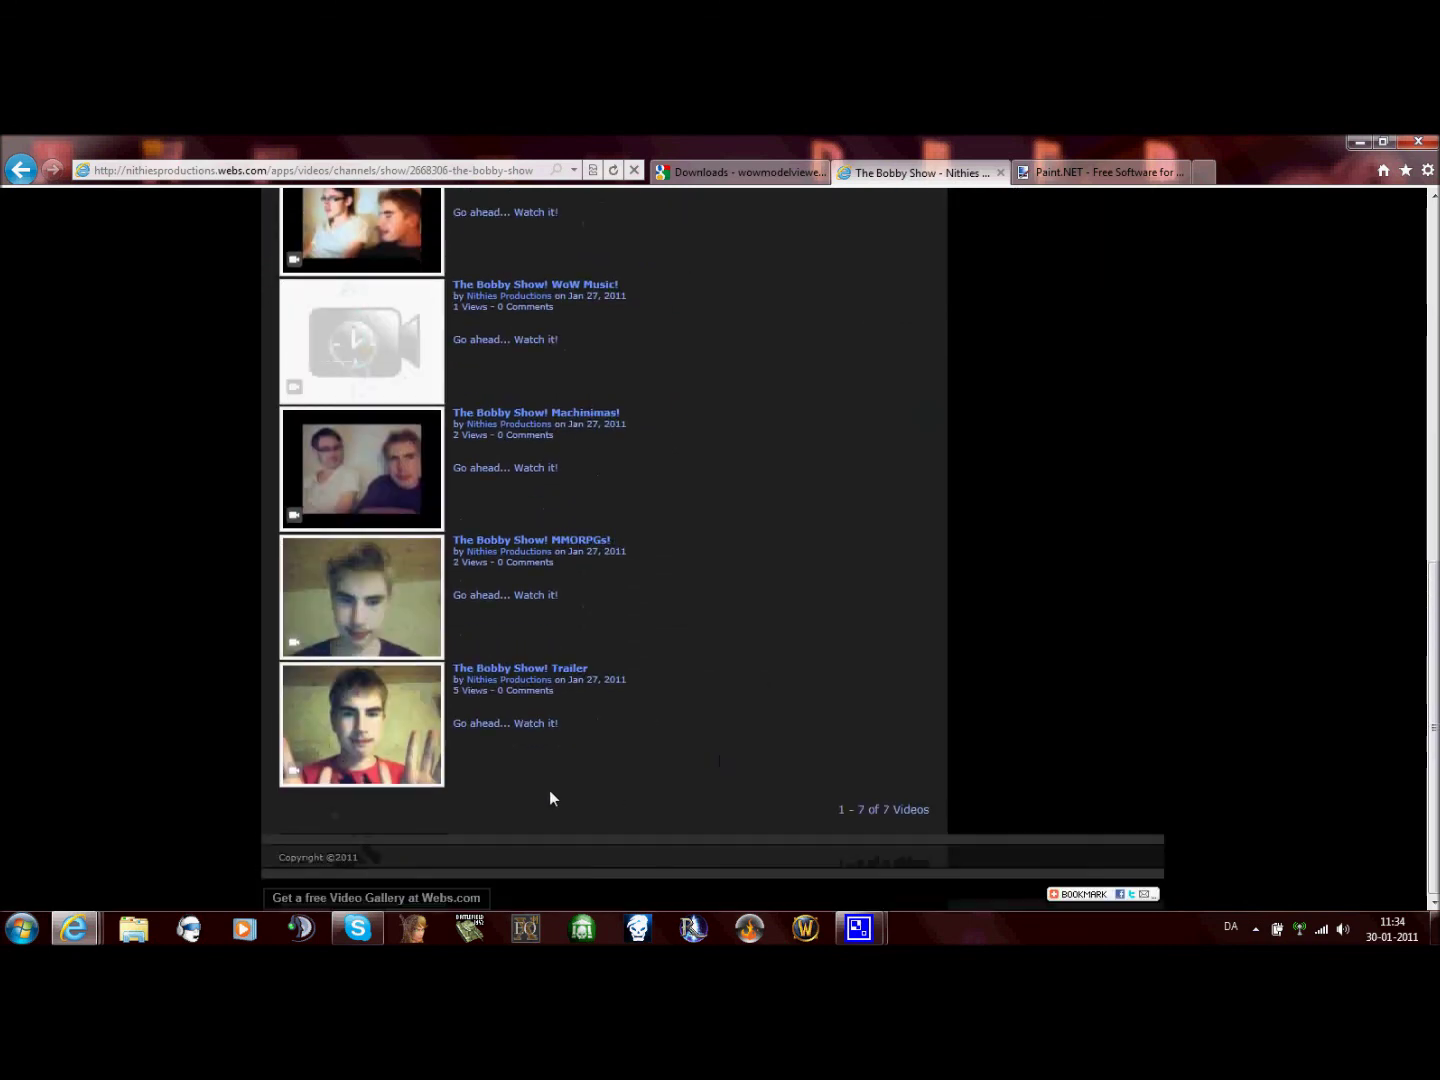
scroll(666, 671, "up", 6)
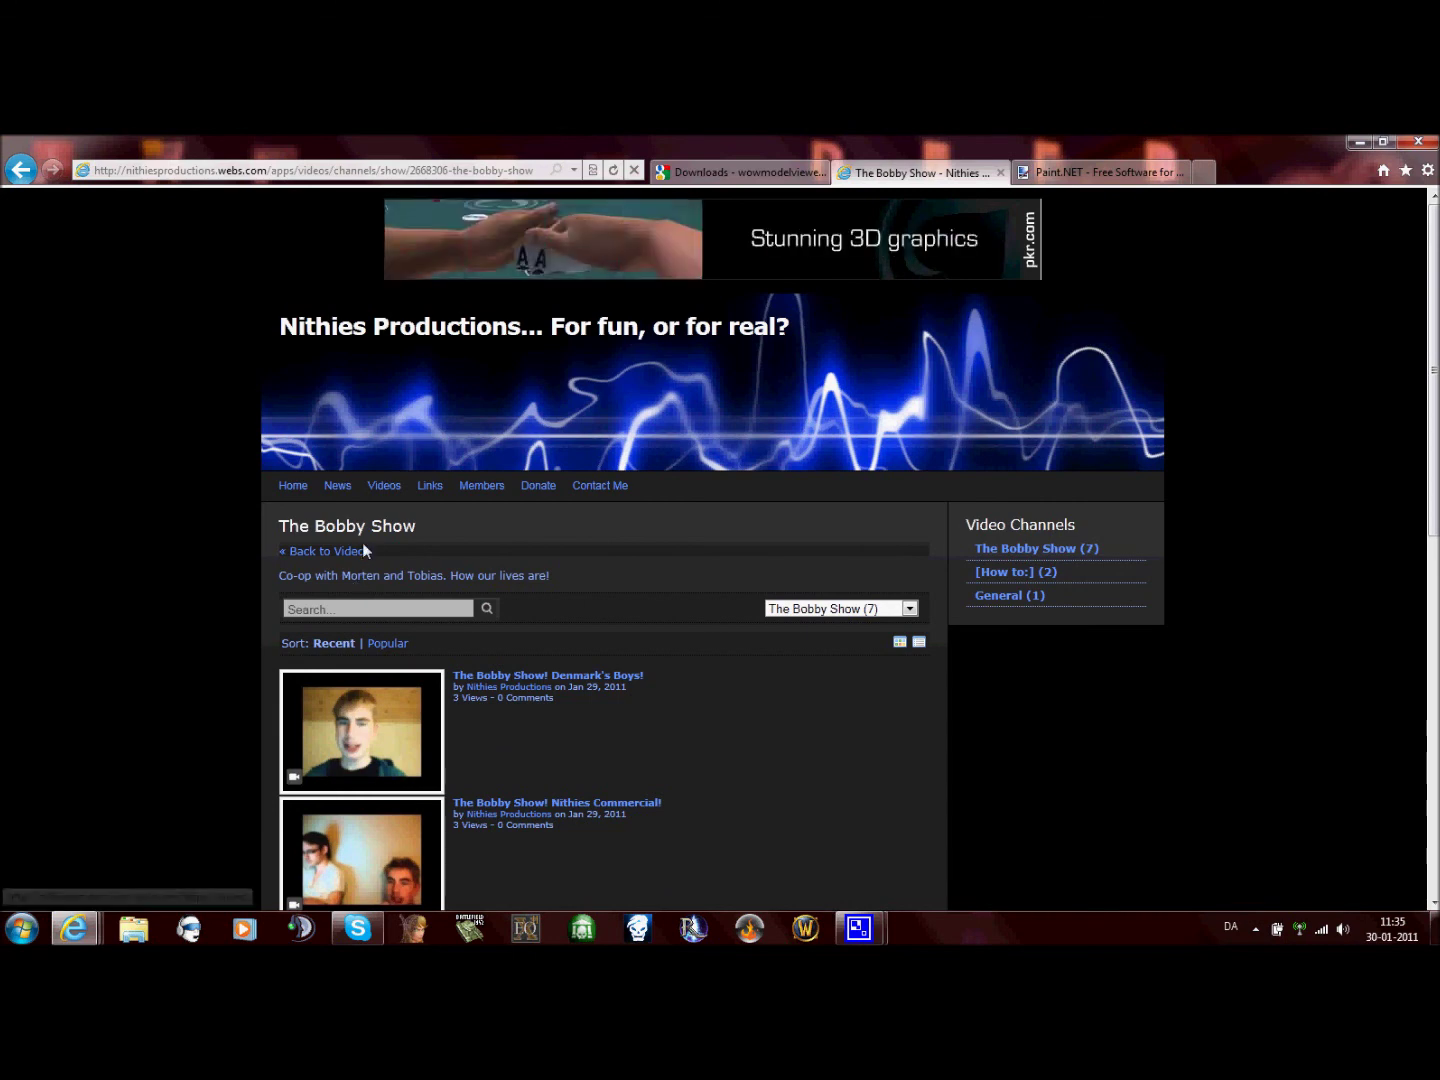
left_click(293, 485)
scroll(680, 776, "down", 3)
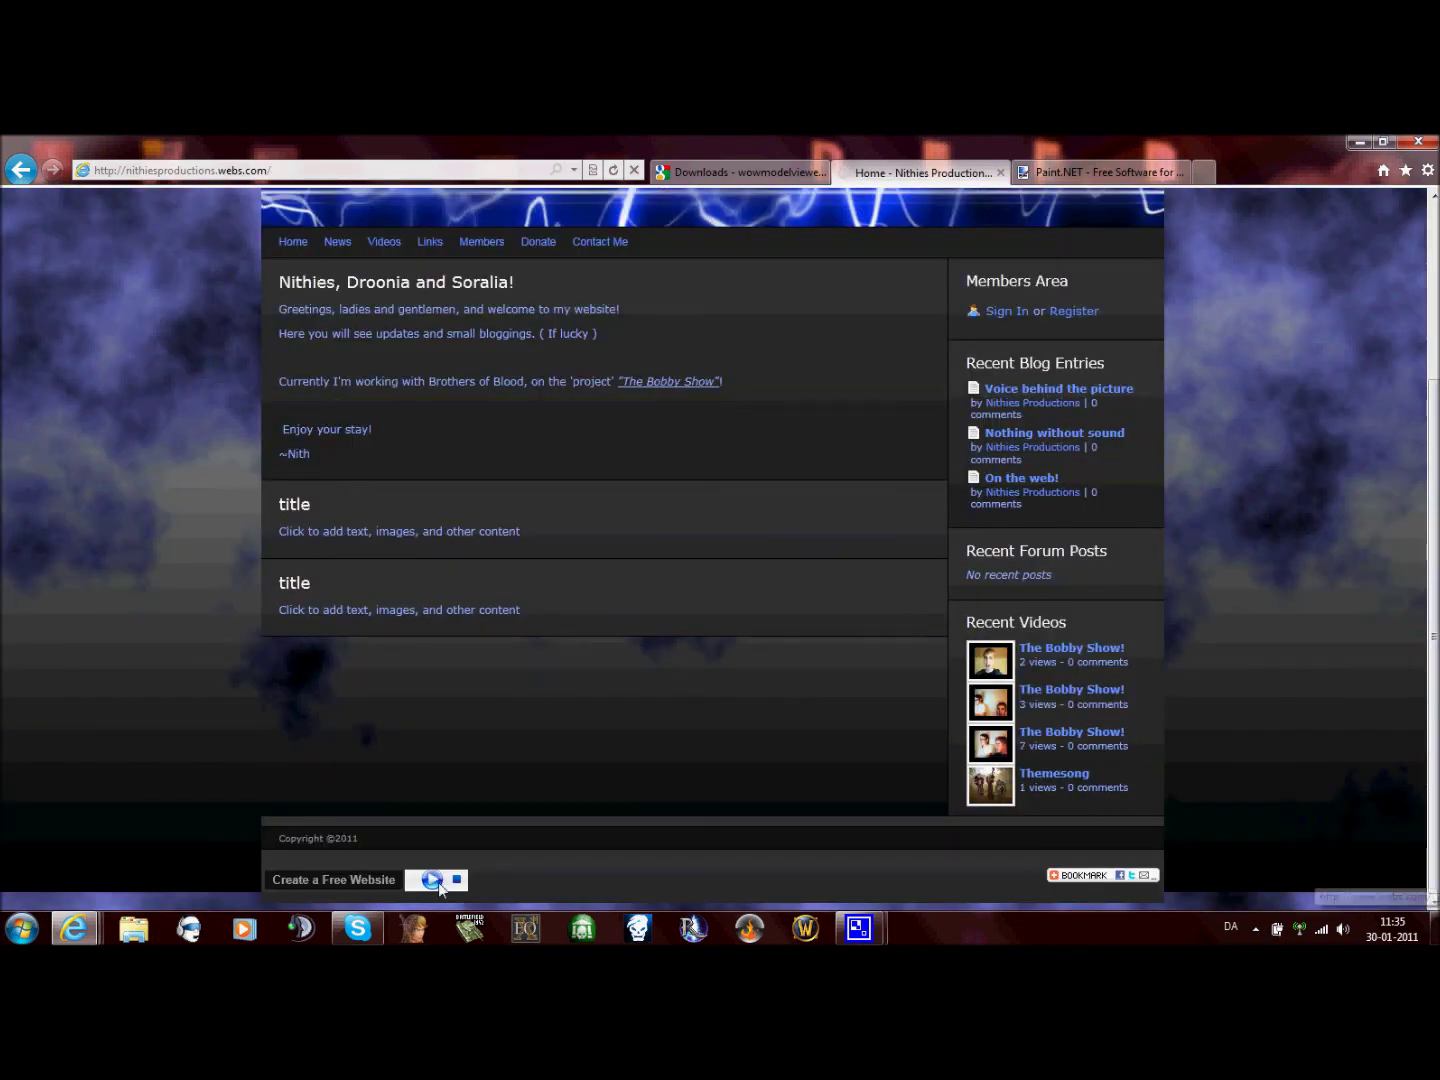